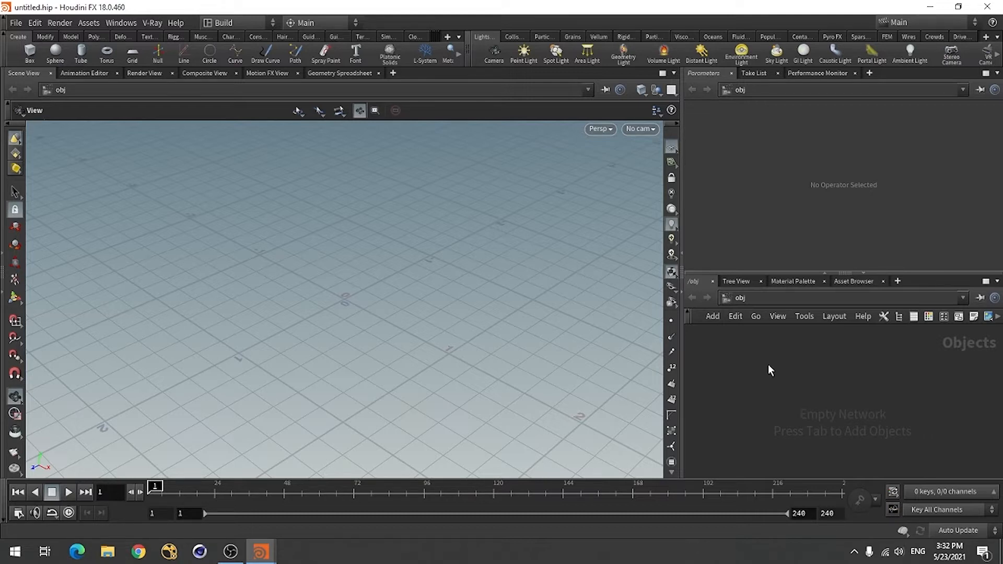
Step: Add a Geometry object to the empty object network
key(Tab)
text(geo)
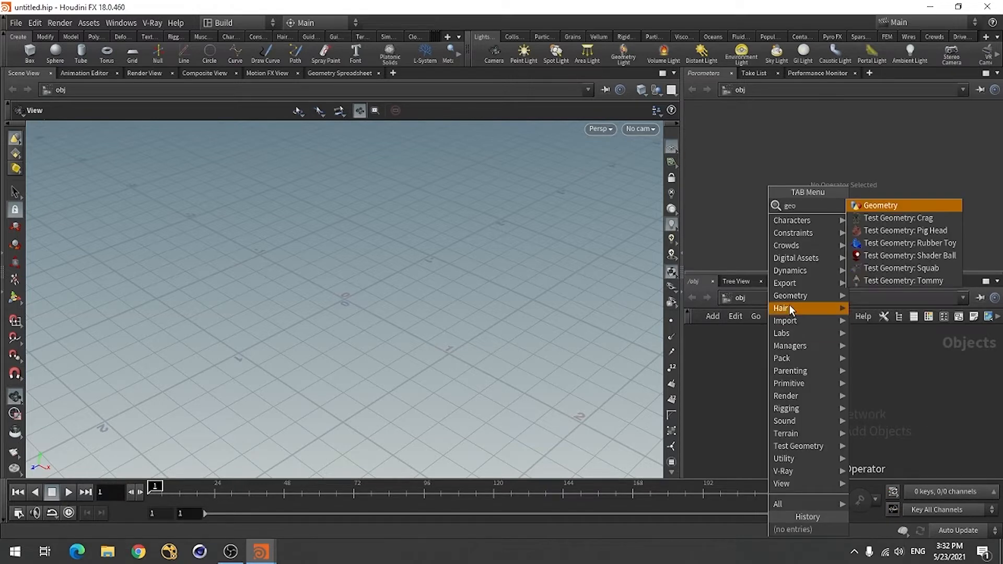
click(865, 206)
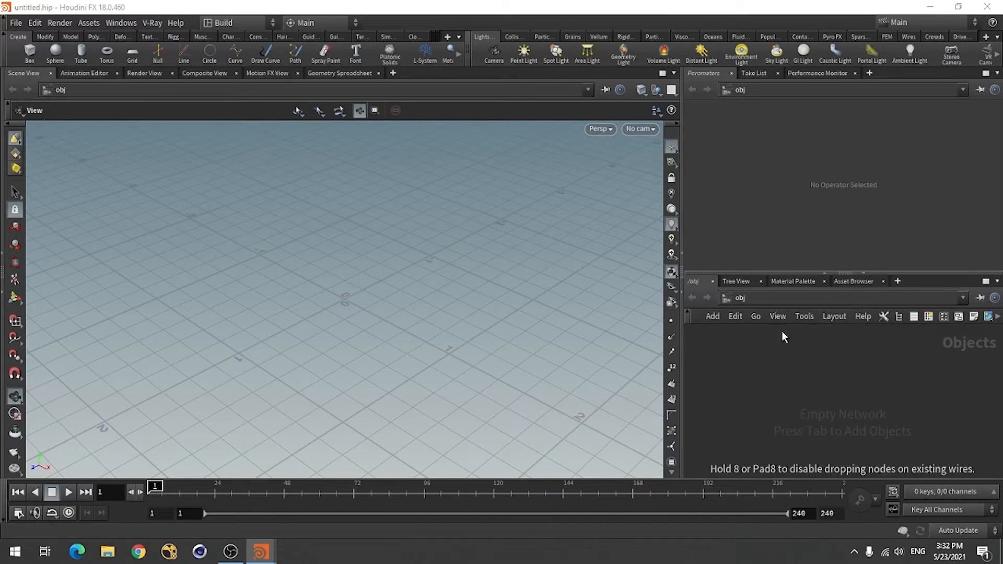
click(800, 361)
Step: Rename the new Geometry object as lines and enter its network
double_click(814, 357)
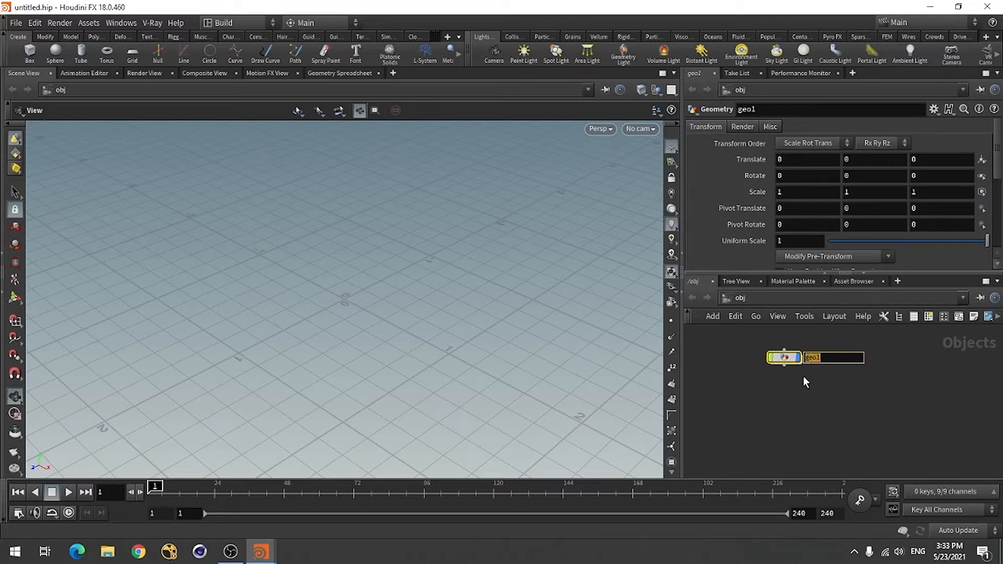
text(lines)
key(Return)
double_click(789, 357)
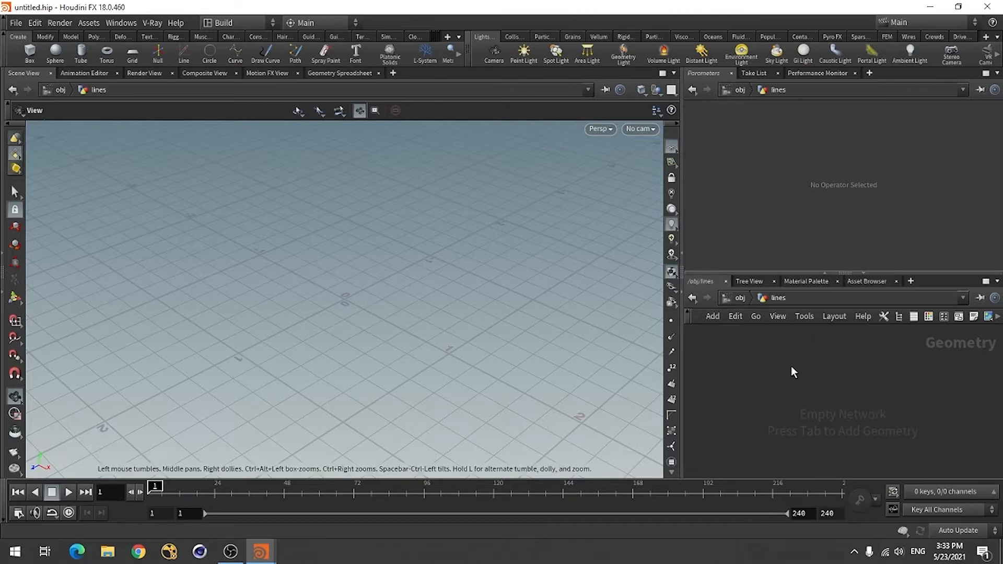
Step: Add a Tube node in the lines network and set its primitive type to Polygon
key(Tab)
text(tube)
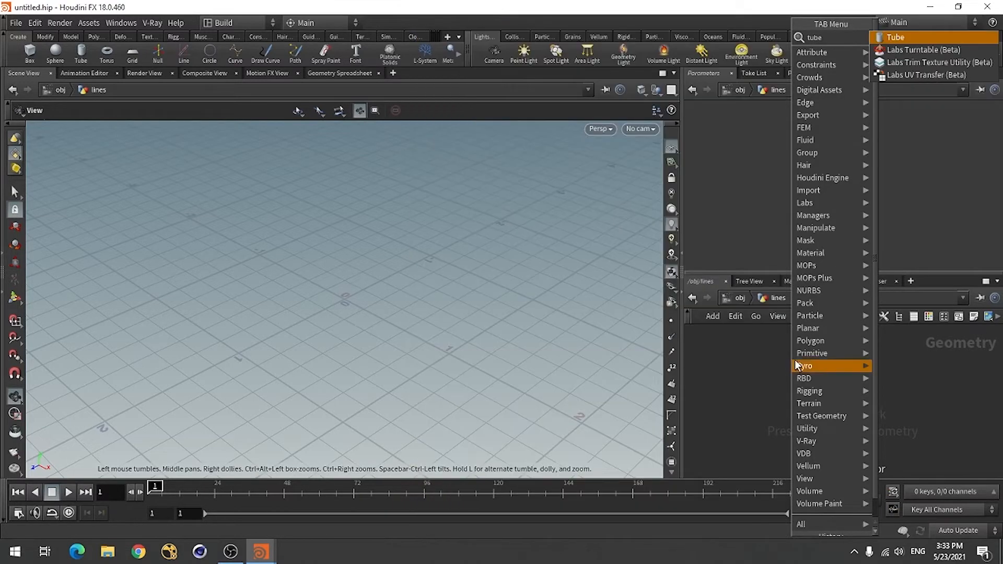
click(919, 38)
click(786, 365)
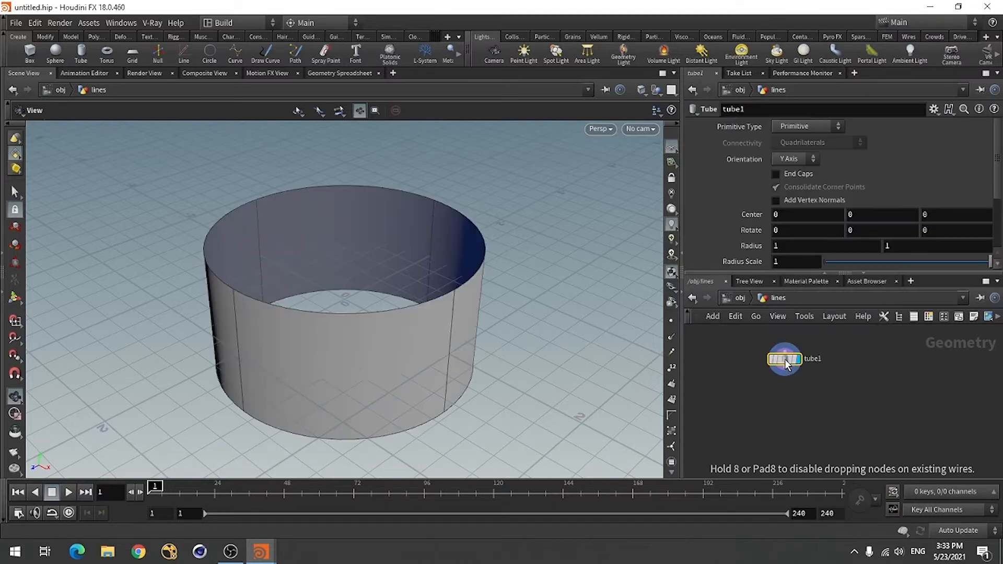
click(807, 127)
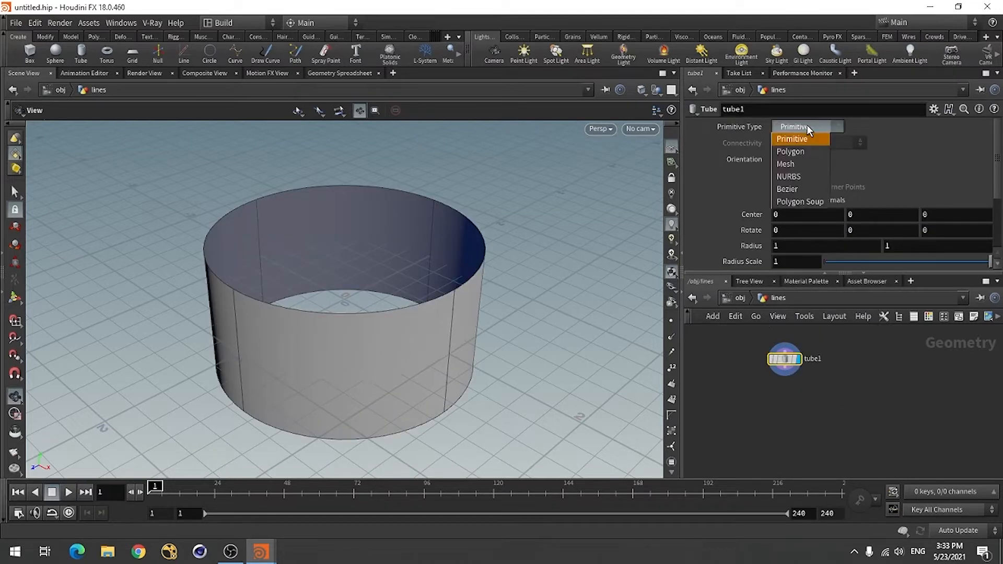
click(791, 151)
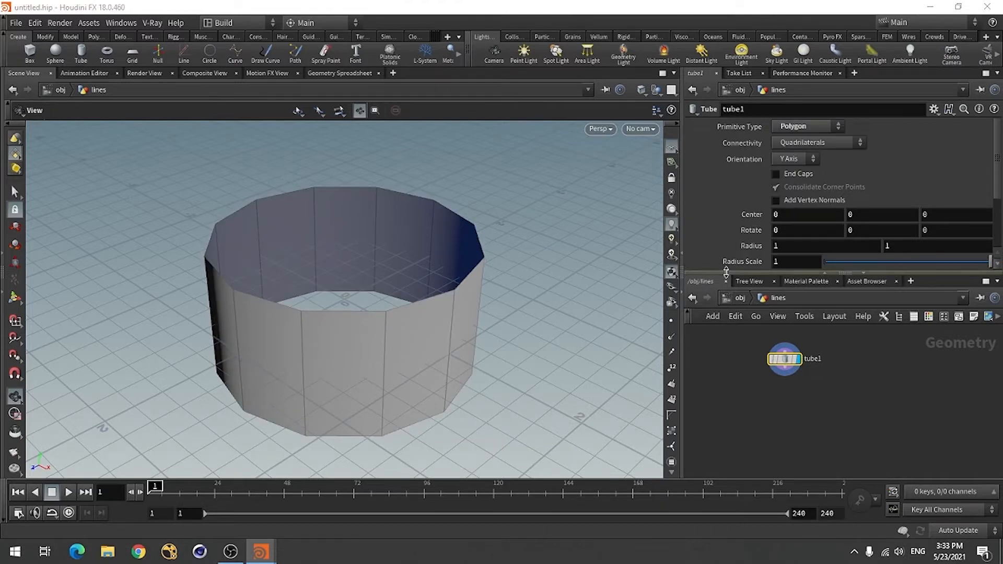
Step: Flatten the tube into a ring by setting its first radius to 2 and its height to 0
click(781, 244)
key(BackSpace)
text(2)
key(Return)
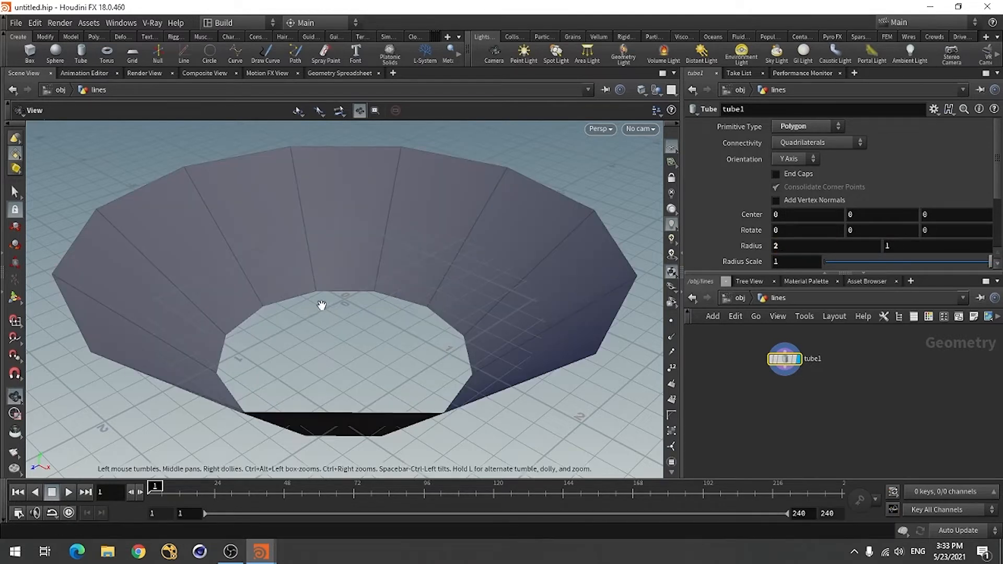
scroll(887, 248, down, 3)
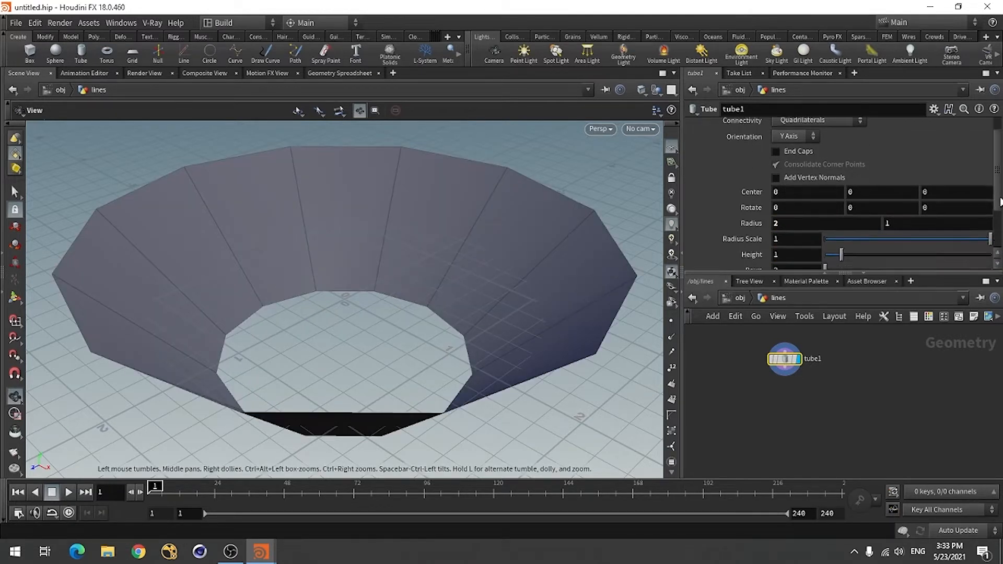
click(787, 220)
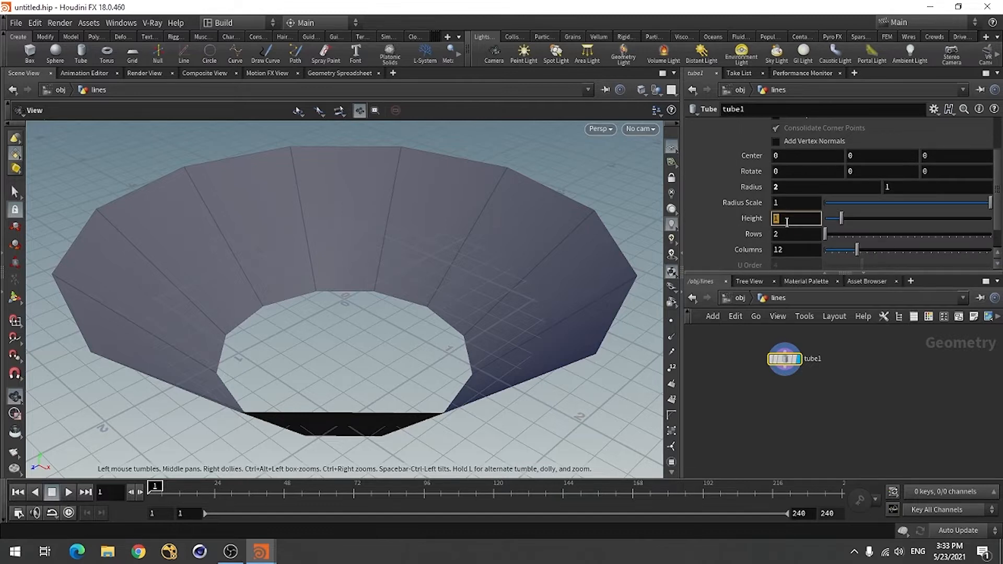
text(0)
key(Return)
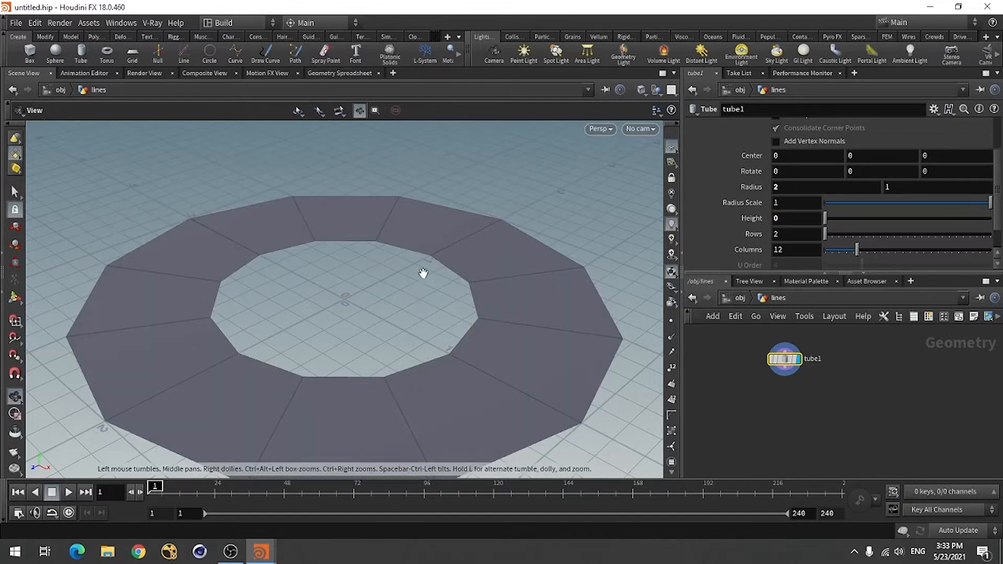
right_drag(423, 272, 291, 318)
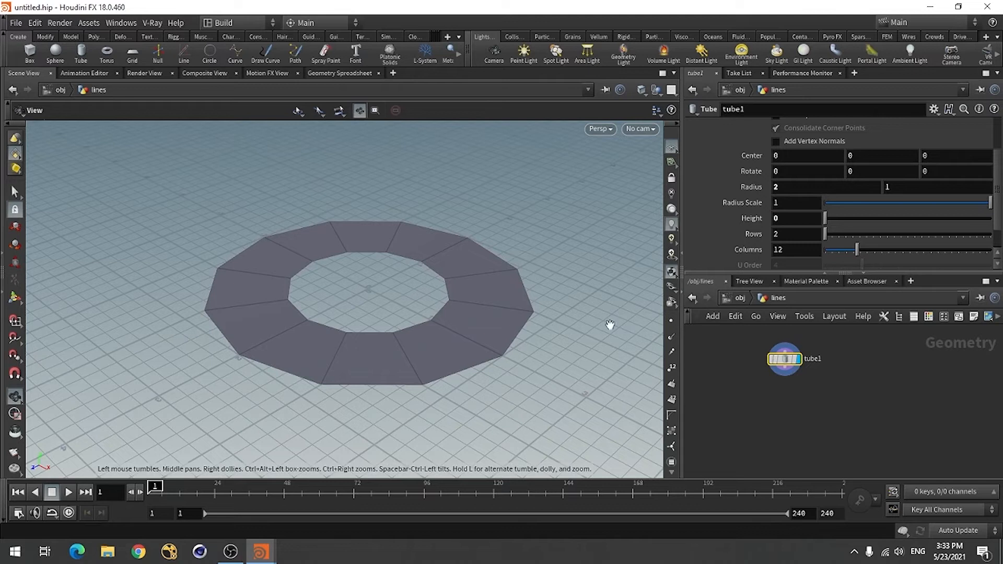
Step: Subdivide the flat ring into 10 rows and 50 columns
click(784, 234)
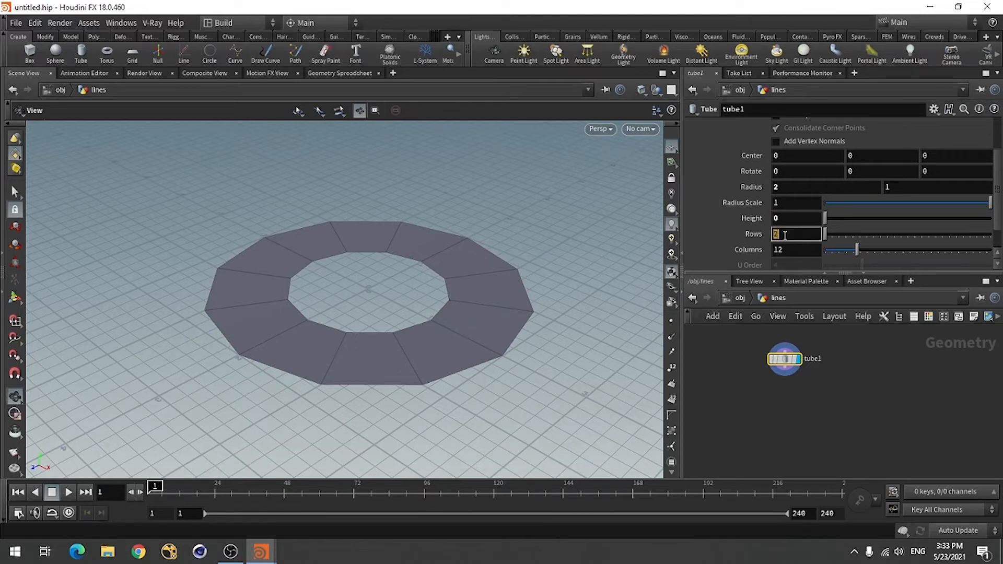
text(10)
click(789, 251)
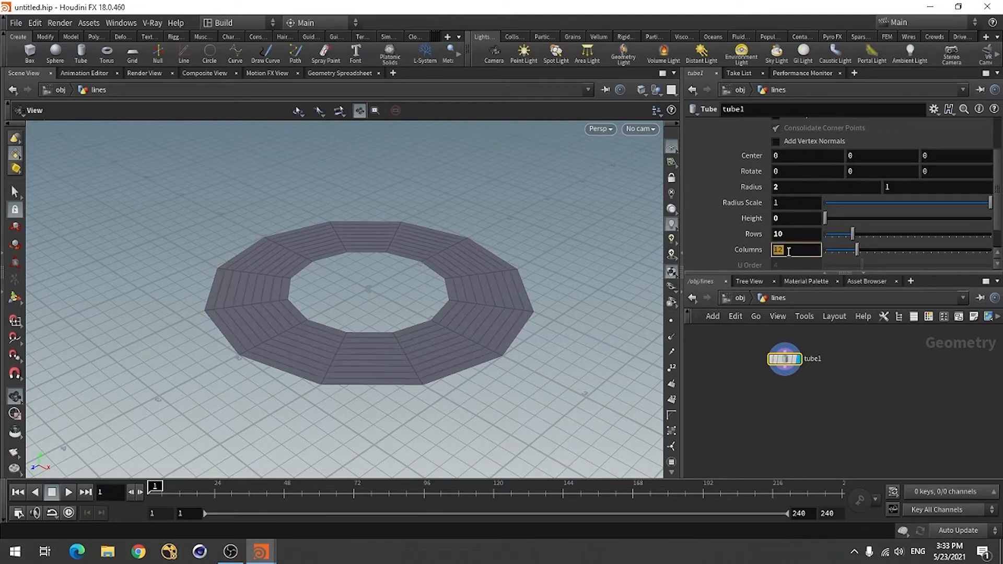
text(50)
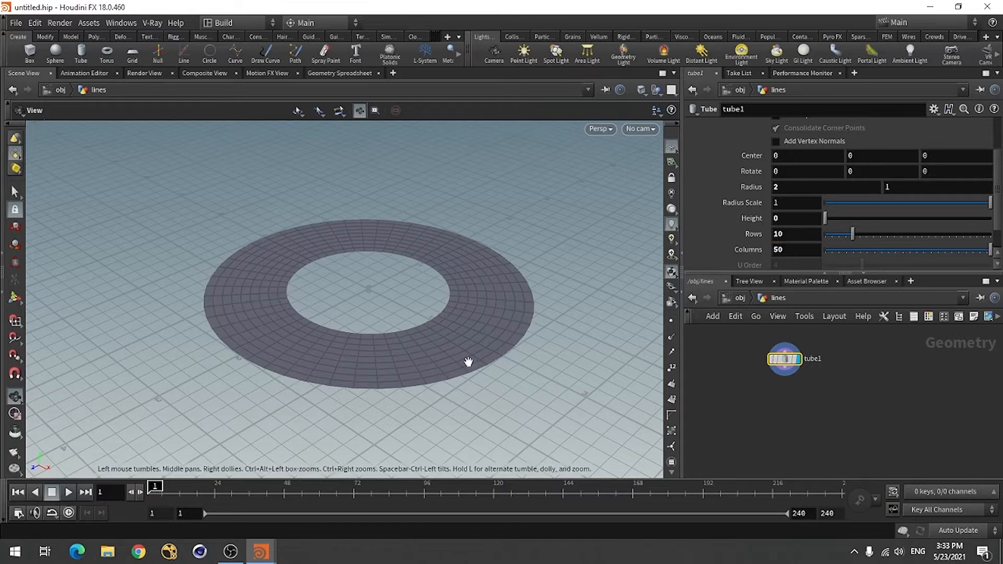
drag(307, 358, 340, 369)
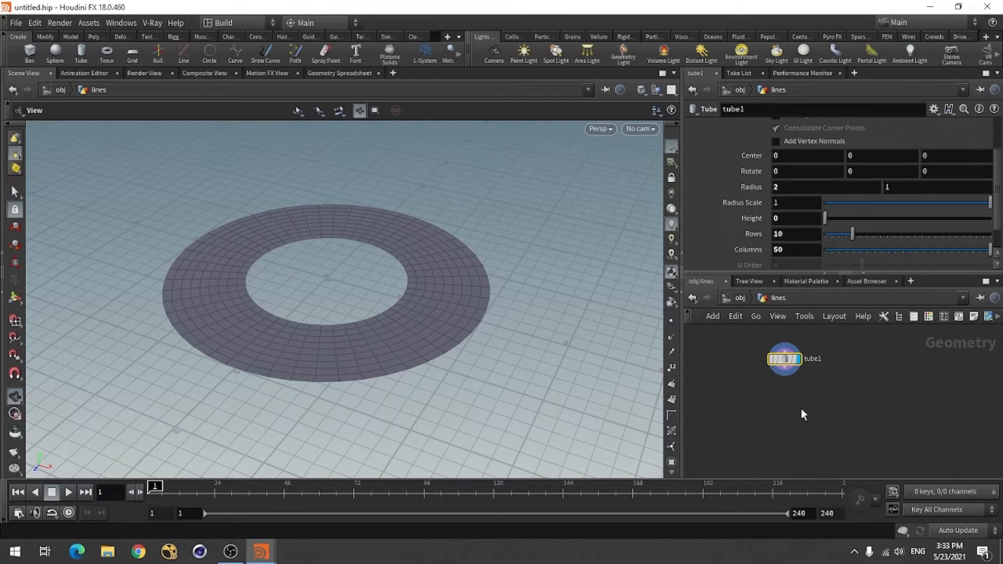
Step: Add a Transform node wired to the output of tube1 and display its result
key(Tab)
text(tra)
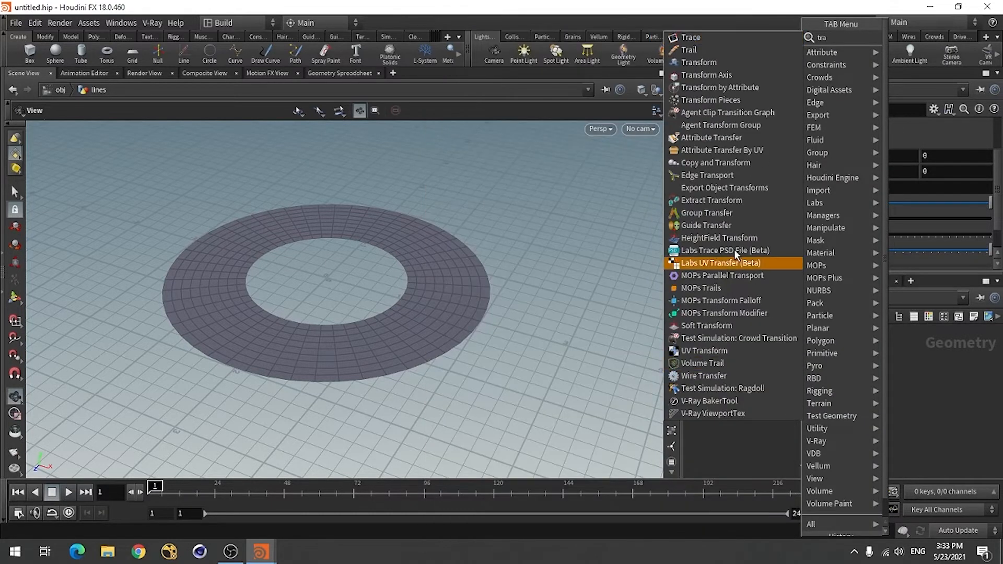
click(711, 64)
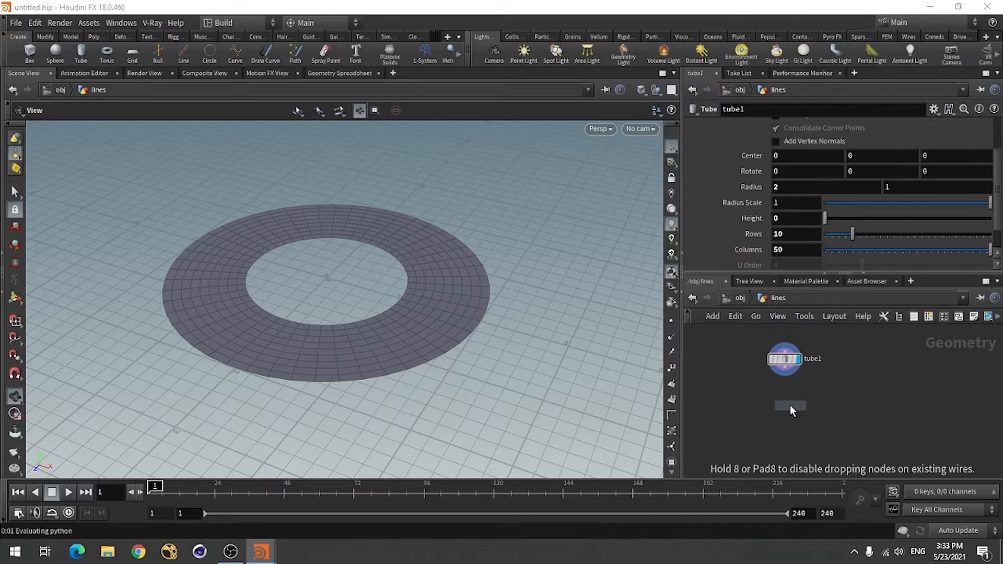
click(787, 401)
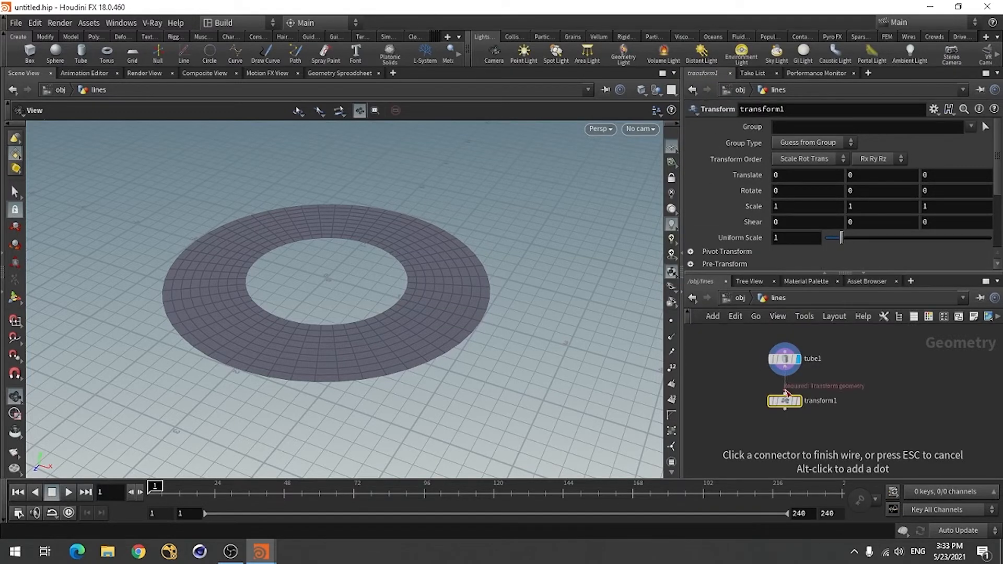
click(798, 401)
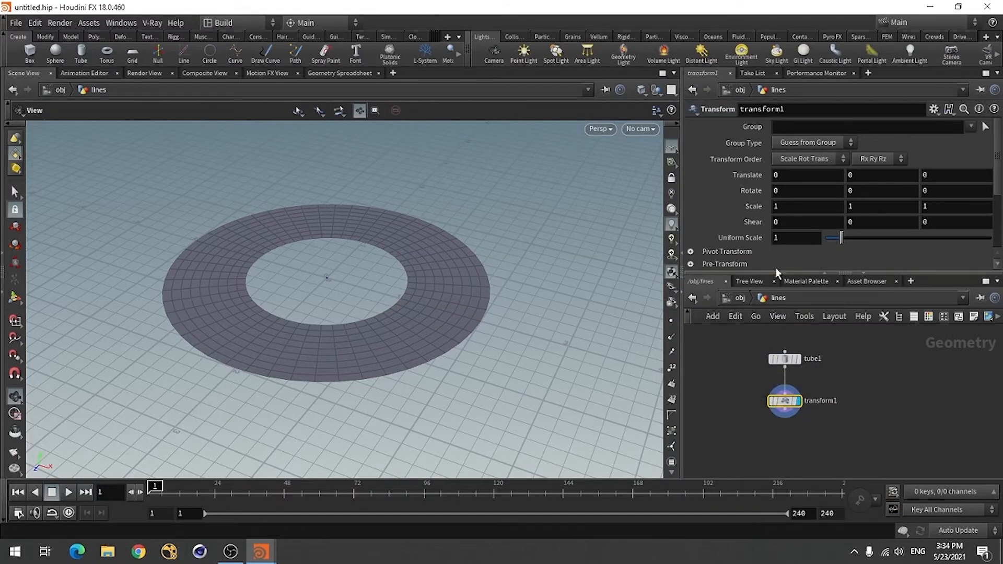
Step: Set the Transform node's uniform scale to 2 to enlarge the ring
click(779, 238)
text(2)
key(Return)
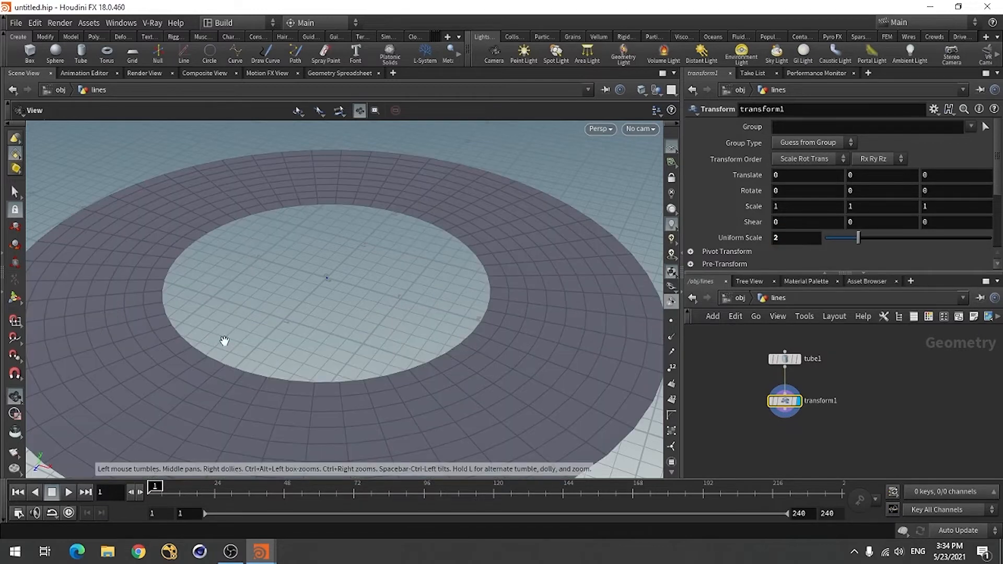
drag(238, 341, 312, 263)
right_drag(312, 263, 231, 315)
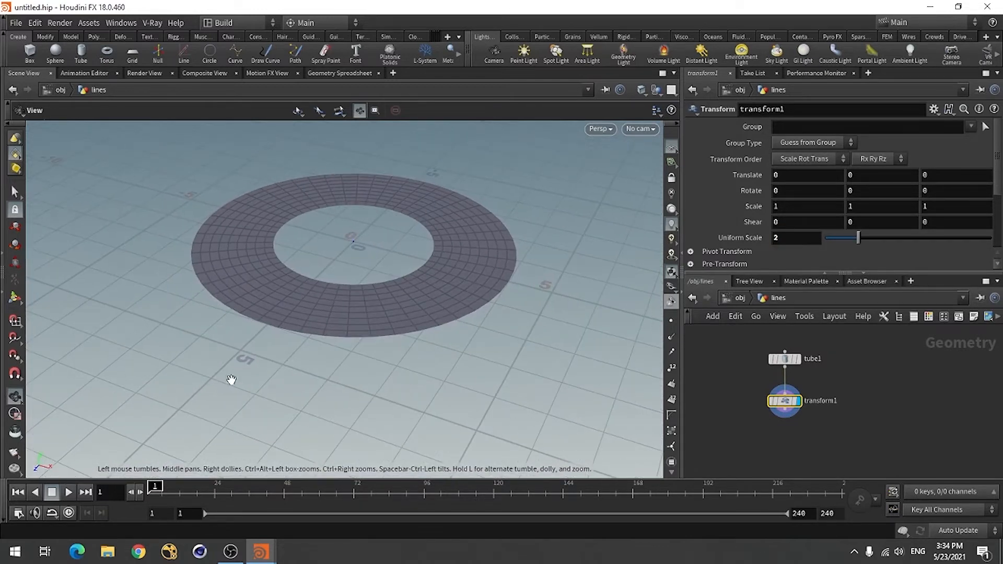
drag(396, 408, 336, 410)
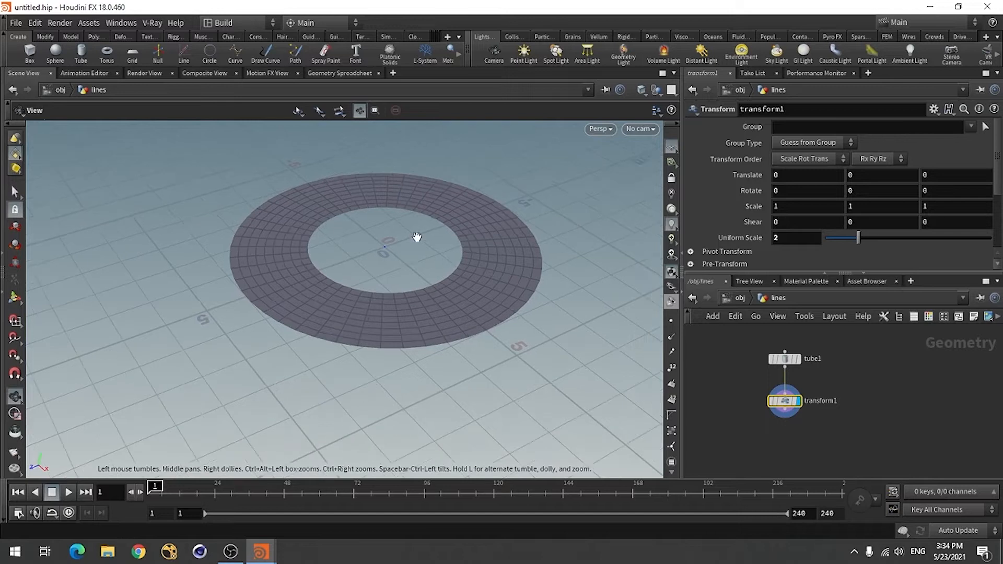
middle_drag(416, 237, 136, 358)
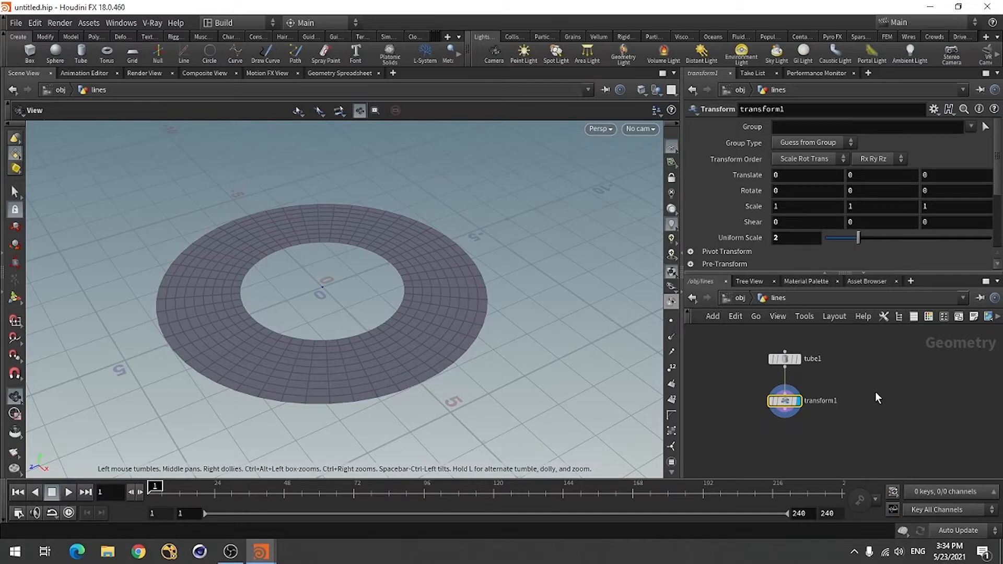
Step: Widen the parameter and network area and automatically lay out the nodes
scroll(890, 439, up, 4)
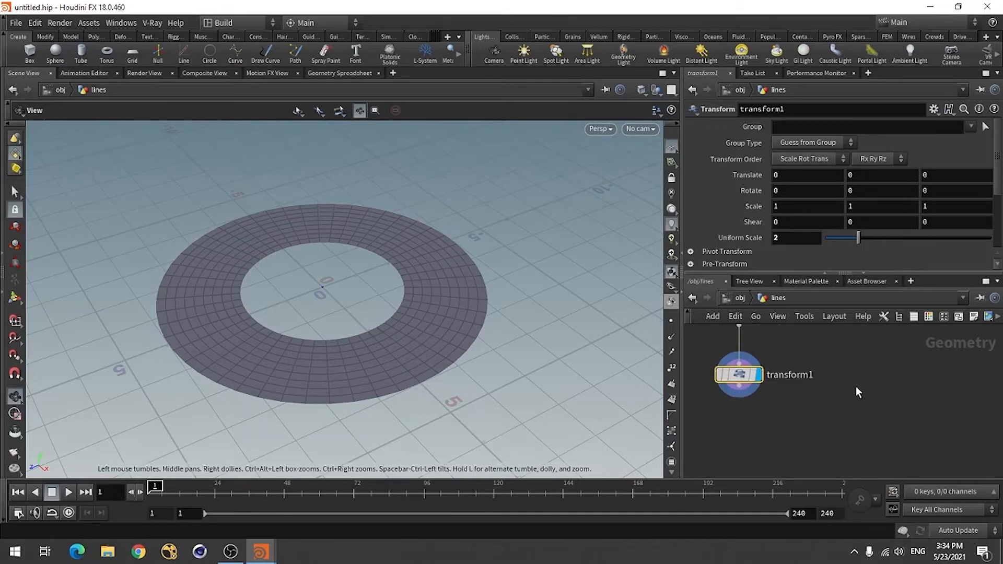
scroll(860, 384, up, 4)
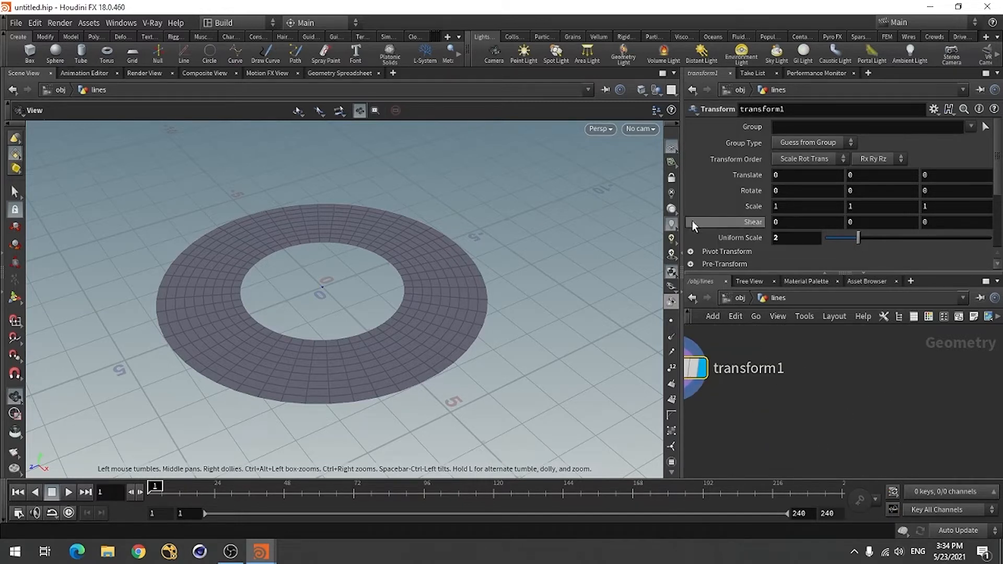
drag(682, 314, 614, 314)
scroll(878, 434, down, 2)
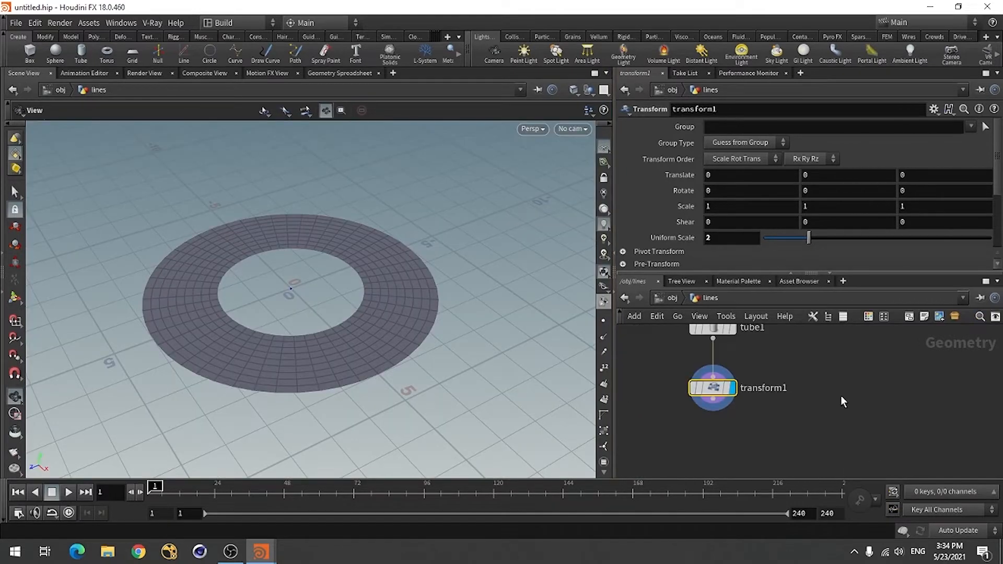
key(l)
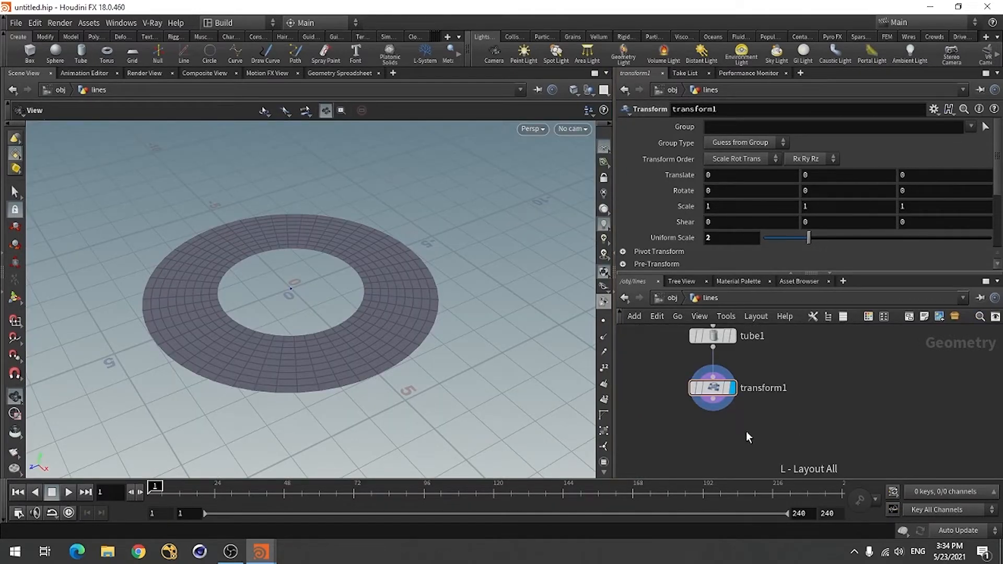
Step: Add a displayed Scatter node after transform1 and set its Max Relax Radius to 17.6
key(Tab)
text(scat)
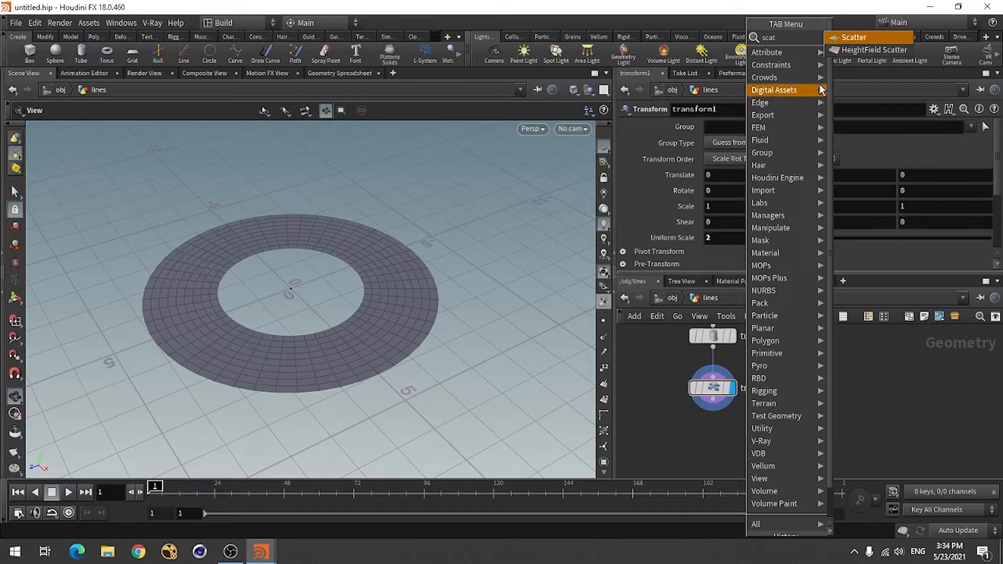
click(873, 38)
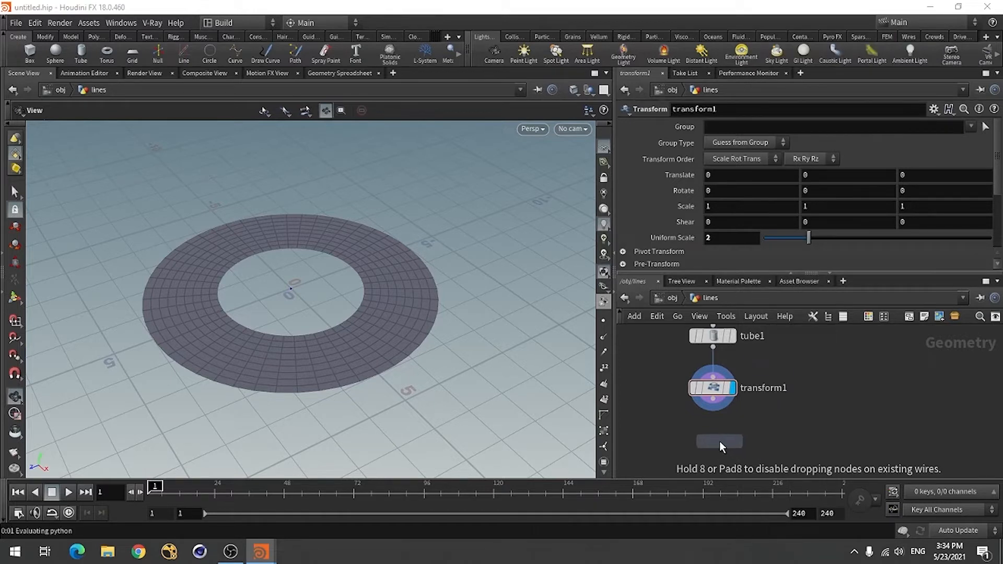
click(716, 440)
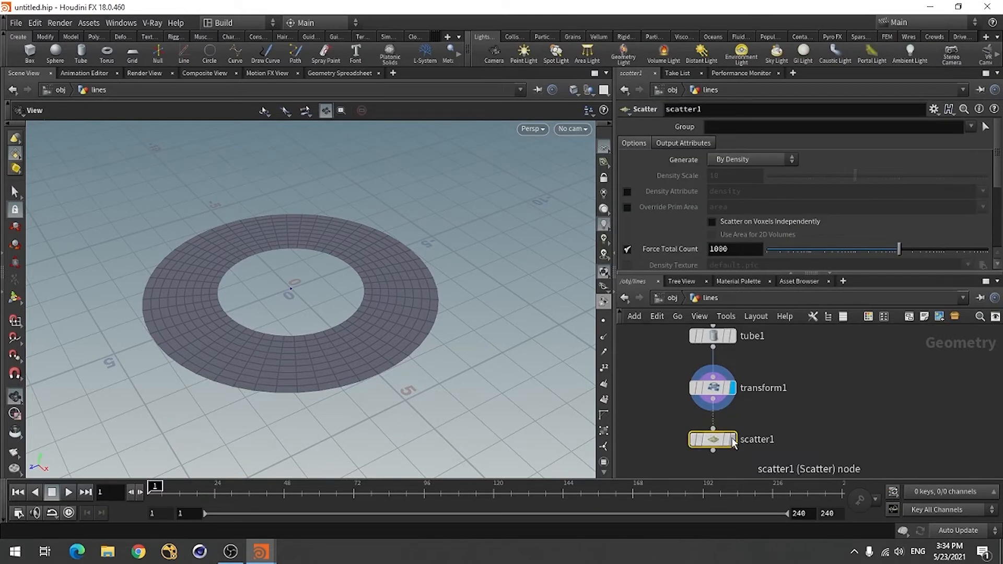
click(733, 440)
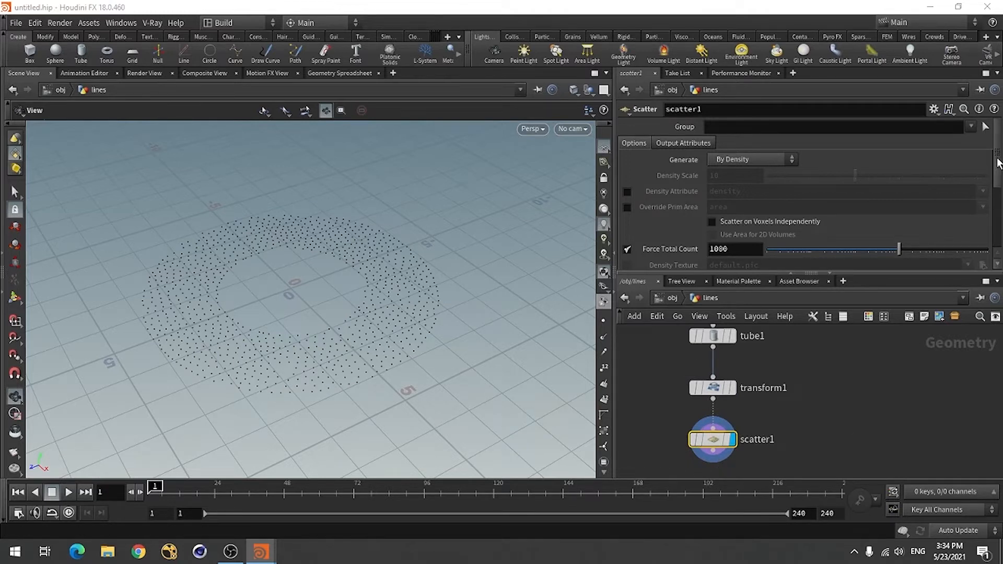
scroll(998, 156, down, 4)
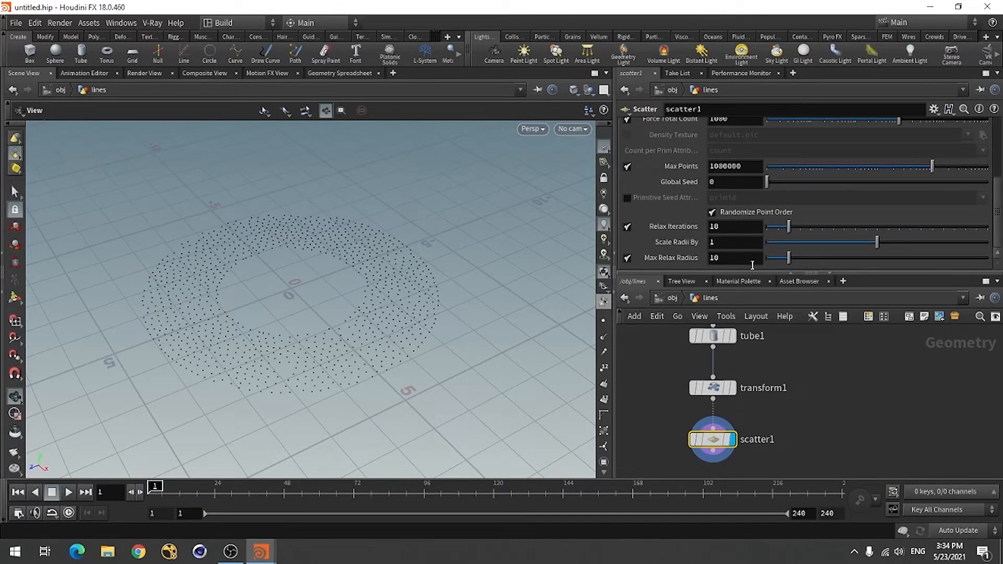
drag(787, 260, 805, 263)
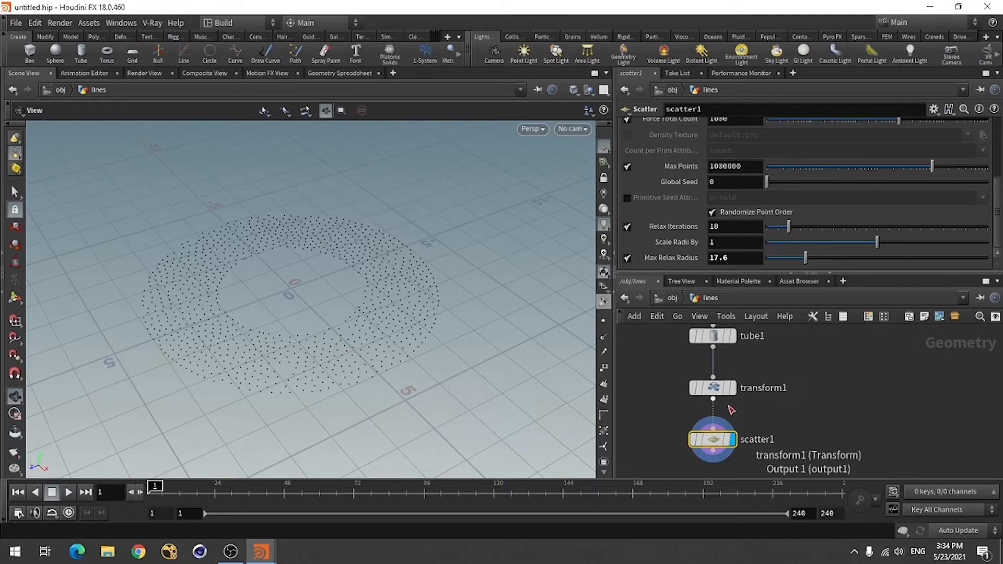
Step: Turn off Randomize Point Order on scatter1 and set its Relax Iterations to 0
click(752, 214)
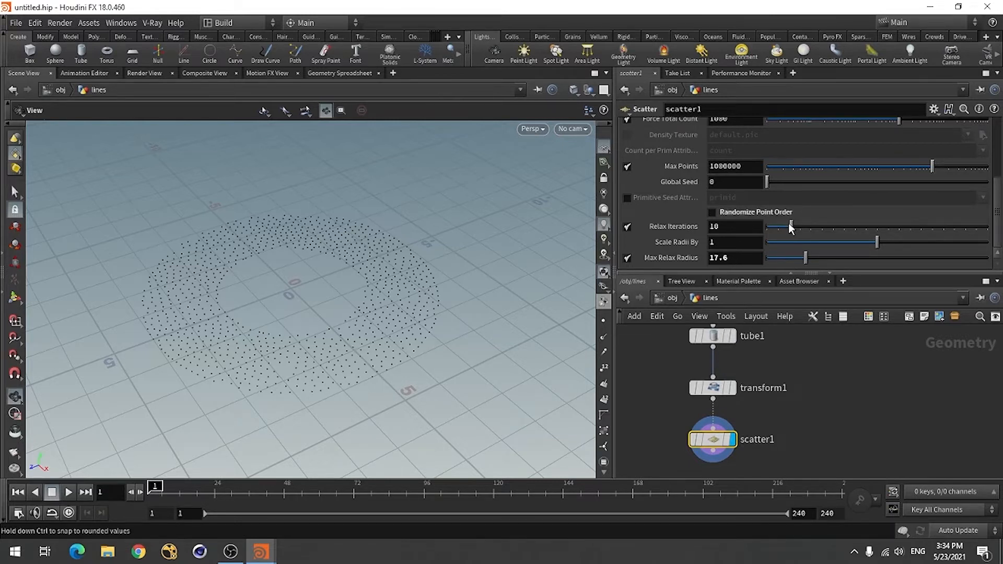
drag(788, 225, 767, 228)
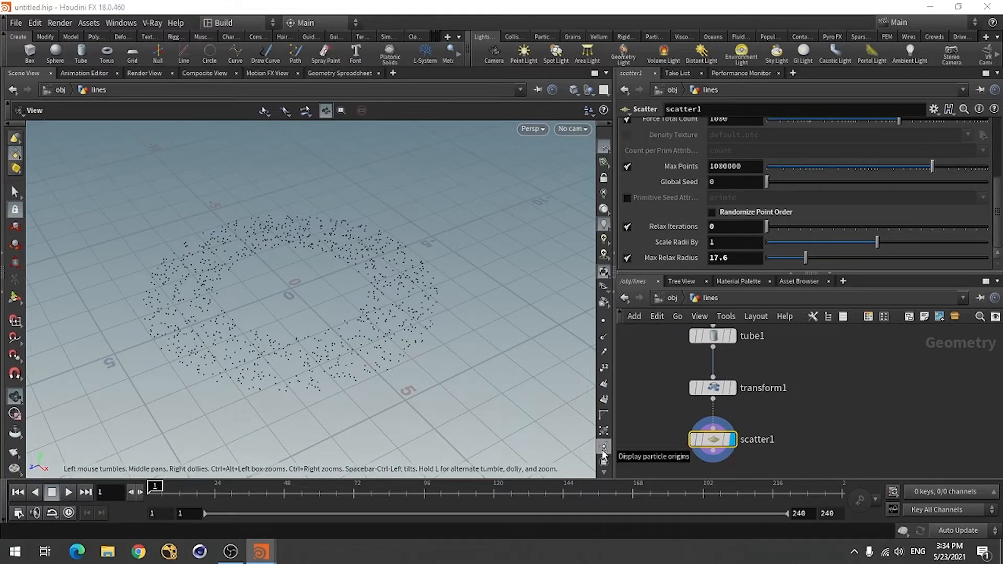
Step: Add a POP Network node below scatter1 in the lines network
scroll(820, 396, down, 2)
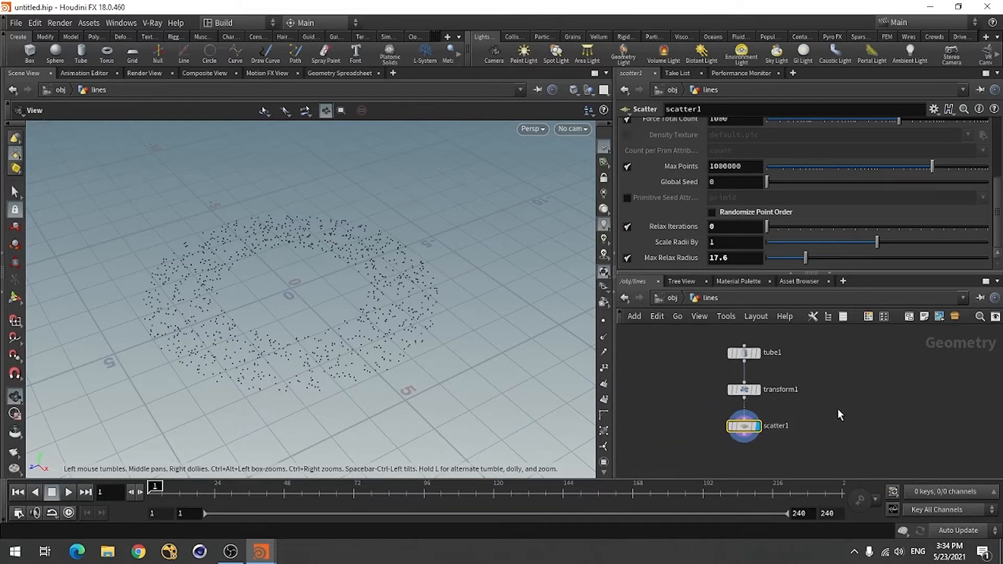
middle_drag(831, 377, 831, 349)
click(820, 405)
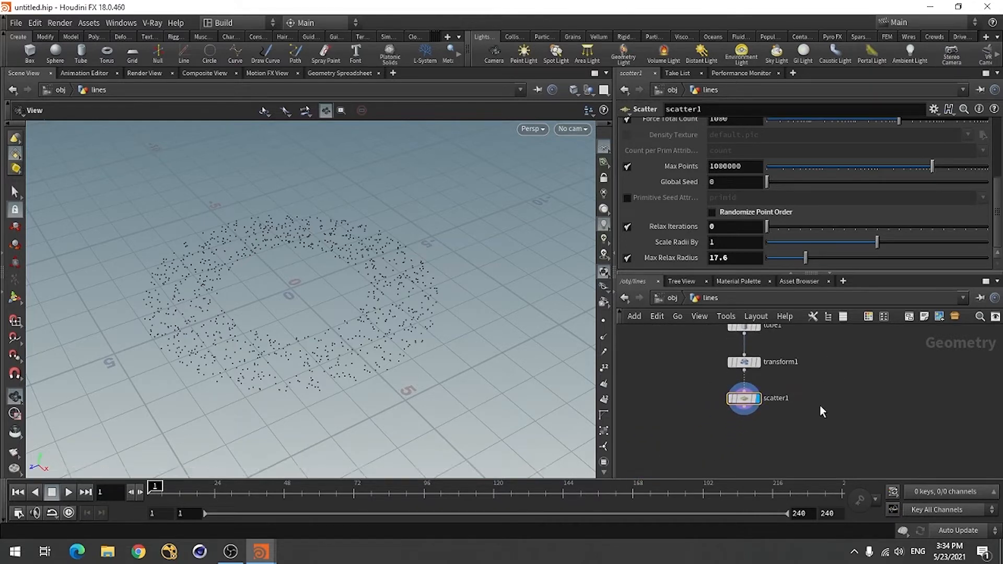
key(Tab)
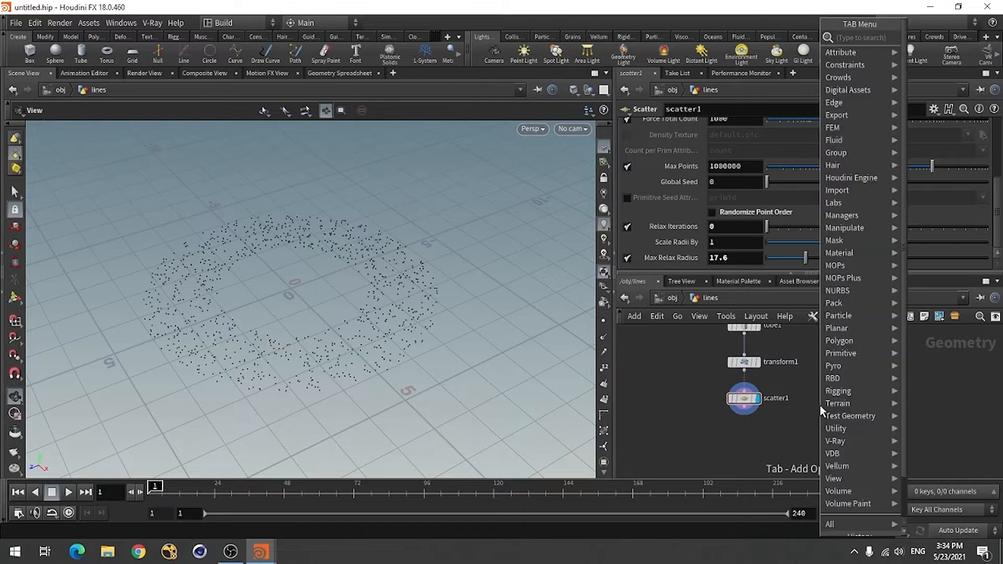
text(pop)
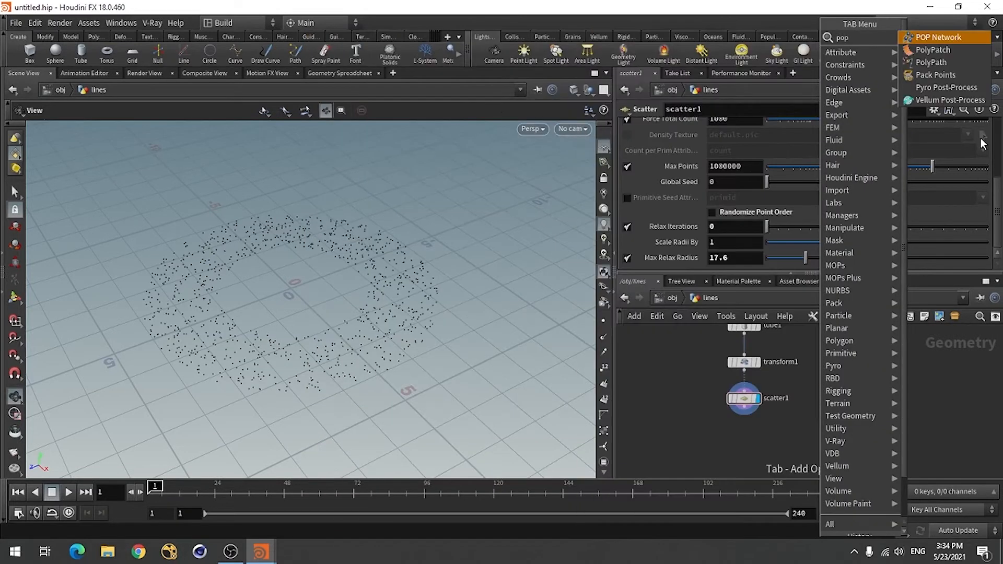
click(960, 41)
click(744, 445)
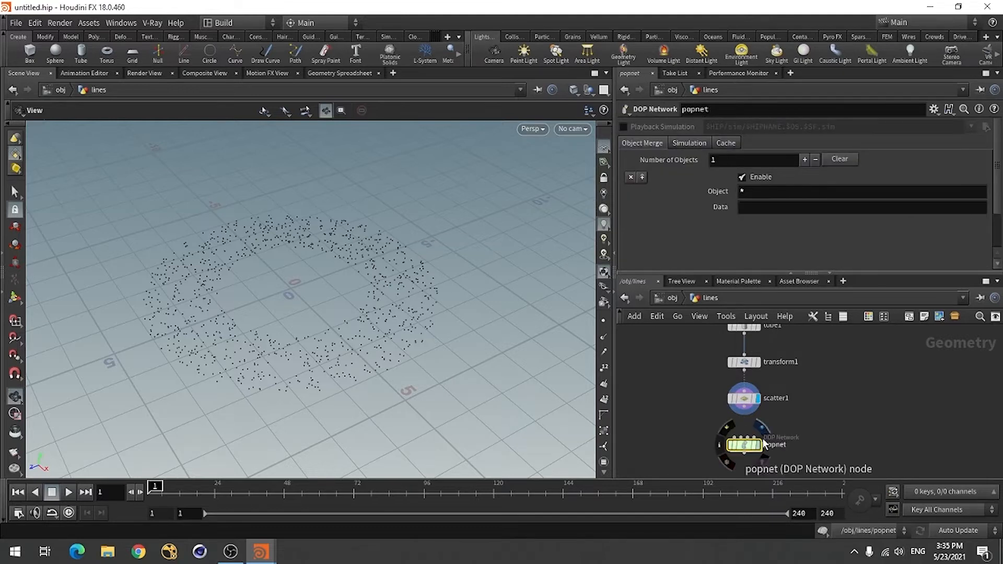
Step: Wire scatter1 into the first input of popnet and display popnet
click(745, 415)
click(758, 447)
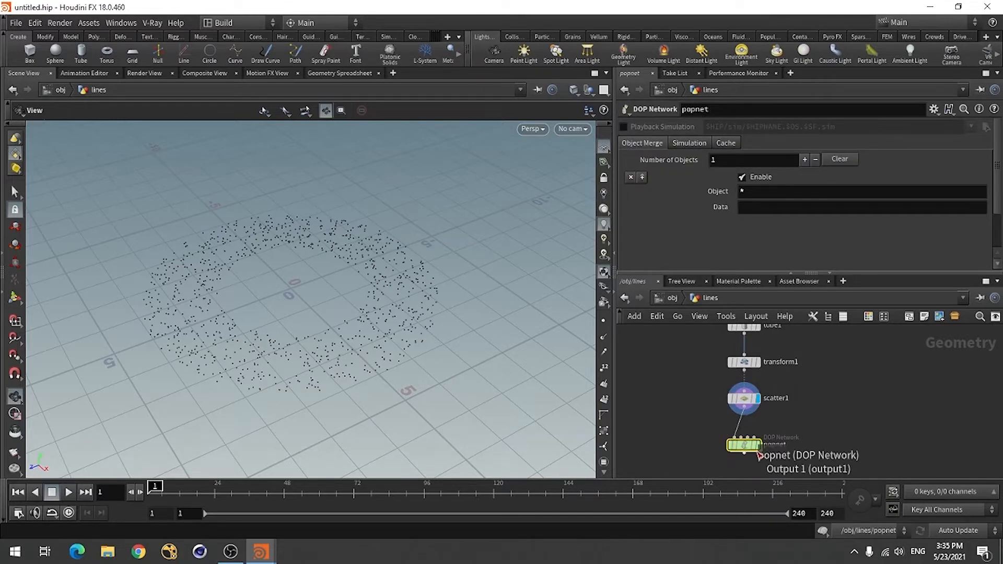
click(758, 445)
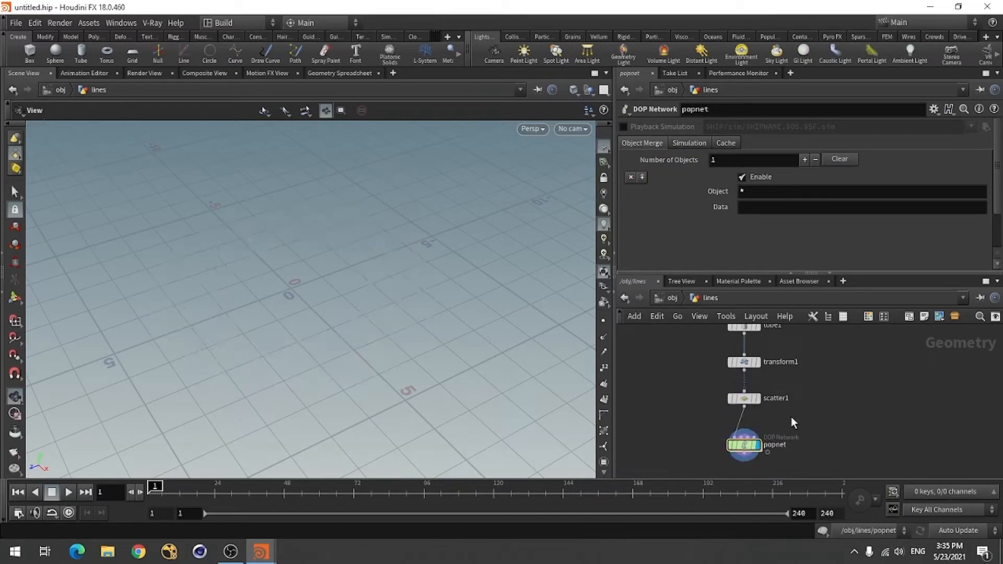
Step: Inside popnet, set the Emission Type of source_first_input to All Points and turn off its Guide color
double_click(744, 445)
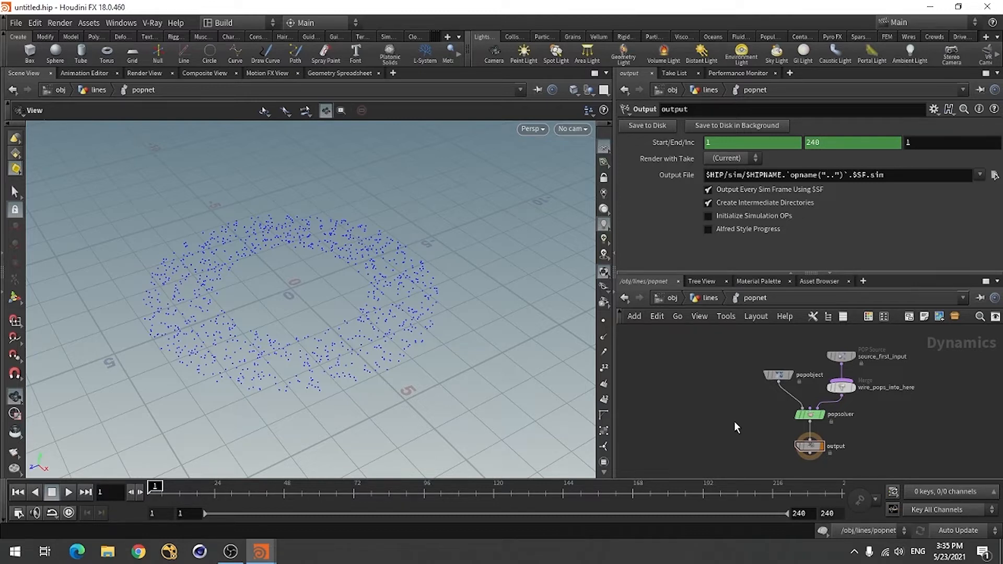
click(841, 356)
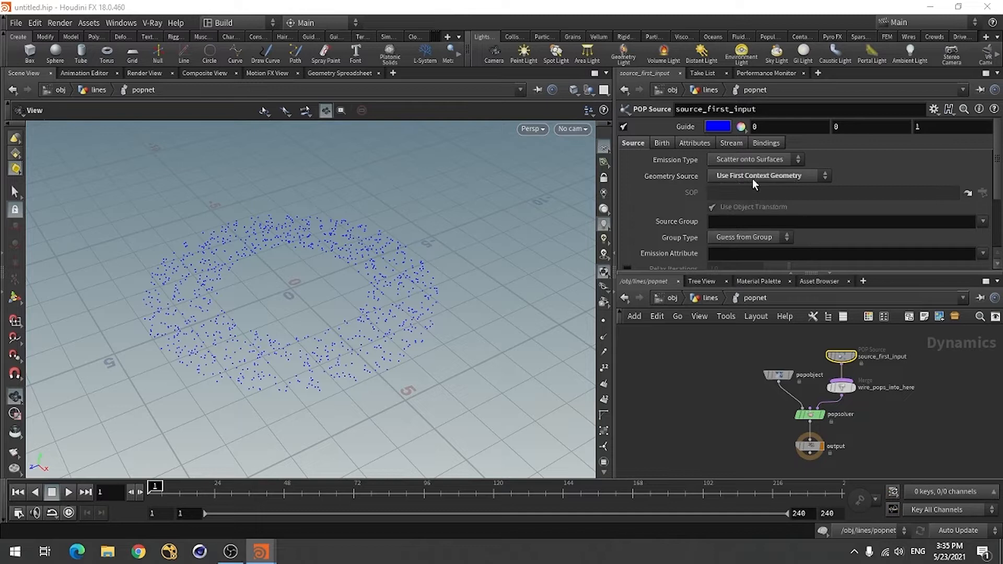
click(735, 163)
click(729, 174)
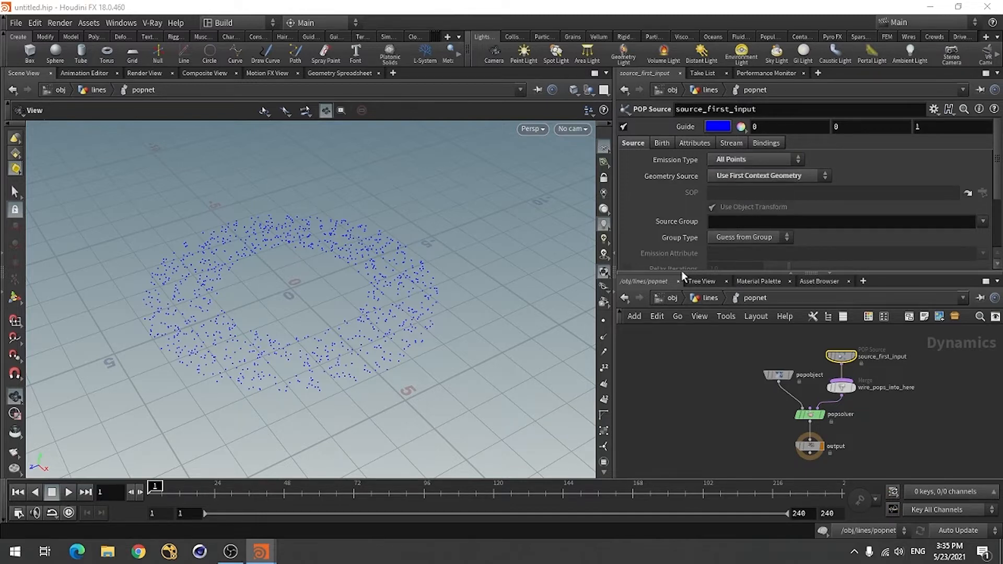
click(623, 126)
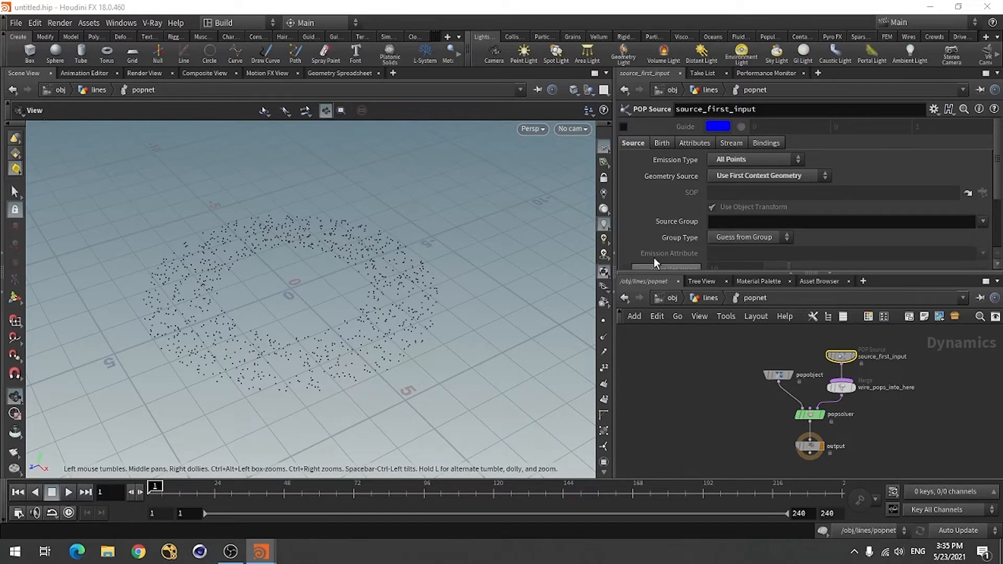
Step: Set the Life Expectancy of particles born from source_first_input to 5
click(661, 142)
scroll(998, 167, down, 3)
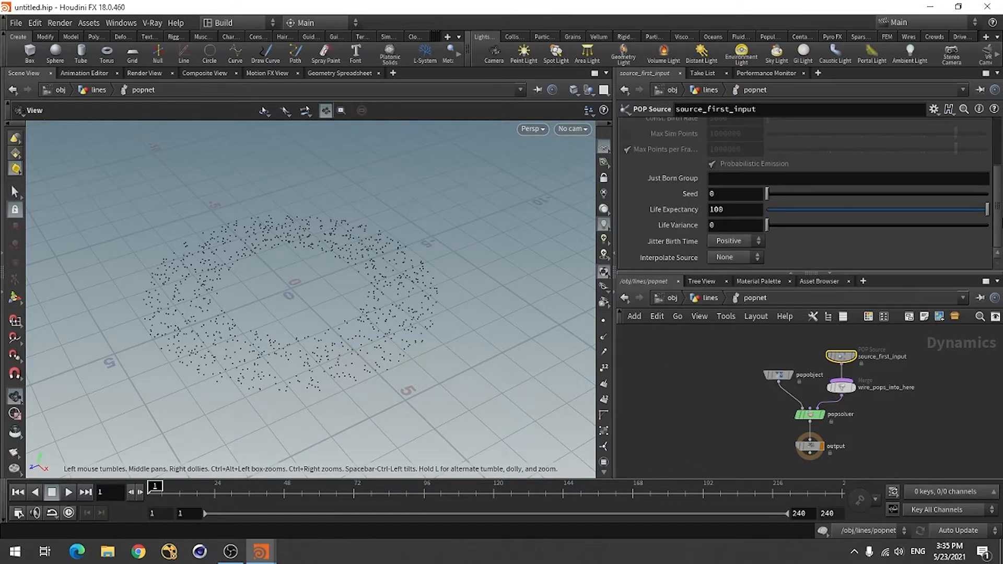
double_click(731, 208)
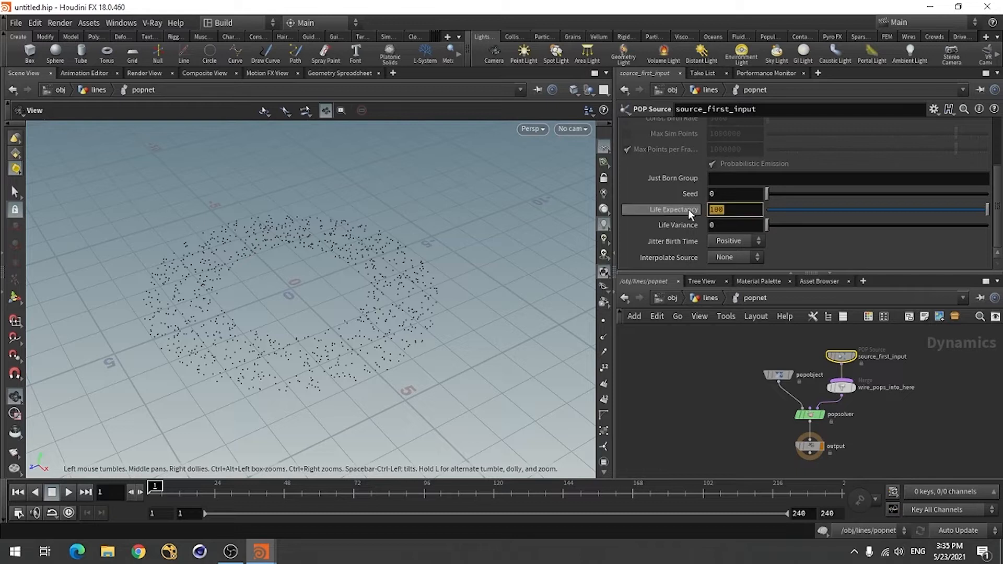
text(5)
key(Return)
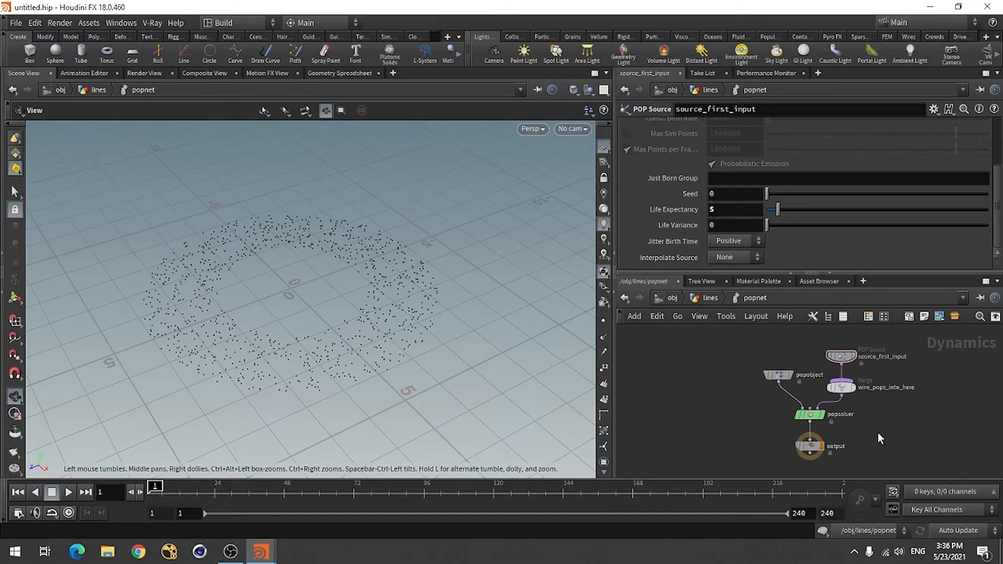
Step: Insert a POP Curve Force node between source_first_input and wire_pops_into_here
key(Tab)
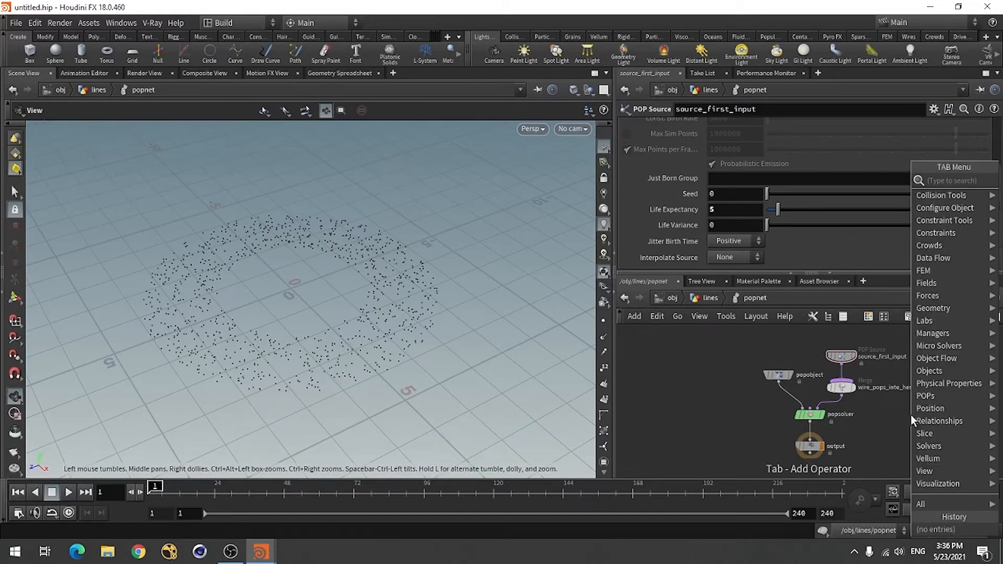
text(pop)
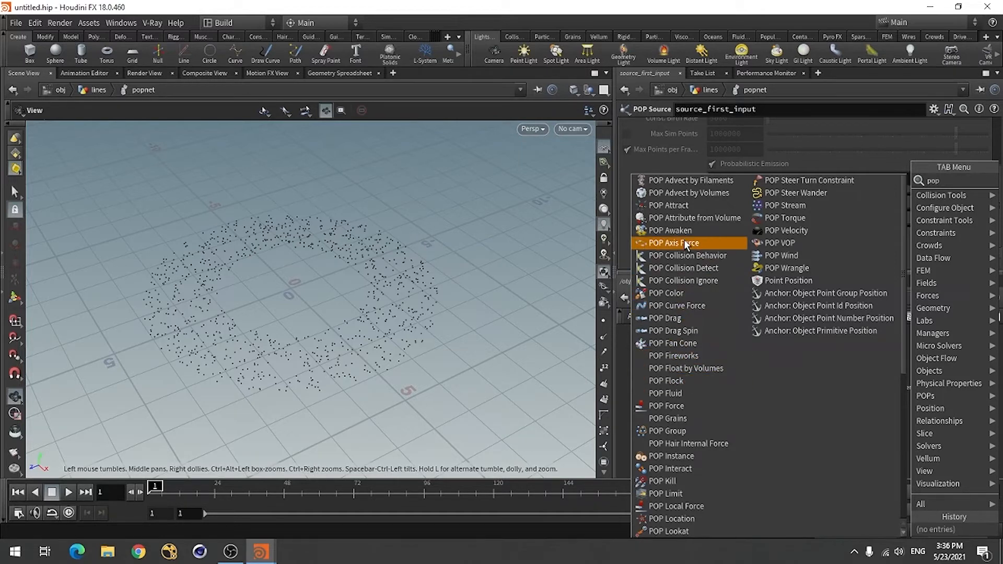
click(682, 305)
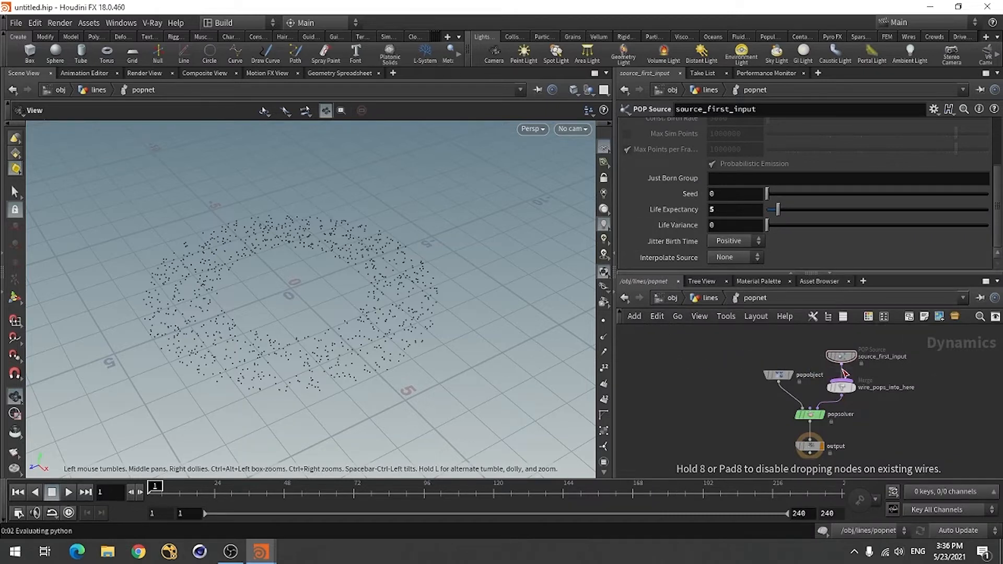
click(841, 385)
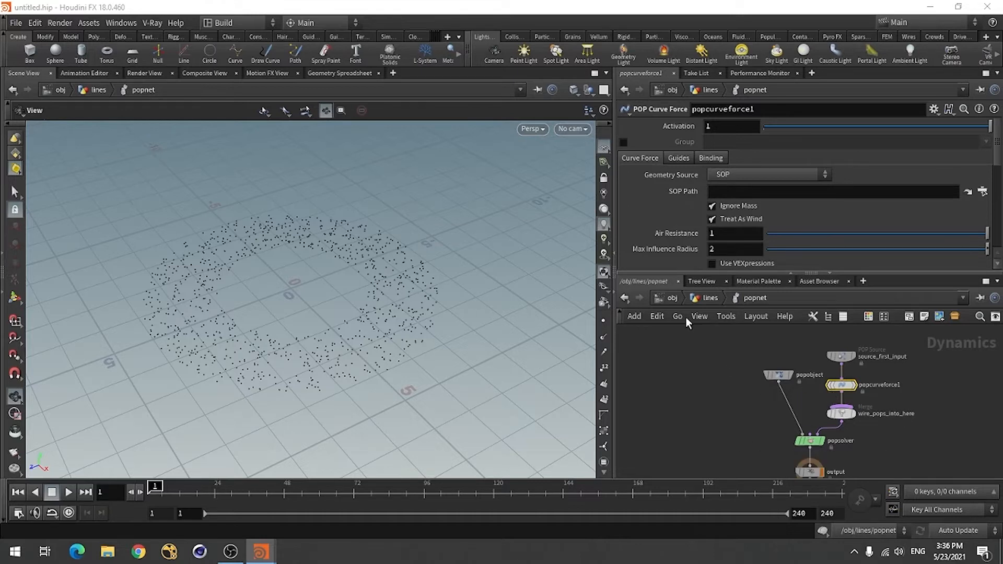
Step: Return to the lines network and add a Circle node beside the tube1 chain
click(708, 299)
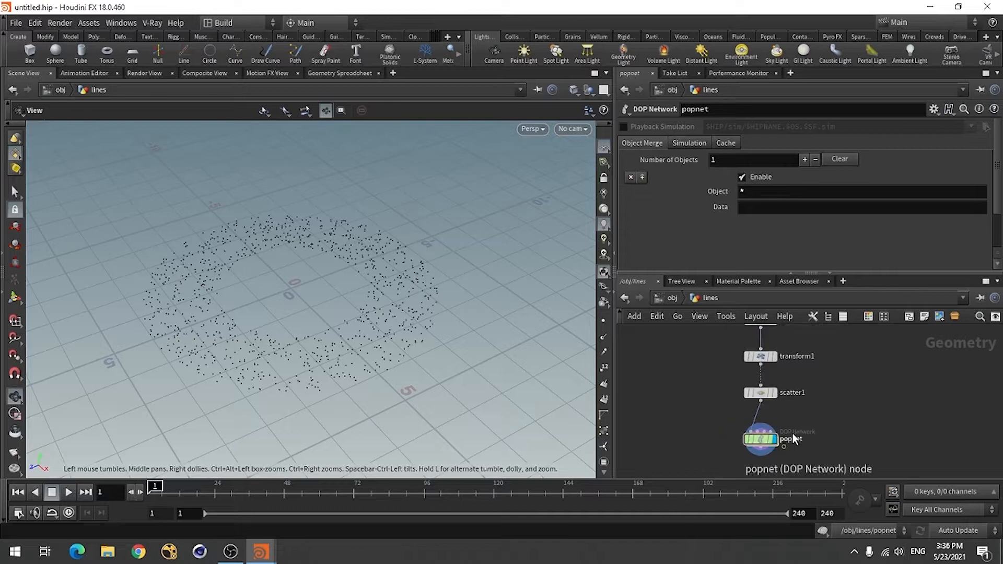
scroll(858, 412, down, 3)
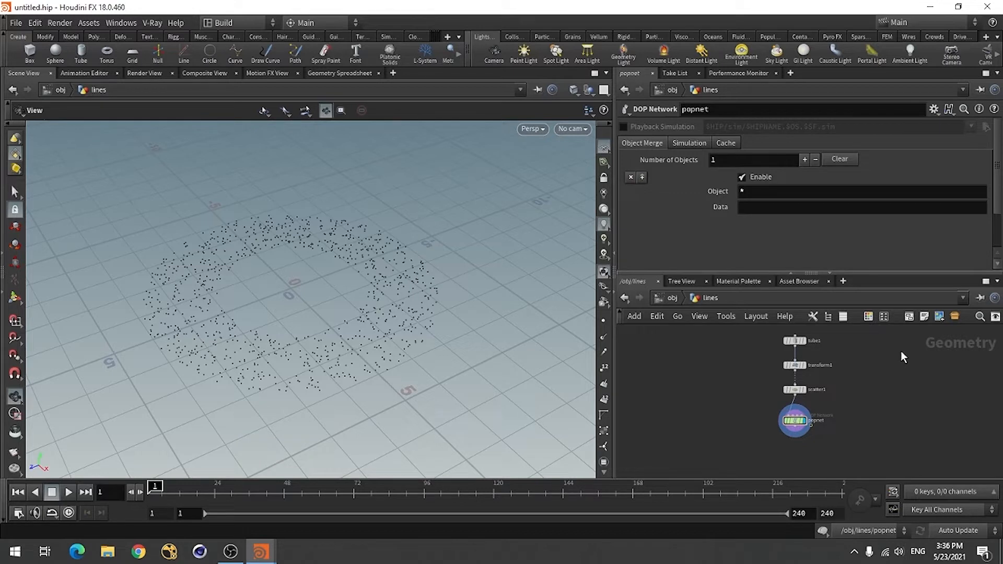
key(Tab)
text(ci)
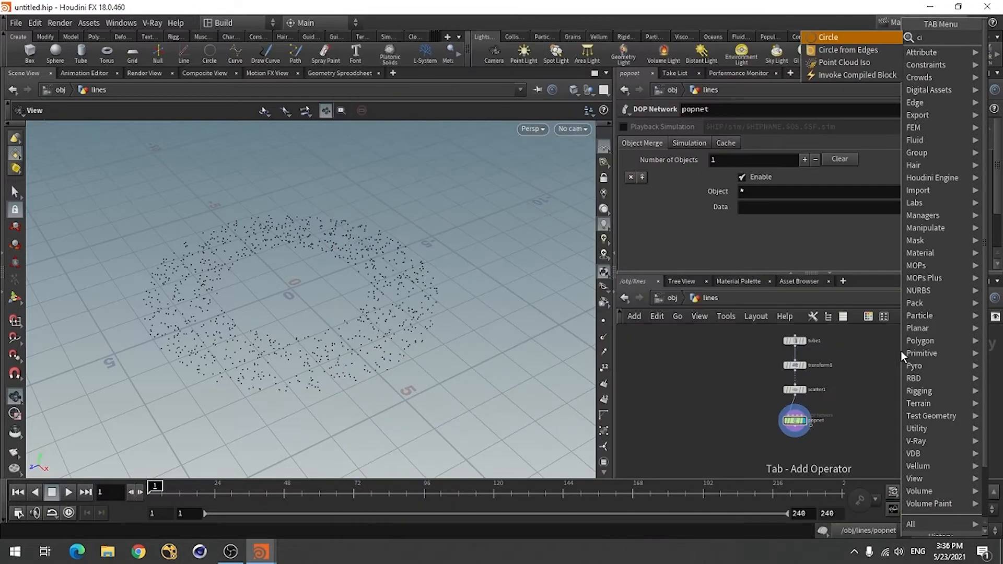
text(rcle)
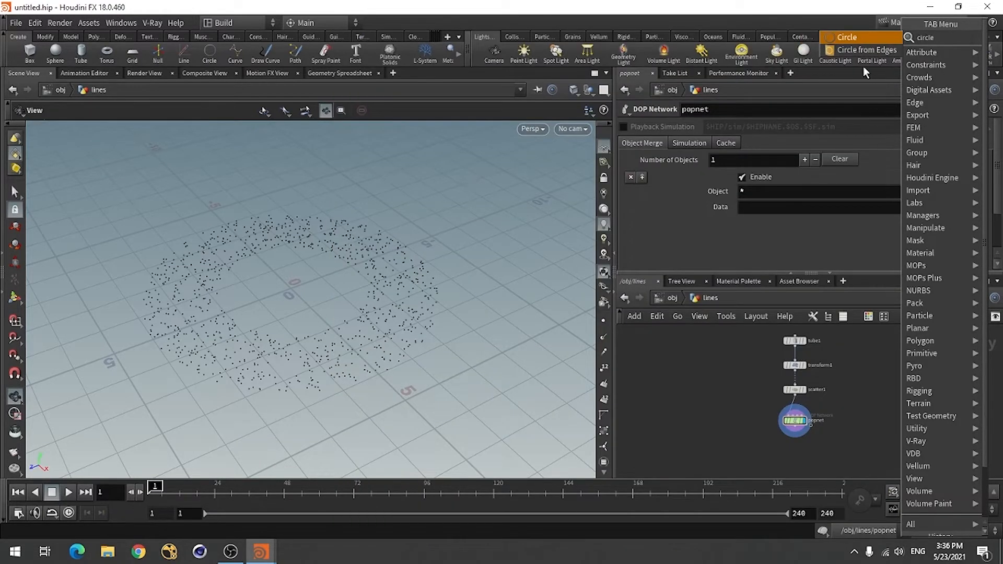
click(875, 42)
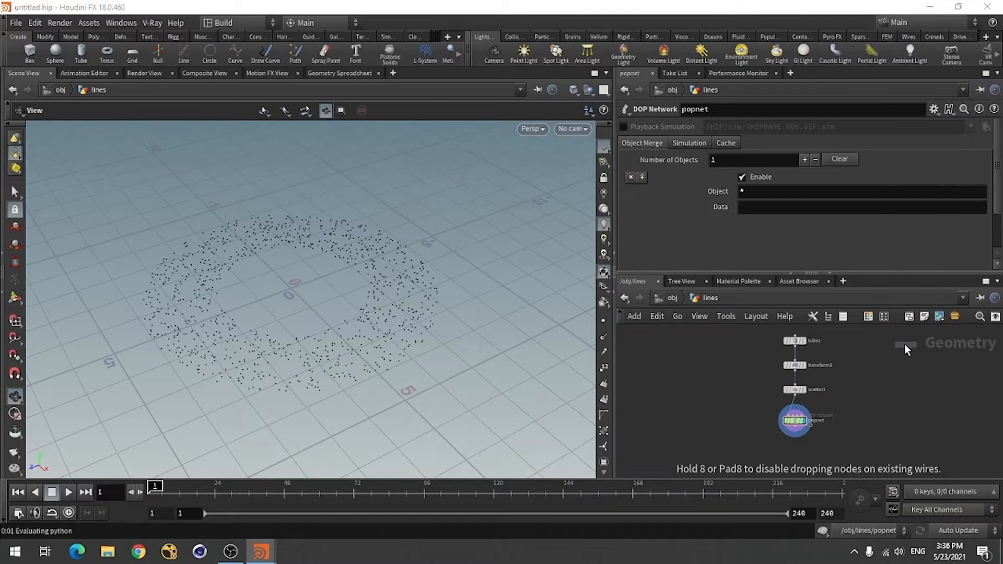
click(900, 342)
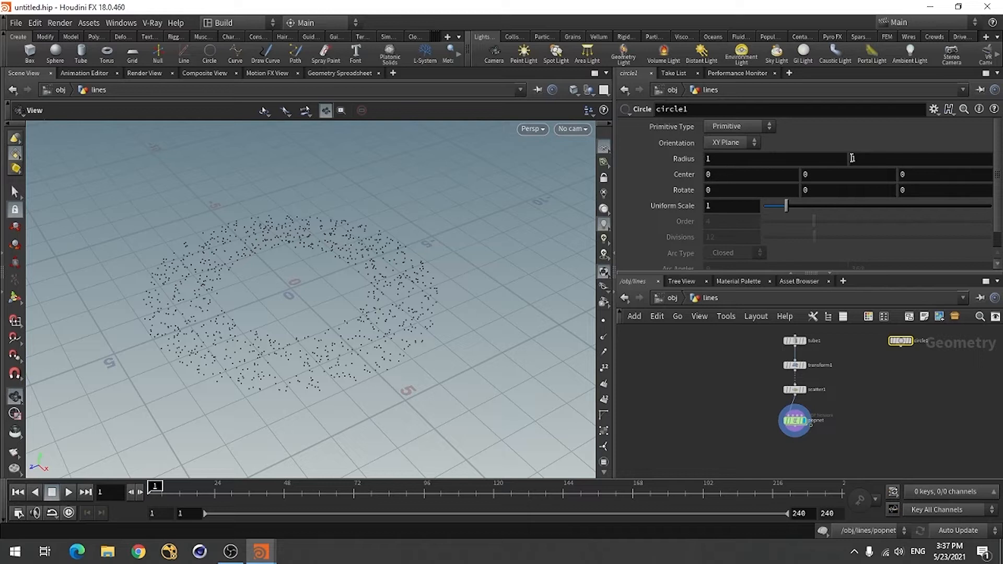
Step: Set circle1 to a uniform scale of 3, Polygon primitive type and ZX Plane orientation
click(723, 207)
text(3)
key(Return)
click(729, 126)
click(728, 151)
click(727, 143)
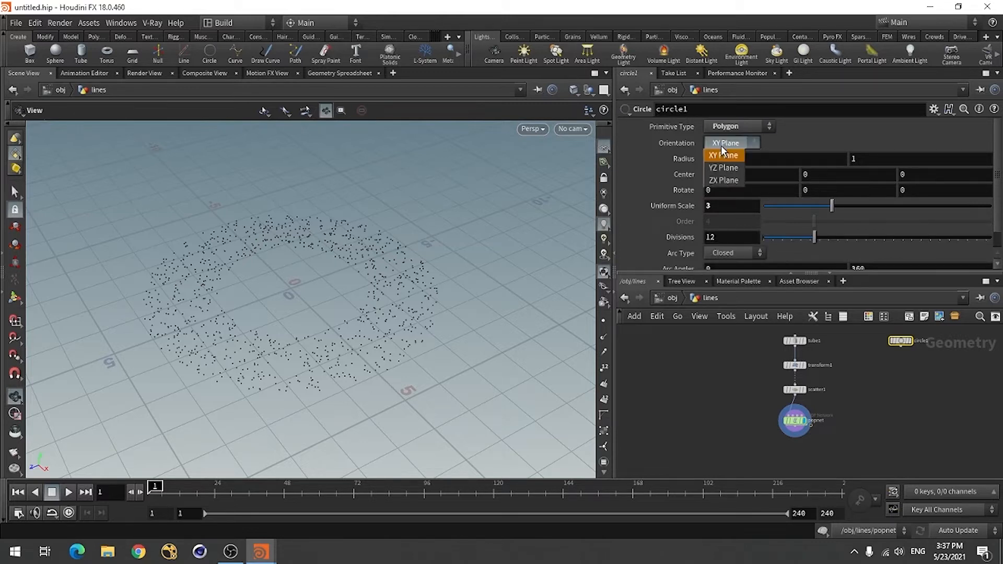
click(730, 180)
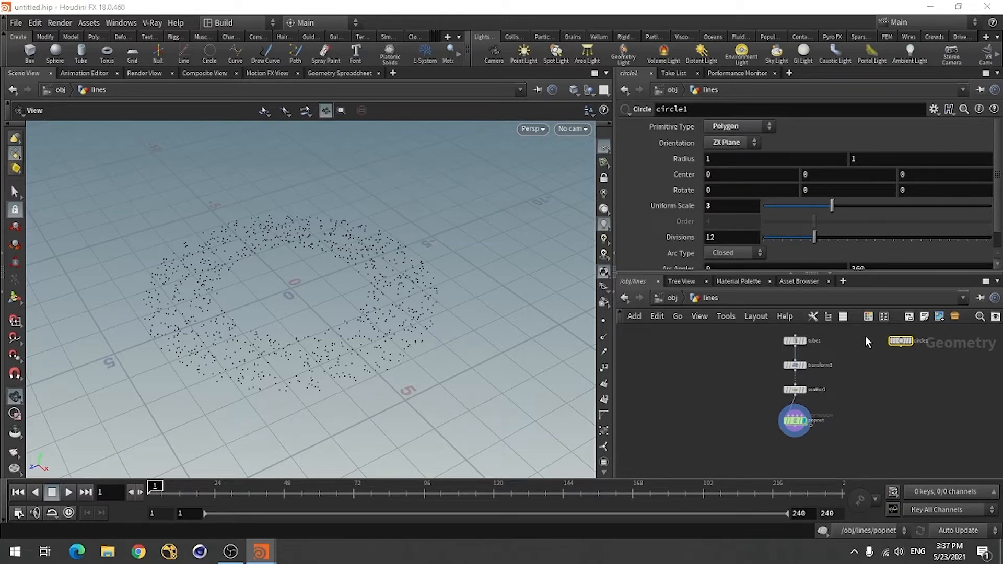
Step: Display circle1 and set its Divisions to 50
click(913, 343)
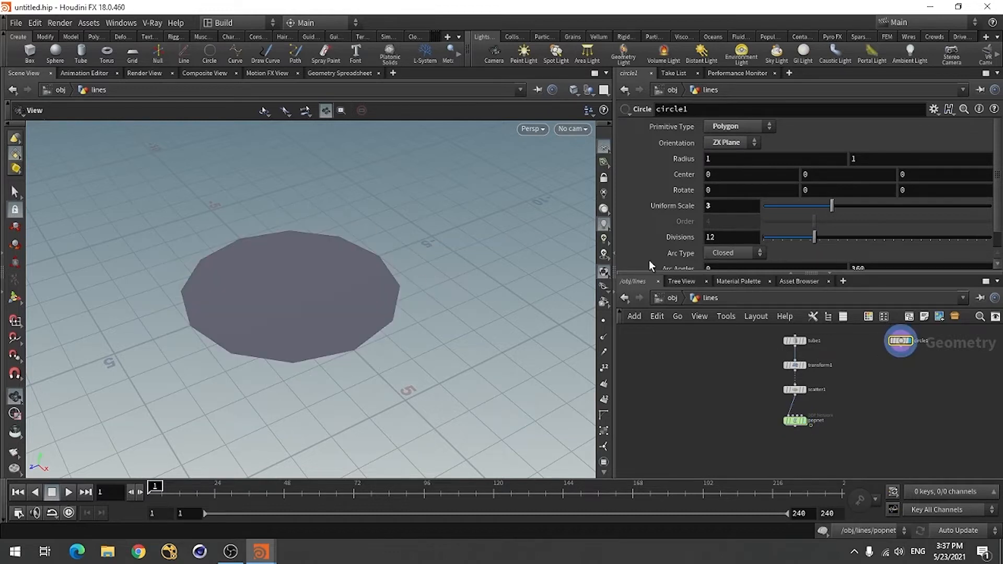
click(726, 238)
text(50)
key(Return)
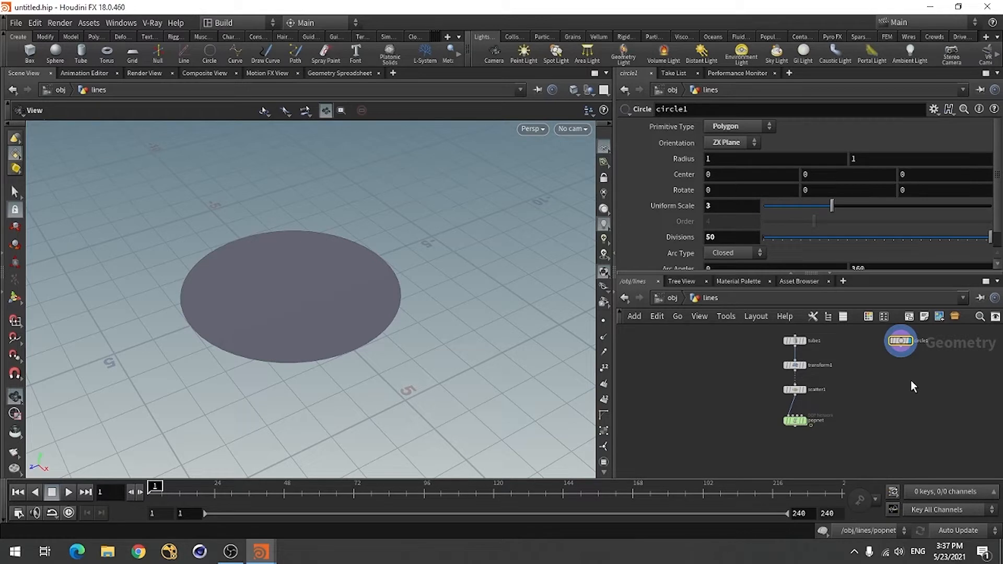
Step: Add a displayed Orientation Along Curve node wired after circle1 and show point normals in the viewport
key(Tab)
text(ori)
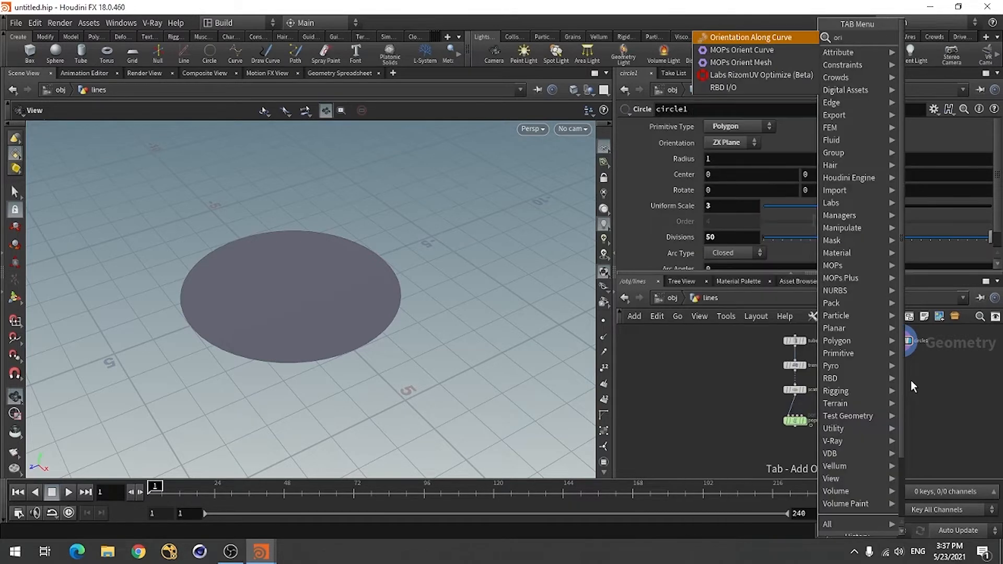
click(751, 37)
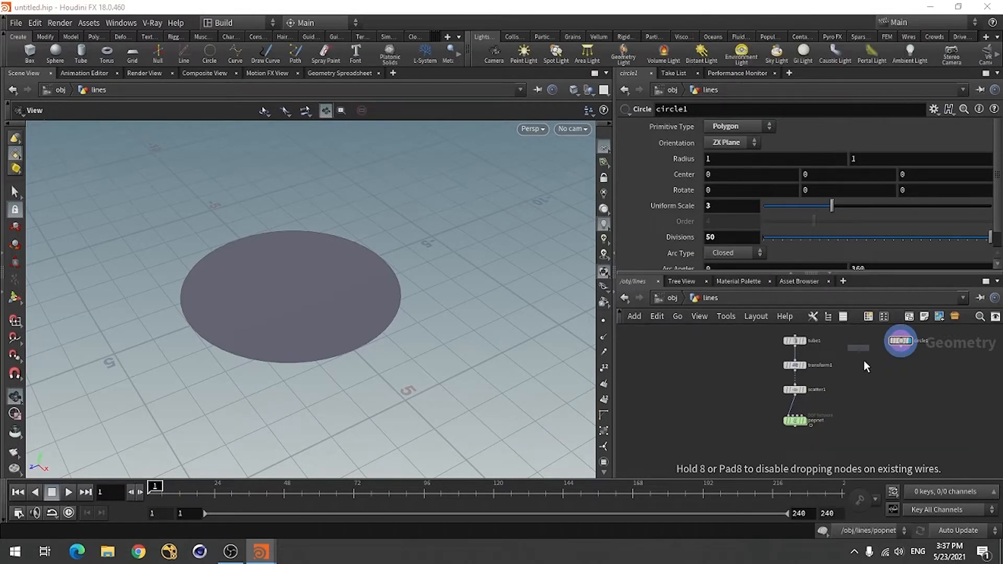
click(903, 383)
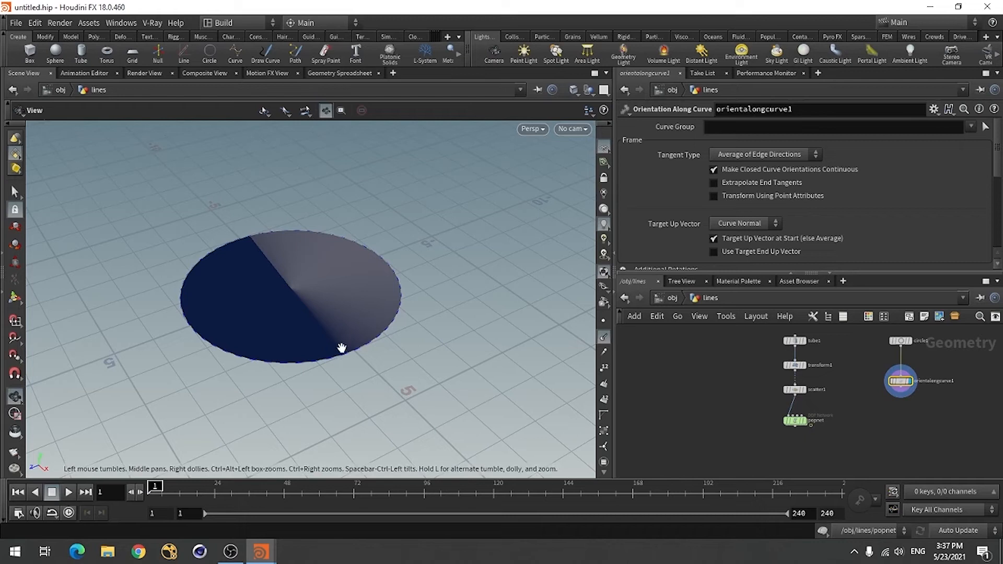
Step: Set circle1's Arc Type to Open Arc
scroll(347, 344, up, 6)
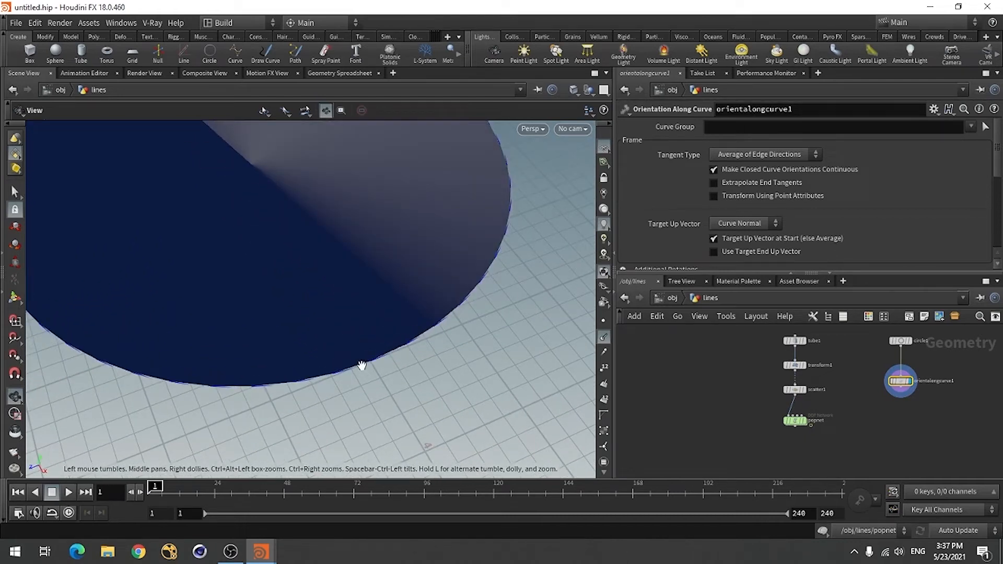
click(900, 342)
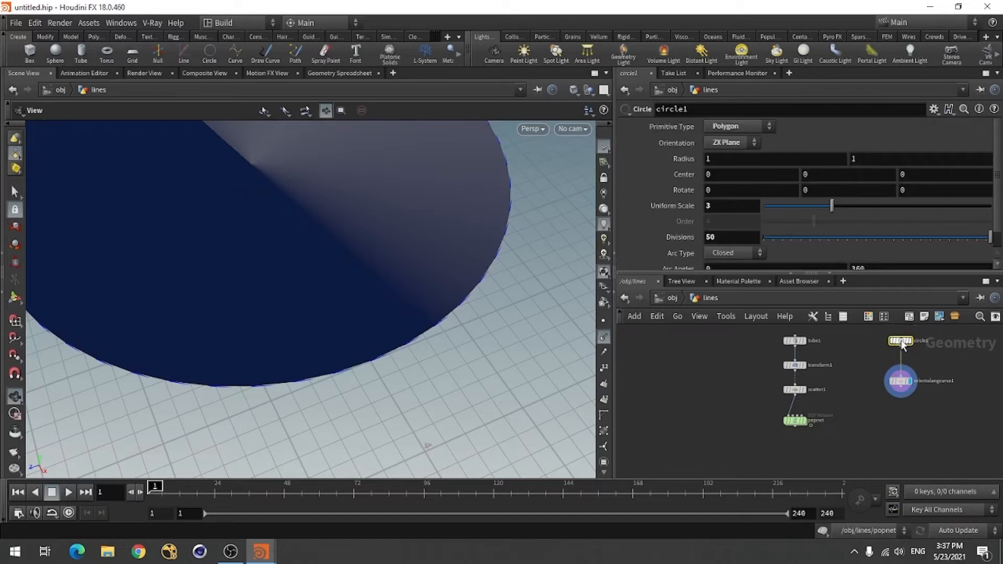
click(719, 252)
click(722, 278)
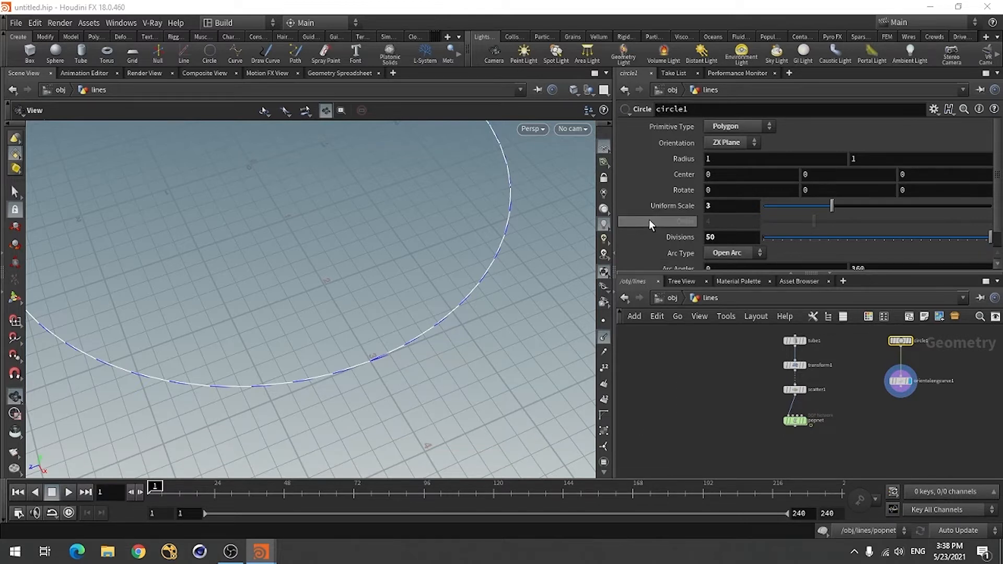
Step: Add a Null node wired after orientalongcurve1 and display it
click(895, 385)
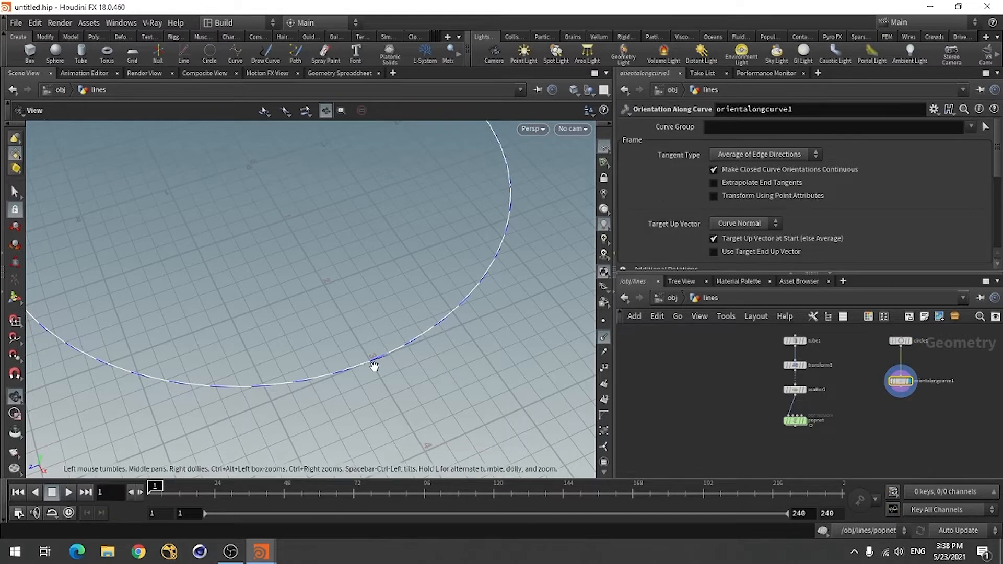
right_drag(370, 362, 558, 337)
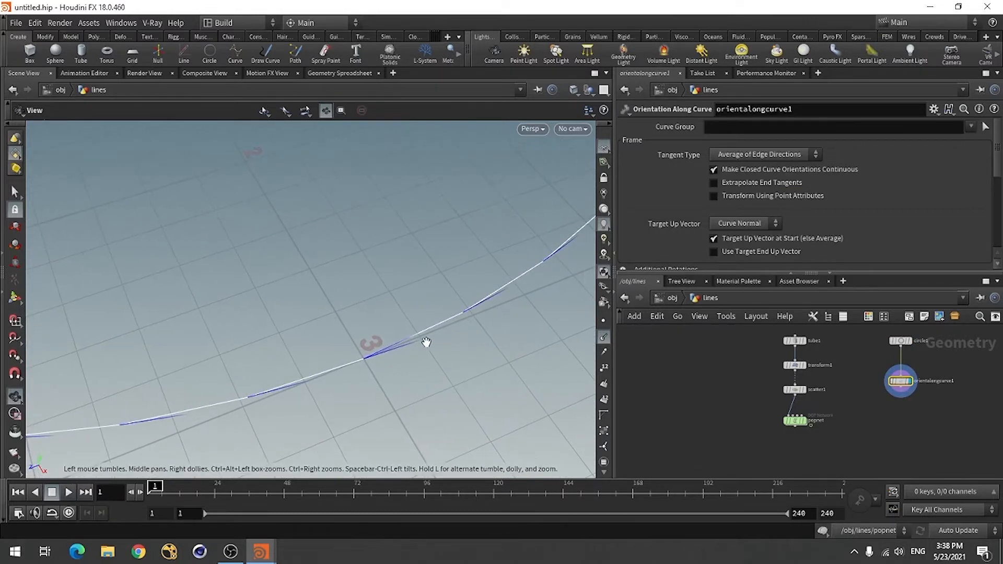
drag(999, 175, 999, 224)
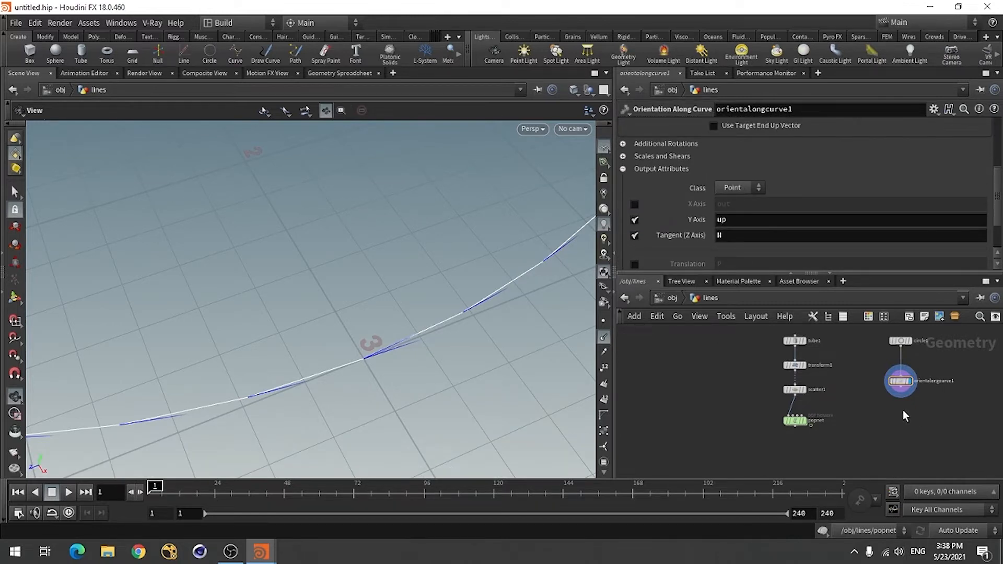
key(Tab)
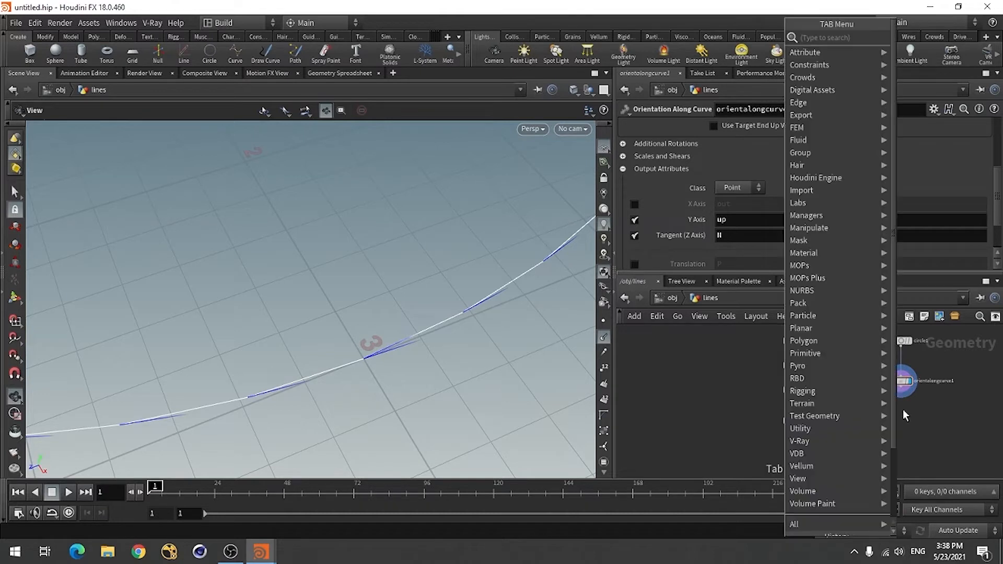
text(null)
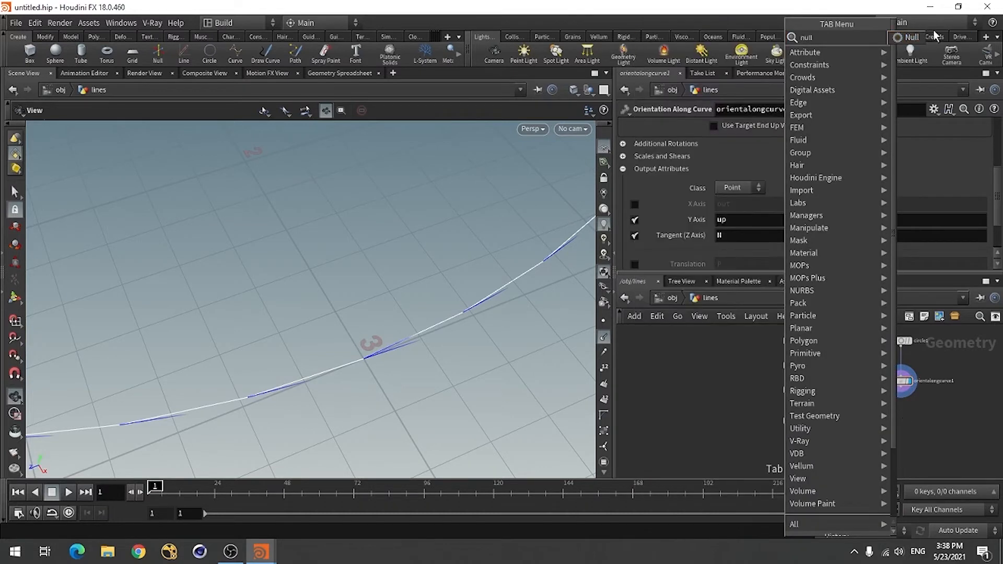
click(910, 38)
click(903, 410)
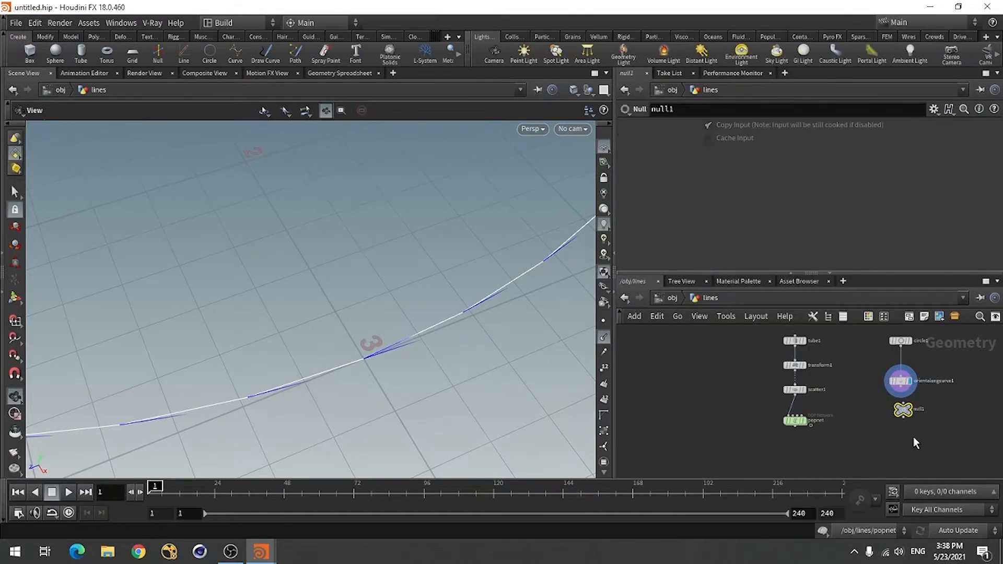
click(900, 396)
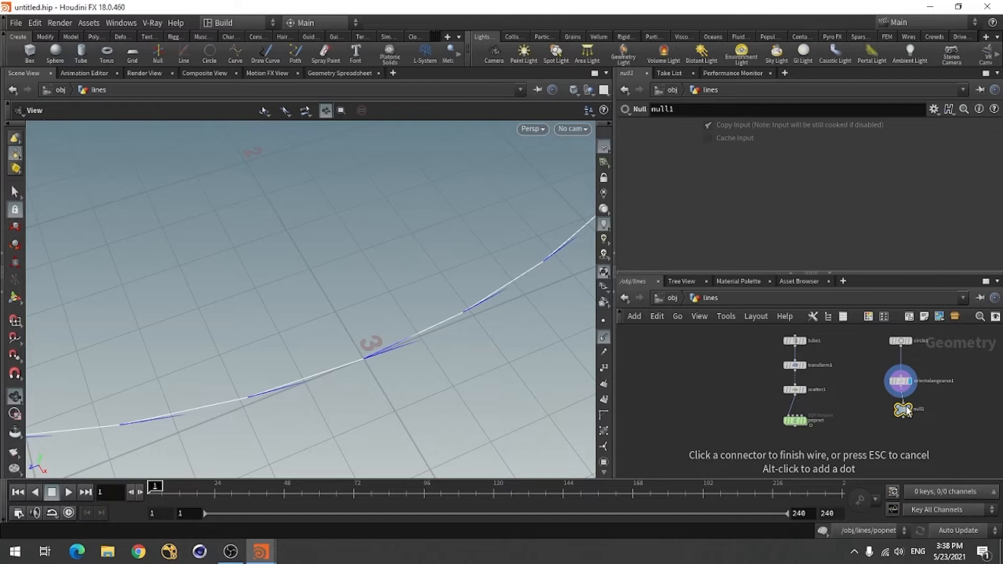
click(906, 406)
Step: Rename the new Null node as out_curve
scroll(922, 415, up, 5)
double_click(909, 394)
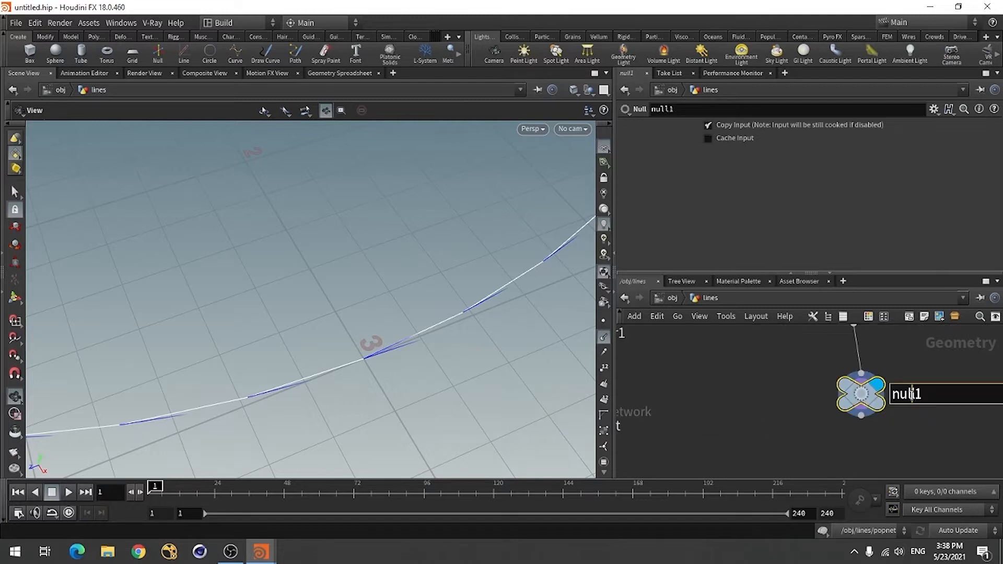
text(out_curve)
key(Return)
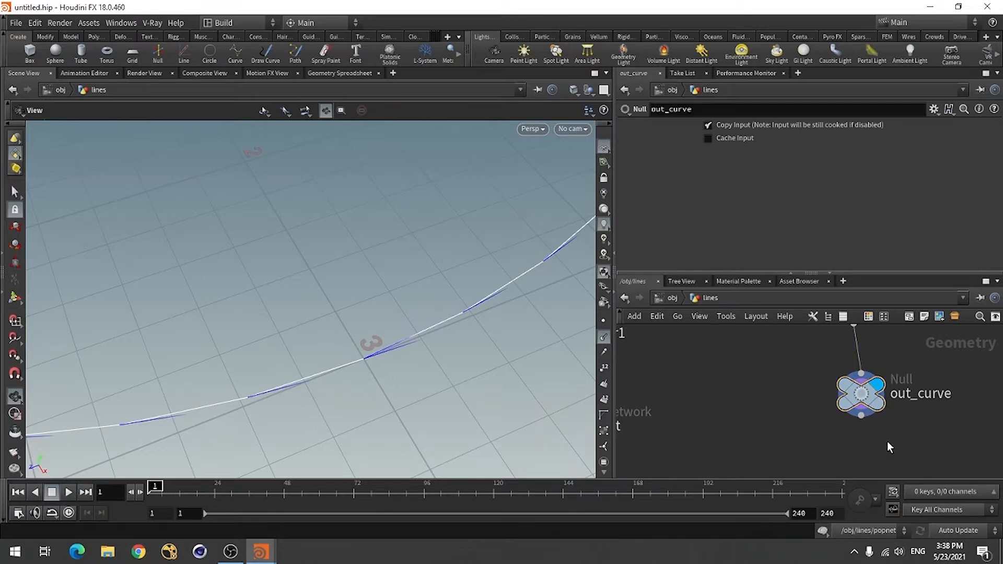
Step: Enter the popnet network and set popcurveforce1's SOP Path to /obj/lines/out_curve
scroll(921, 403, down, 6)
scroll(823, 429, up, 4)
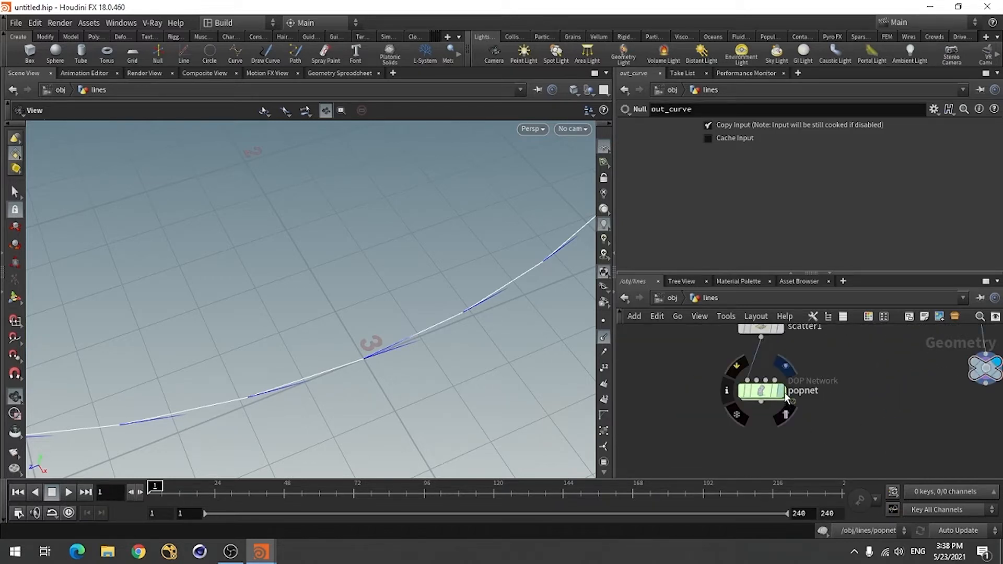
double_click(762, 391)
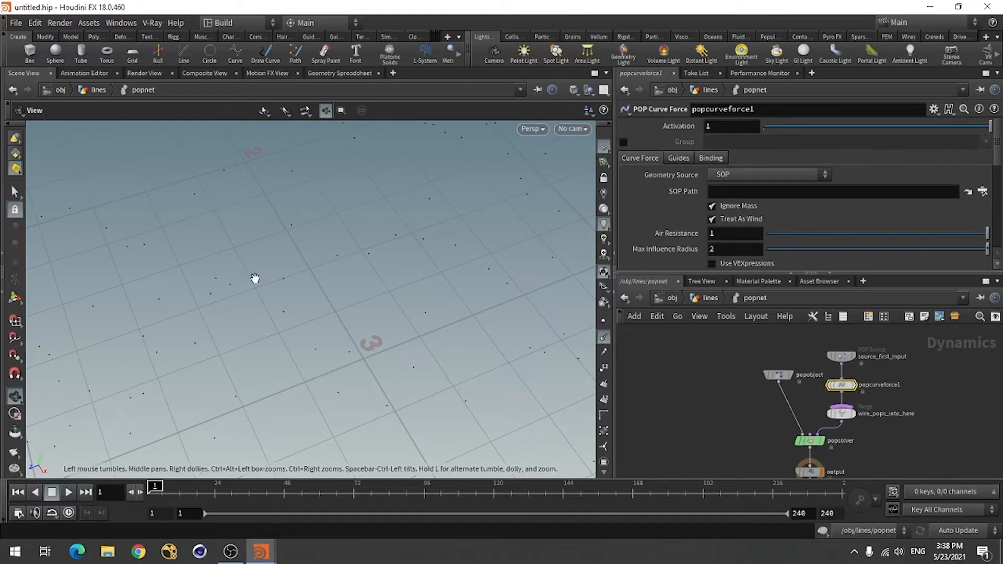
right_drag(288, 237, 322, 360)
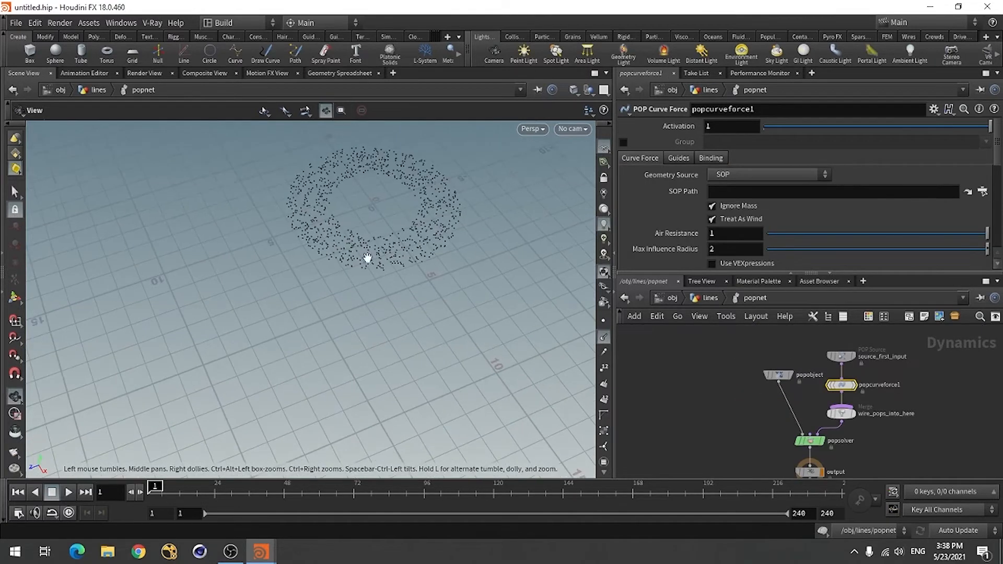
middle_drag(375, 227, 258, 340)
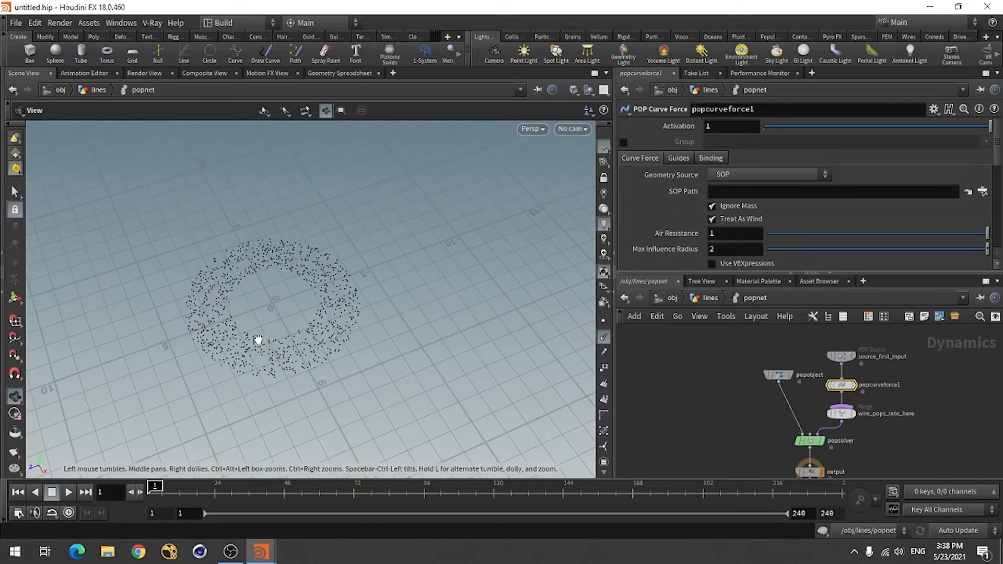
right_drag(258, 340, 351, 339)
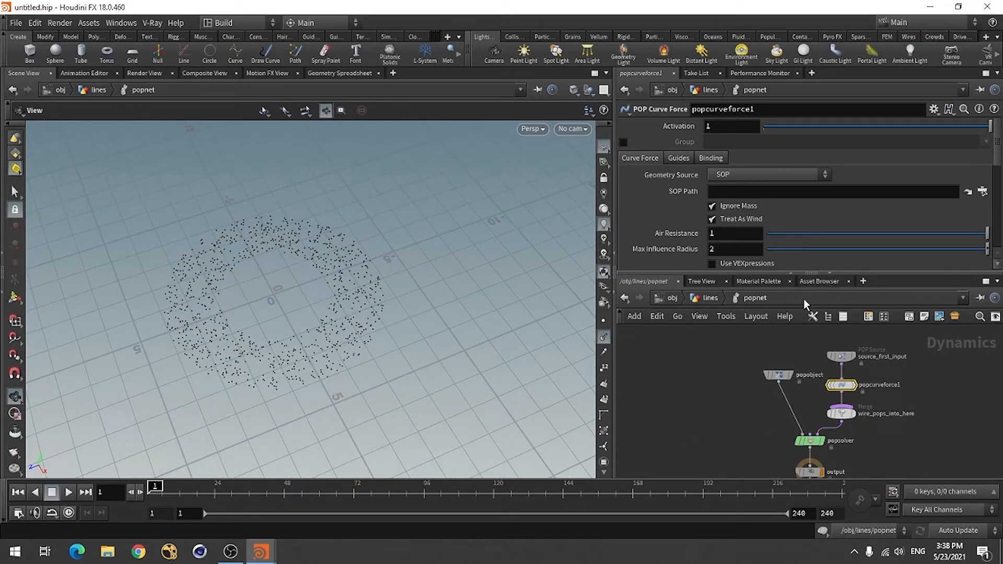
click(983, 191)
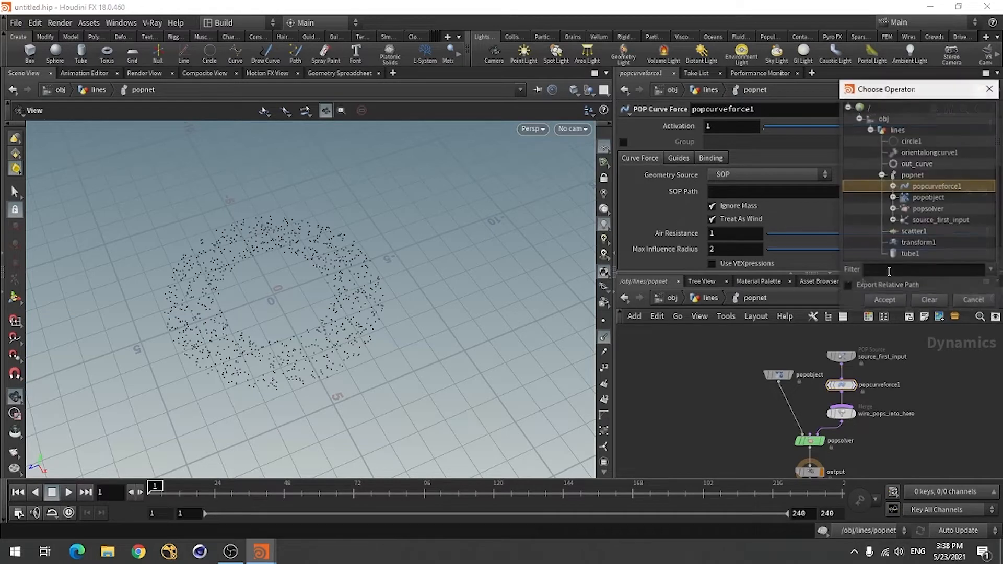
click(916, 163)
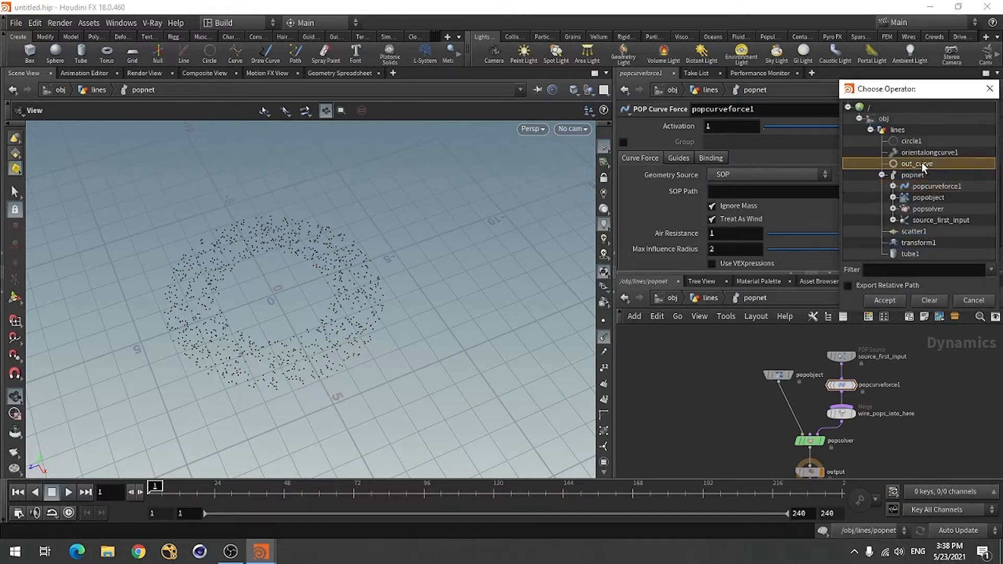
click(886, 300)
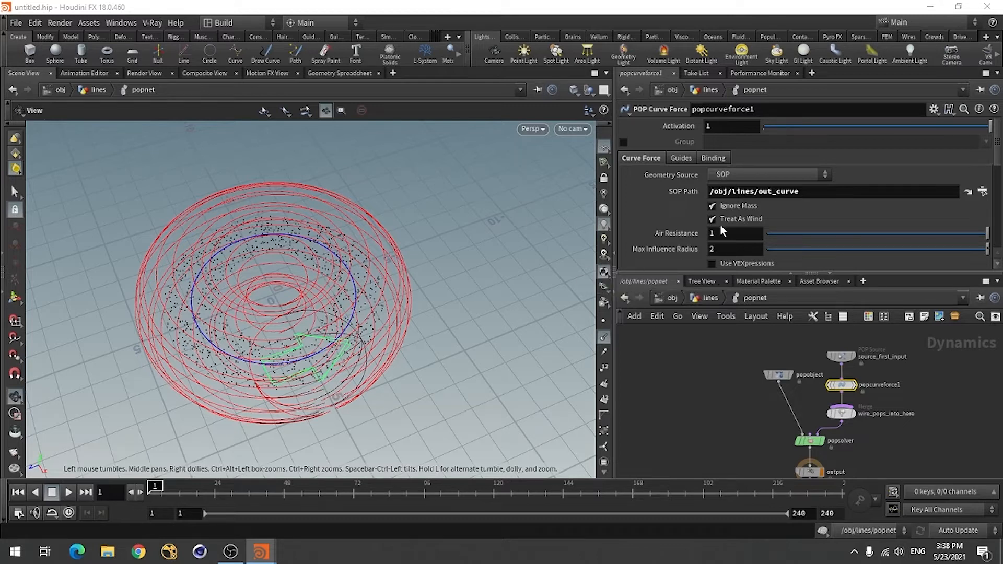
Step: Set popcurveforce1's Max Influence Radius to 1.5
scroll(804, 198, down, 2)
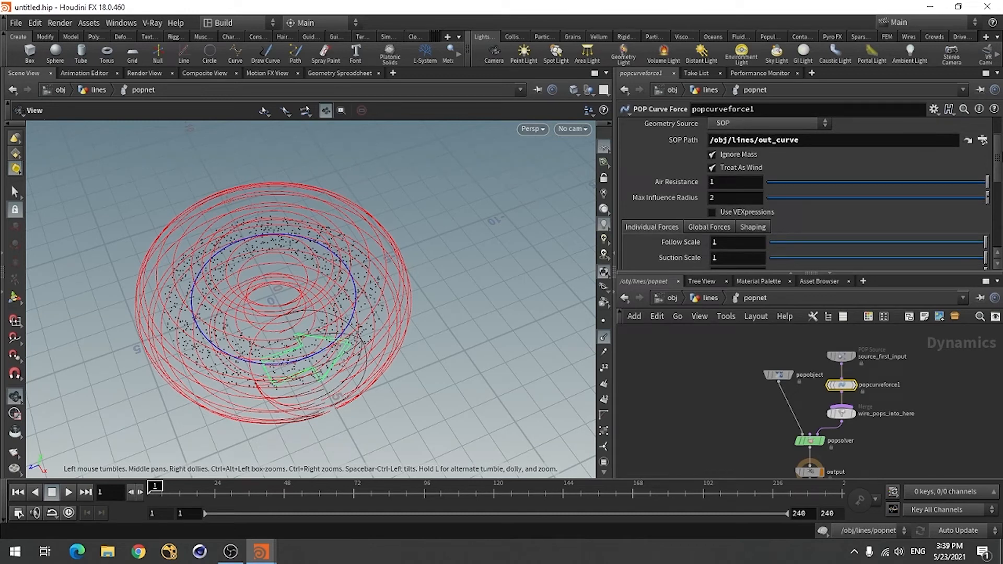
click(729, 197)
text(1.5)
key(Return)
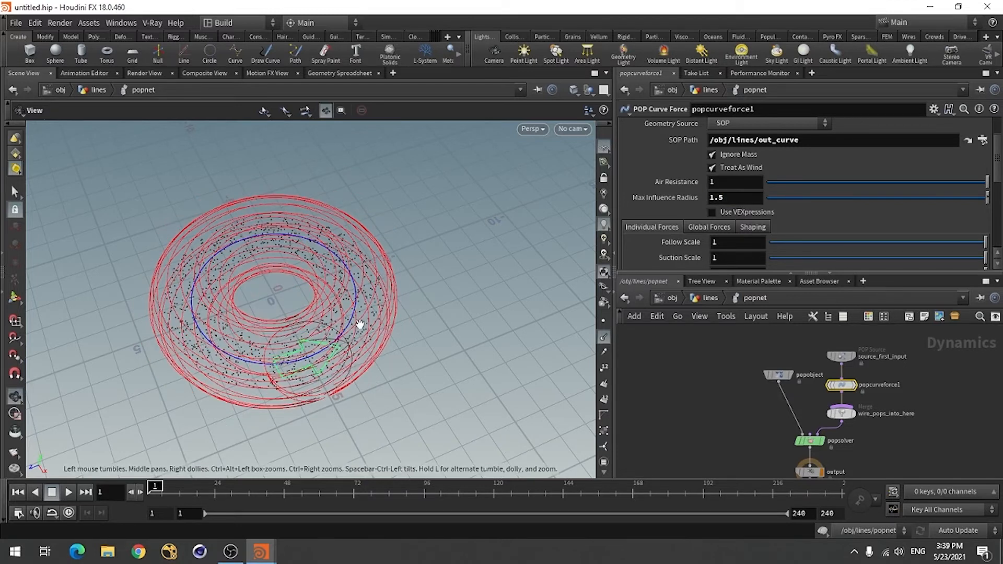
Step: Set the curve force's Follow Scale to 2 and its Orbit Scale to 0
click(721, 245)
text(2)
key(Return)
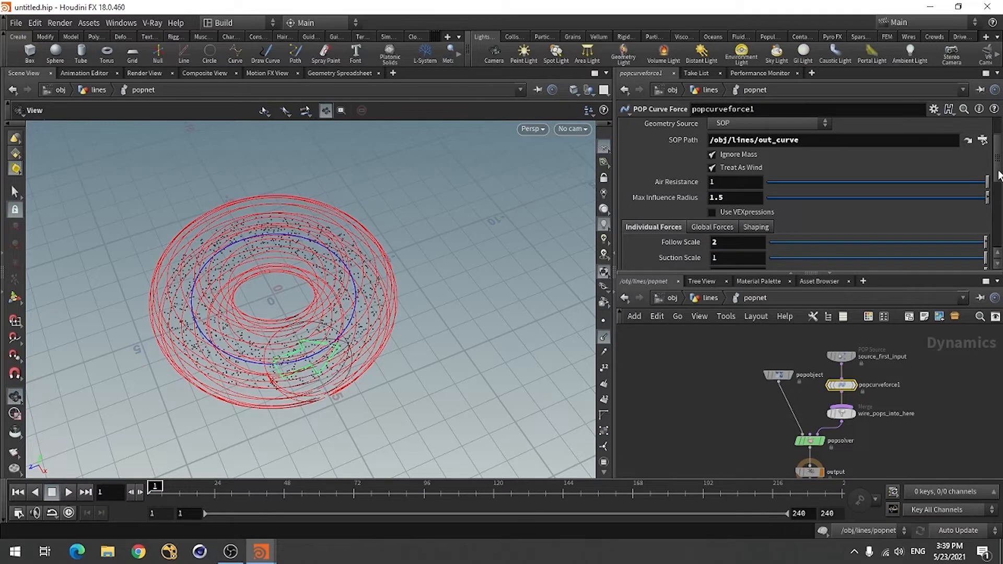
scroll(804, 193, down, 3)
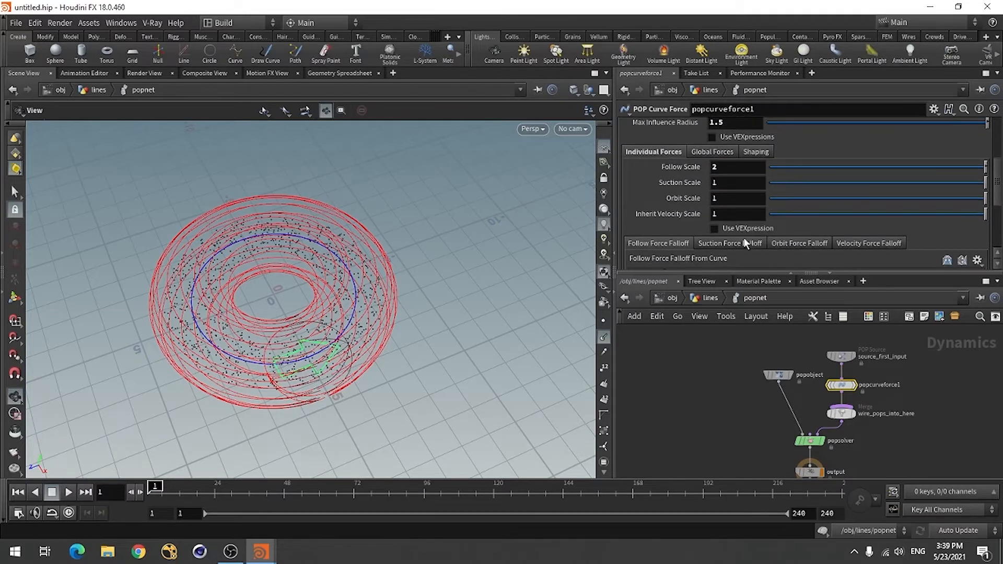
click(722, 203)
text(0)
key(Return)
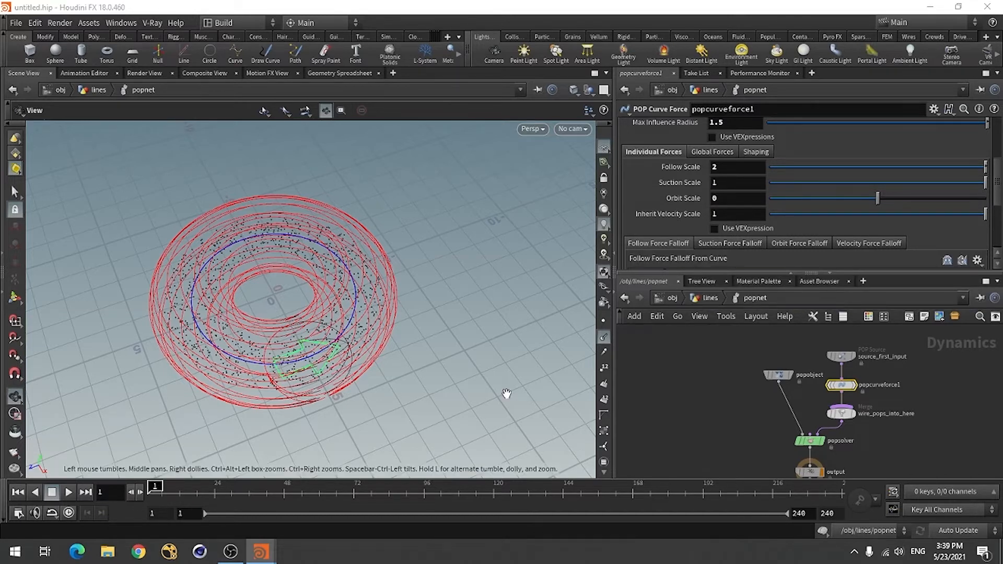
Step: Play the particle simulation, scrub back through the frames to examine the motion, and return to the first frame
click(68, 492)
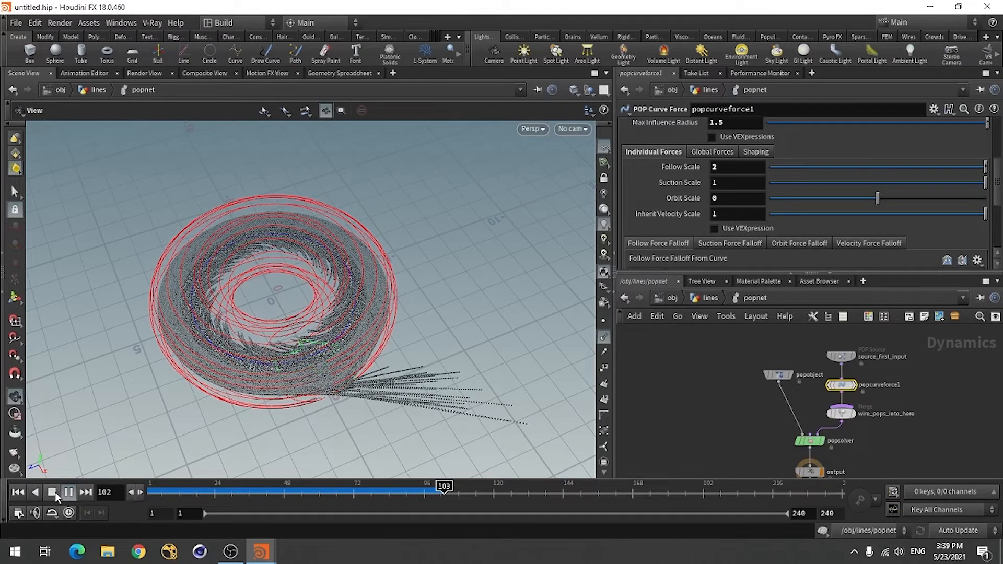
click(51, 492)
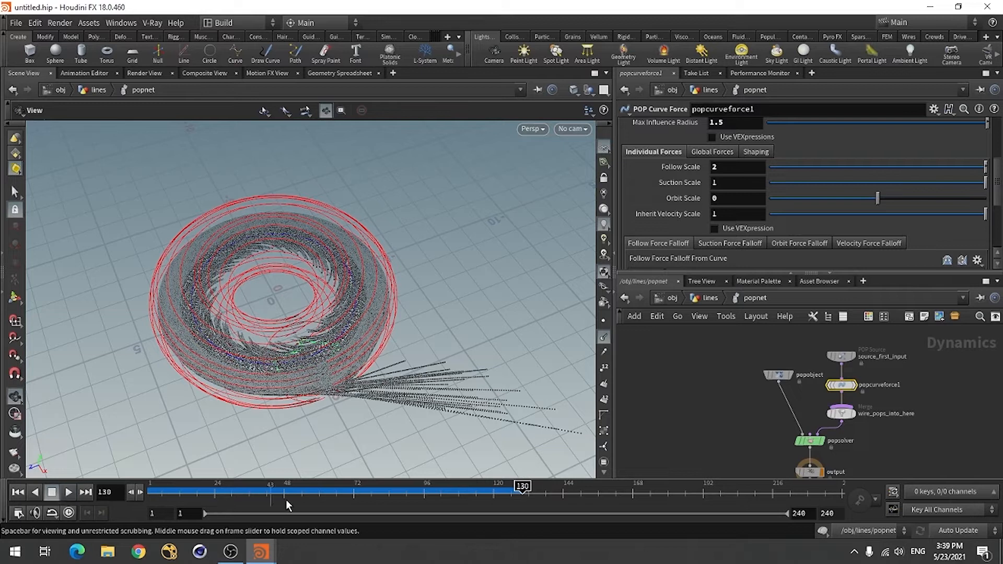
click(279, 489)
mouse_move(280, 487)
mouse_down()
mouse_move(208, 486)
mouse_move(262, 487)
mouse_up()
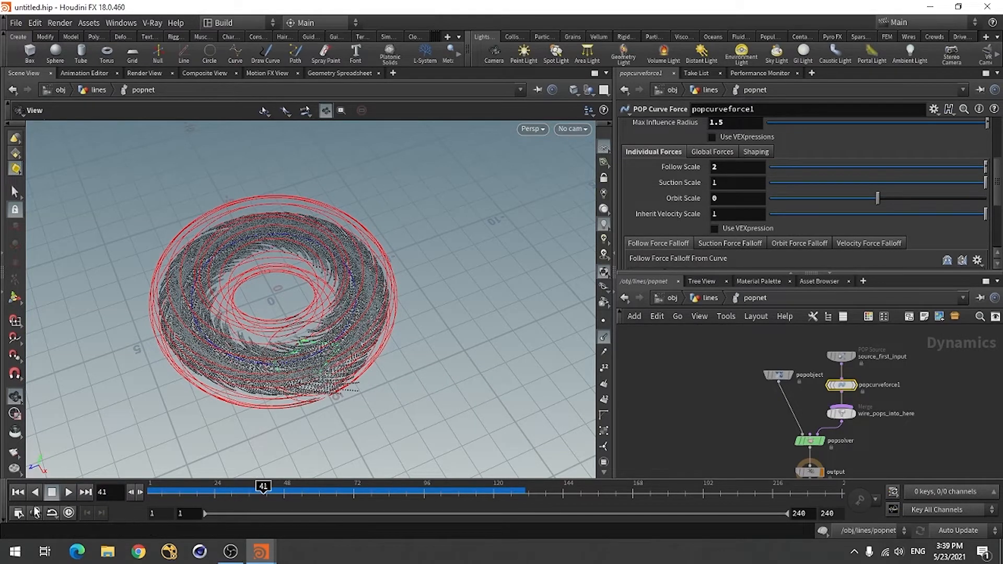
click(19, 491)
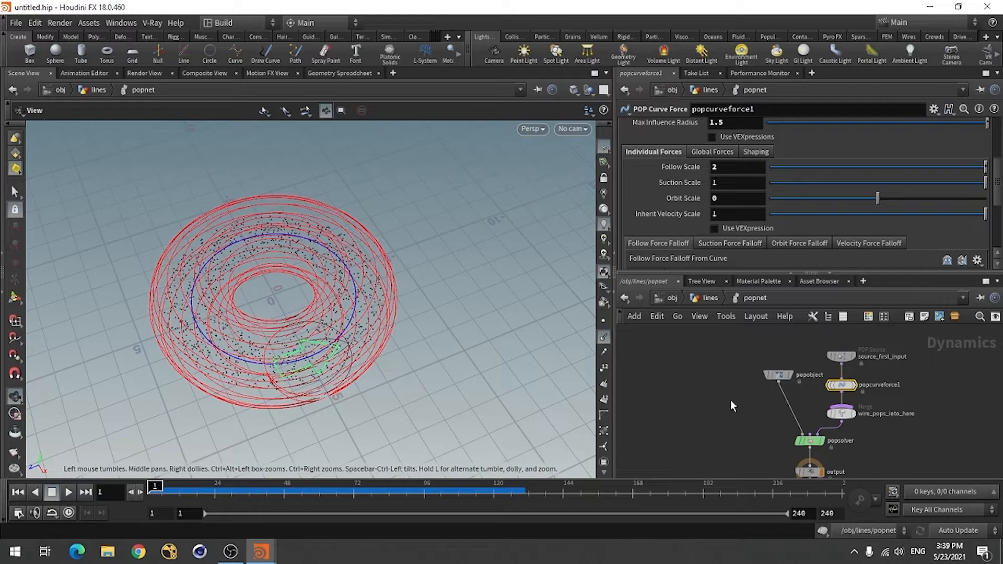
Step: Insert a POP Attract node between popcurveforce1 and wire_pops_into_here
key(Tab)
text(pop)
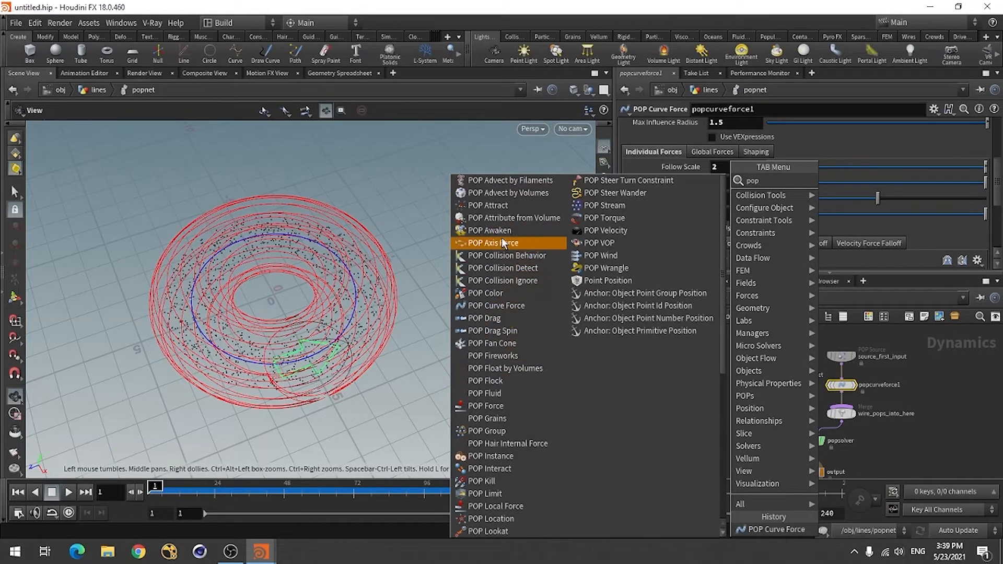
click(499, 209)
click(842, 397)
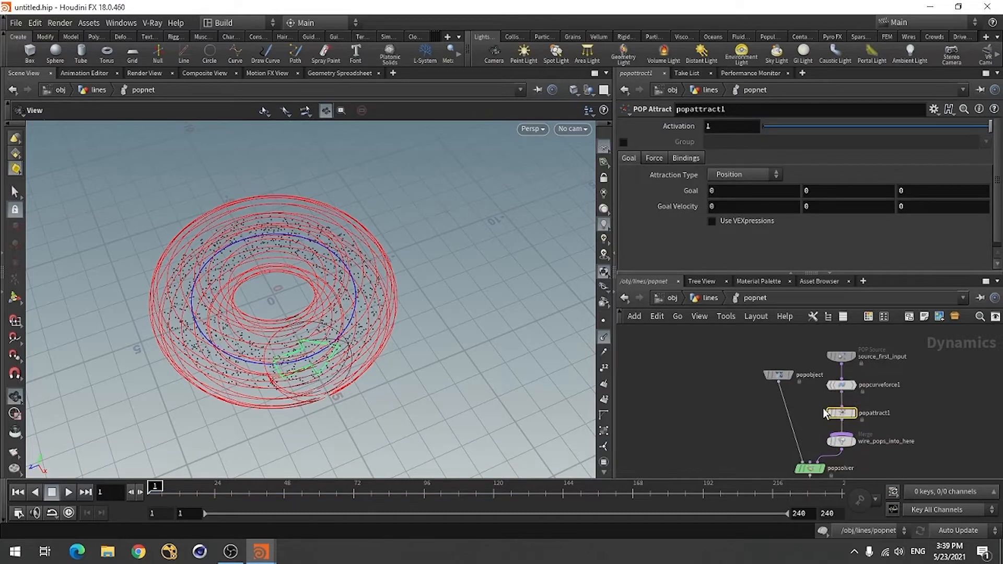
Step: Set popattract1's Attraction Type to Points and its SOP Path to /obj/lines/out_curve
click(737, 176)
click(729, 211)
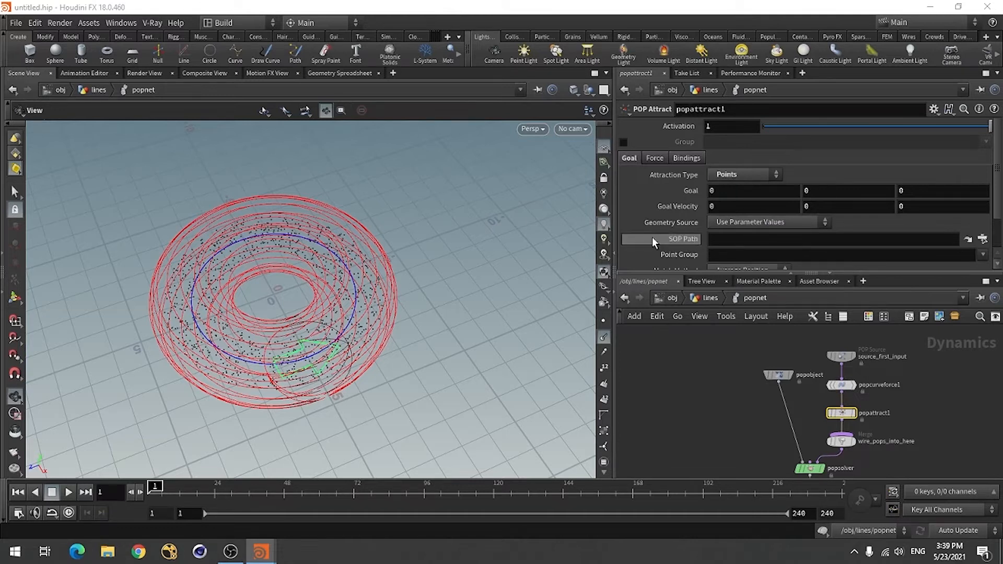
scroll(998, 216, down, 2)
scroll(804, 195, down, 1)
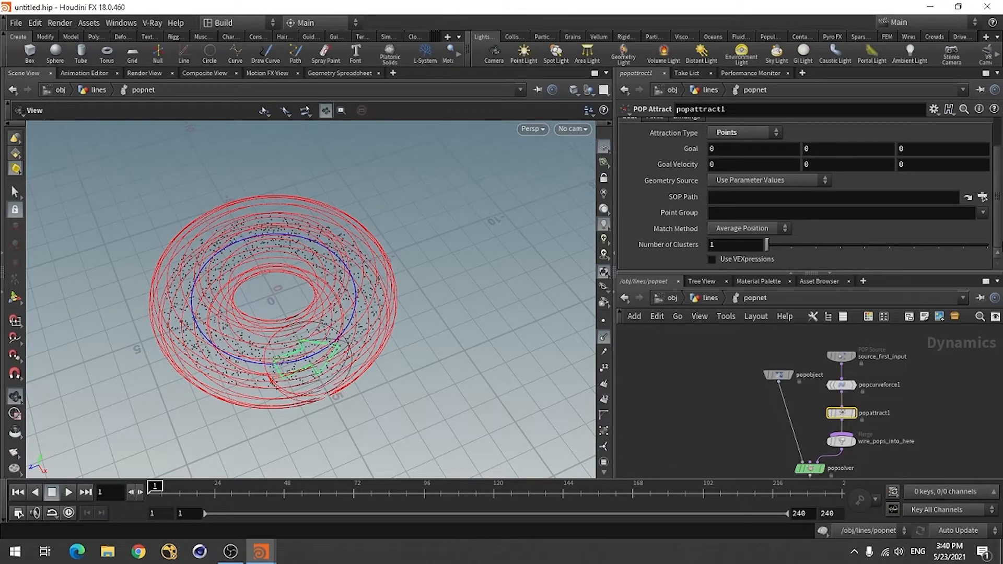
click(982, 197)
click(920, 165)
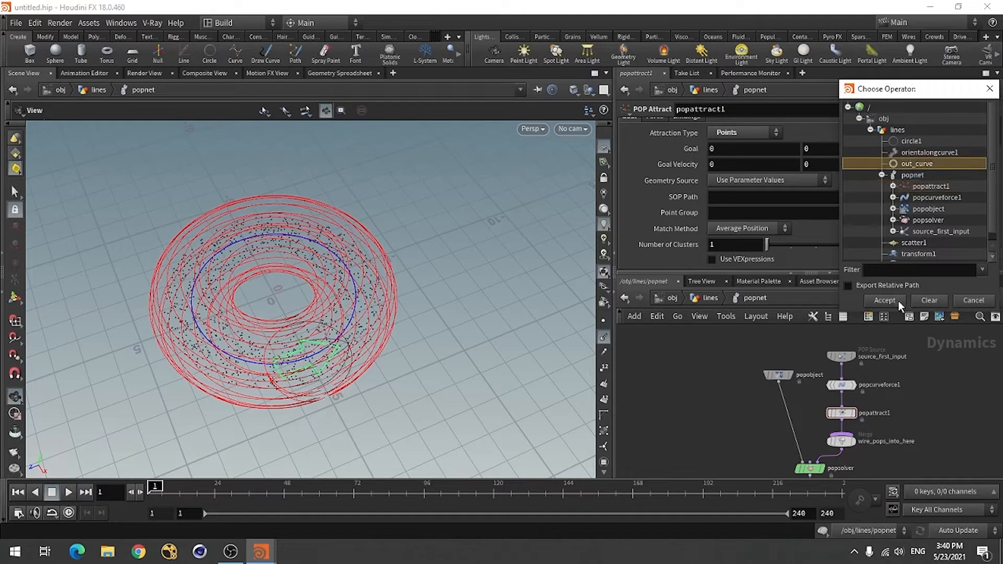
click(884, 300)
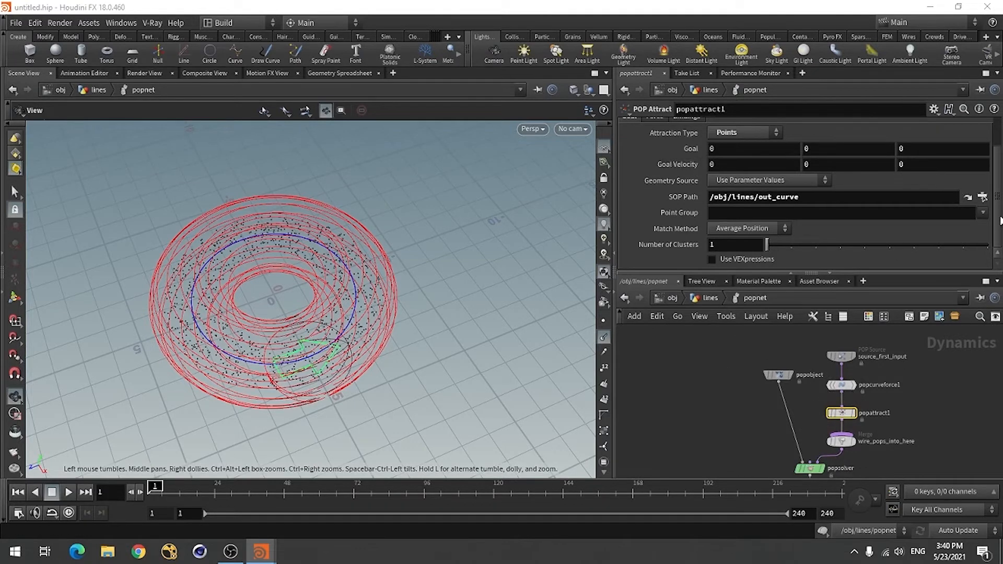
Step: Review popattract1's force settings, play the particle simulation, and scrub back to frame 94
scroll(995, 219, up, 3)
click(654, 157)
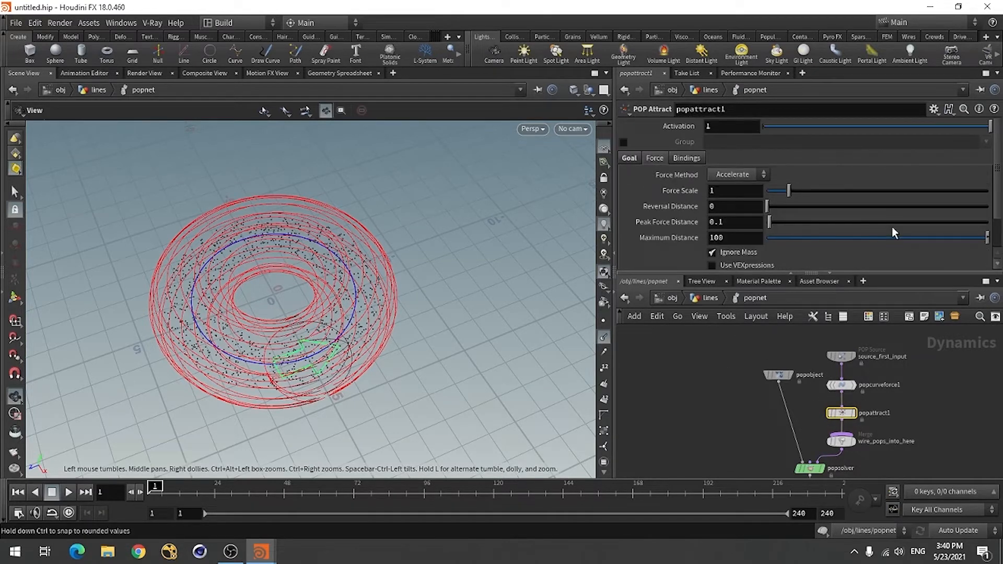
scroll(998, 173, down, 3)
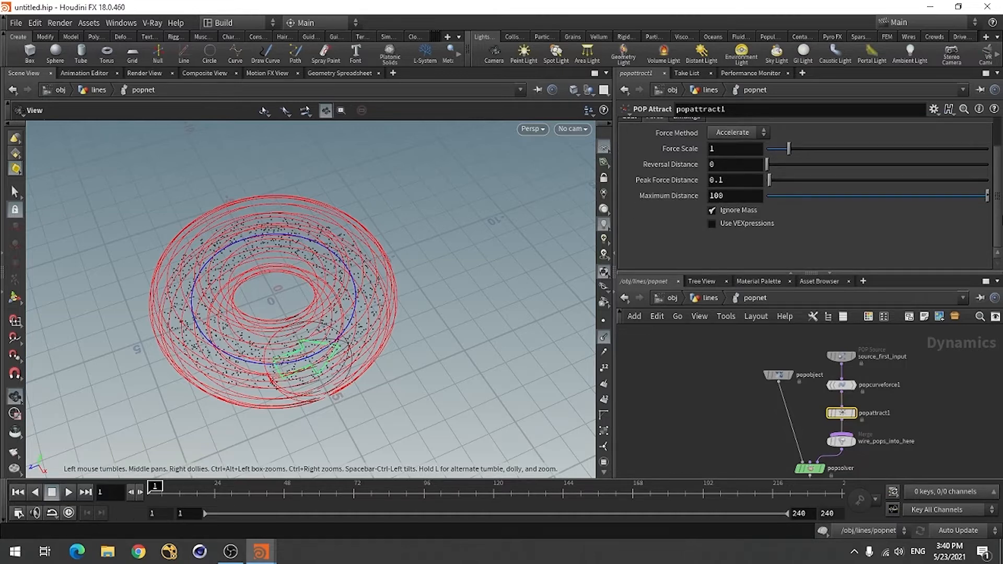
scroll(772, 262, up, 3)
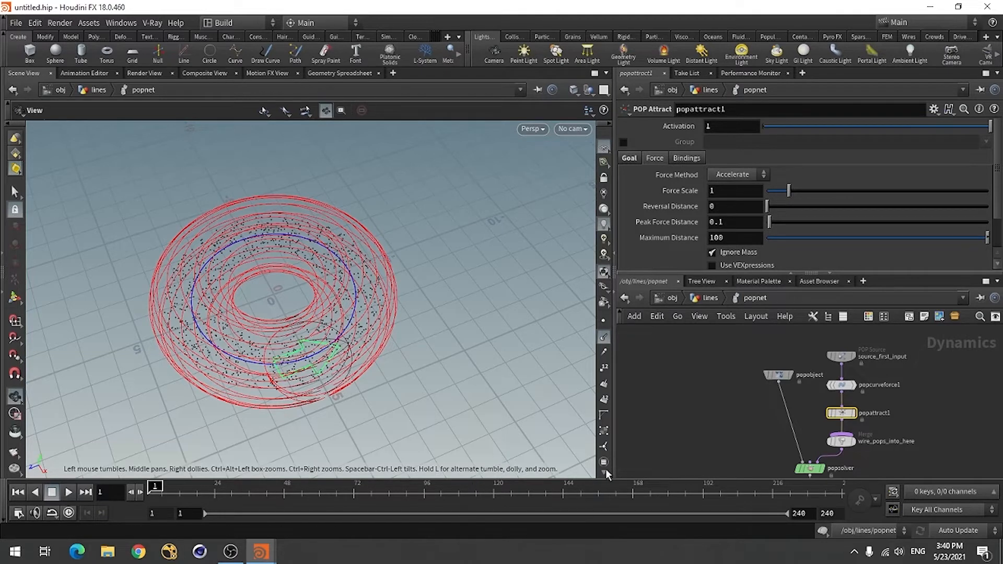
click(69, 492)
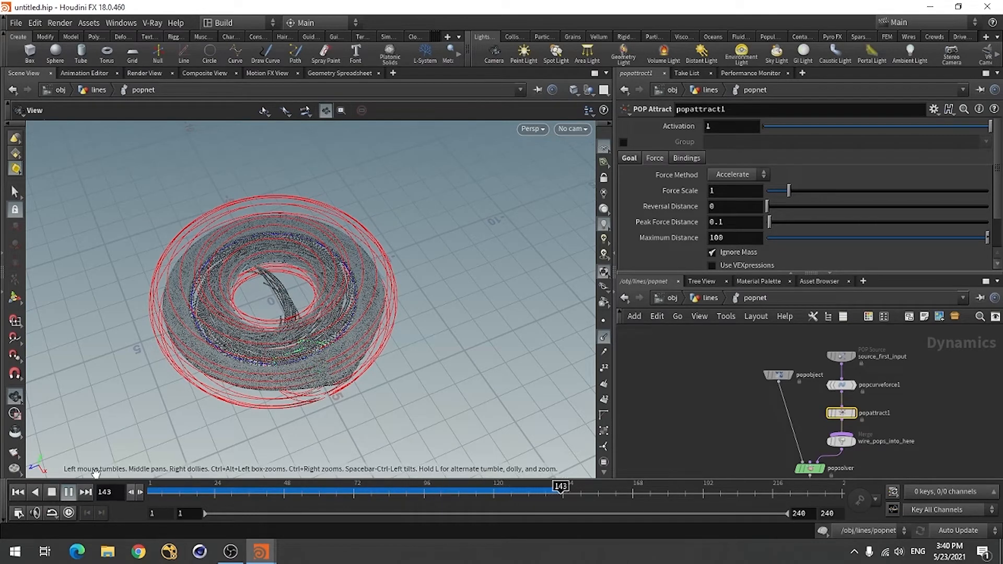
click(53, 494)
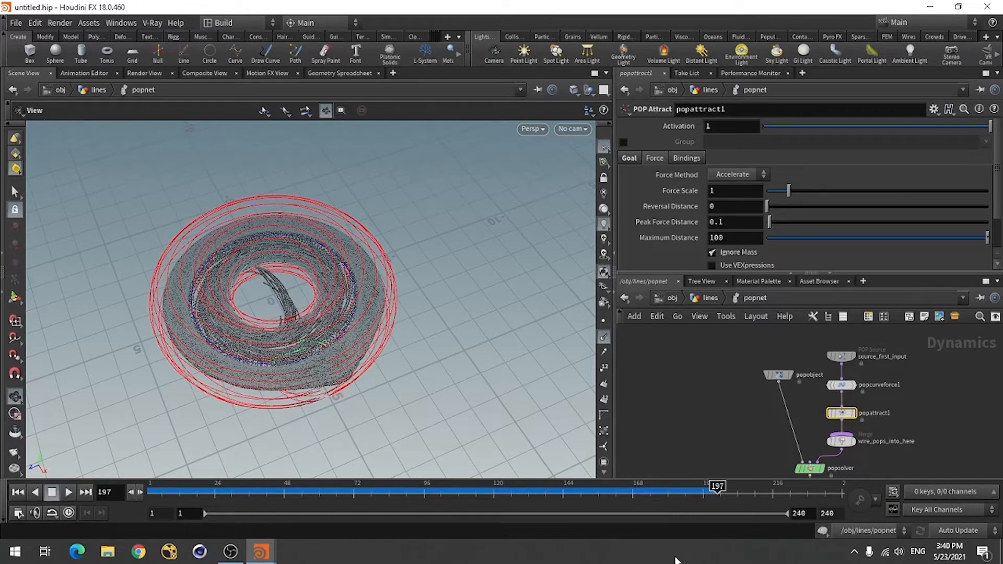
drag(716, 492, 416, 487)
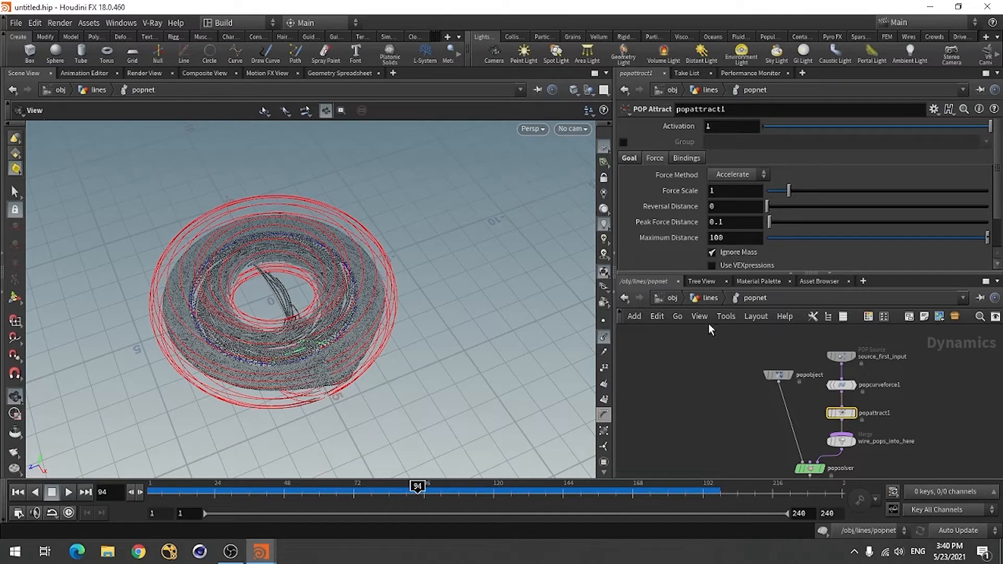
Step: Return to the lines network, add an Add node wired below popnet, and display its result
click(706, 299)
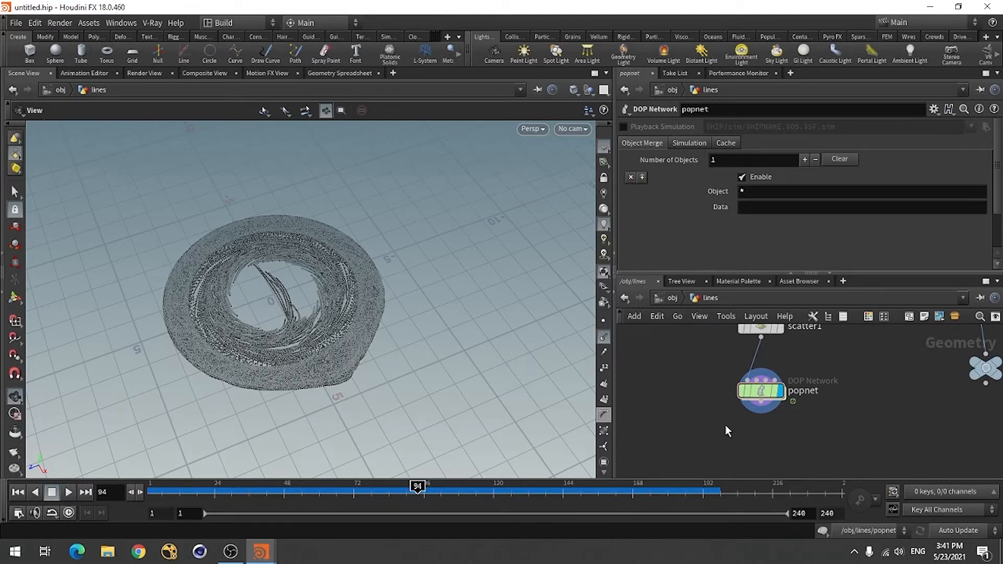
key(Tab)
text(add)
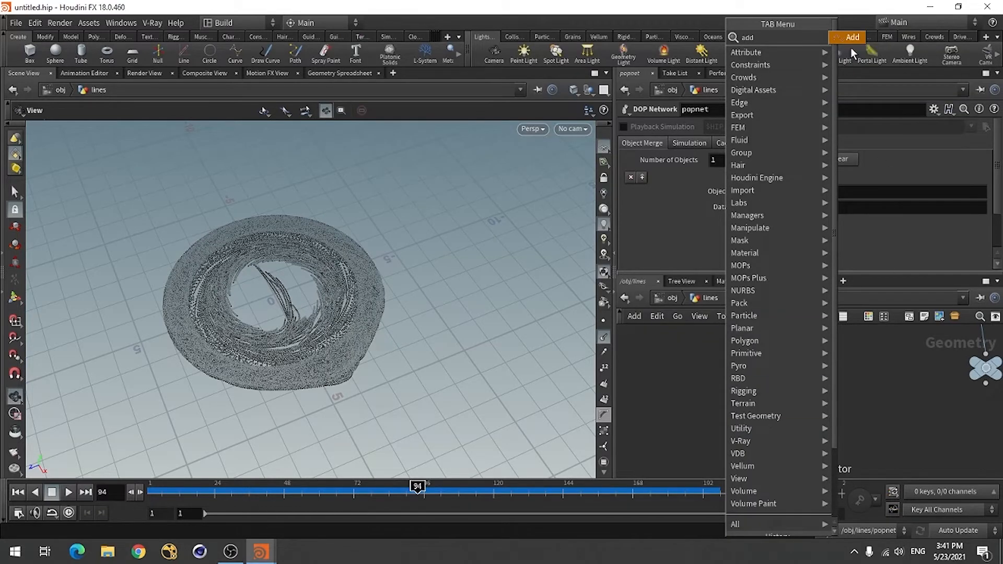
key(Return)
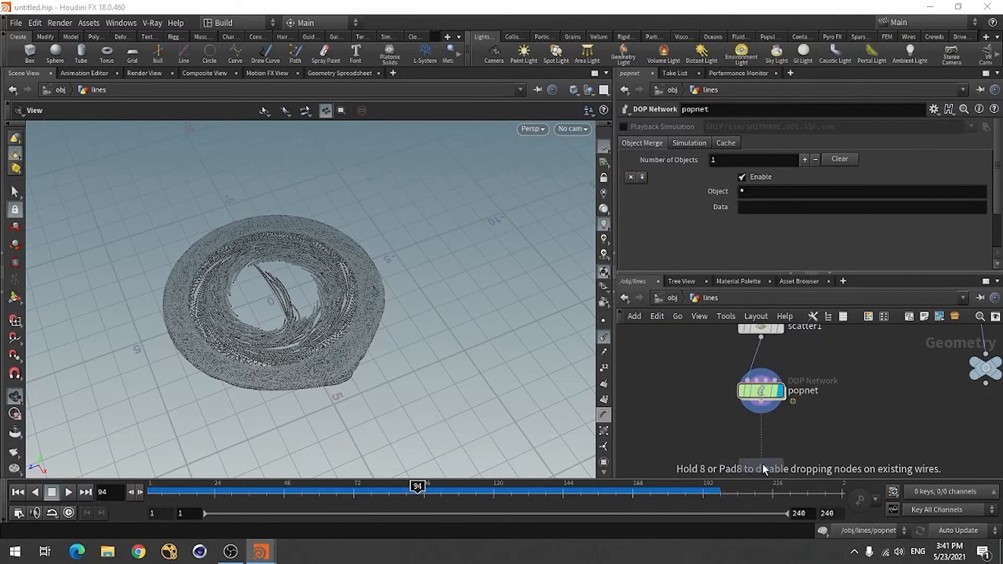
click(760, 451)
click(760, 414)
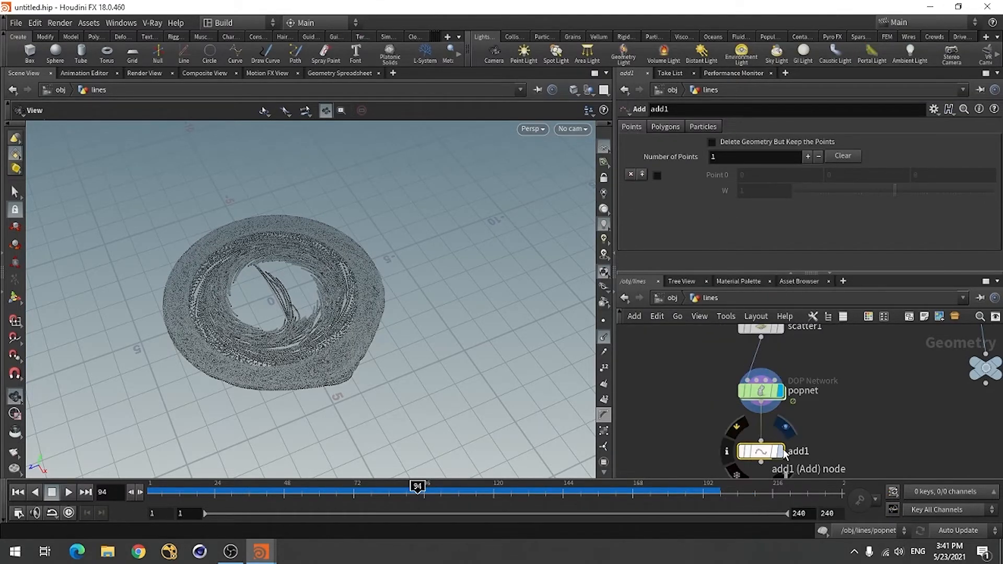
click(760, 442)
Step: Set add1 to build polygons by group, skipping every Nth point with N at 8, and scrub to frame 5
drag(354, 412, 320, 383)
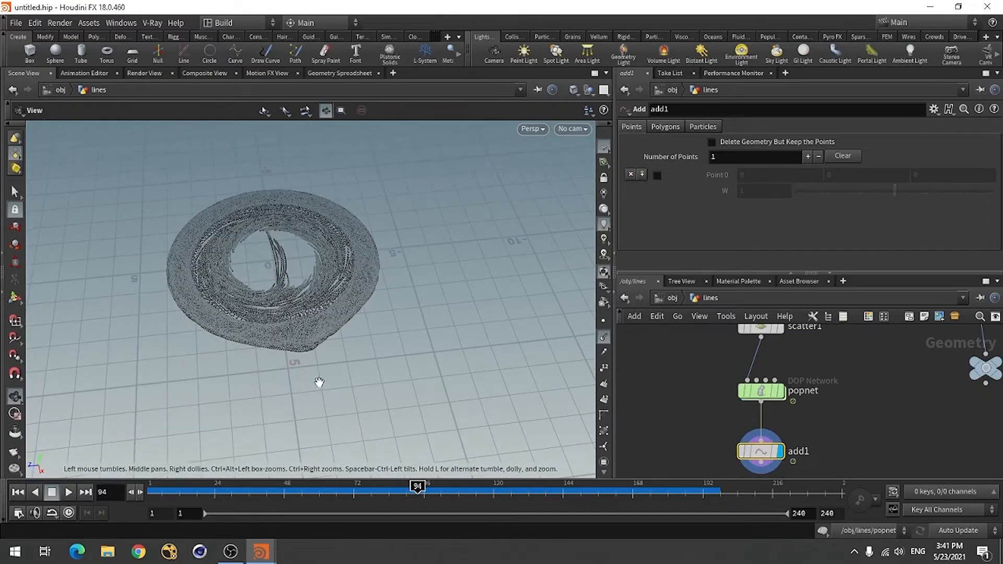
right_drag(320, 383, 538, 247)
drag(538, 247, 336, 339)
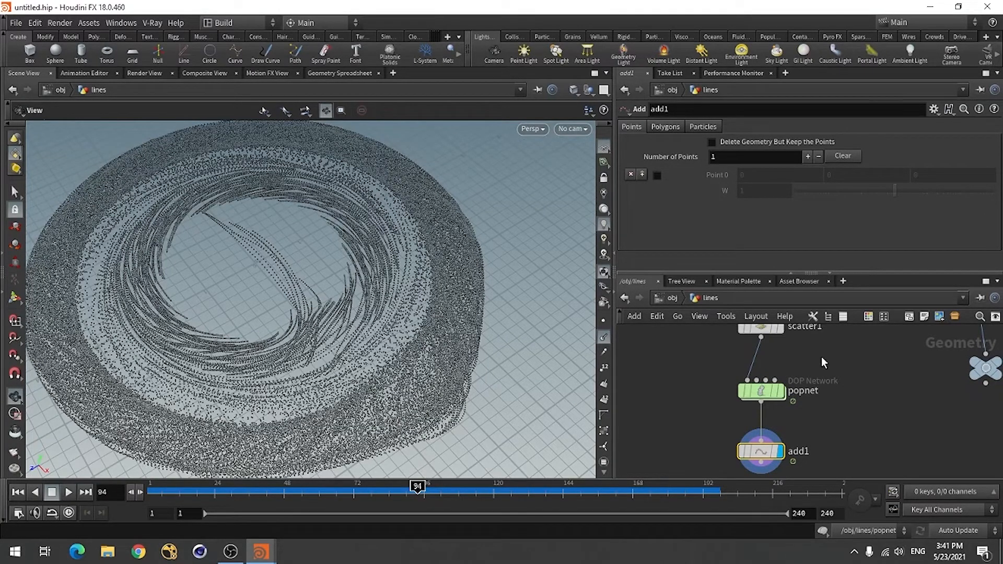
click(663, 127)
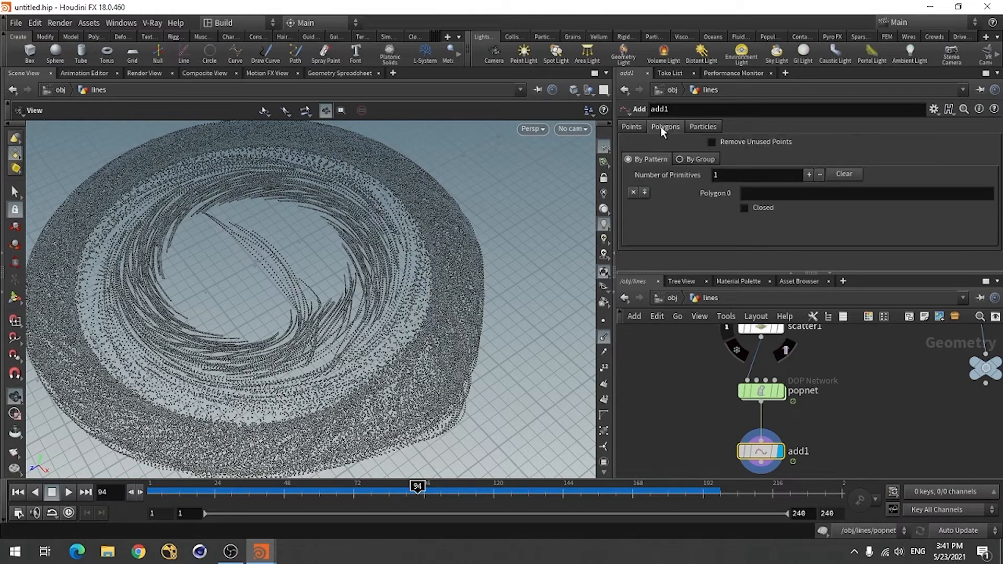
click(693, 161)
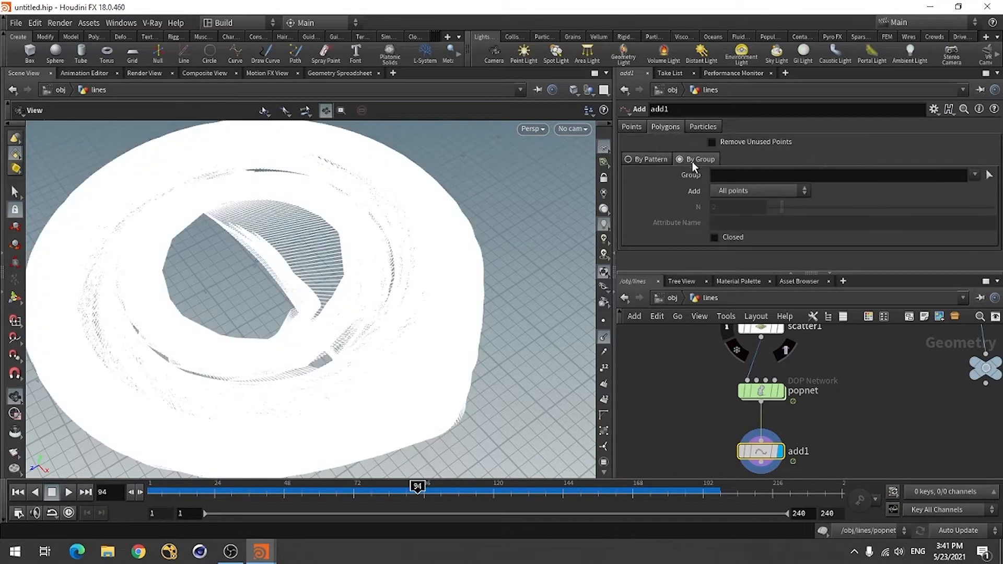
click(737, 192)
click(740, 228)
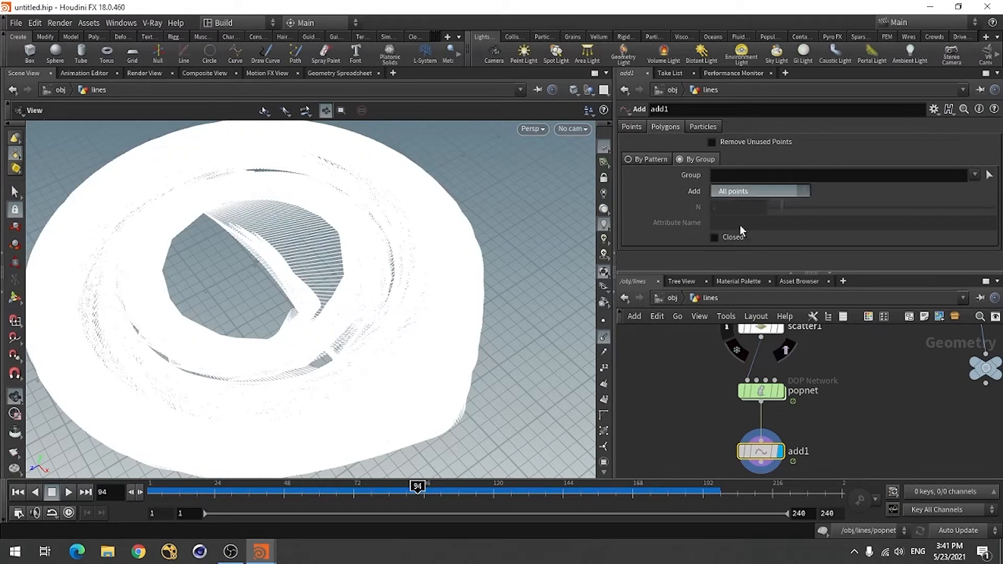
click(720, 206)
text(8)
key(Return)
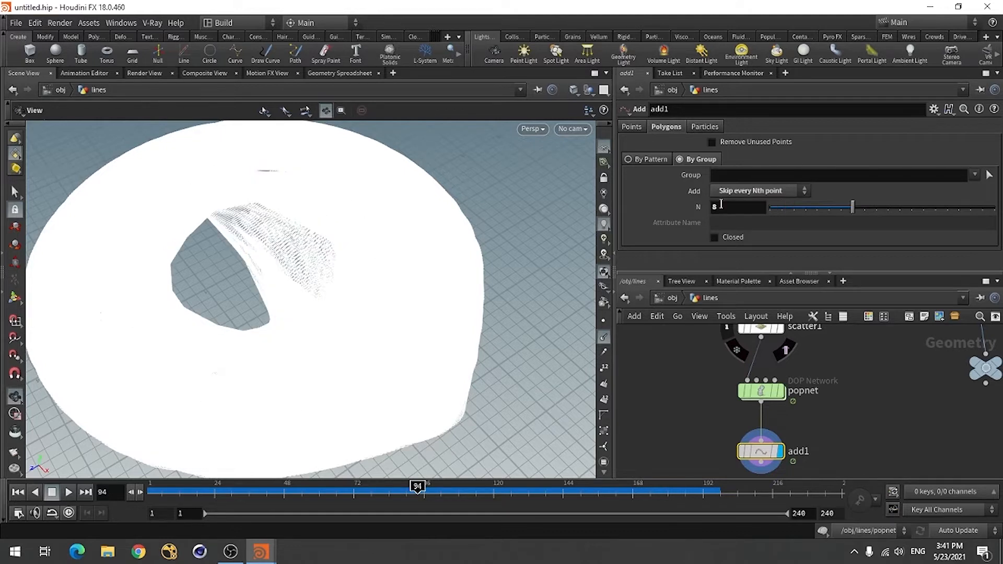
drag(417, 491, 158, 512)
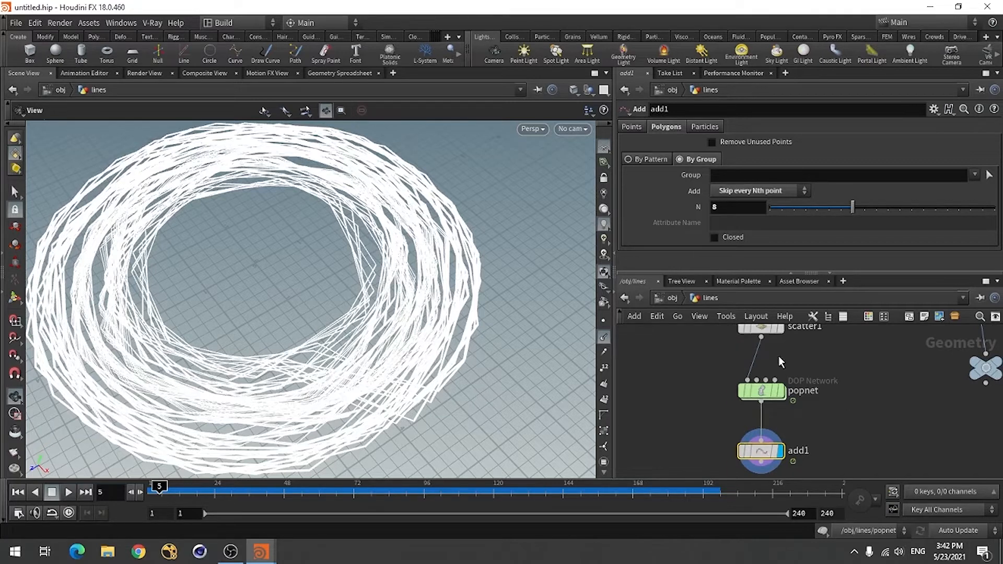
Step: Add a Carve node connected below add1 and display its result
right_drag(779, 356, 808, 429)
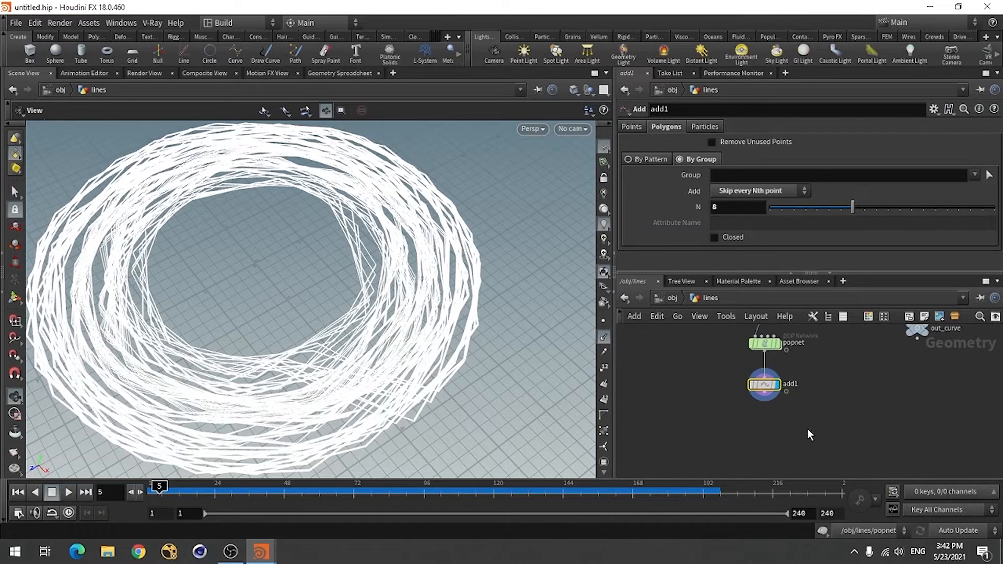
scroll(806, 433, up, 4)
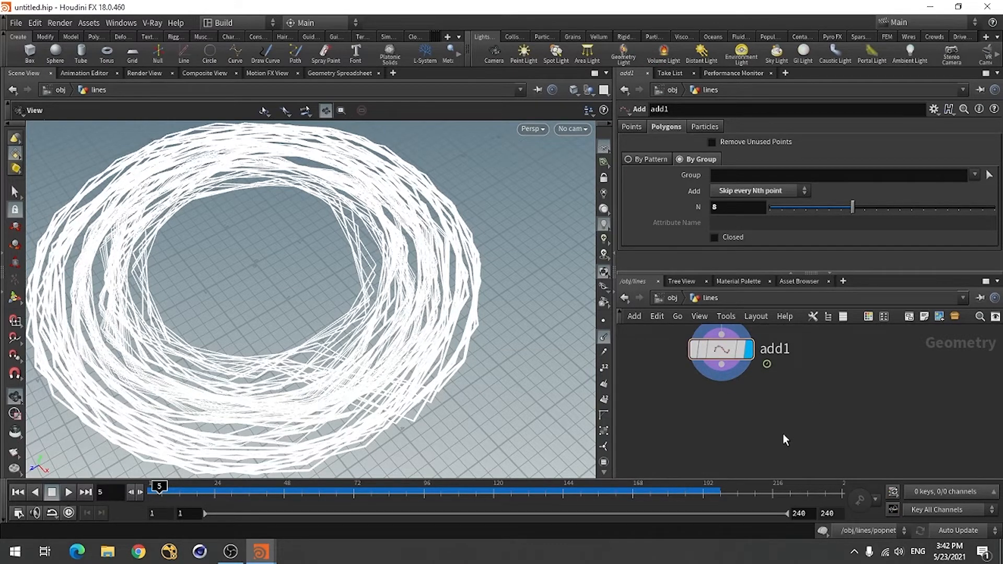
key(Tab)
text(car)
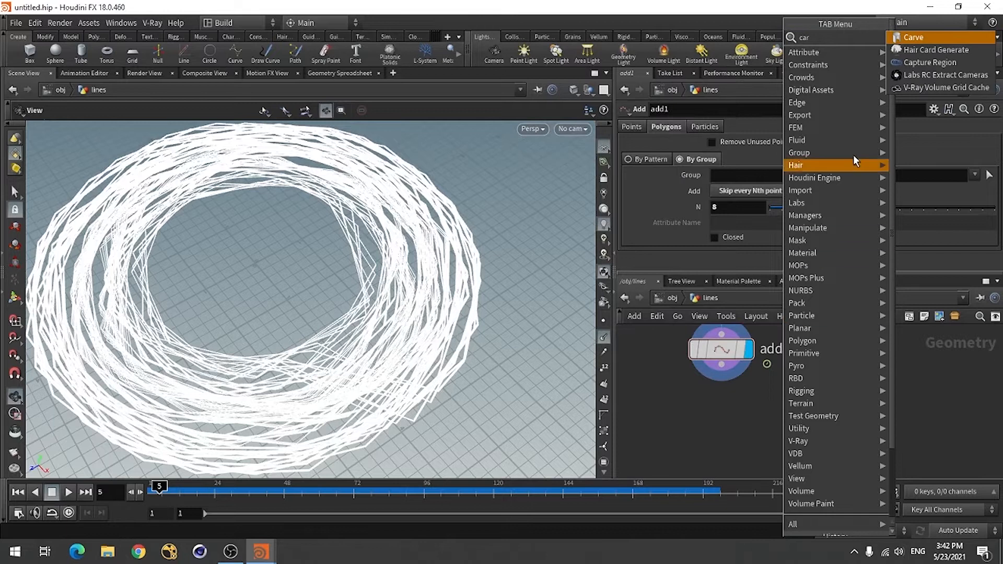
click(935, 50)
click(723, 428)
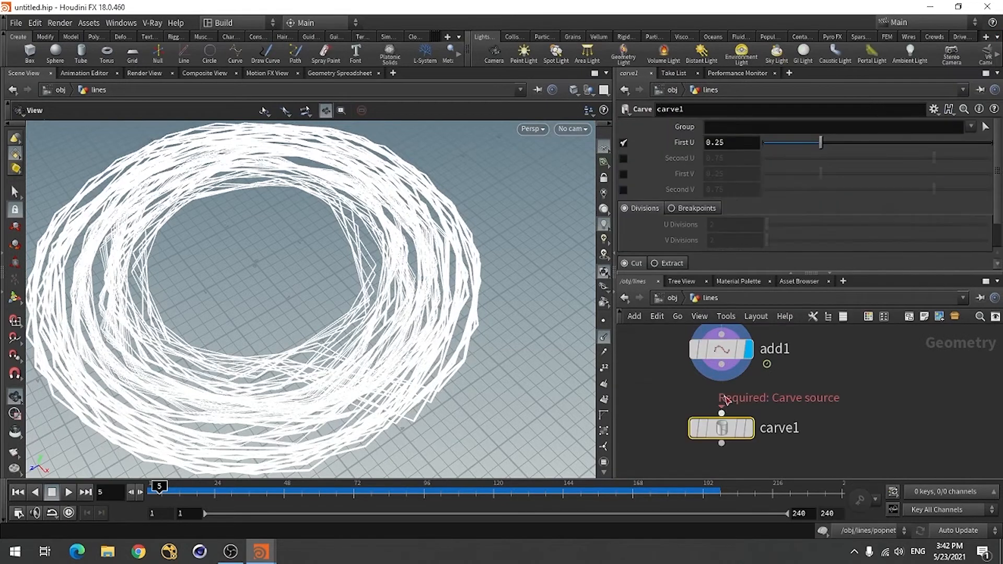
click(751, 430)
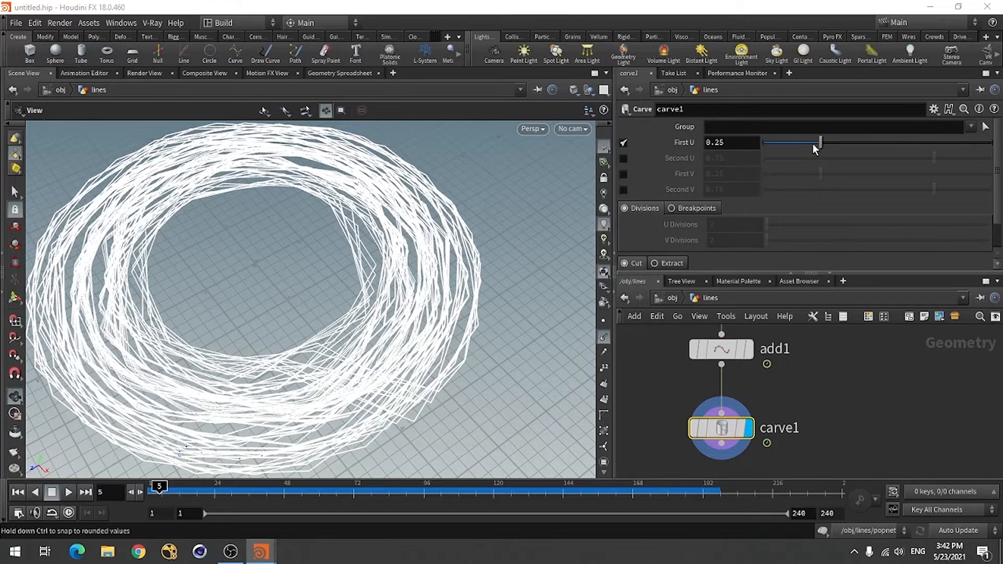
Step: Set carve1's First U to about 0.807 and scrub the timeline to frame 23
drag(823, 140, 947, 164)
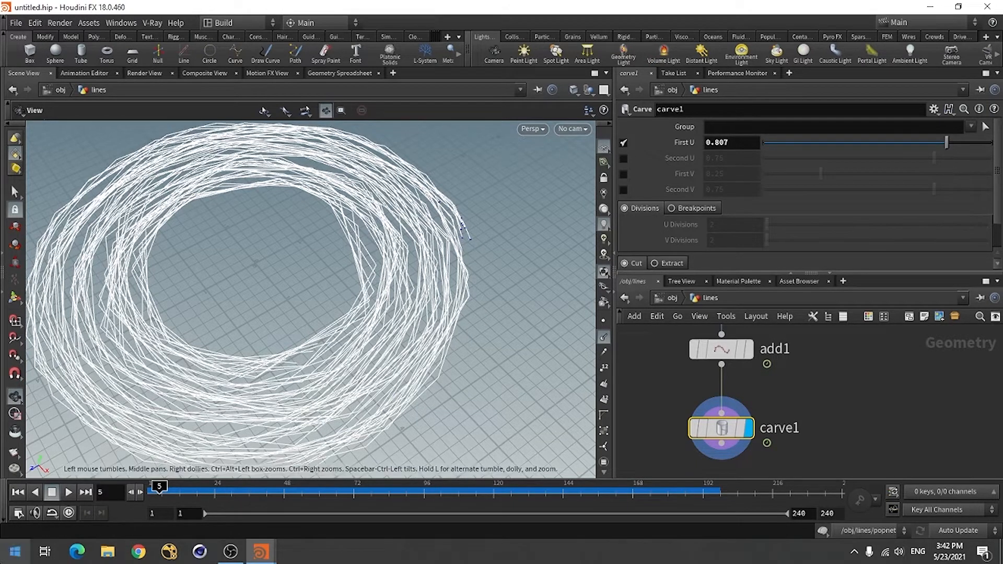
click(184, 487)
drag(185, 486, 210, 485)
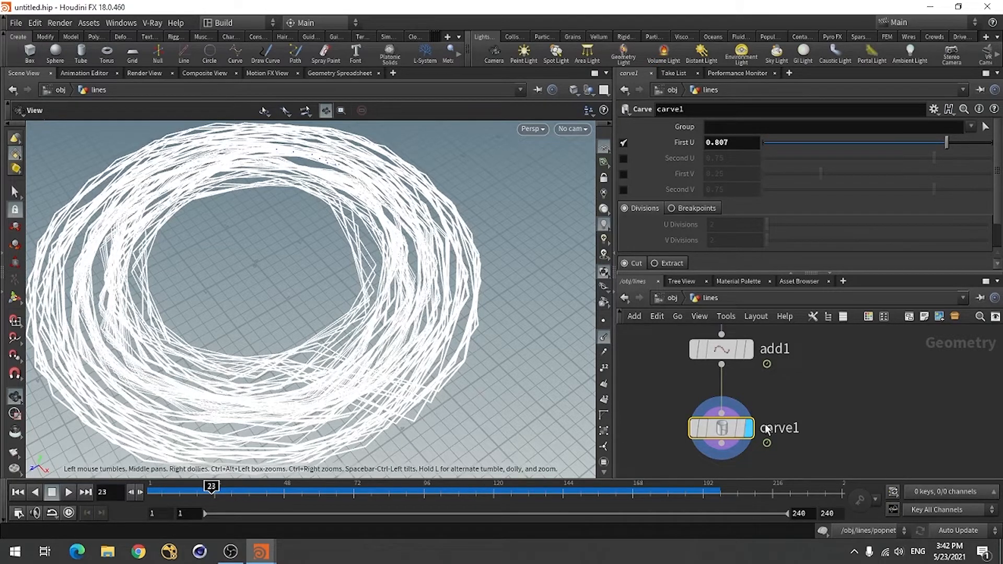
Step: Add a Point Relax node beside the add1 and carve1 chain in the lines network
scroll(824, 393, up, 1)
scroll(824, 393, down, 2)
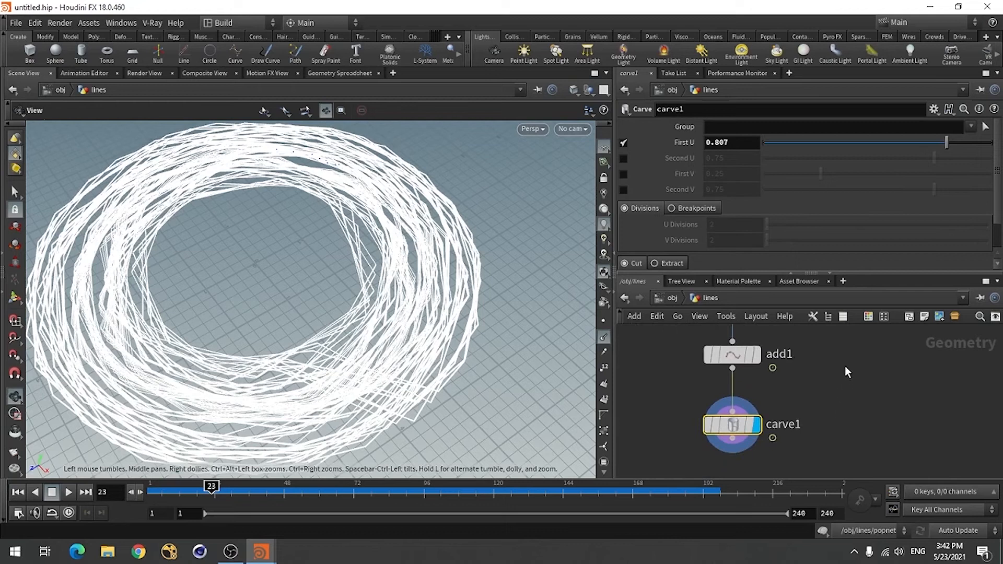
key(Tab)
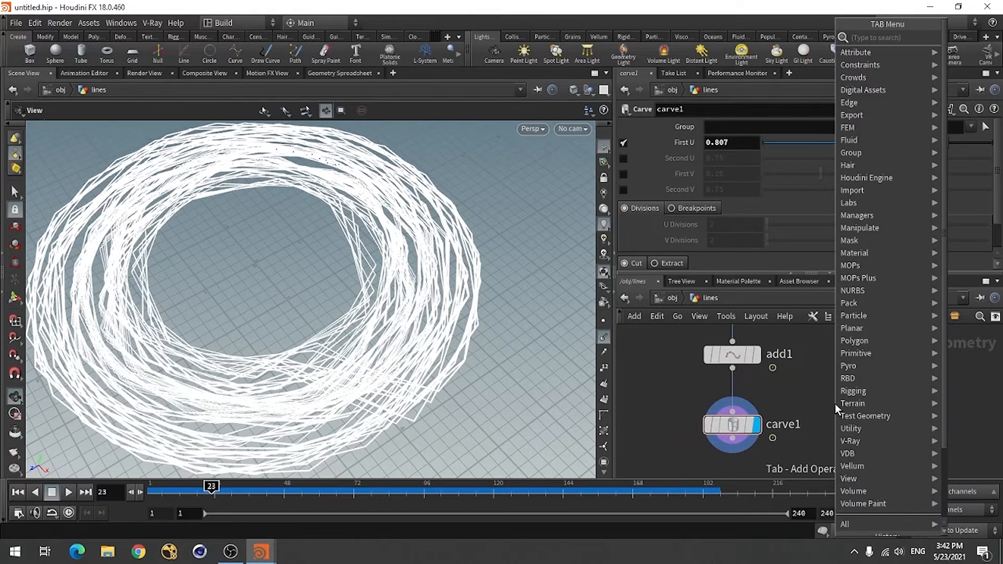
text(re)
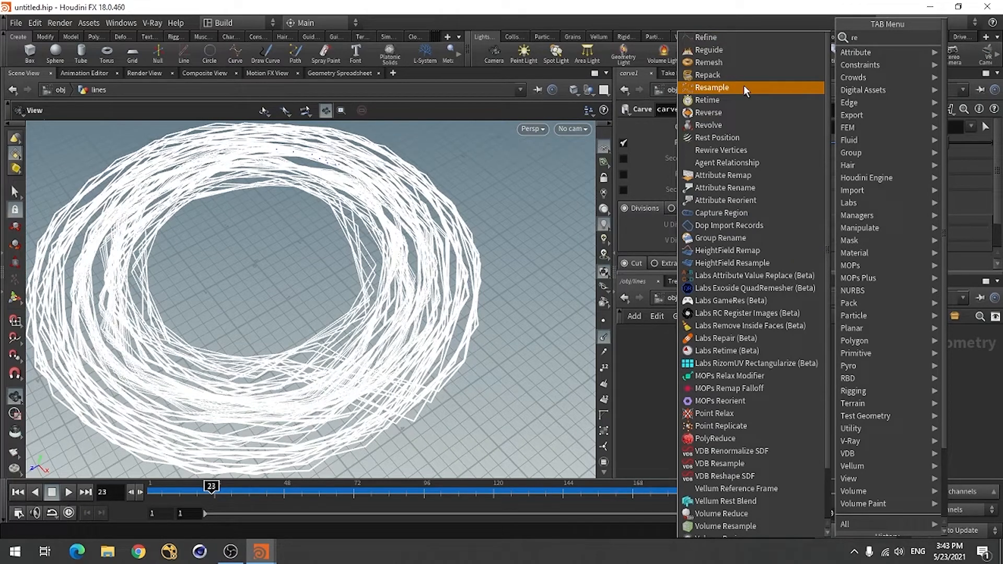
text(l)
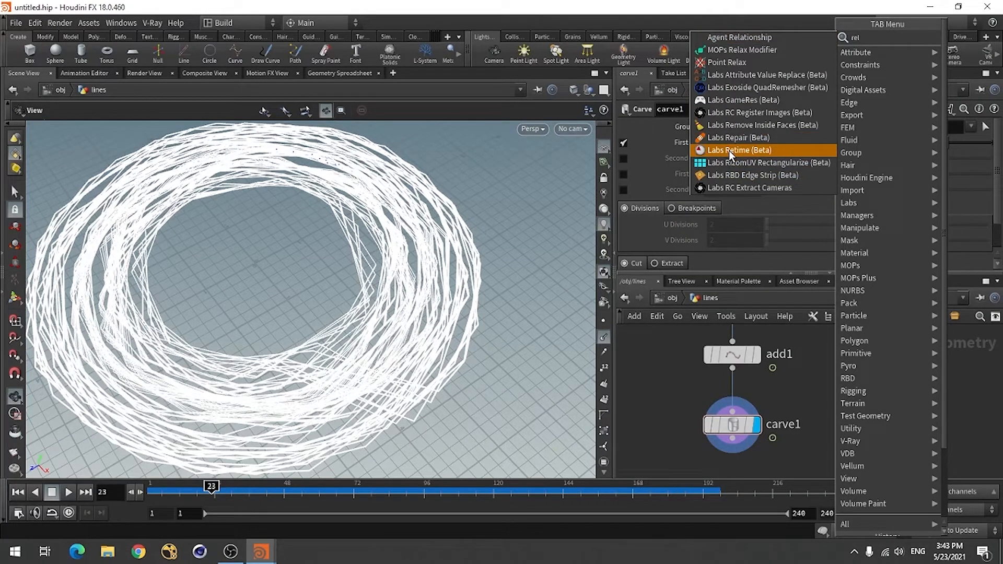
click(732, 58)
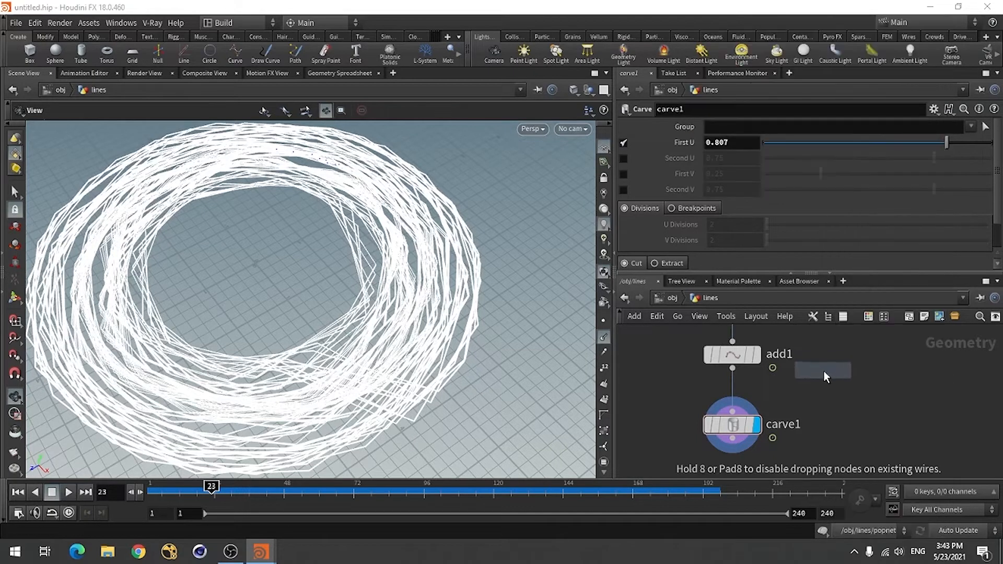
click(845, 379)
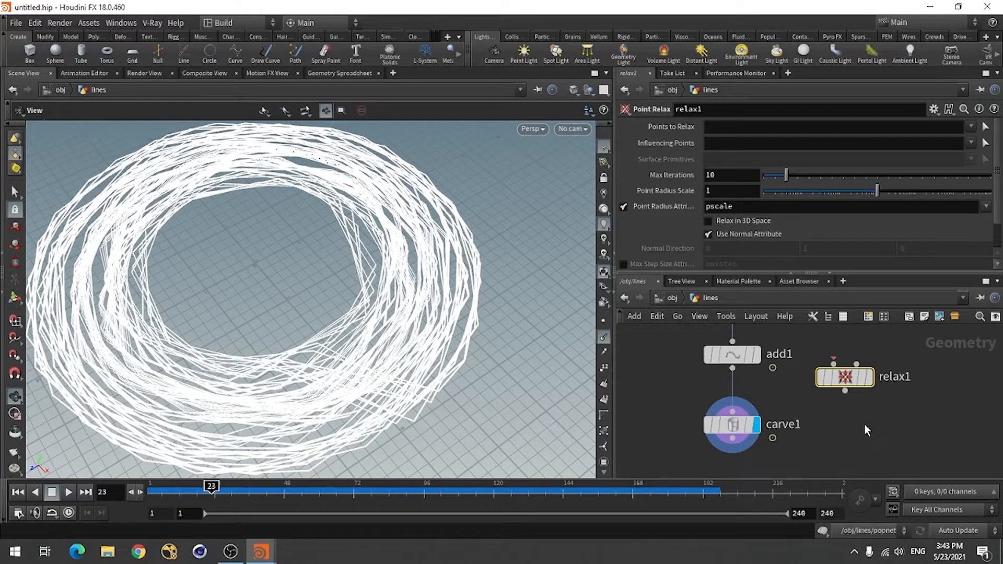
Step: Move the relax1 node below carve1, connect carve1's output to its first input, and display it
scroll(873, 443, down, 1)
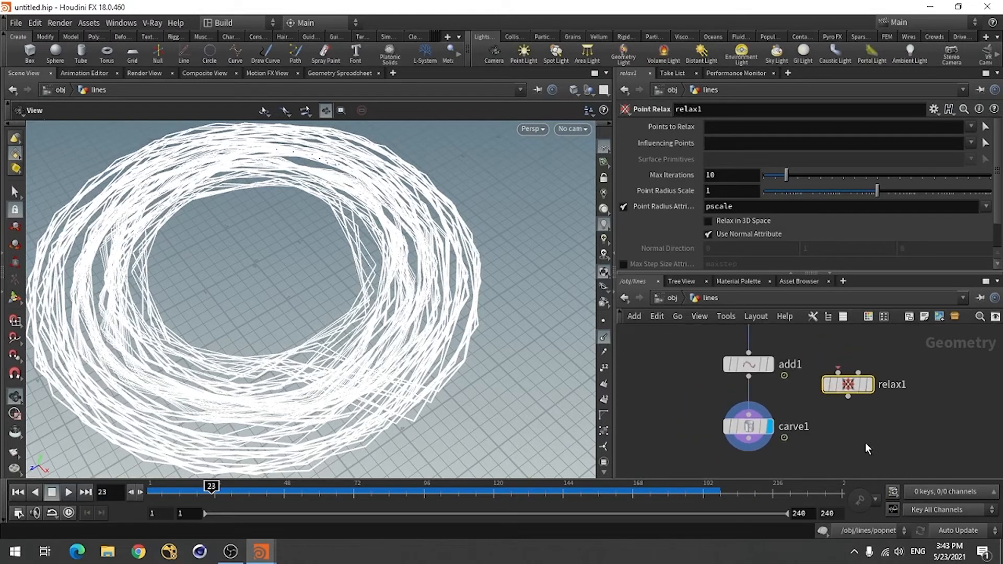
drag(849, 384, 785, 457)
scroll(853, 385, down, 2)
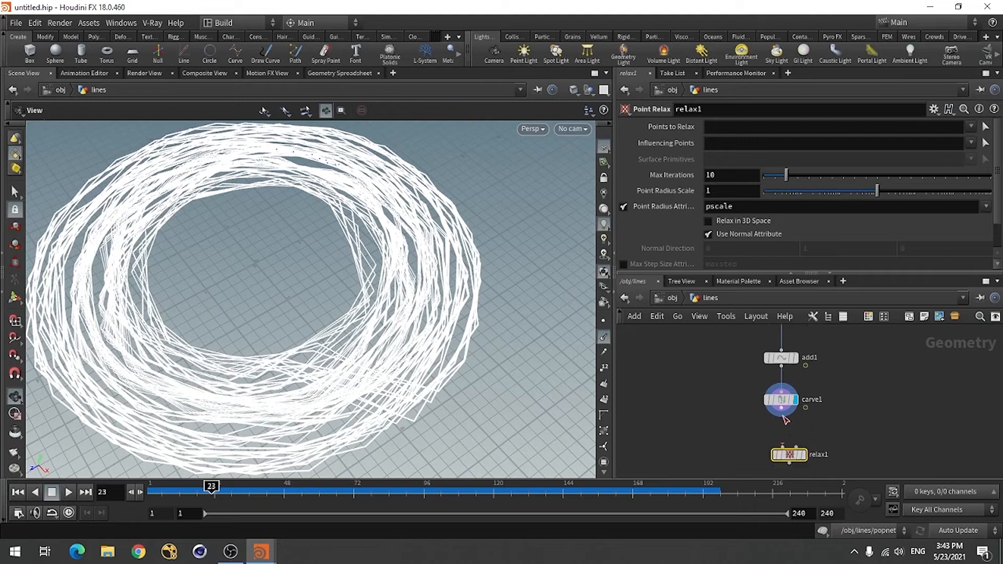
click(781, 408)
click(787, 452)
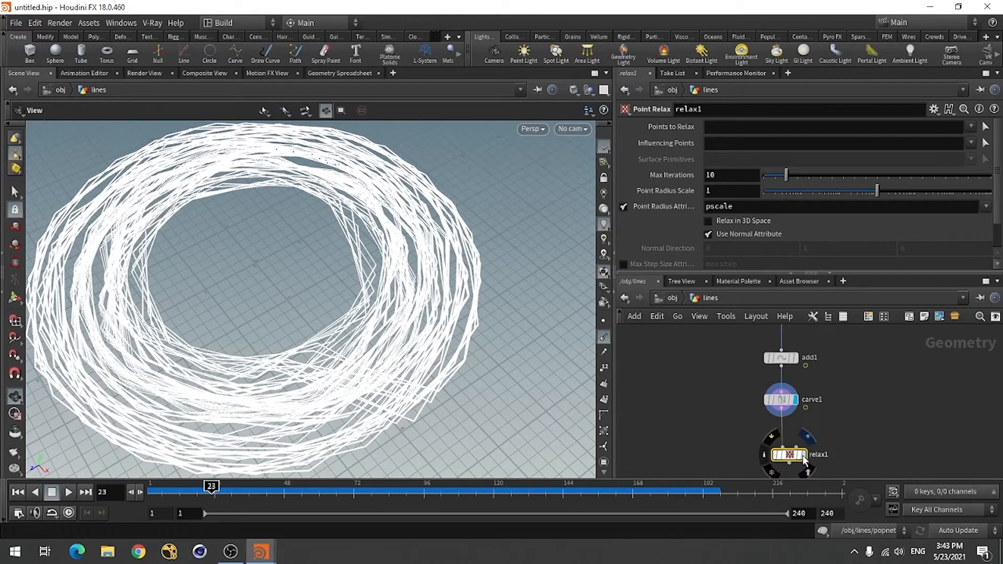
click(802, 455)
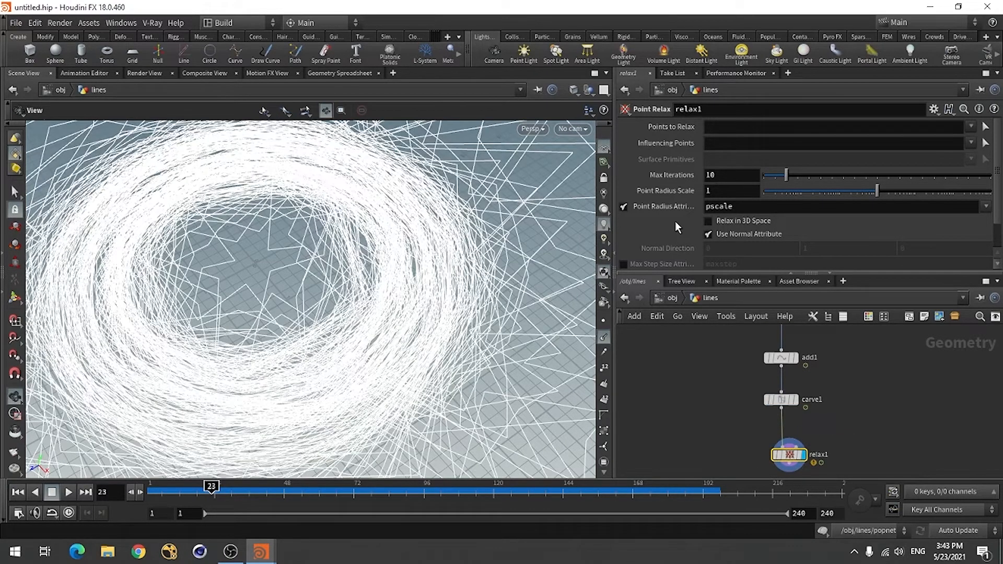
Step: Set relax1's Max Iterations to 15 and Point Radius Scale to .035
click(719, 175)
text(15)
key(Return)
click(714, 195)
double_click(714, 197)
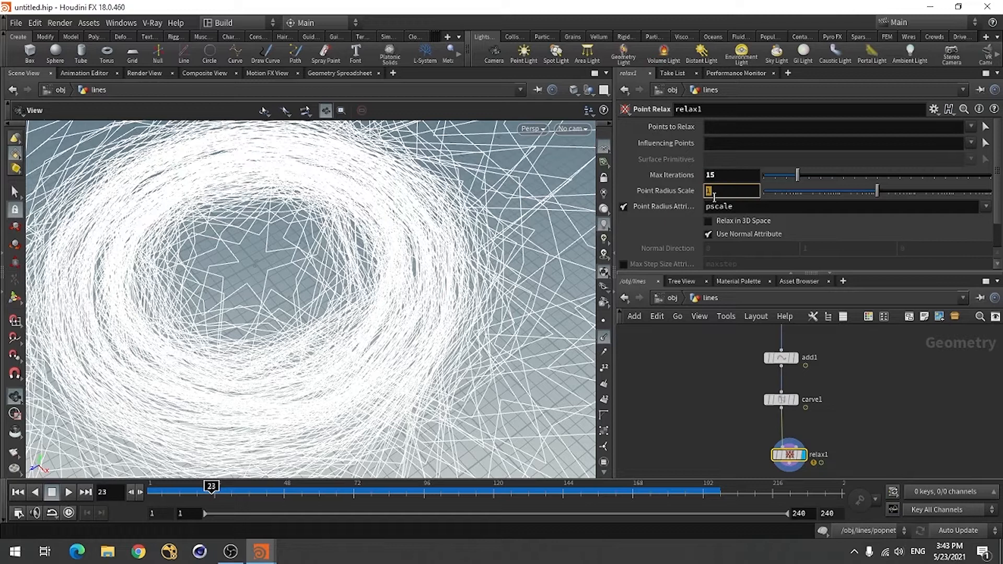
text(.035)
key(Return)
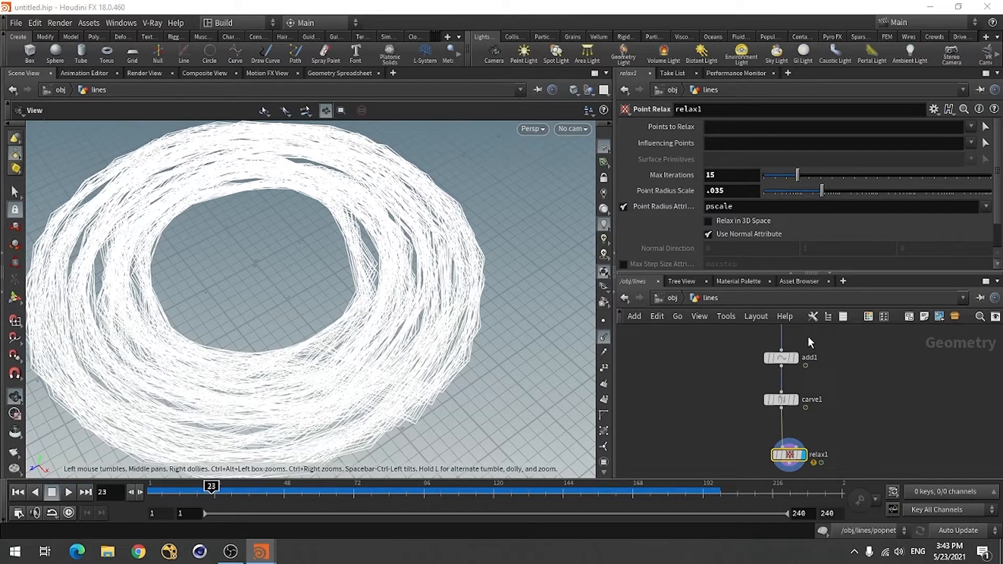
Step: Show the points in the viewport and examine how they are distributed around the relaxed ring
click(603, 321)
drag(291, 306, 317, 305)
middle_drag(397, 345, 333, 285)
right_drag(504, 328, 470, 366)
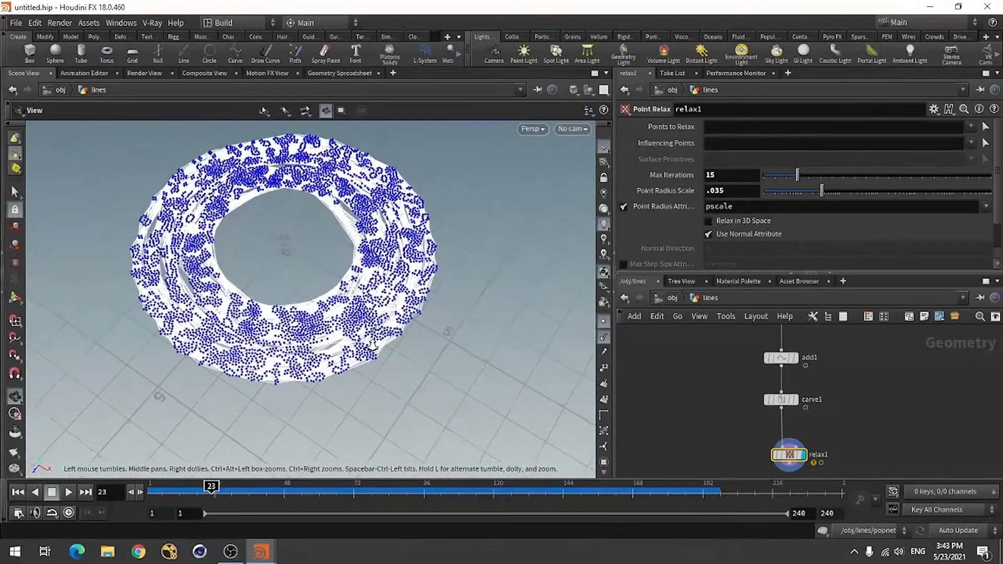
drag(470, 365, 391, 330)
scroll(391, 330, up, 3)
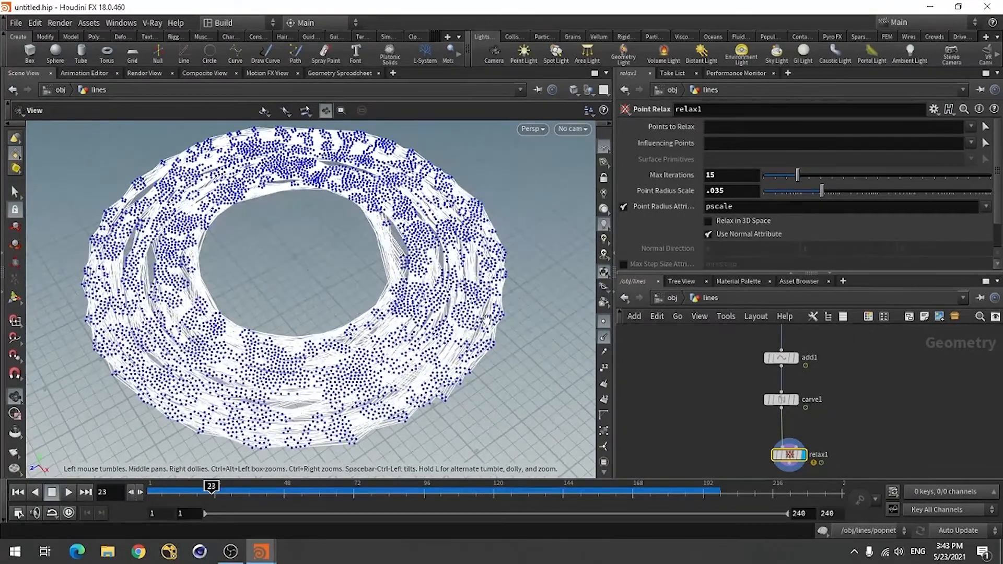
Step: Add a Resample node below relax1, connect relax1's output to it, and display it
scroll(861, 402, down, 3)
middle_drag(847, 401, 821, 337)
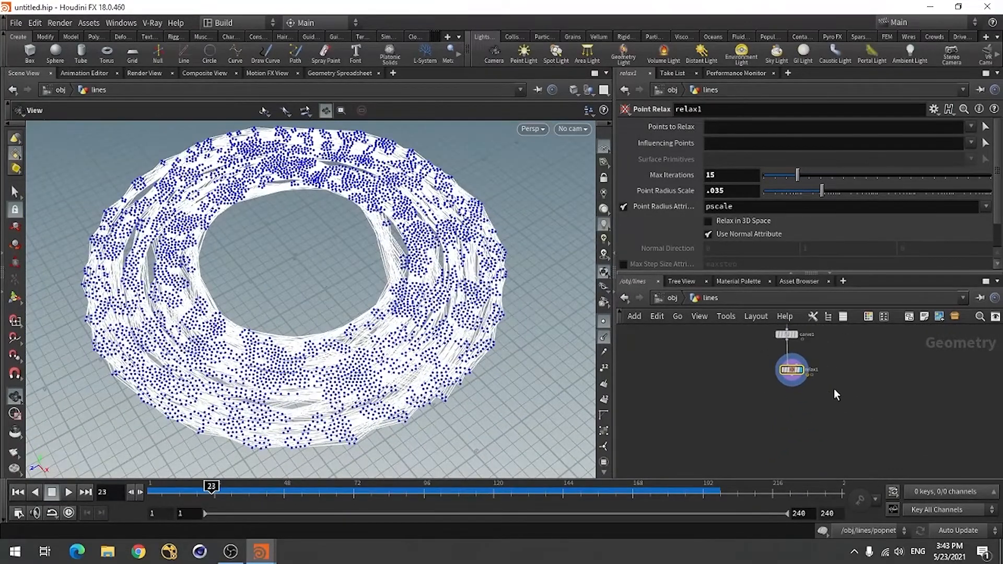
scroll(854, 374, up, 2)
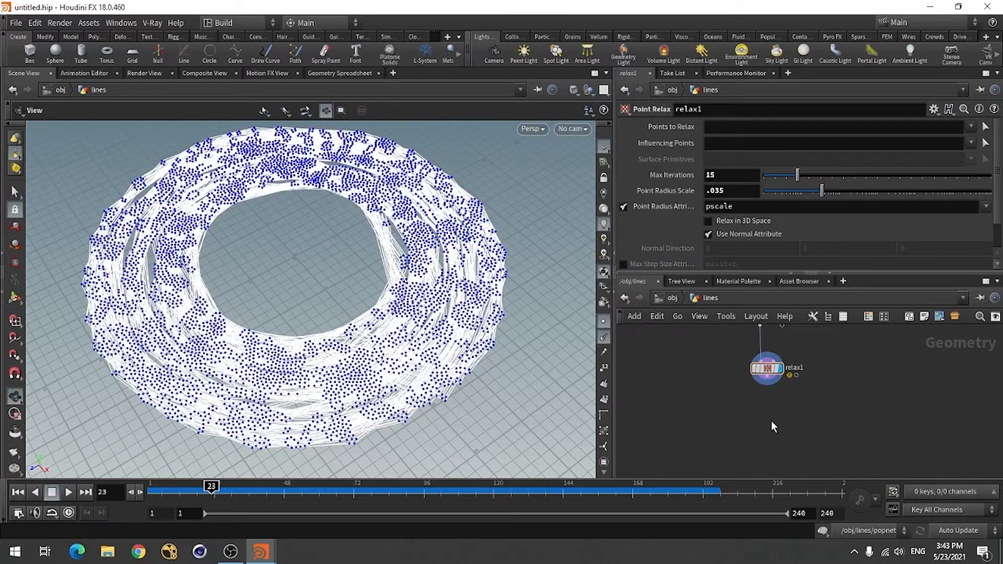
key(Tab)
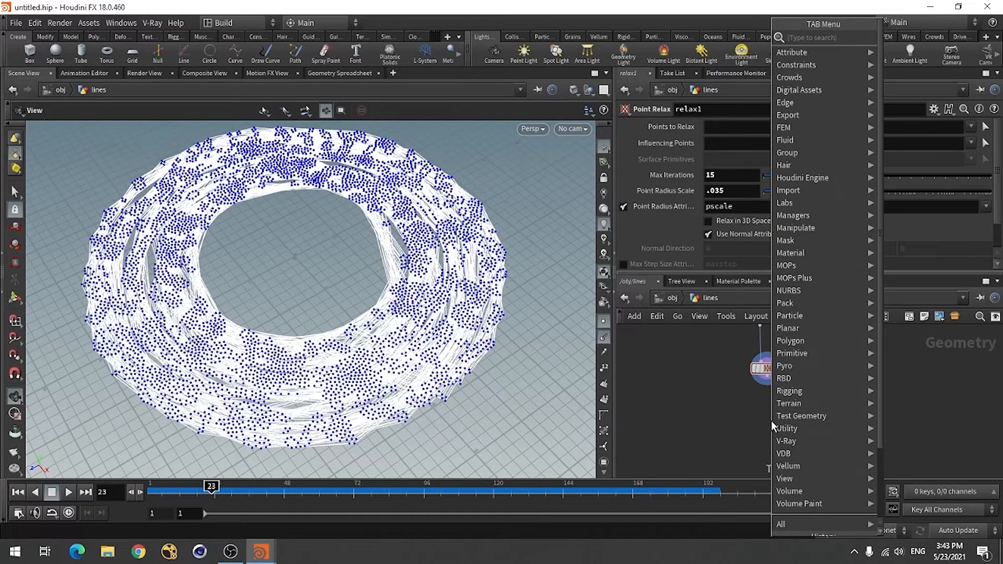
text(resa)
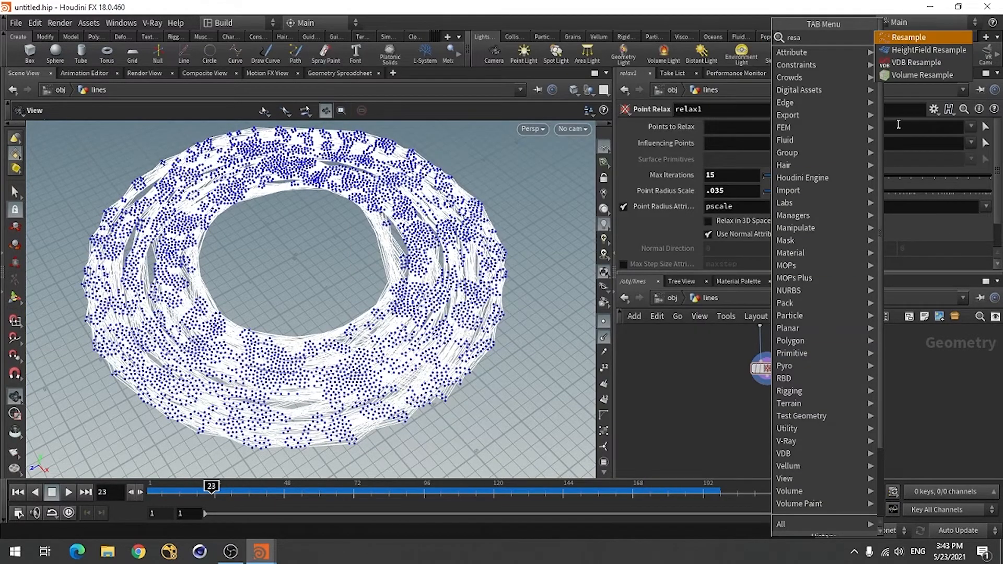
click(919, 38)
click(766, 411)
click(771, 384)
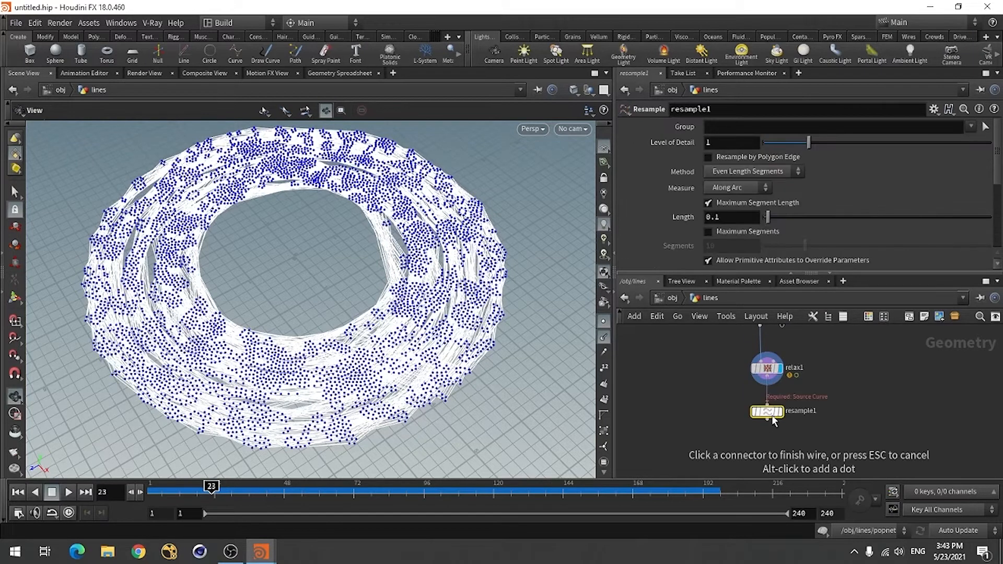
click(782, 418)
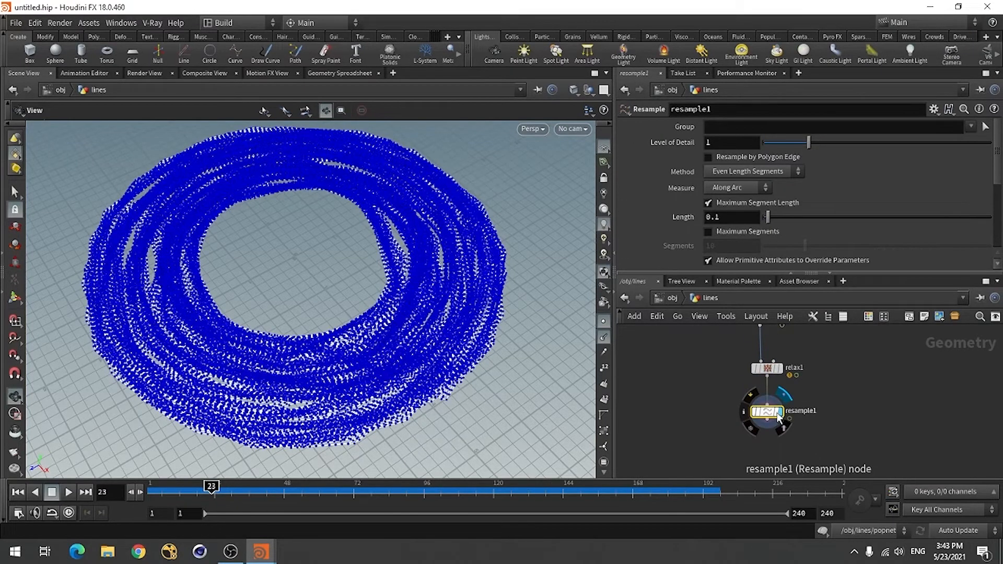
Step: Hide the points in the viewport and set resample1's Length to 0.05
click(603, 337)
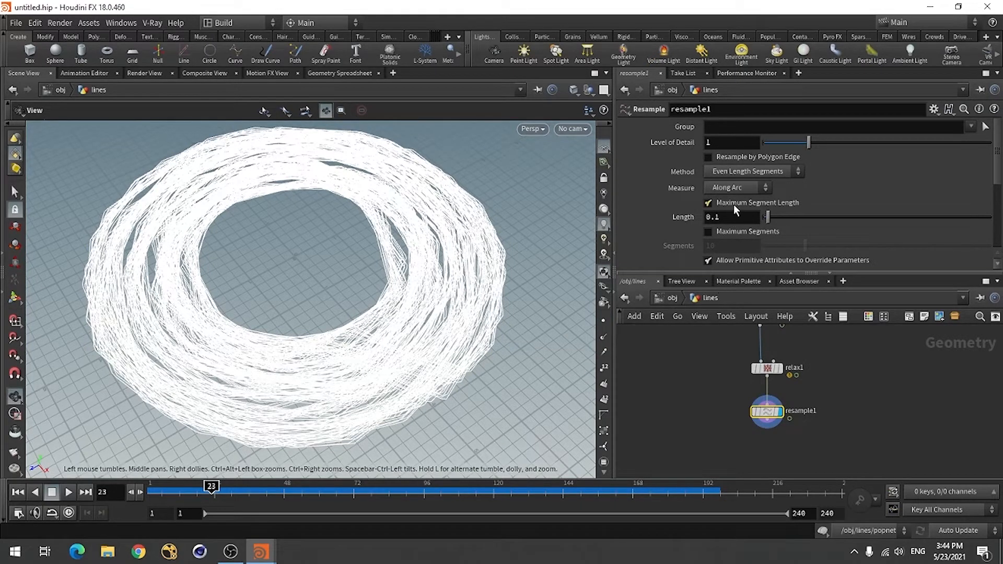
click(731, 217)
key(BackSpace)
text(05)
key(Return)
Step: Add a Smooth node below resample1, connect resample1's output to it, and display it
scroll(879, 395, down, 2)
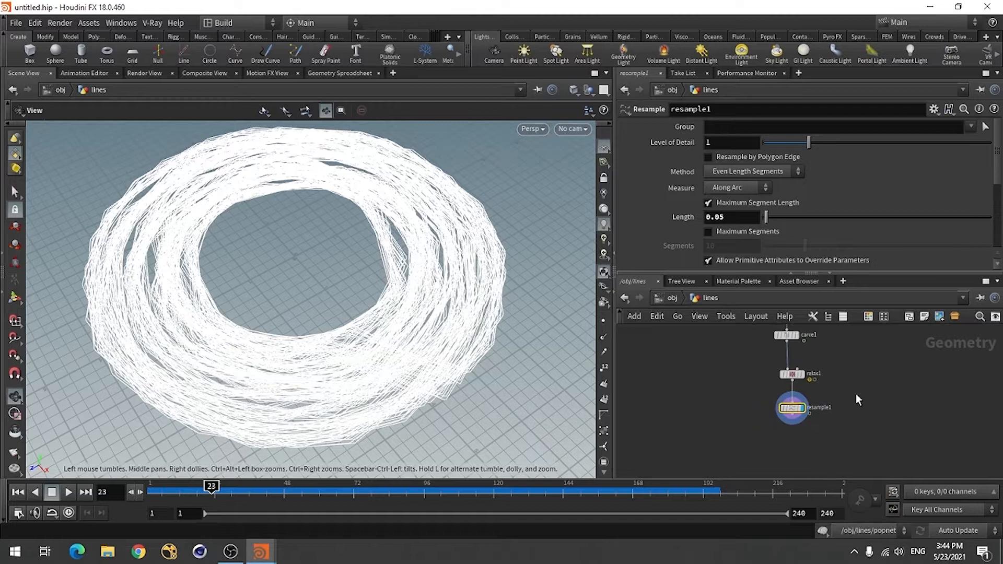
key(Tab)
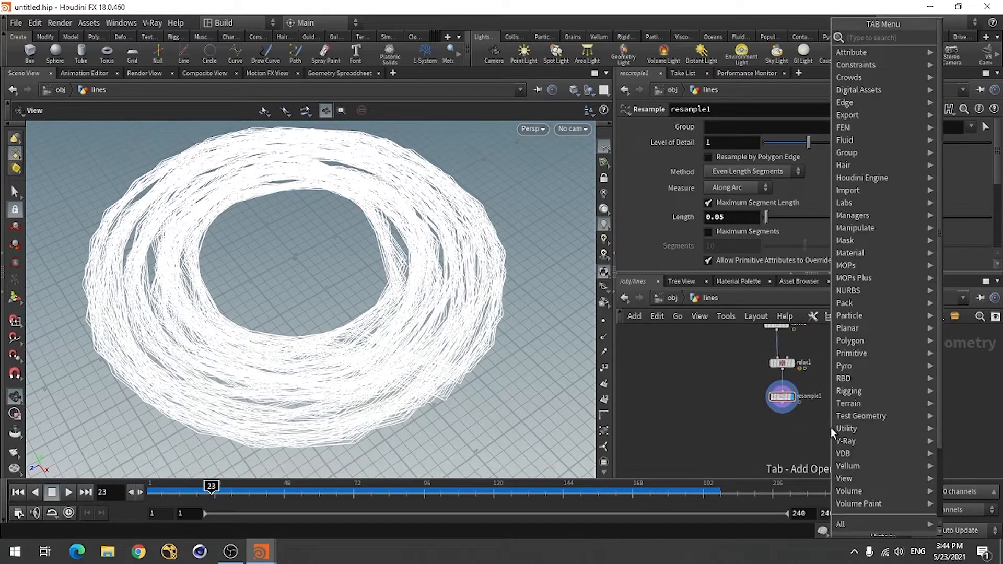
text(smoo)
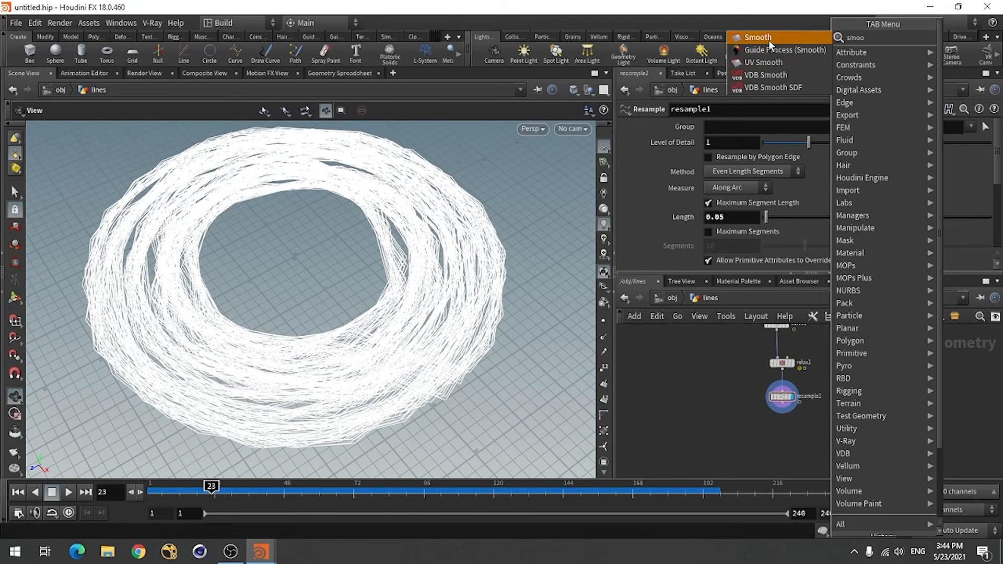
click(769, 40)
click(784, 434)
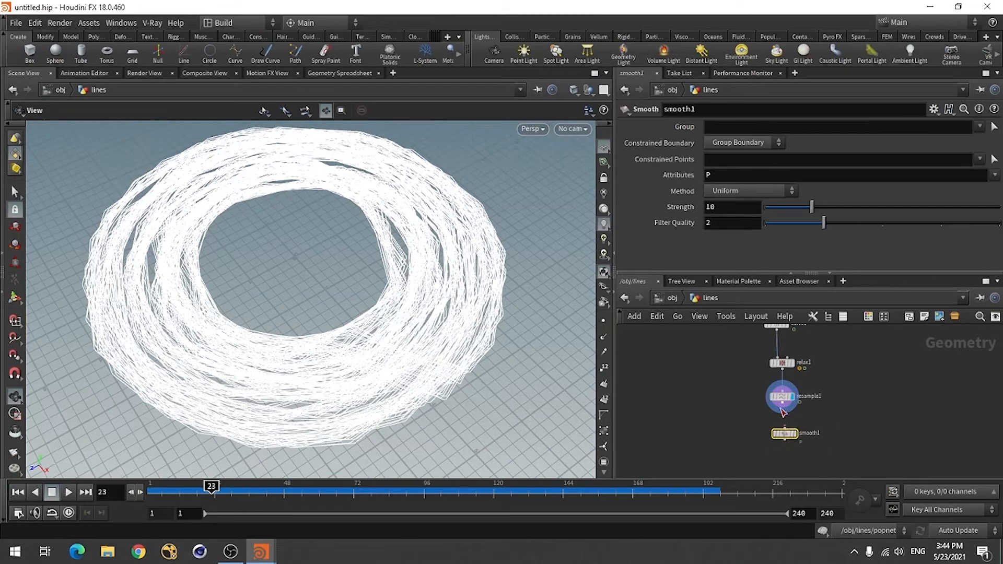
click(783, 406)
click(783, 427)
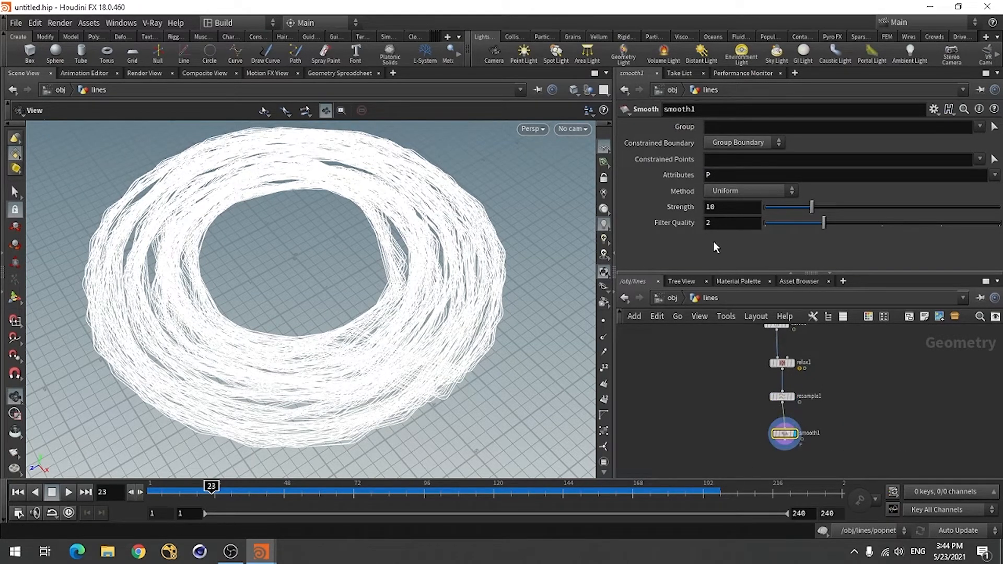
Step: Set smooth1's Strength to 12.3 and Filter Quality to 5
click(726, 208)
text(12.3)
key(Return)
click(728, 222)
text(5)
key(Return)
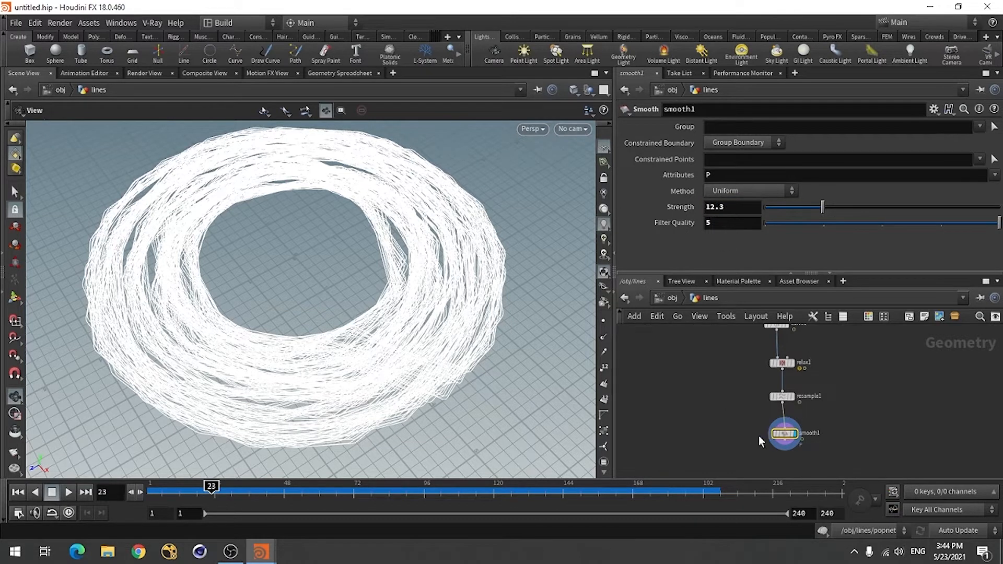
Step: Scrub the timeline to frame 7 and try smooth1 with Strength 15.8 and Filter Quality 2
drag(340, 322, 330, 300)
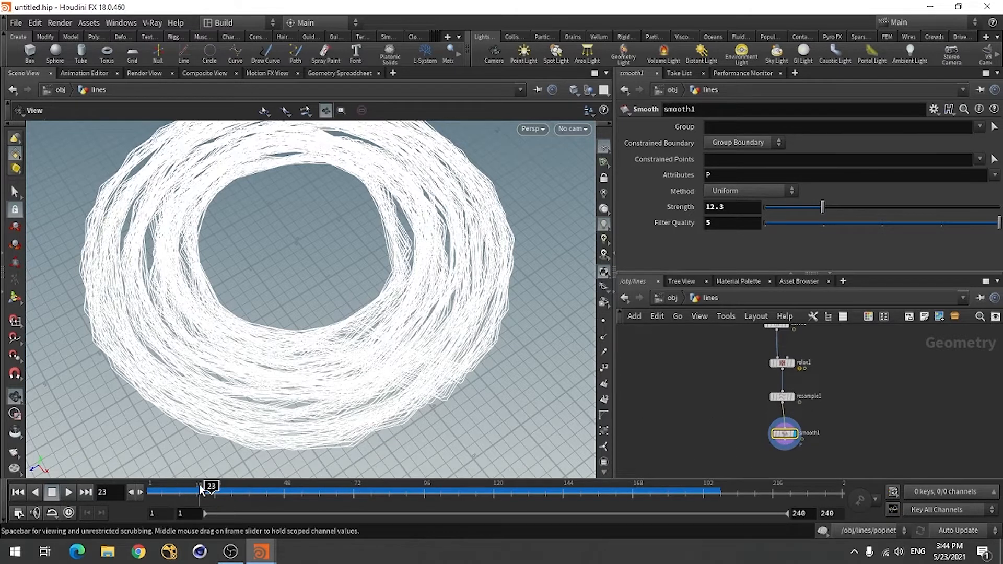
mouse_move(231, 486)
mouse_down()
mouse_move(294, 489)
mouse_move(166, 494)
mouse_up()
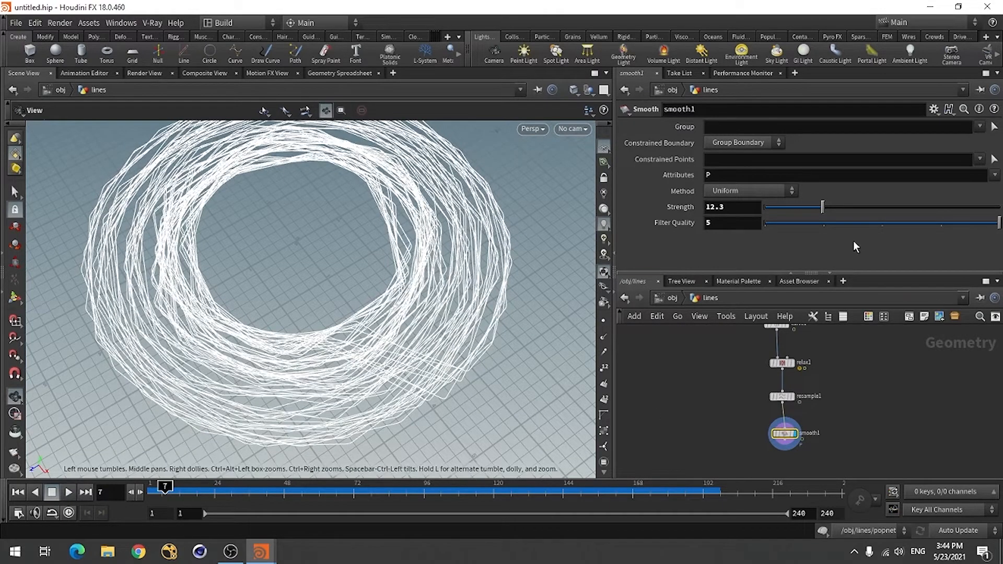
mouse_move(823, 207)
mouse_down()
mouse_move(865, 210)
mouse_move(774, 214)
mouse_move(836, 208)
mouse_up()
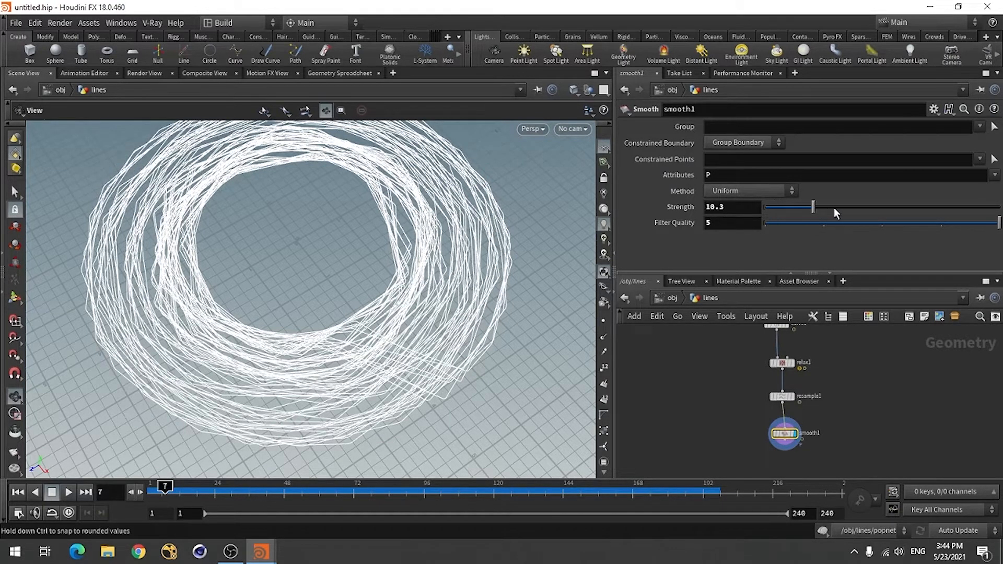
drag(915, 224, 831, 230)
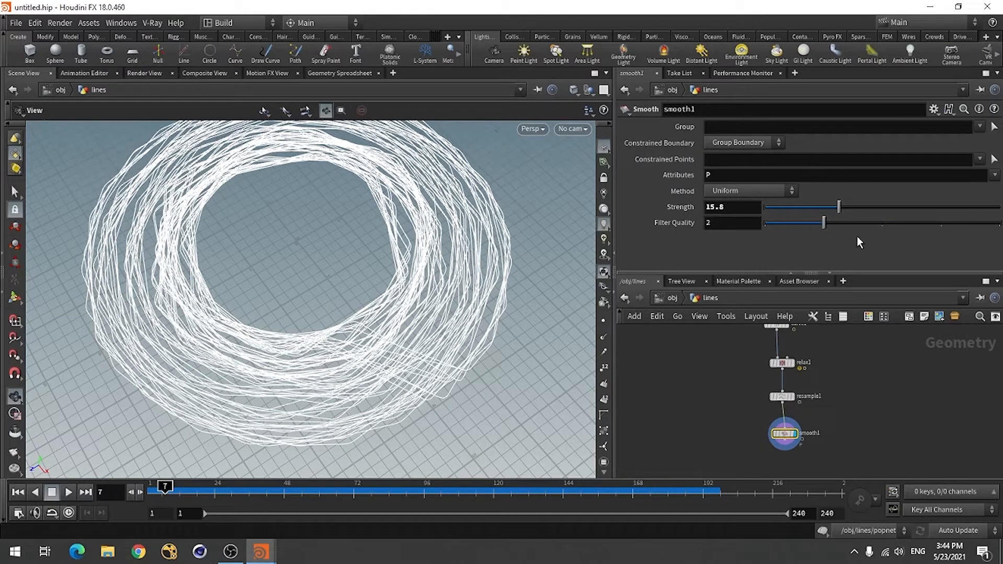
Step: Check relax1's parameters, then set smooth1's Strength to 14.8 and Filter Quality to 5
click(780, 360)
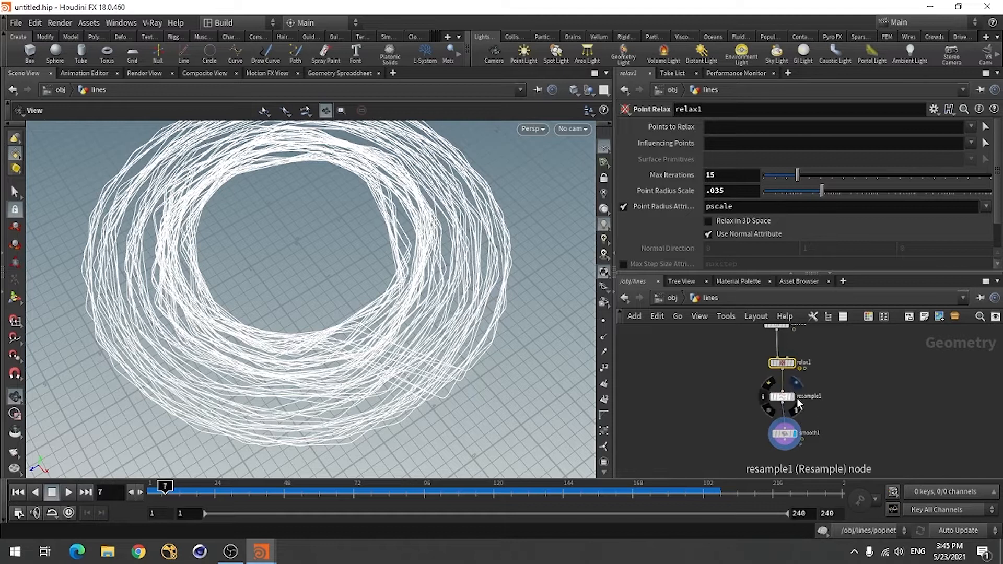
mouse_move(789, 369)
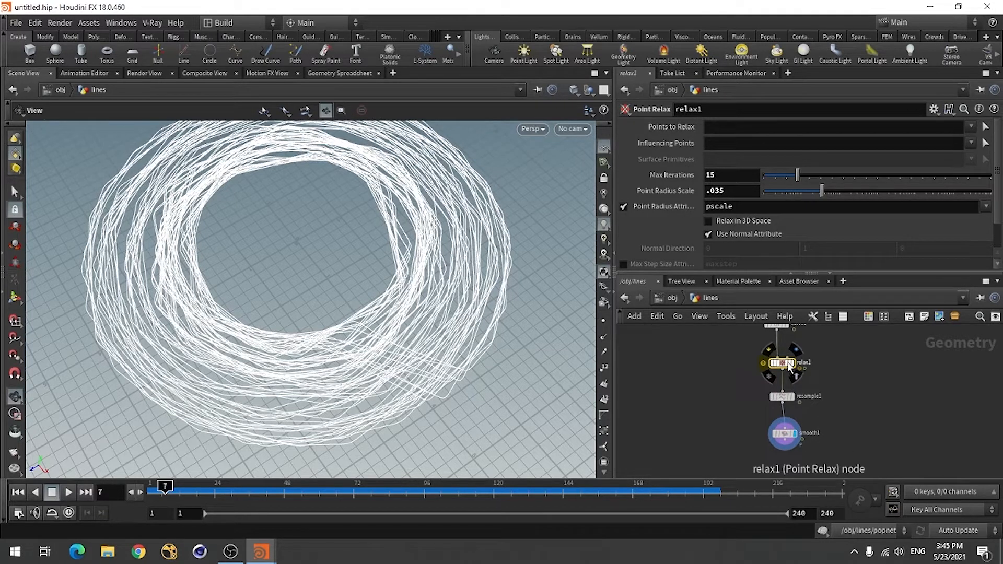
click(783, 433)
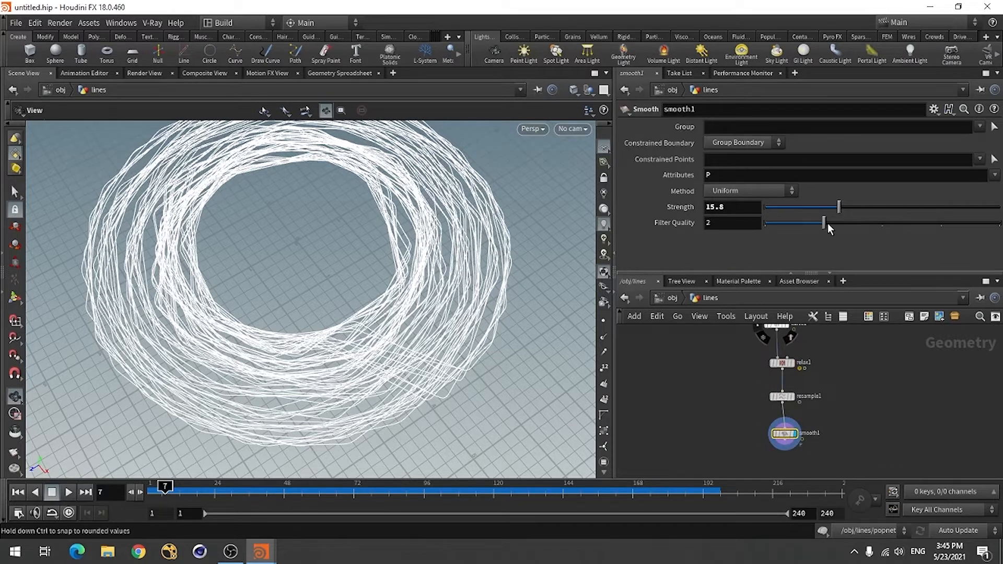
drag(839, 207, 1000, 224)
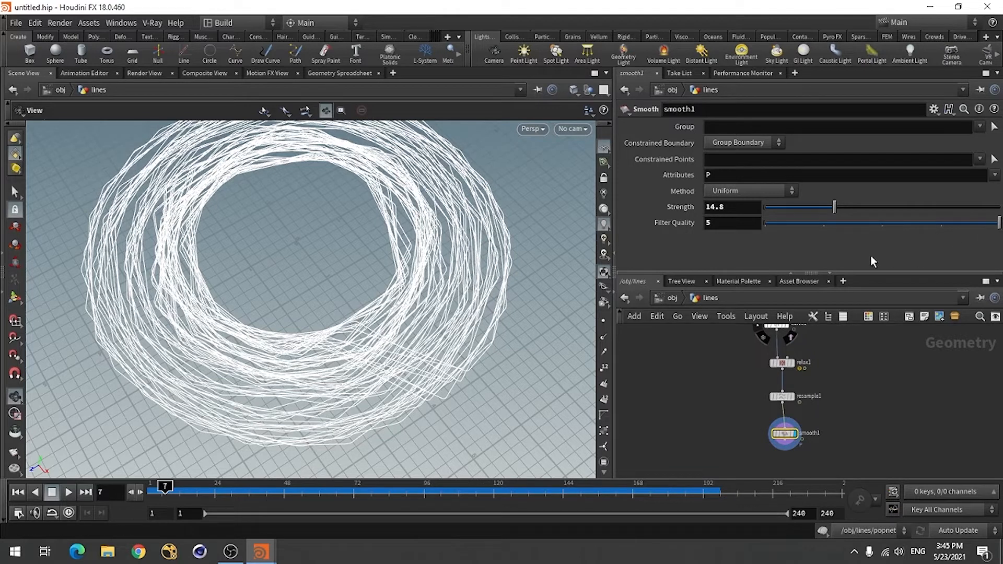
Step: Try the Scale-Dominant and Curvature-Dominant methods on smooth1 and return the Method to Uniform
click(736, 190)
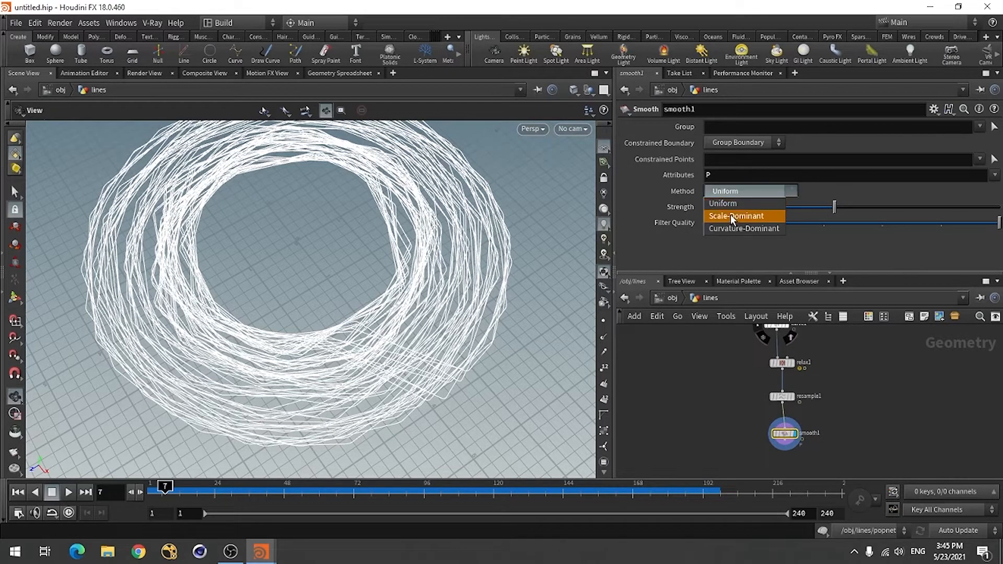
click(730, 215)
click(736, 189)
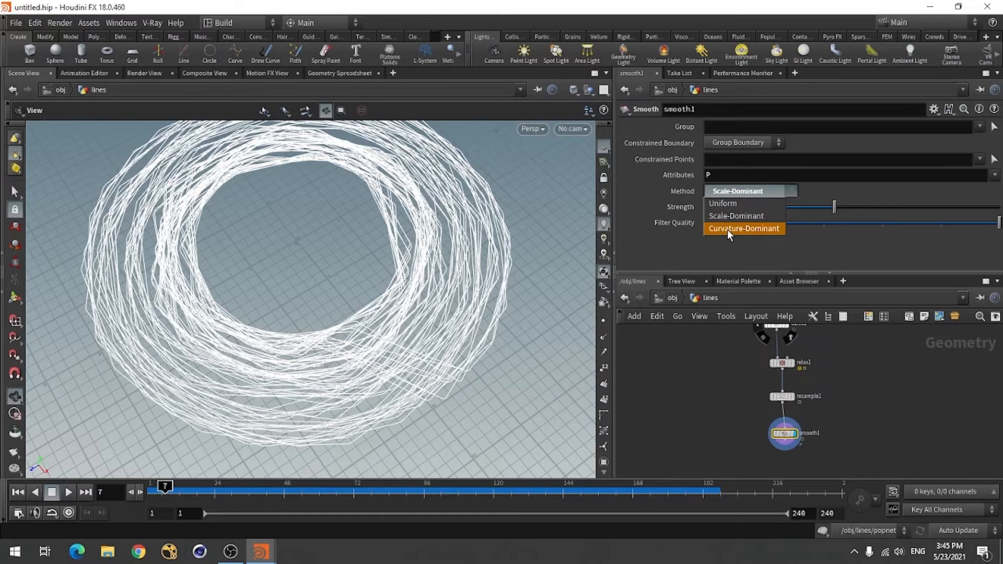
click(727, 229)
click(735, 192)
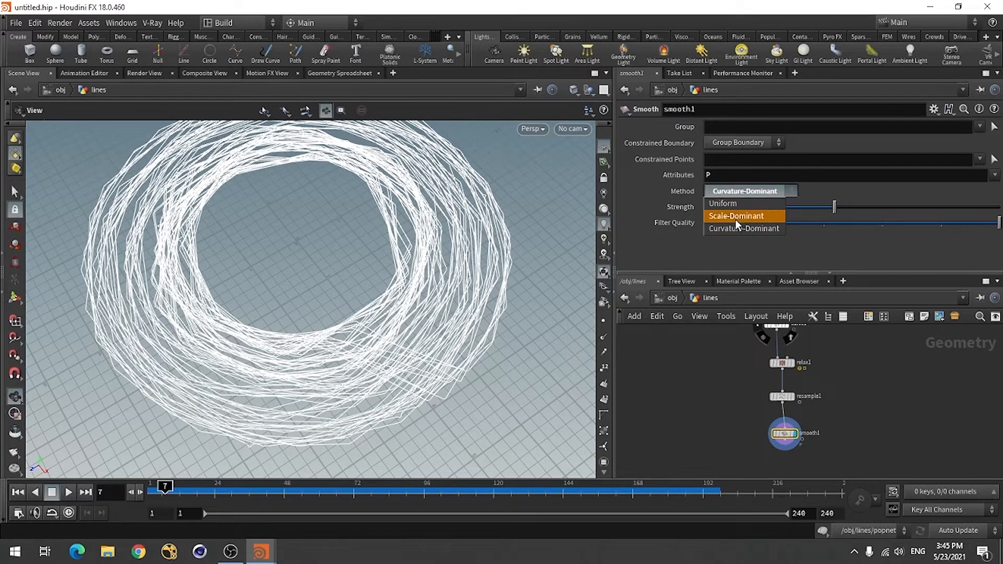
click(735, 216)
click(735, 191)
click(734, 215)
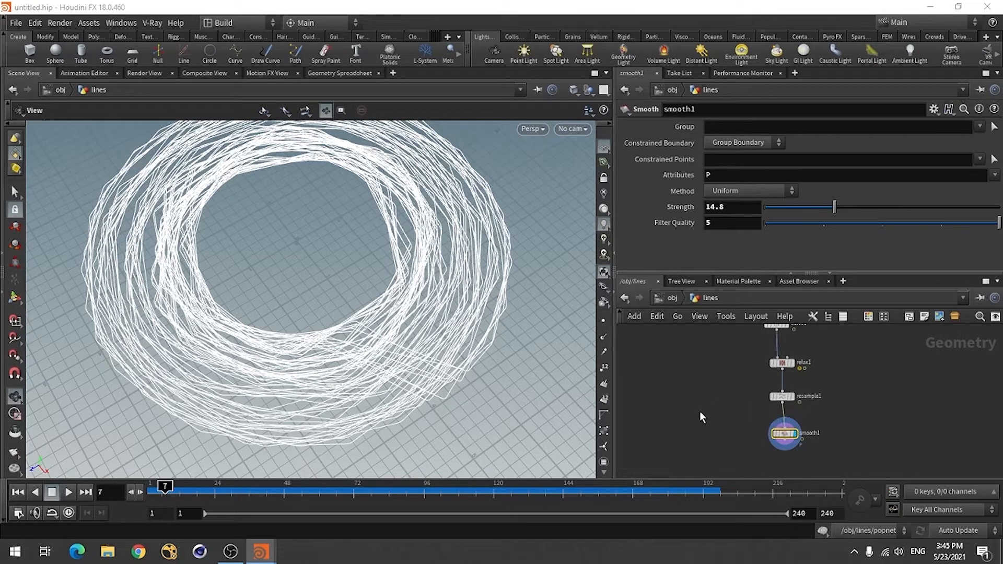
Step: Align smooth1 directly below resample1 in the network and scrub the timeline to frame 8
middle_drag(731, 421, 716, 405)
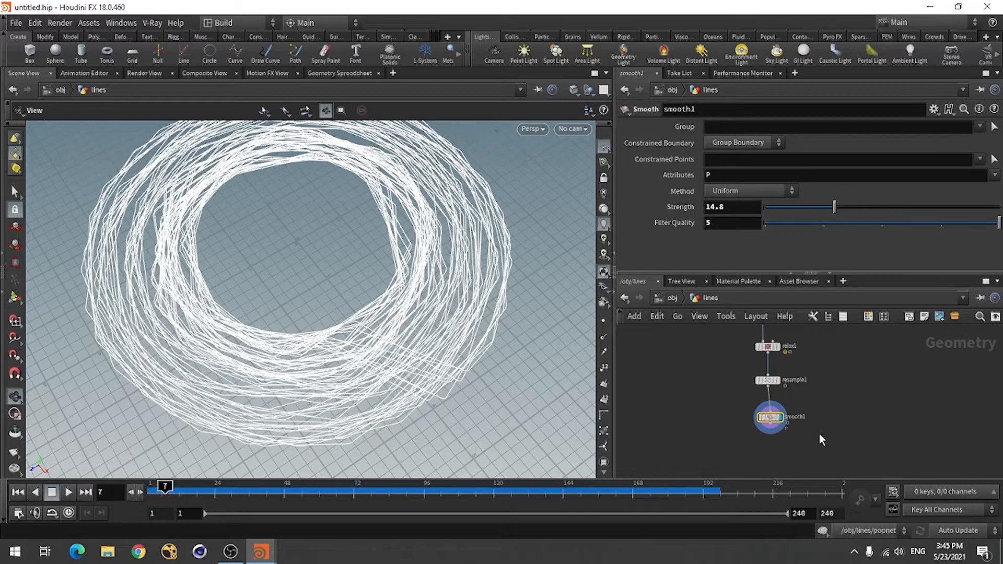
scroll(839, 408, up, 2)
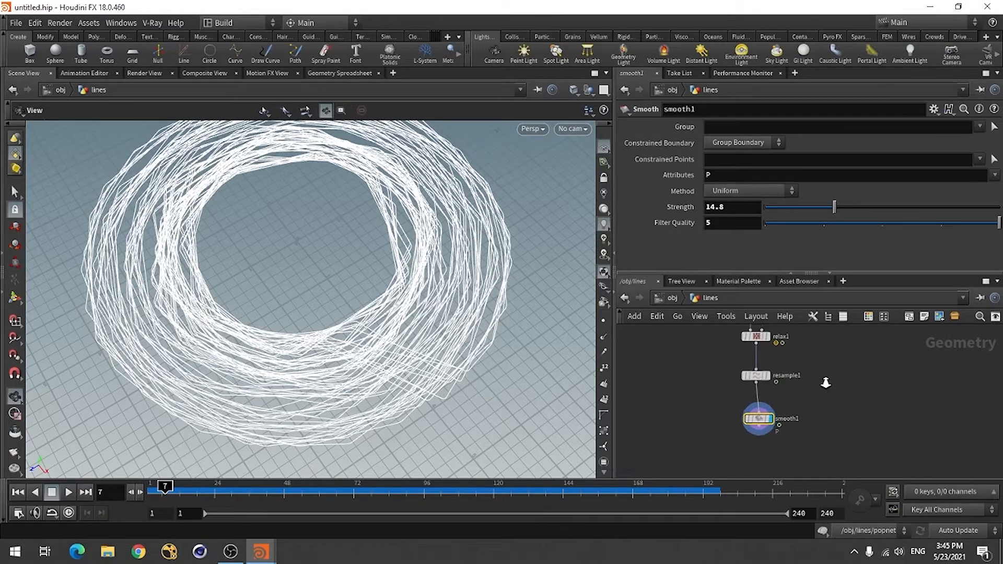
drag(756, 421, 753, 409)
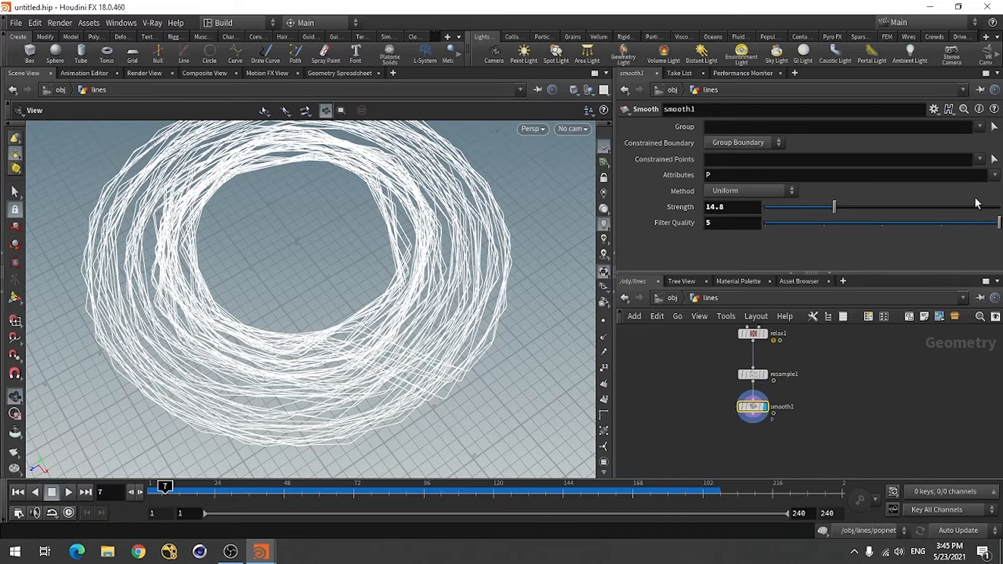
click(992, 176)
click(845, 435)
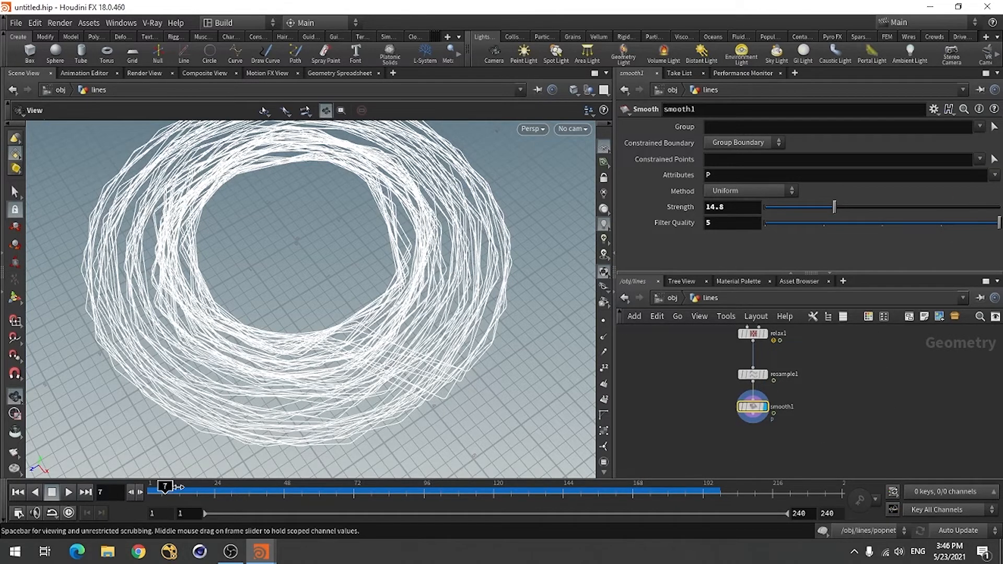
mouse_move(171, 488)
mouse_down()
mouse_move(232, 490)
mouse_move(158, 487)
mouse_move(171, 488)
mouse_up()
drag(177, 488, 168, 489)
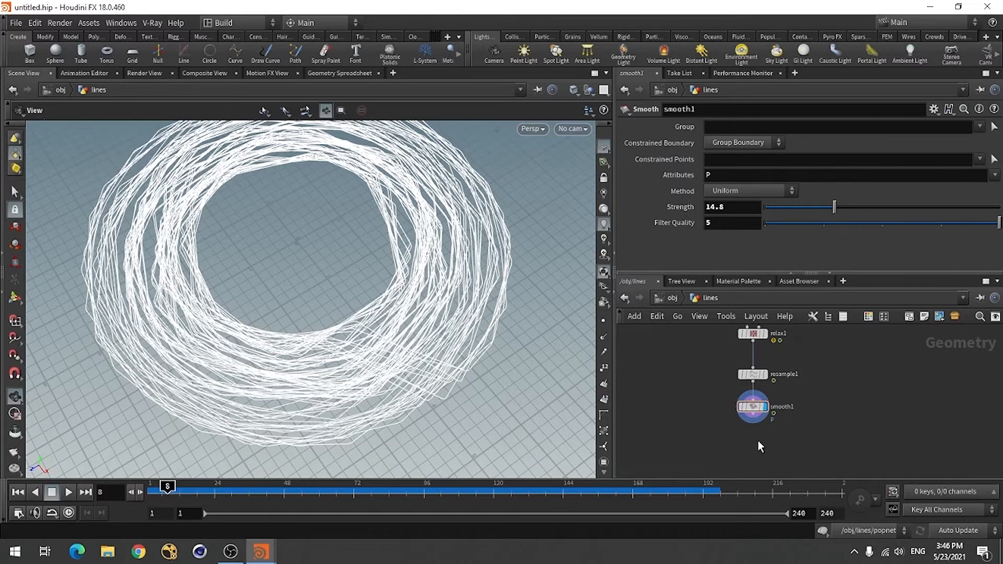
Step: Add a Transform node below smooth1, wire smooth1's output into it and make it the displayed node
key(Tab)
text(trans)
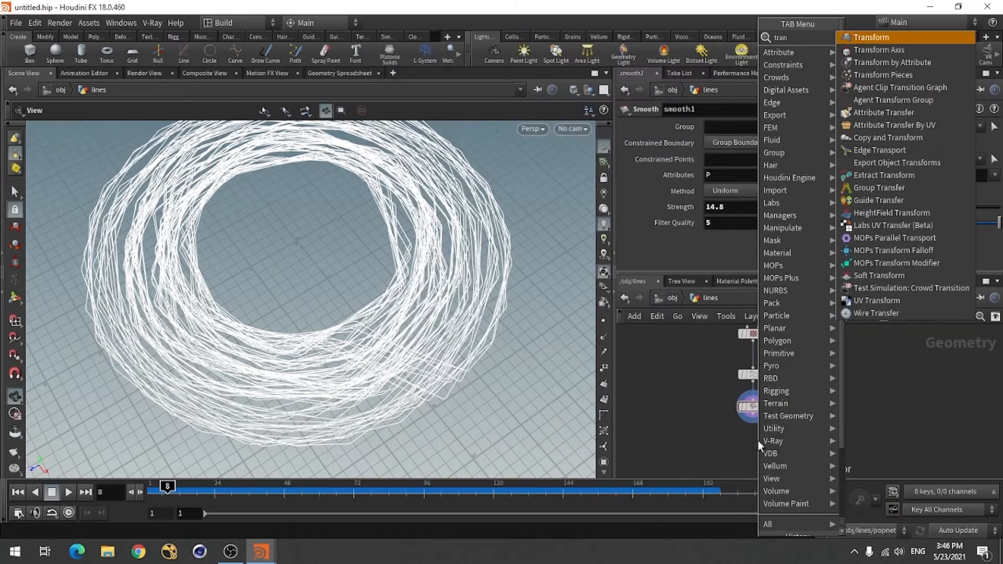
click(871, 37)
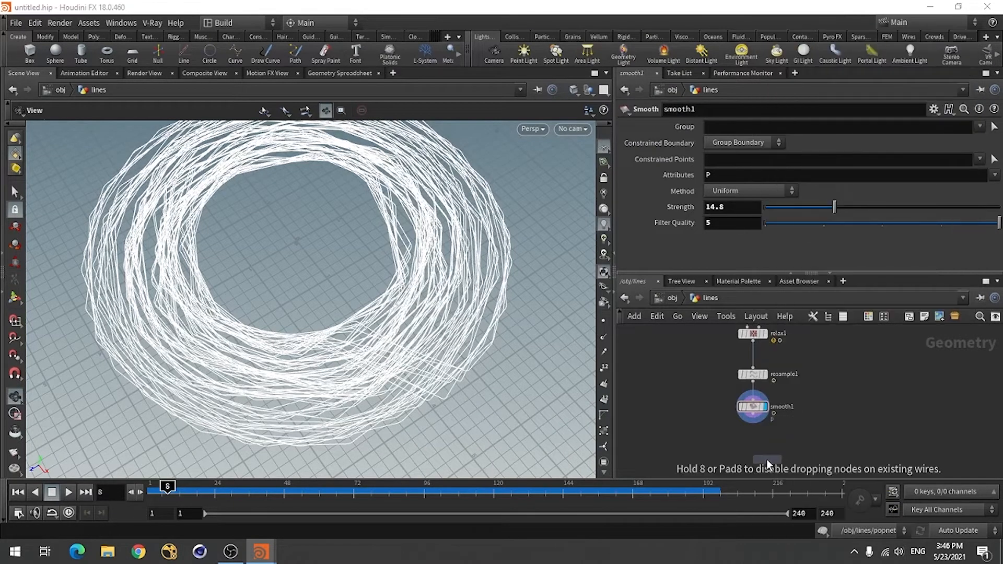
click(754, 452)
click(752, 446)
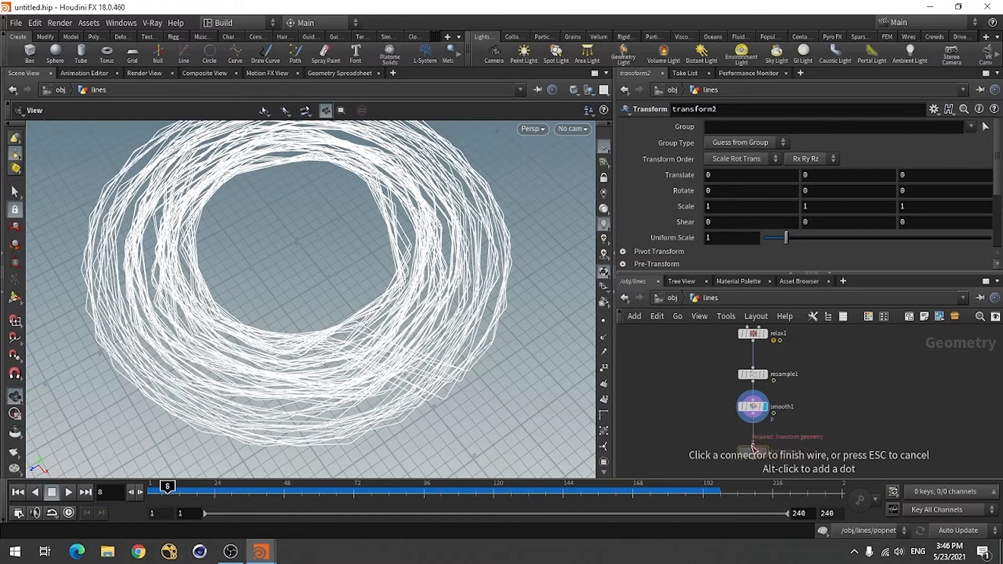
click(752, 446)
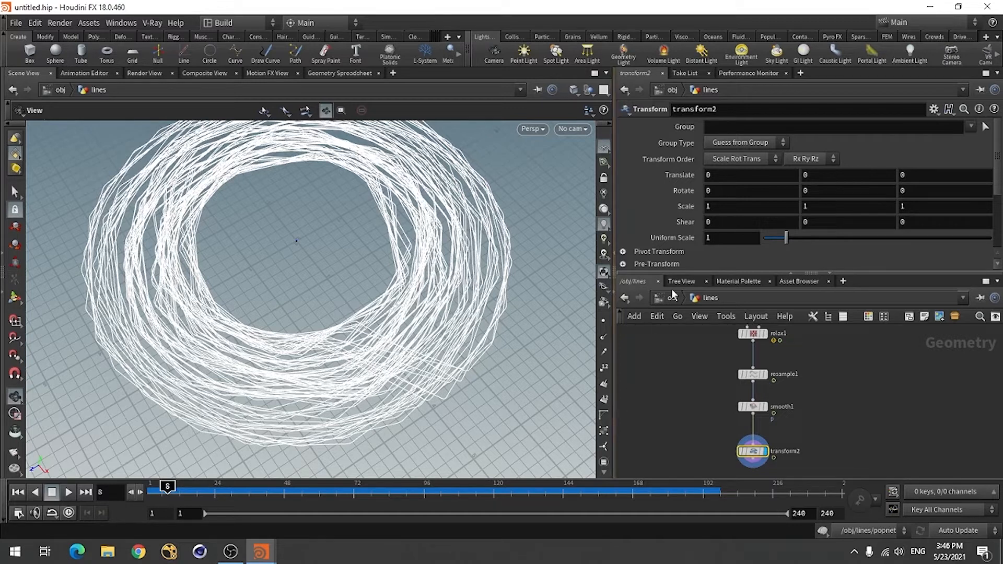
Step: Set transform2's Y rotation to the expression $FF and scrub the timeline to frame 45
click(843, 190)
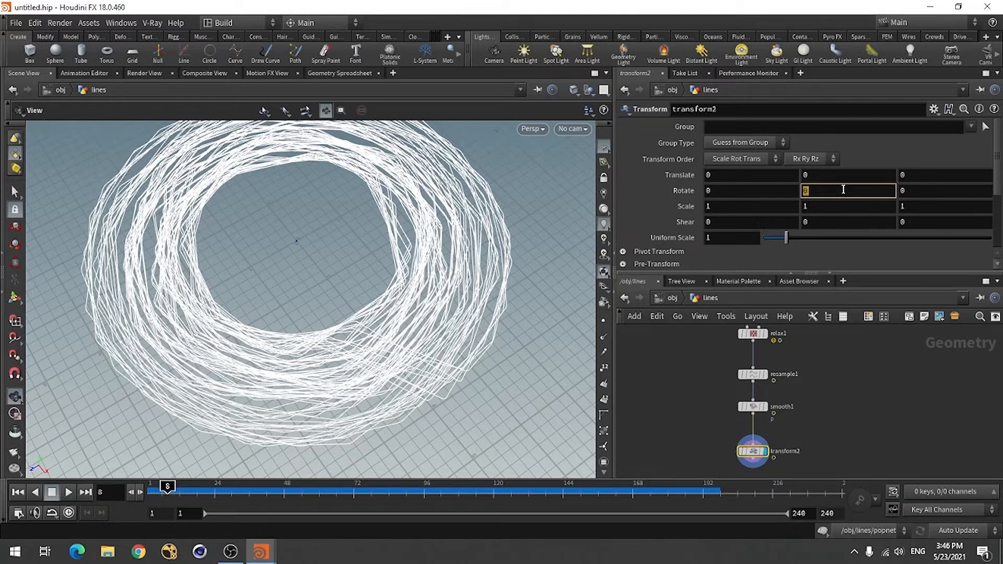
text($FF)
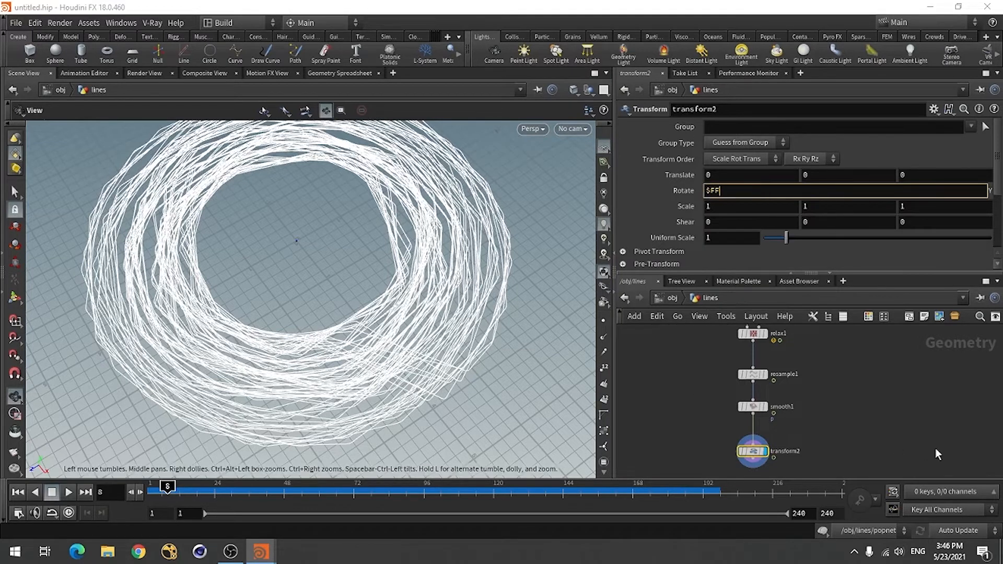
click(887, 416)
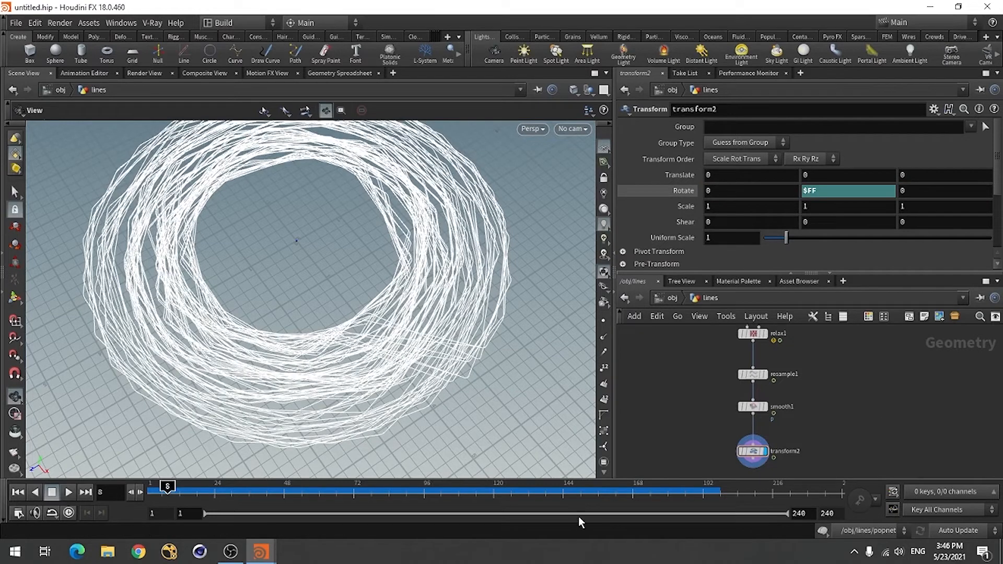
drag(182, 494, 281, 488)
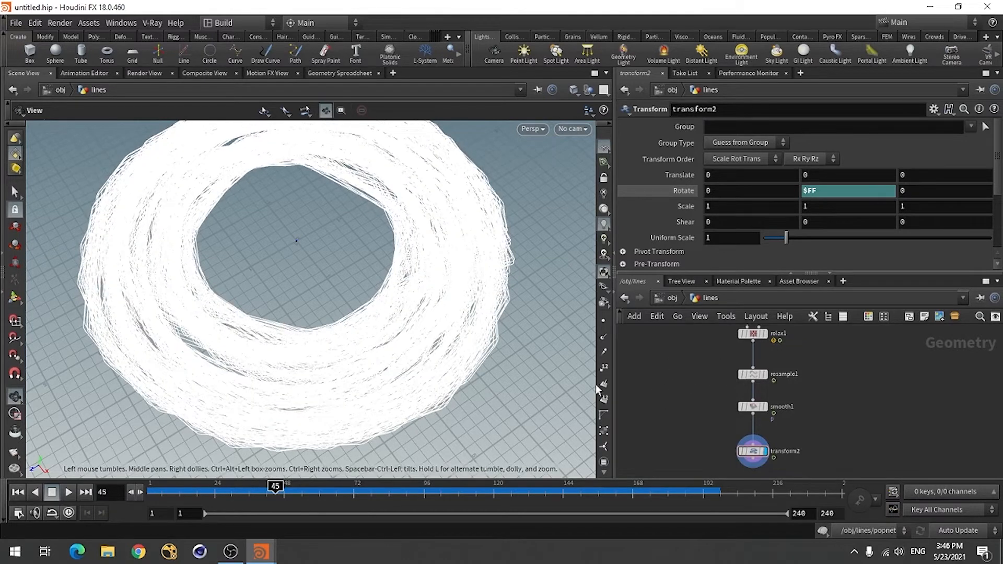
Step: Set scatter1's Force Total Count to 500
right_drag(707, 351, 657, 410)
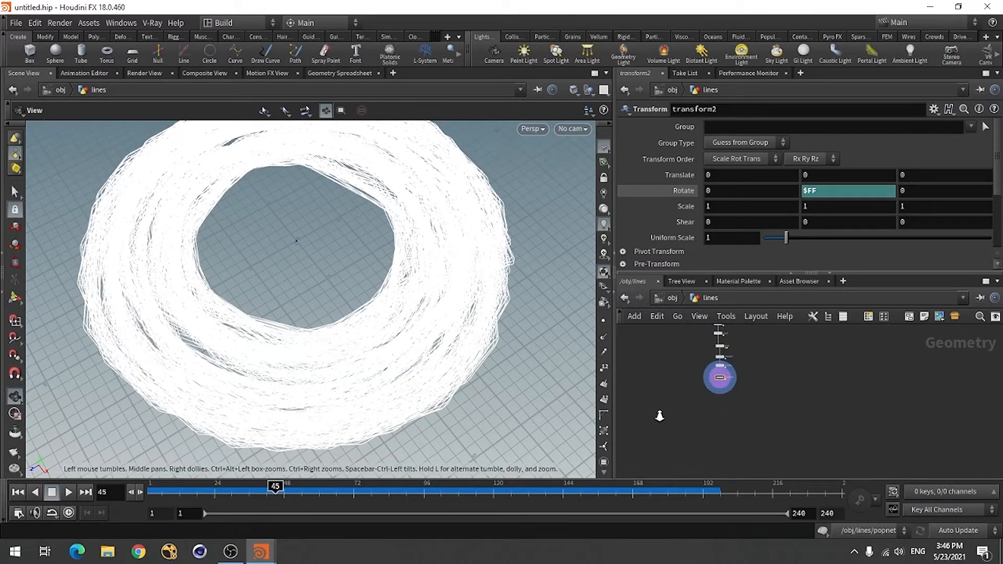
middle_drag(809, 370, 865, 458)
scroll(796, 421, down, 1)
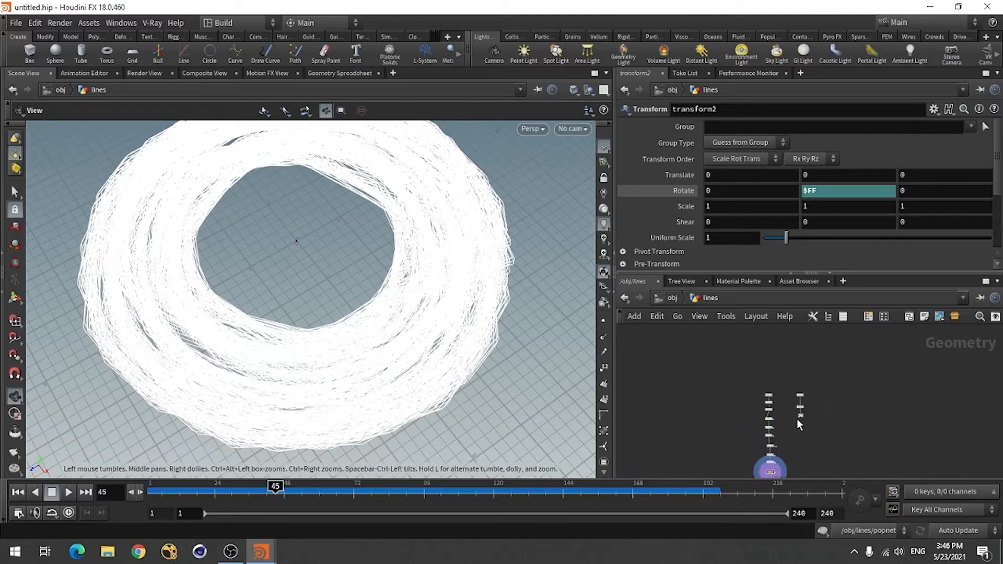
scroll(795, 421, up, 5)
scroll(740, 400, up, 2)
click(736, 394)
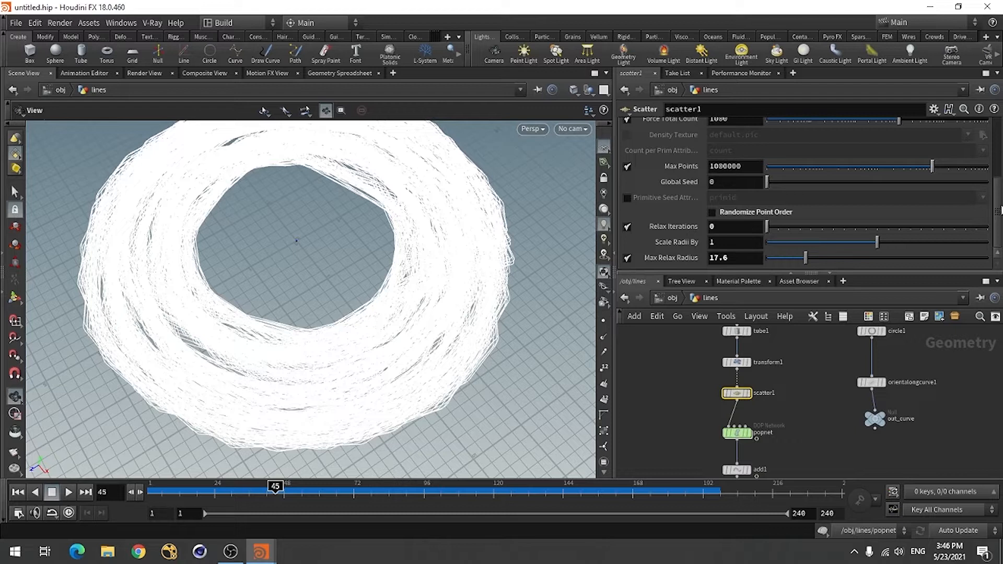
scroll(996, 207, up, 5)
click(745, 242)
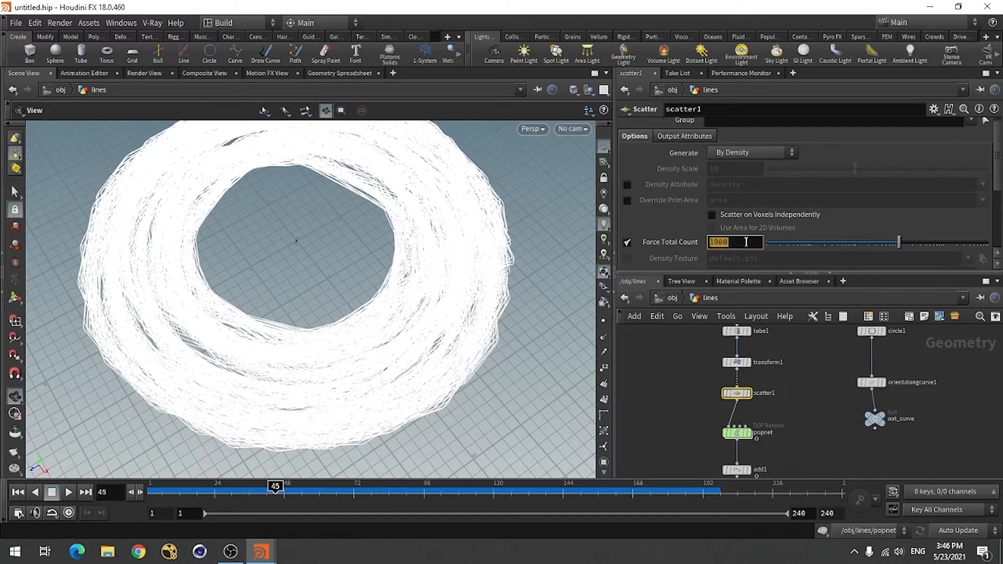
text(500)
key(Return)
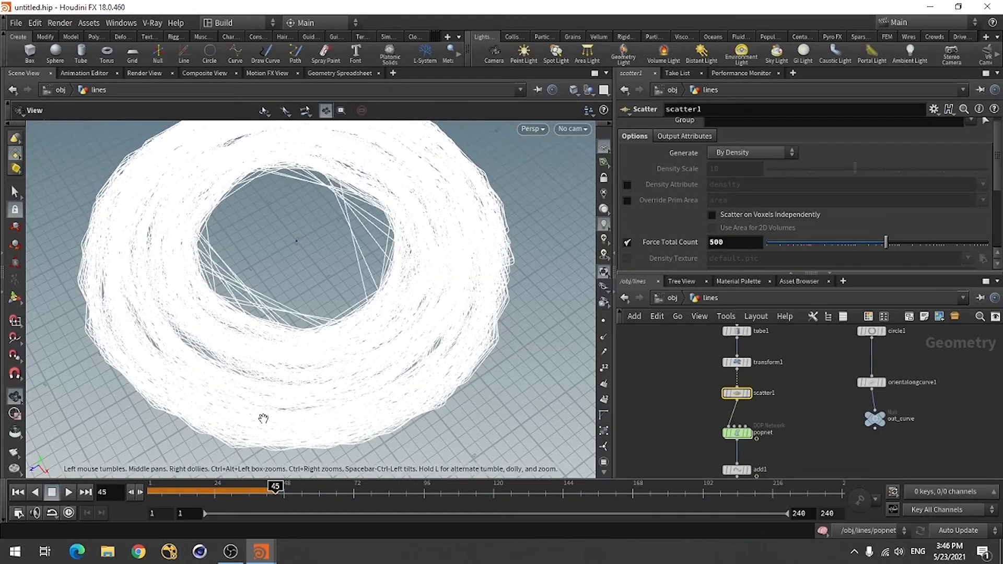
Step: Play the simulation from frame 1, stop it and scrub back to frame 2
click(18, 492)
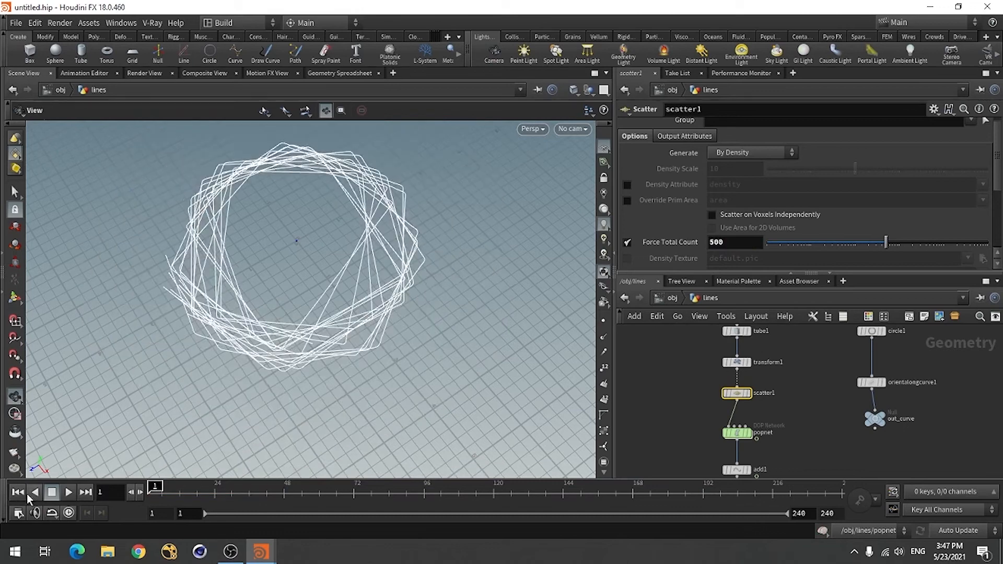
click(67, 492)
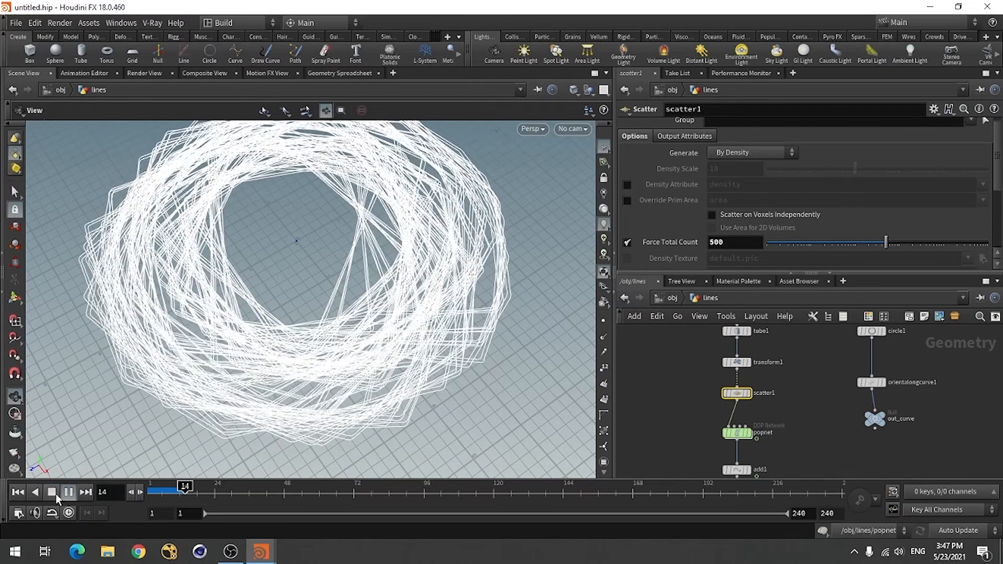
click(52, 493)
drag(180, 490, 149, 487)
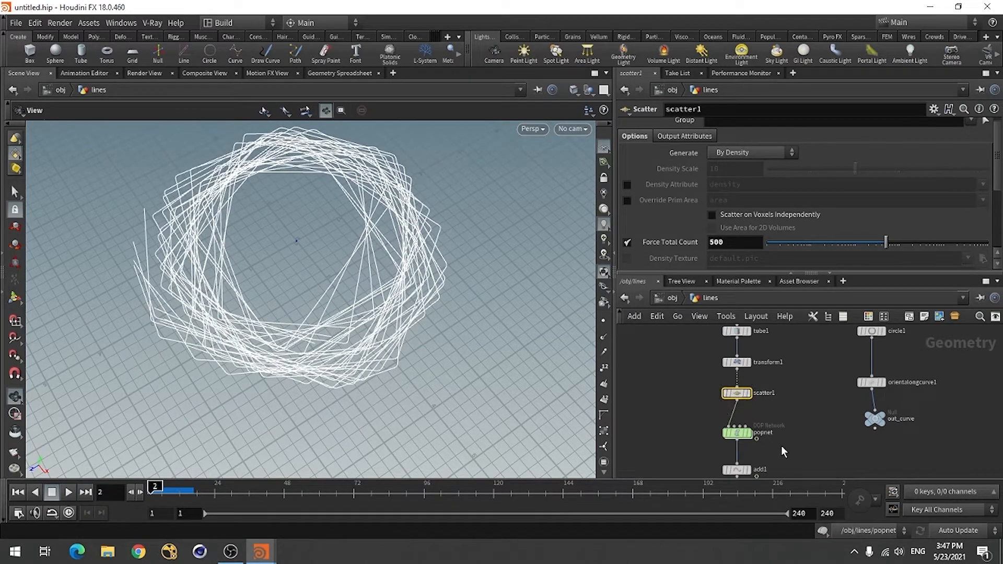
Step: Set add1's N value for Skip every Nth point to 3
mouse_move(807, 450)
right_down()
mouse_move(794, 400)
mouse_move(789, 448)
right_up()
middle_drag(801, 409, 801, 365)
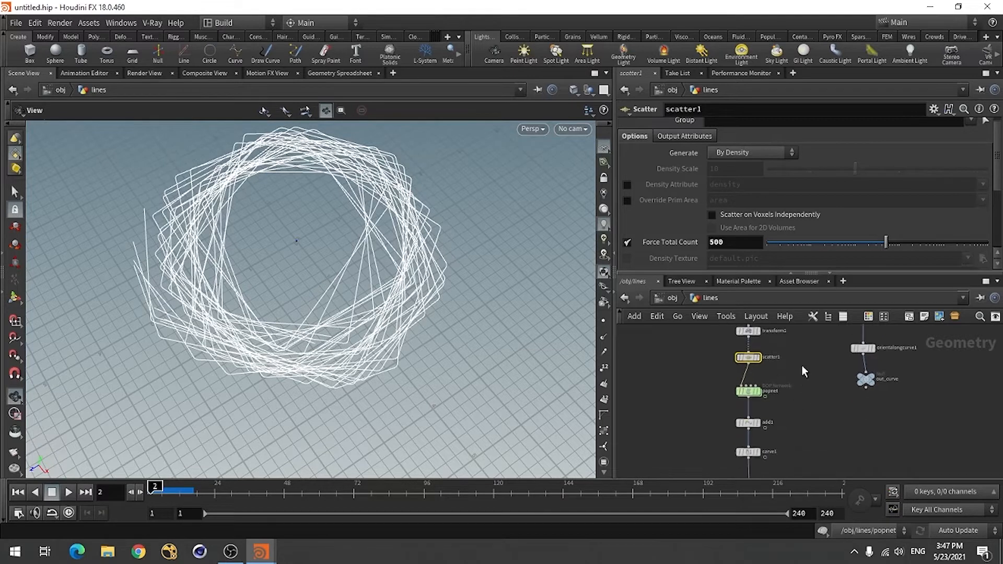
right_drag(801, 365, 792, 373)
click(757, 414)
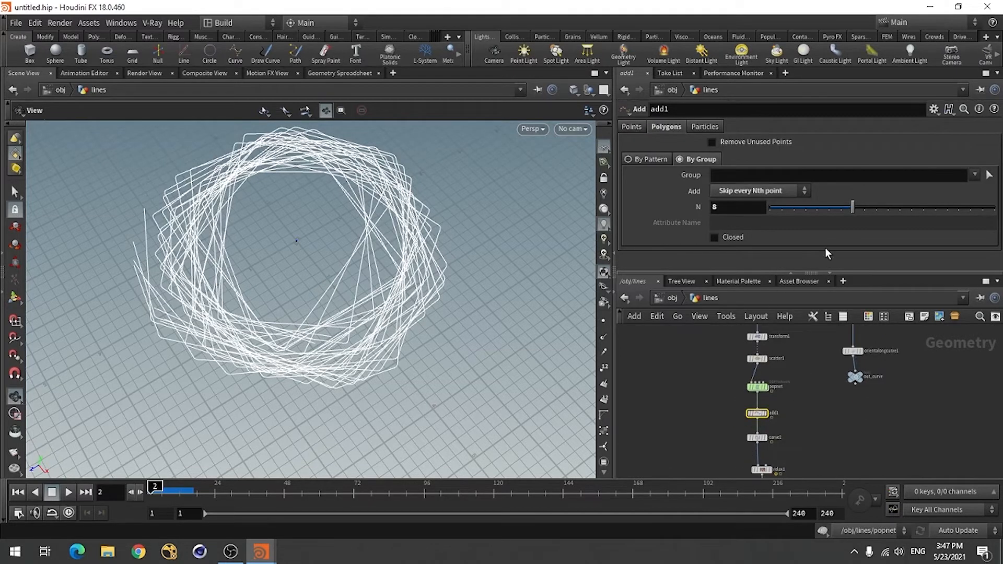
drag(851, 209, 796, 226)
Step: Set relax1's Max Iterations to 15 and Point Radius Scale to 0.109314, with Relax in 3D Space enabled
scroll(788, 445, up, 5)
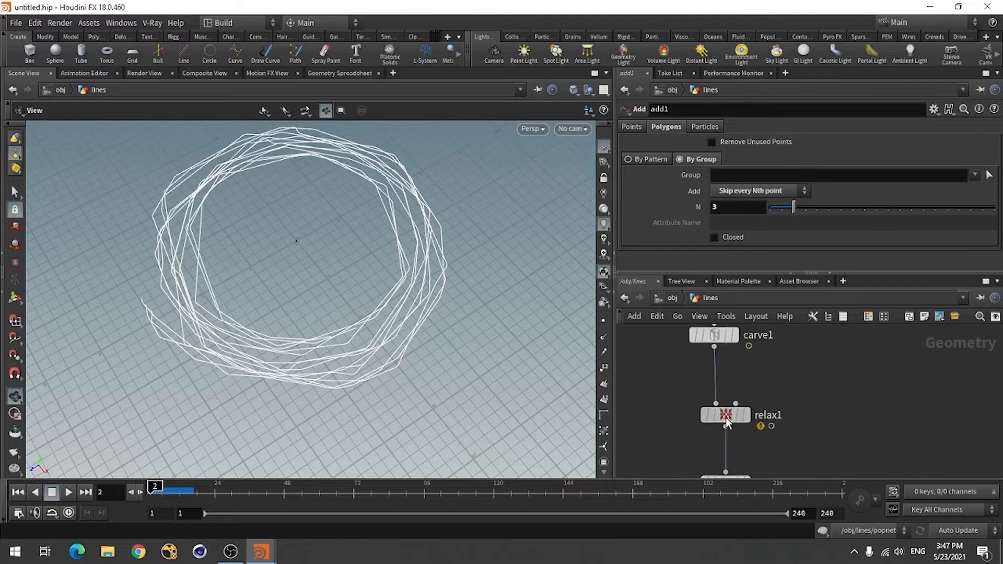
click(730, 415)
drag(821, 190, 842, 197)
drag(780, 179, 841, 187)
click(748, 219)
Step: Open resample1's parameters and display the geometry points in the viewport
scroll(896, 393, up, 2)
right_drag(902, 367, 869, 433)
scroll(883, 442, up, 2)
scroll(883, 442, up, 2)
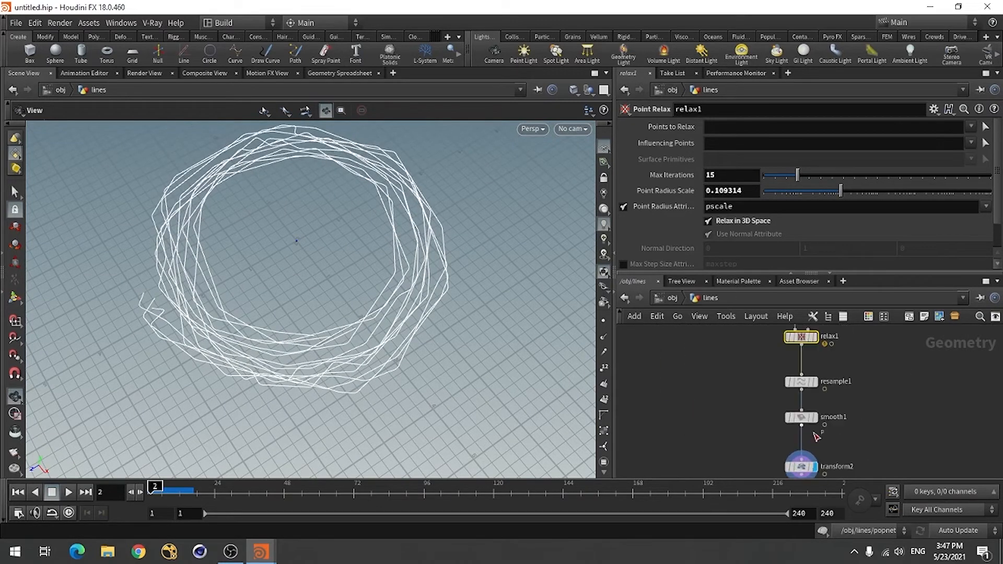
click(800, 382)
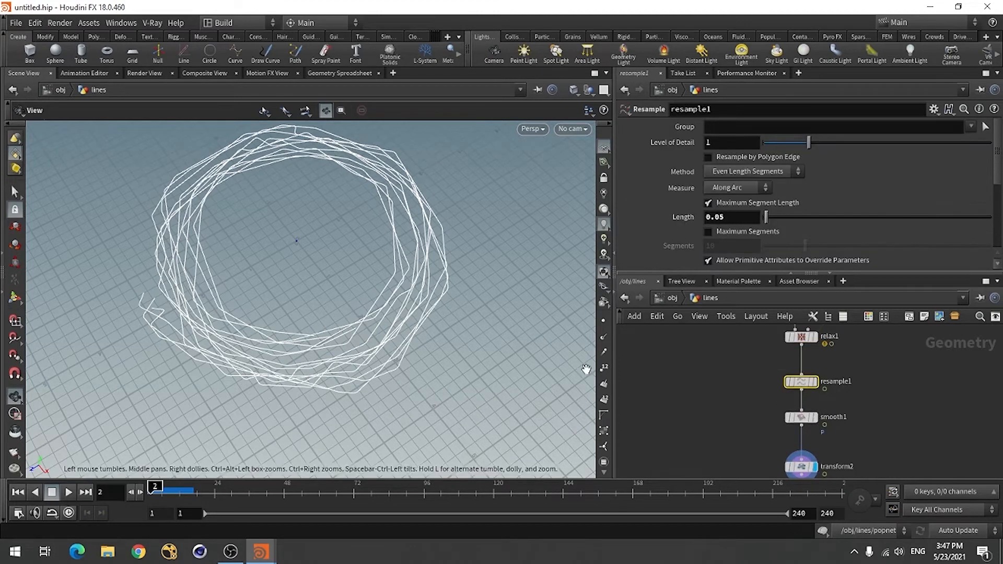
click(603, 322)
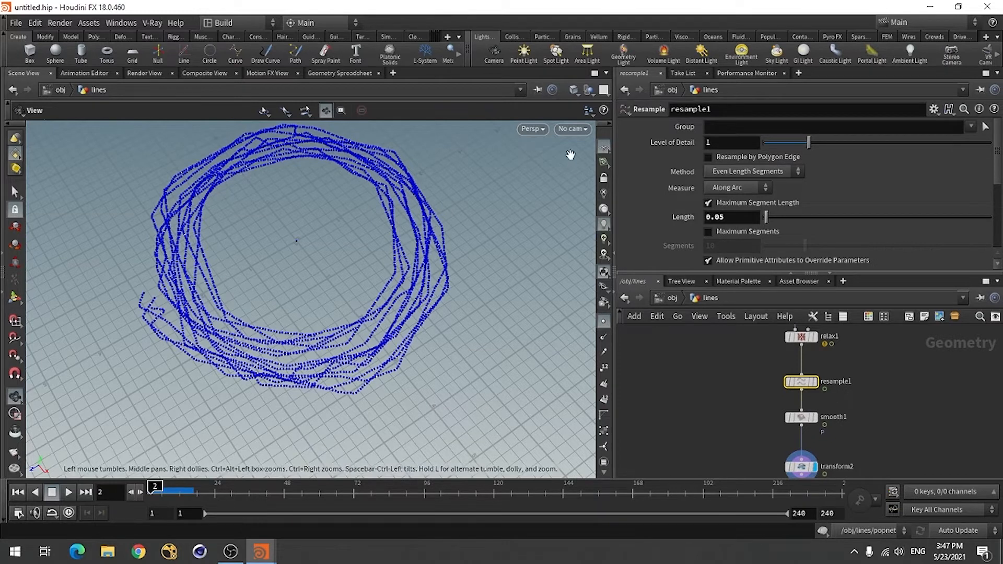
Step: Try resample1 with and without Maximum Segment Length and Resample by Polygon Edge, restoring only Maximum Segment Length
click(708, 202)
click(708, 202)
click(708, 202)
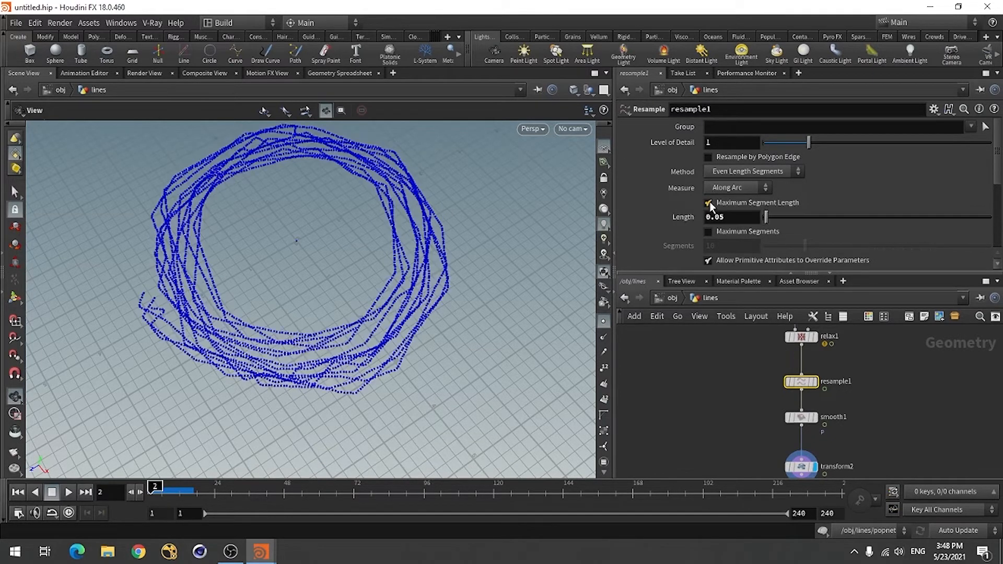
click(709, 203)
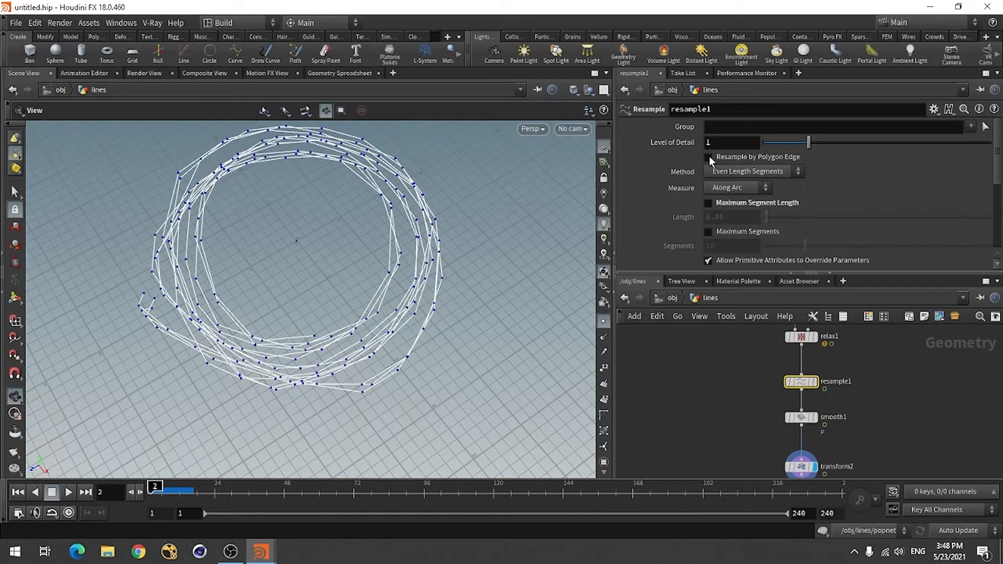
click(709, 156)
click(708, 203)
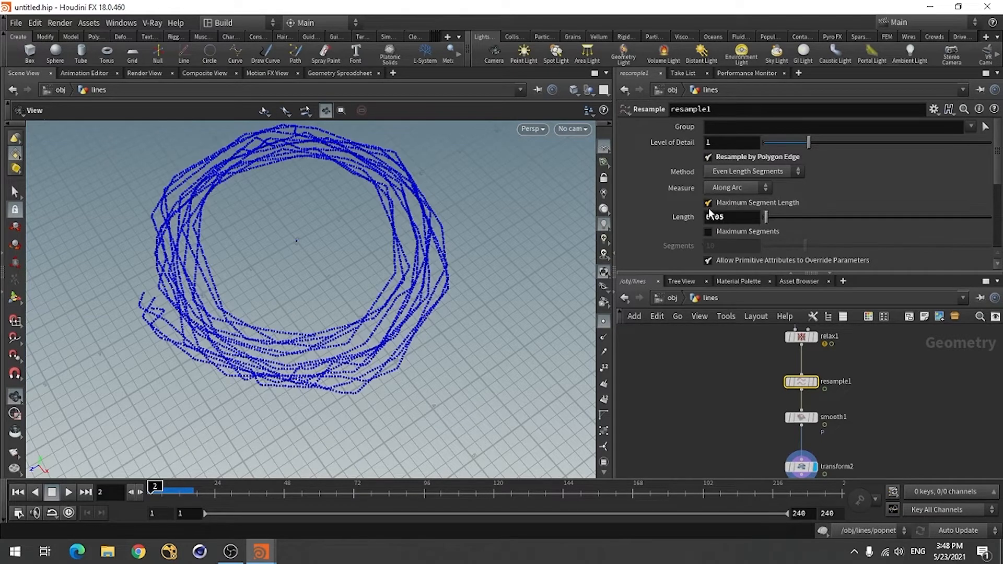
click(708, 203)
click(708, 157)
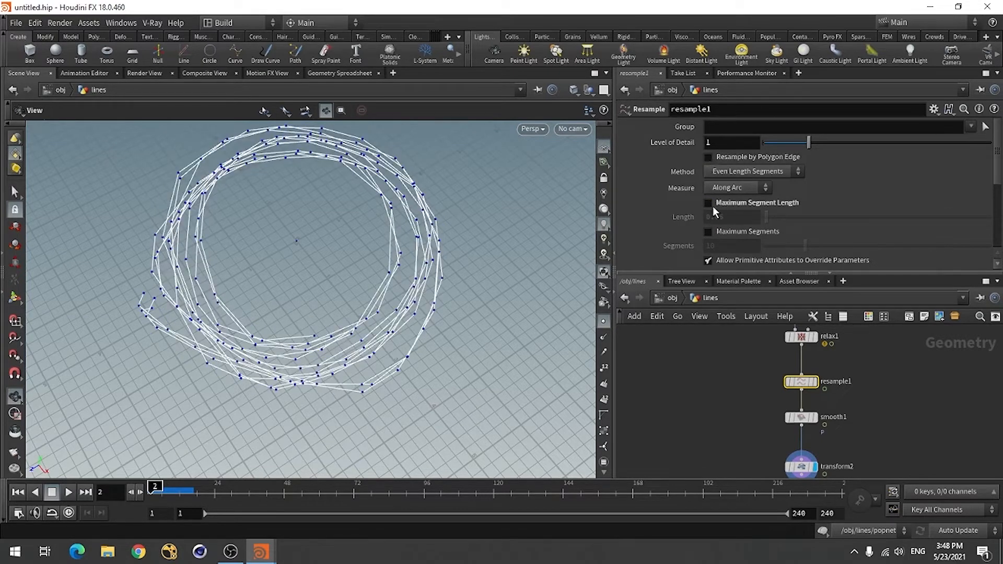
click(708, 203)
Step: Compare Subdivision Curves and Interpolating Curves for resample1's Treat Polygons As option, then set it to Subdivision Curves
scroll(999, 176, down, 5)
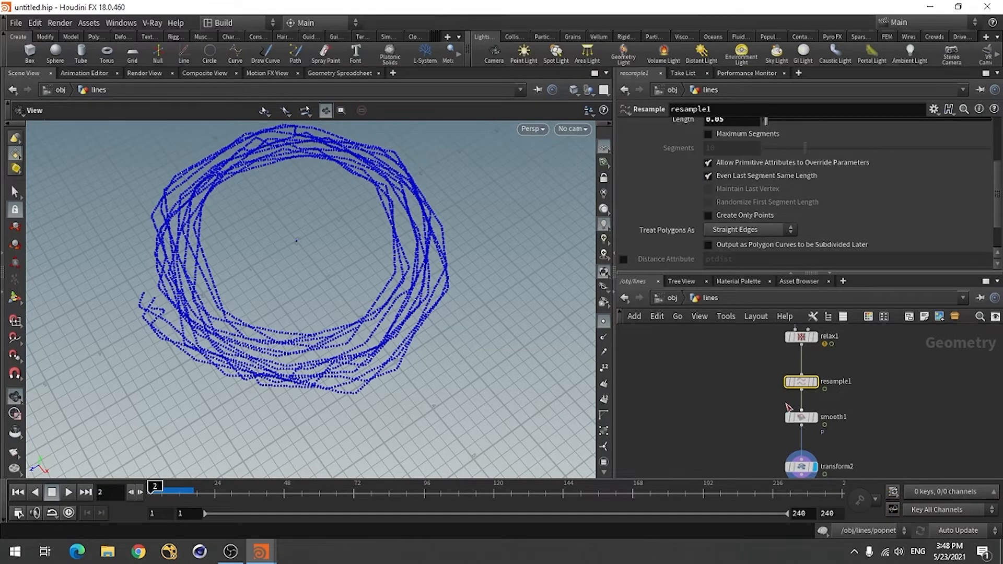
click(753, 233)
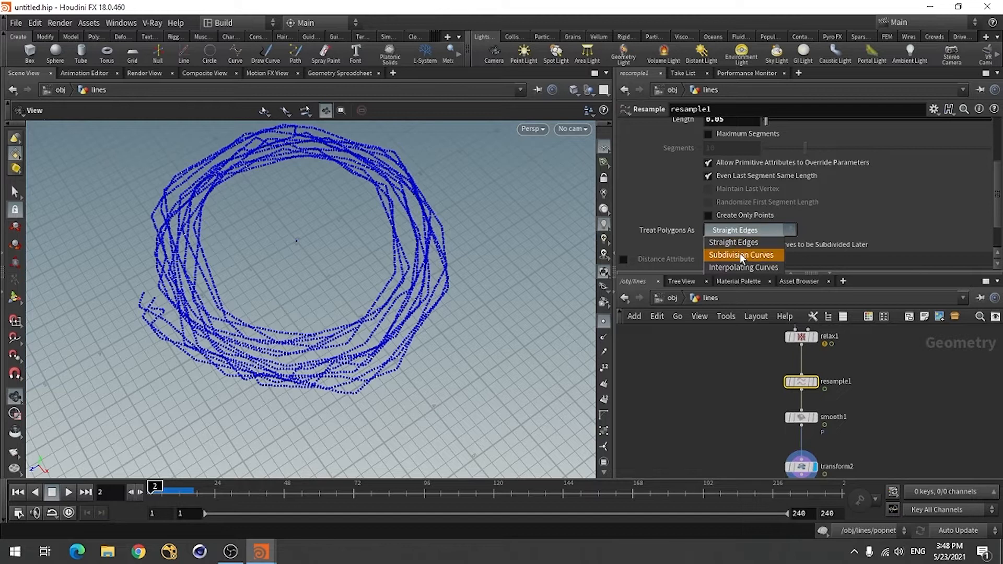
click(738, 253)
click(727, 233)
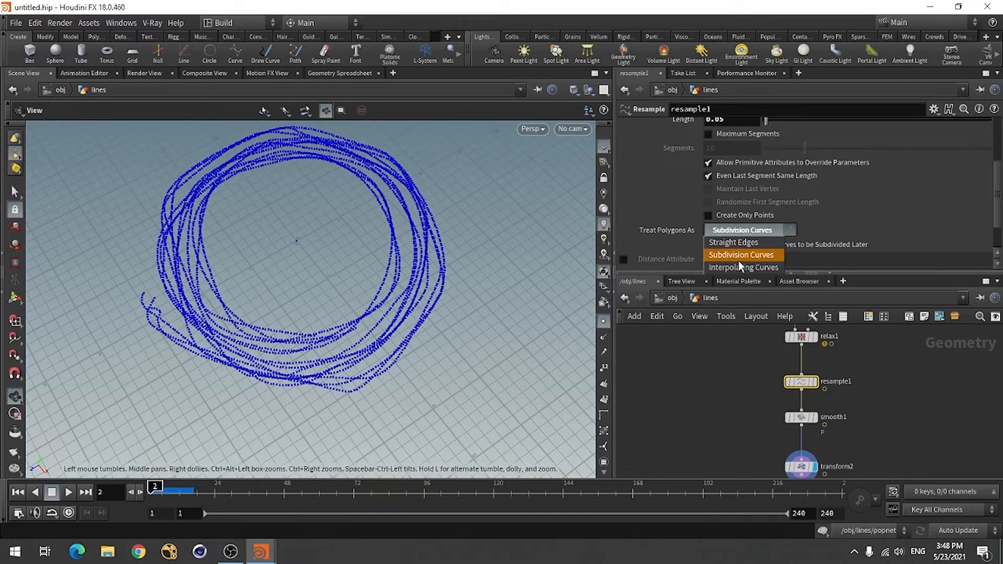
click(738, 269)
click(741, 231)
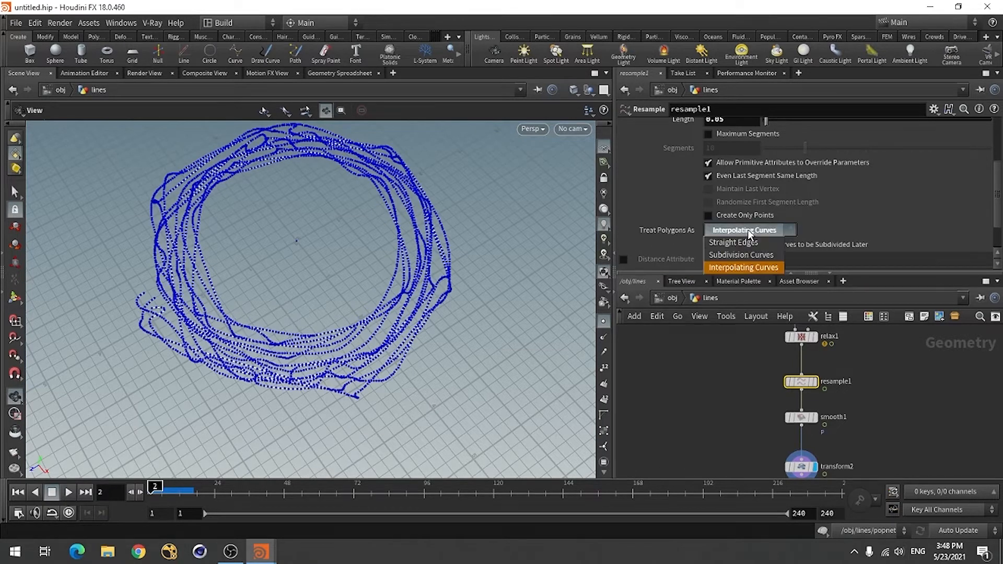
click(735, 255)
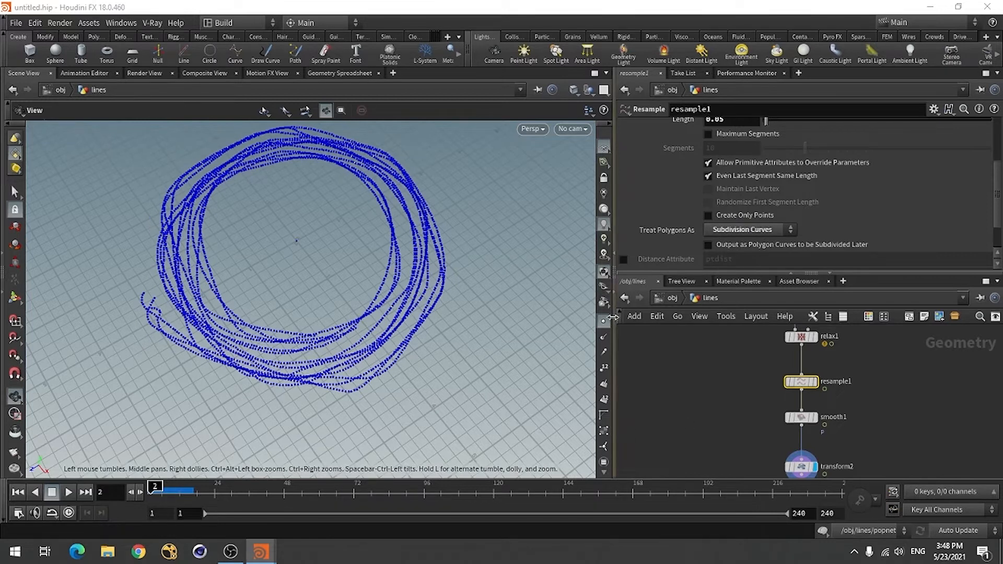
Step: Hide the points in the viewport and scrub to frame 23 to examine the shape of the lines
drag(345, 319, 329, 290)
scroll(726, 412, down, 2)
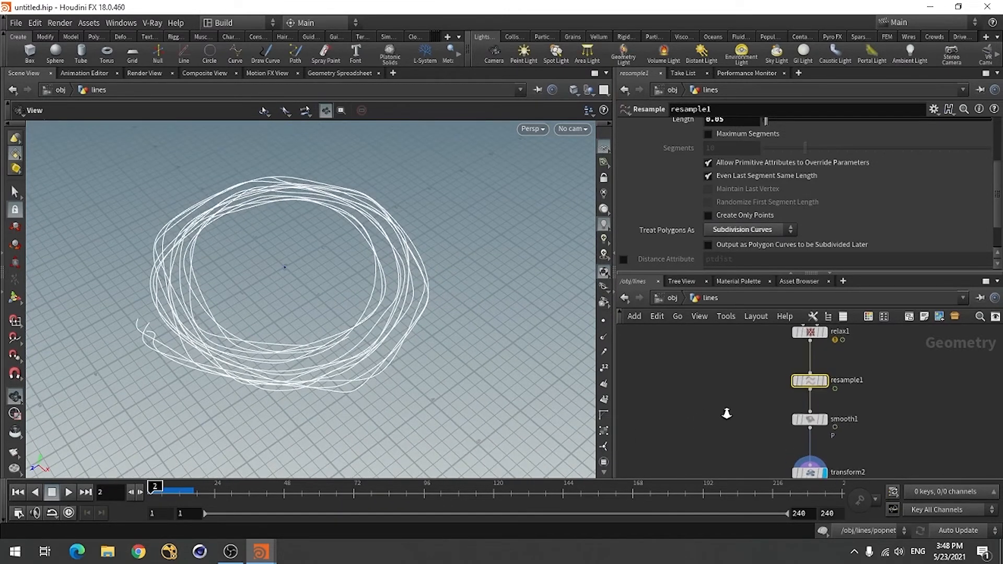
drag(156, 490, 211, 489)
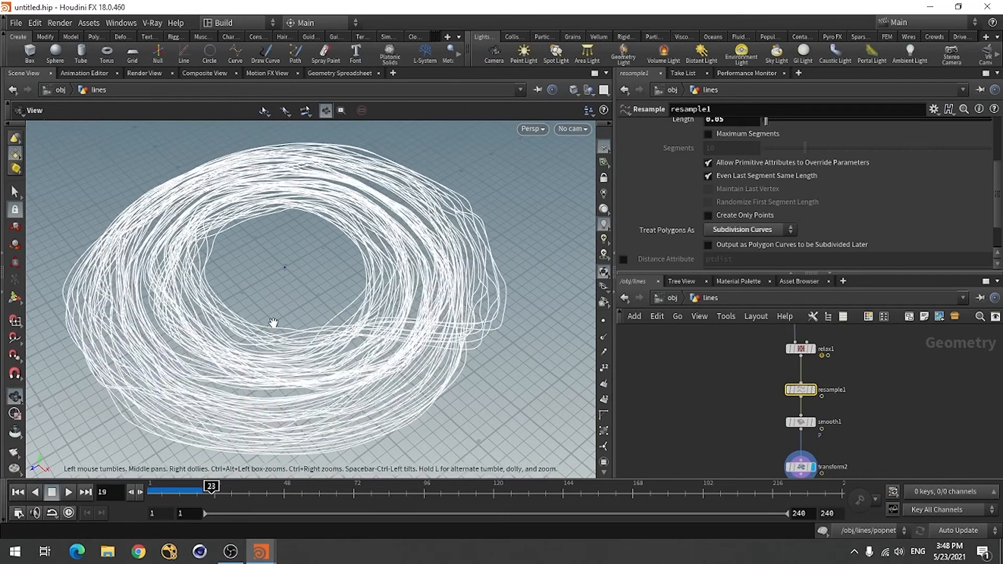
drag(329, 347, 569, 401)
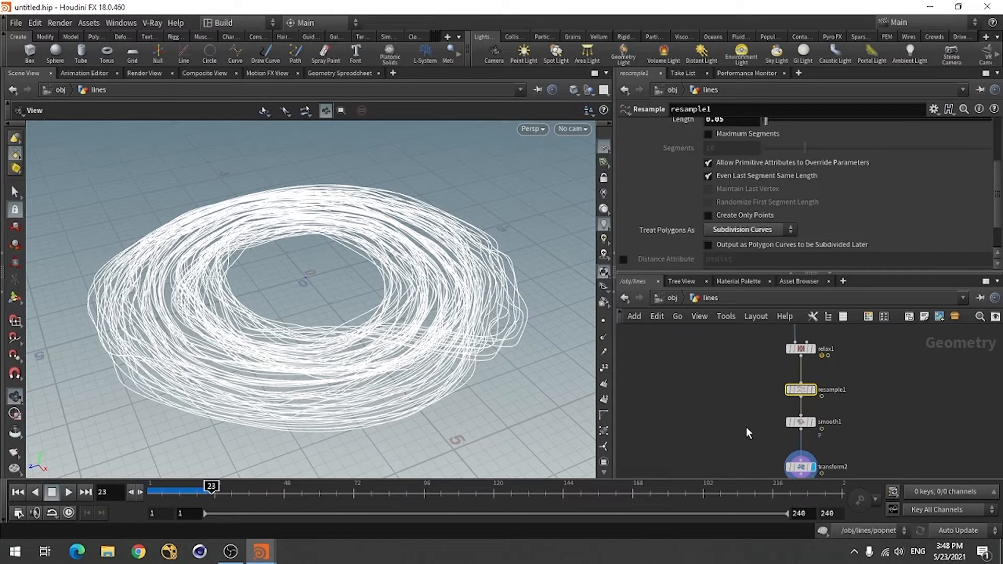
scroll(721, 431, down, 5)
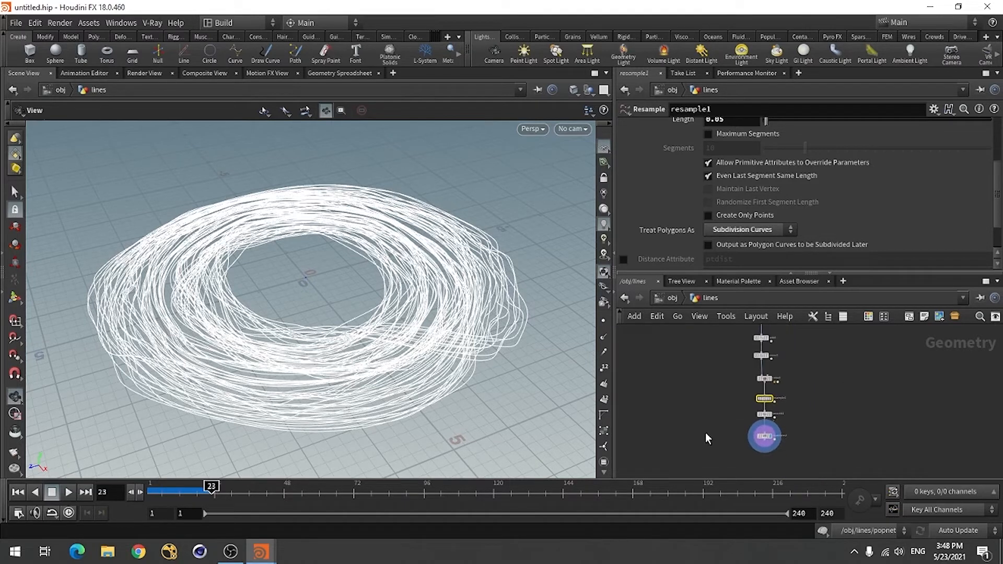
Step: Add a Bend node below transform2, connect transform2's output to its first input and display it
middle_drag(681, 427, 734, 435)
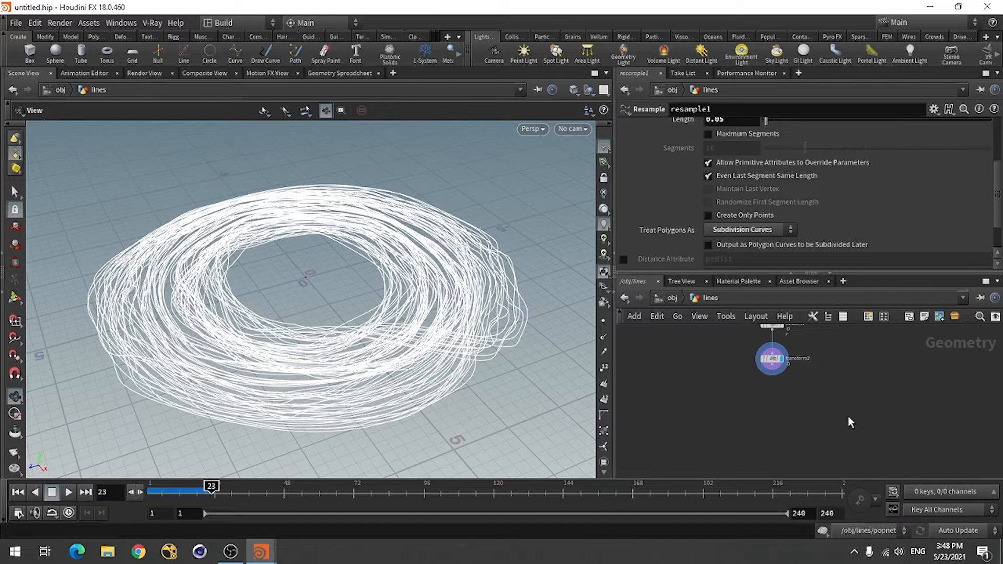
key(Tab)
text(ben)
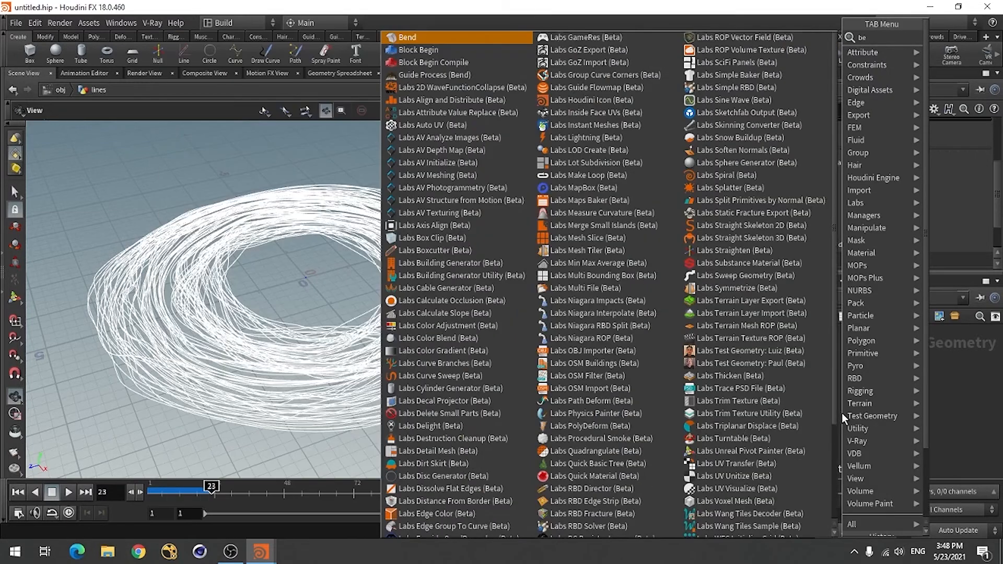
click(779, 32)
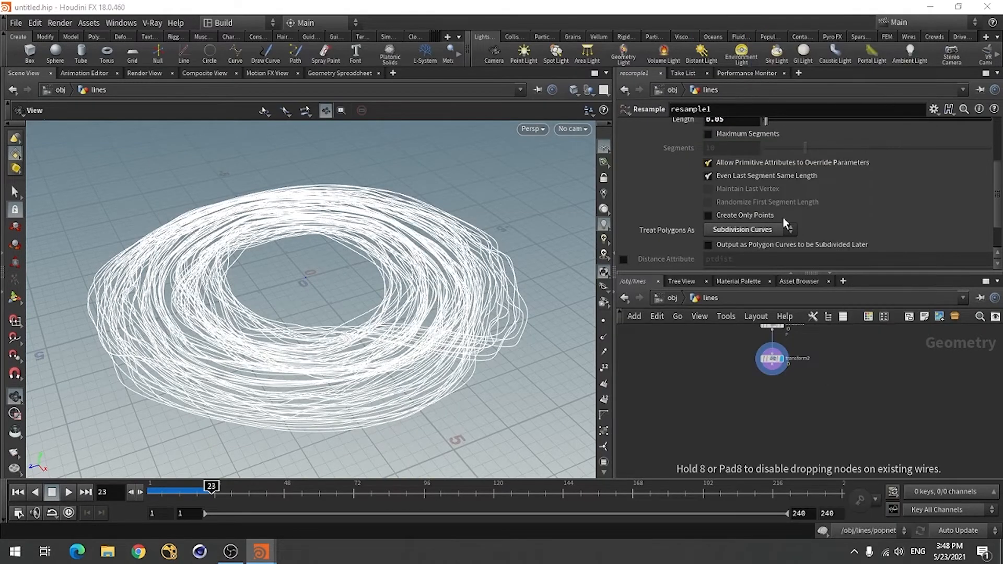
click(771, 396)
scroll(770, 402, up, 3)
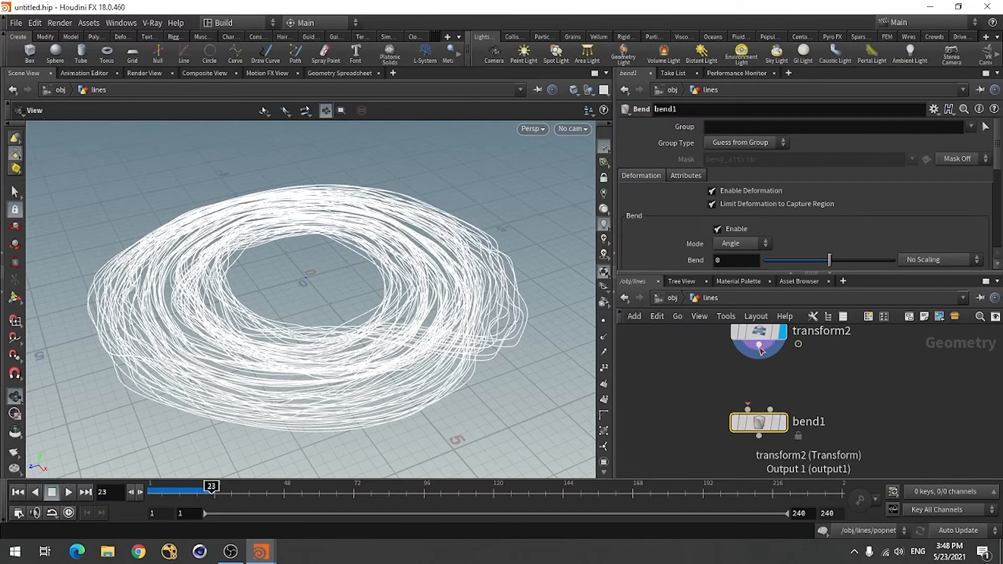
click(748, 409)
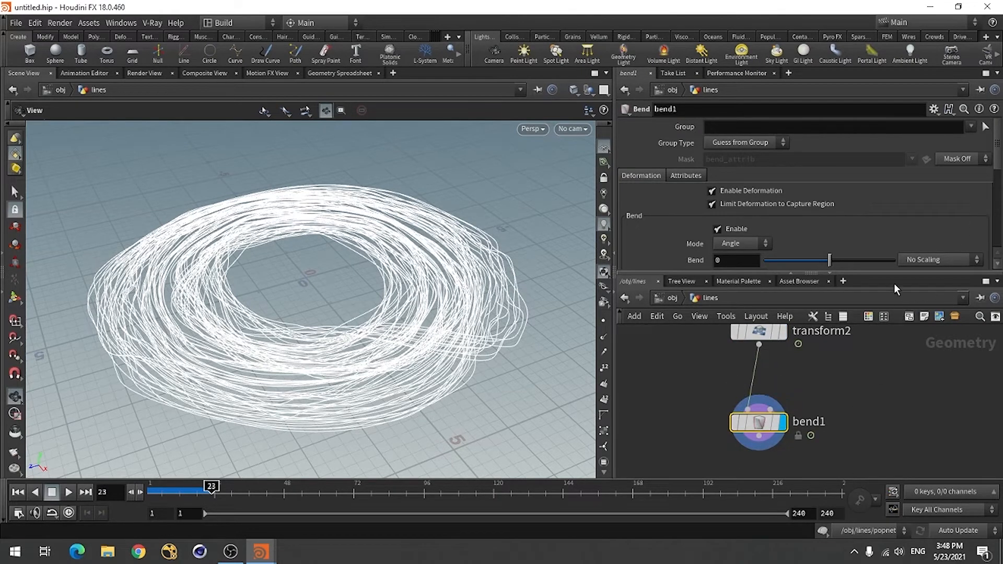
Step: Set bend1's Bend angle to 90 so the ring of lines folds upward
drag(894, 273, 910, 342)
scroll(909, 313, down, 3)
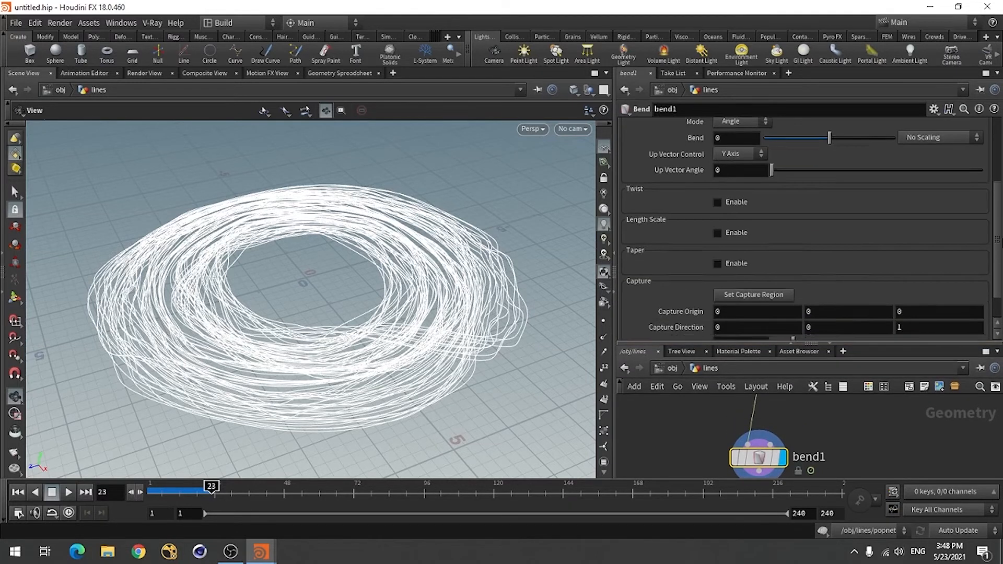
scroll(809, 228, down, 2)
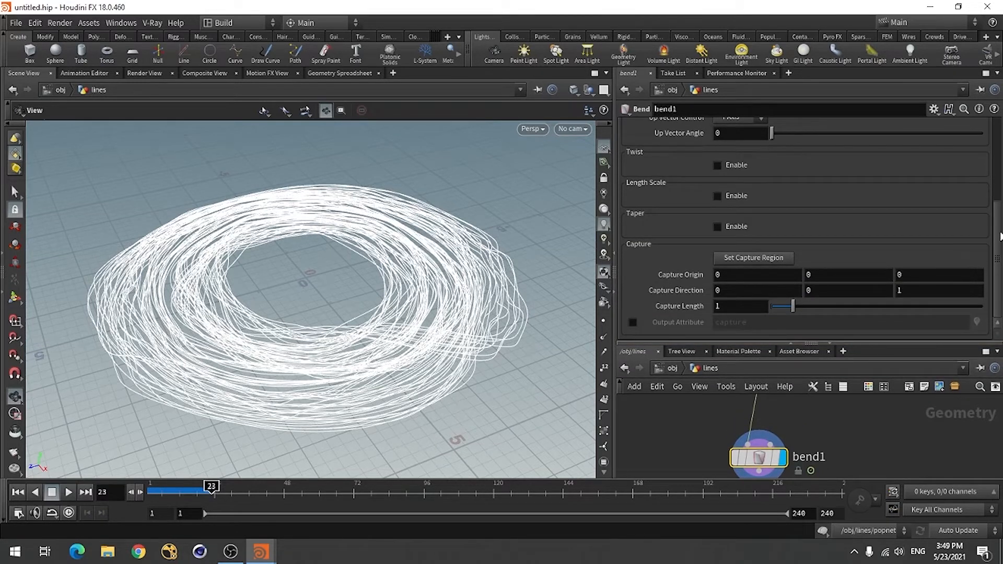
drag(998, 232, 999, 166)
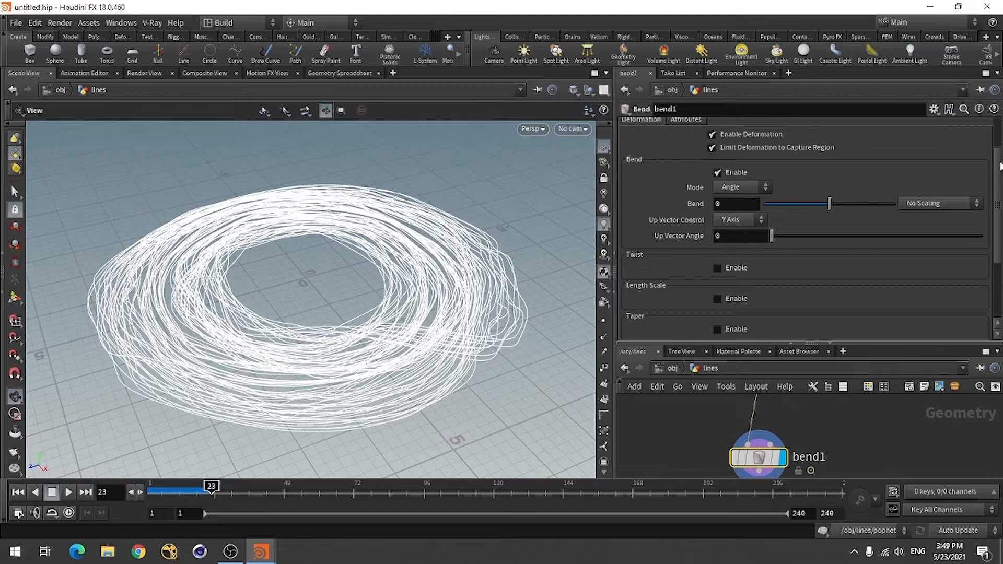
click(744, 210)
key(Return)
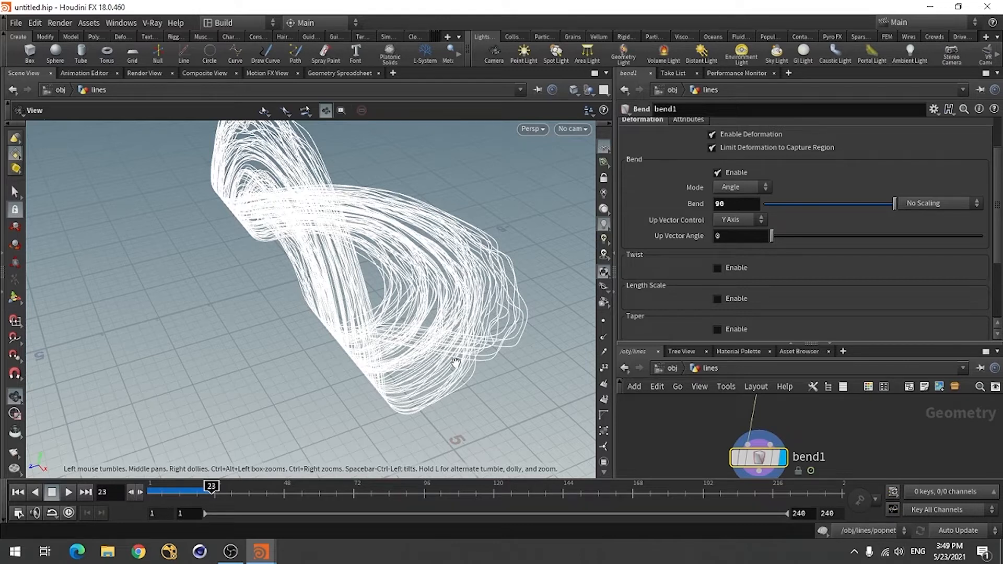
Step: Set bend1's Capture Length to 3 and its Capture Origin Z to -0.2
drag(997, 232, 998, 301)
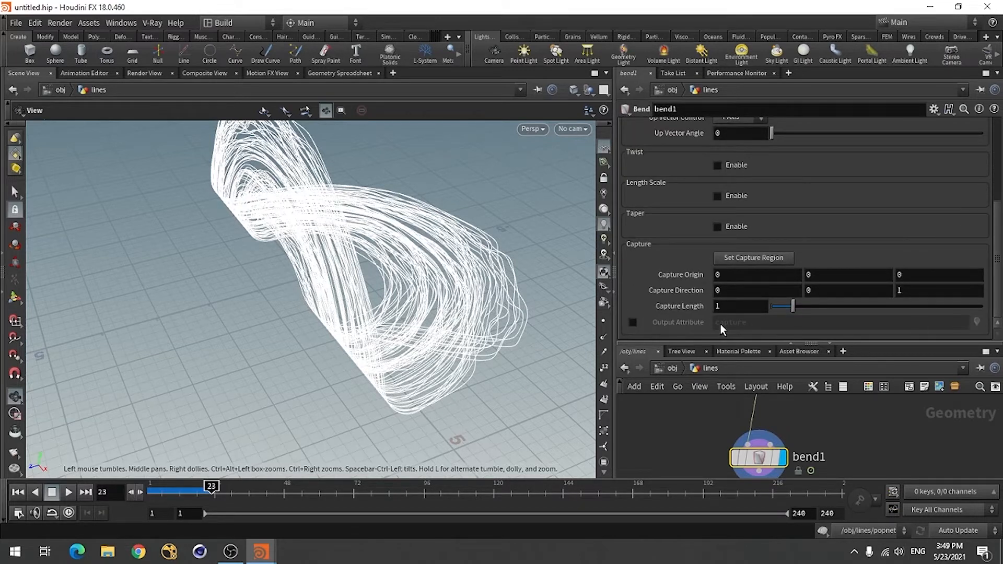
double_click(742, 311)
key(Return)
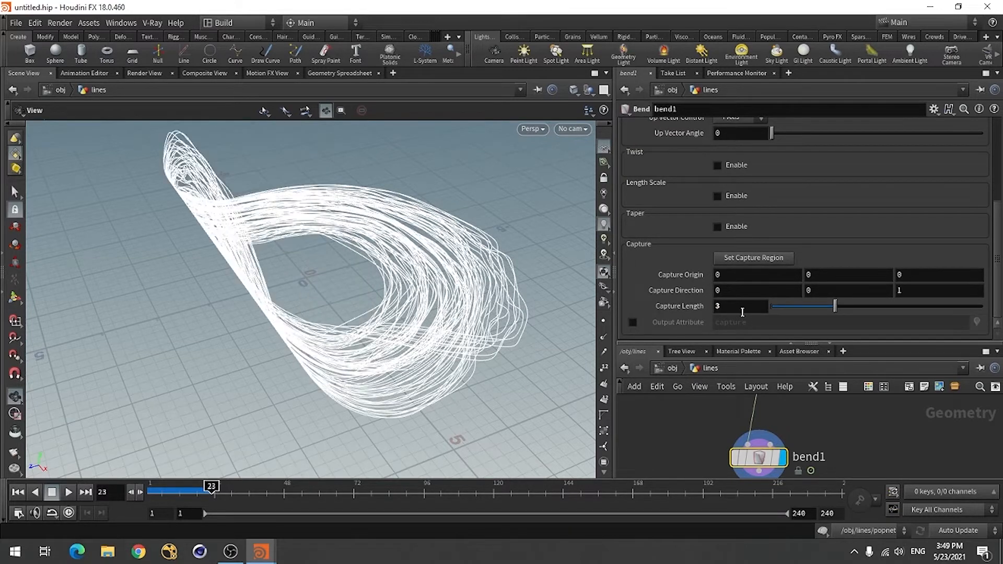
double_click(906, 275)
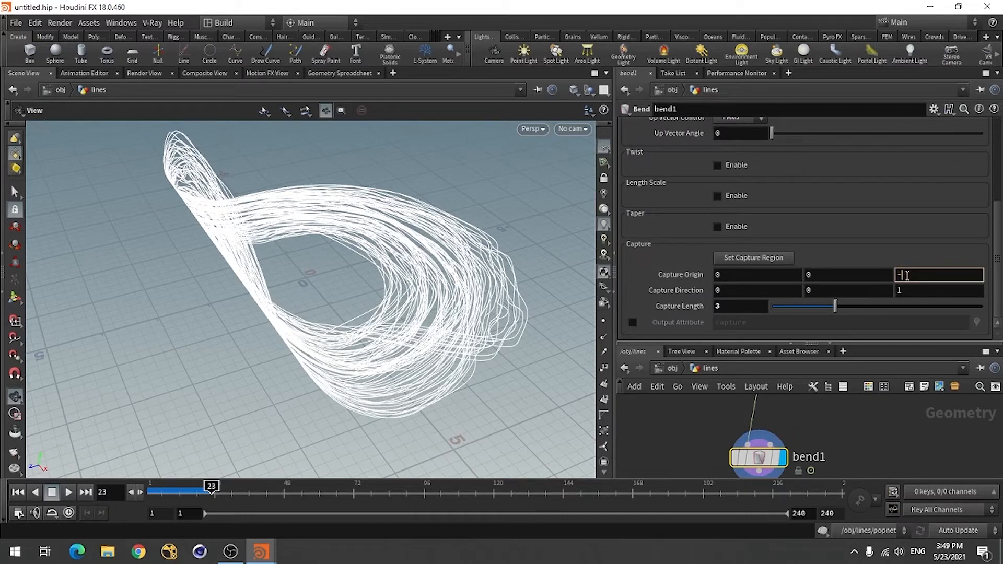
key(Return)
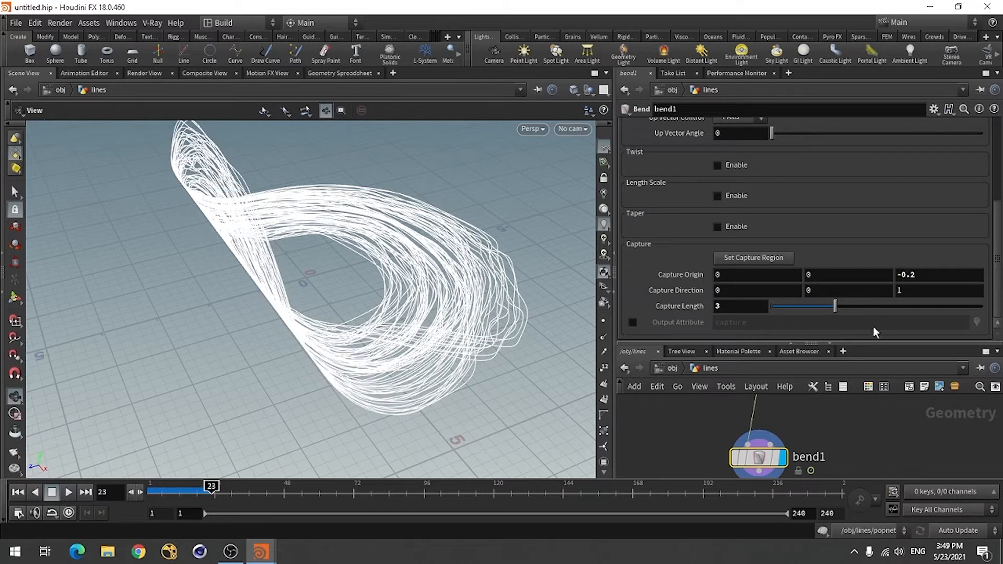
Step: Set bend1's Capture Origin Z to -0.3 and check the bent lines from several angles
click(940, 273)
text(3)
key(Return)
drag(369, 344, 243, 303)
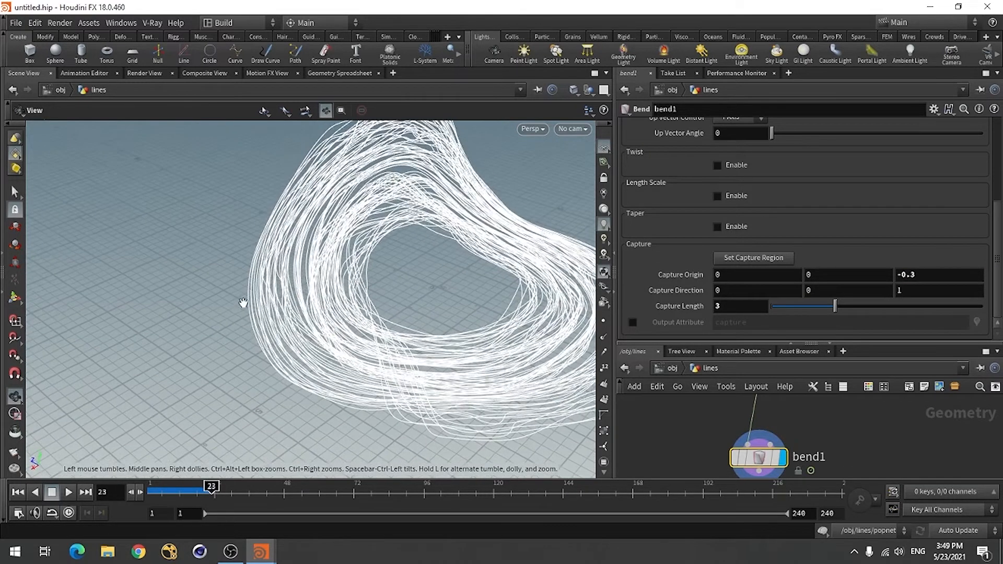
drag(417, 331, 336, 312)
drag(439, 343, 334, 352)
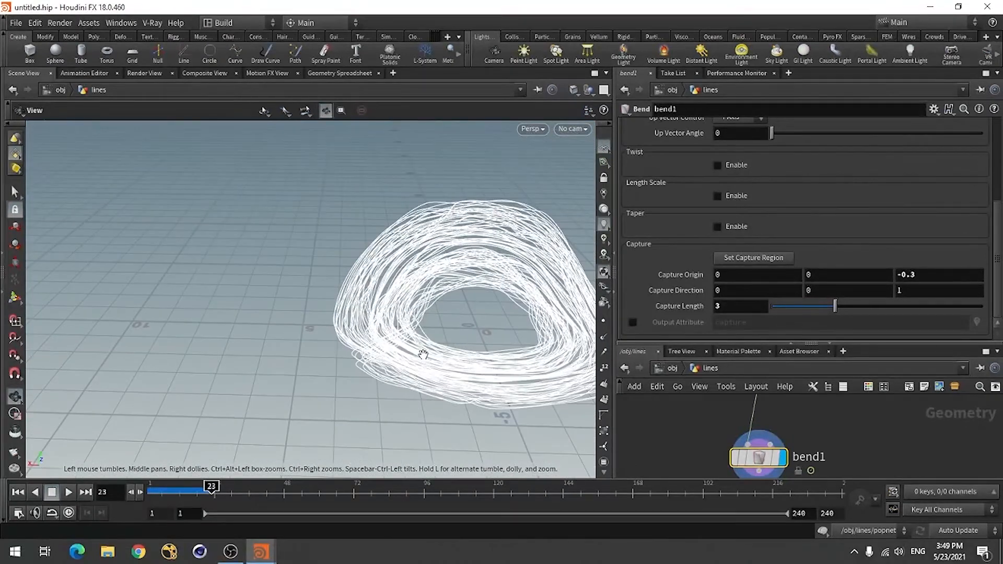
middle_drag(531, 349, 431, 342)
drag(282, 372, 449, 402)
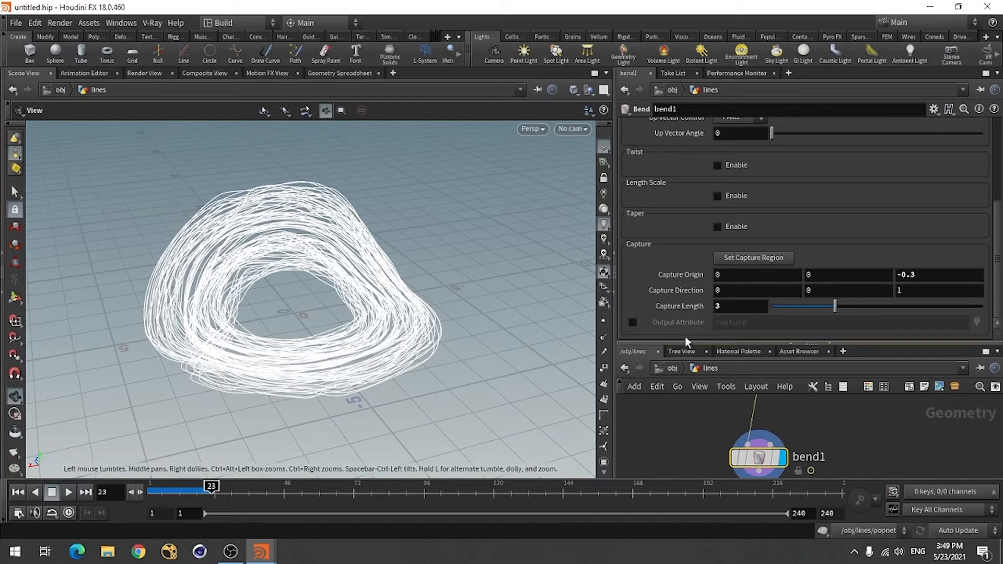
Step: Add a PolyWire node below bend1, connect it to bend1's output and display it
drag(788, 343, 795, 282)
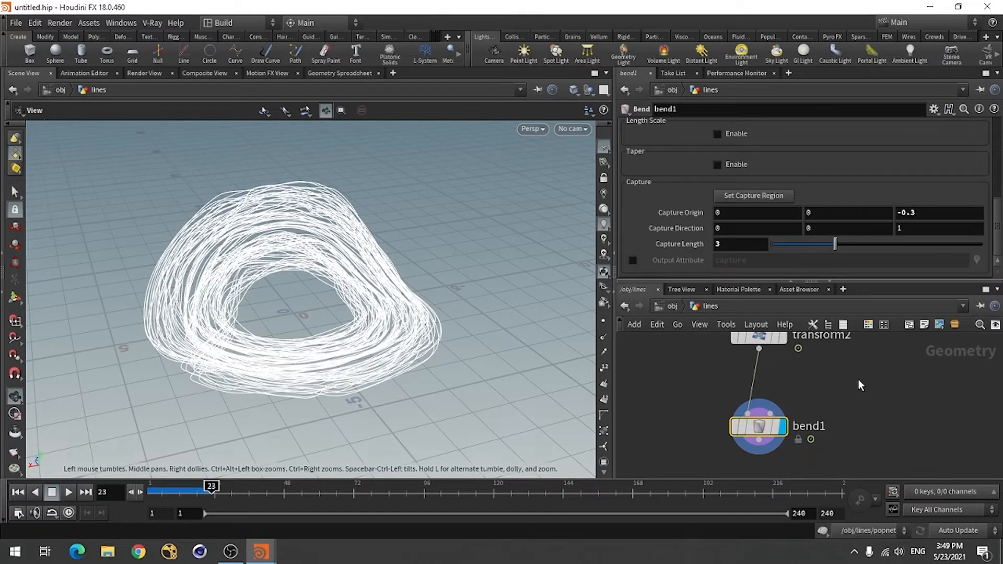
scroll(858, 380, down, 3)
key(Tab)
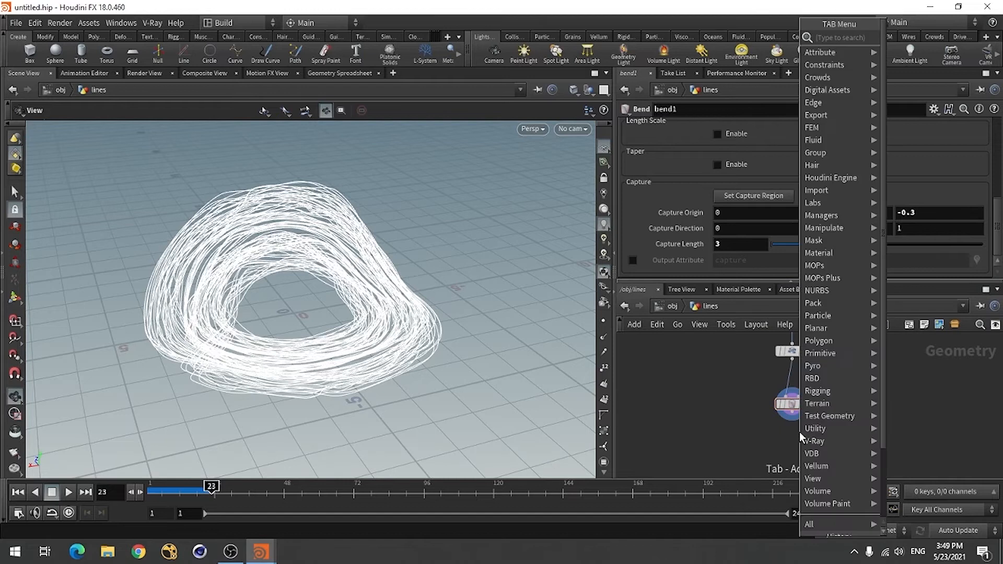
text(poly)
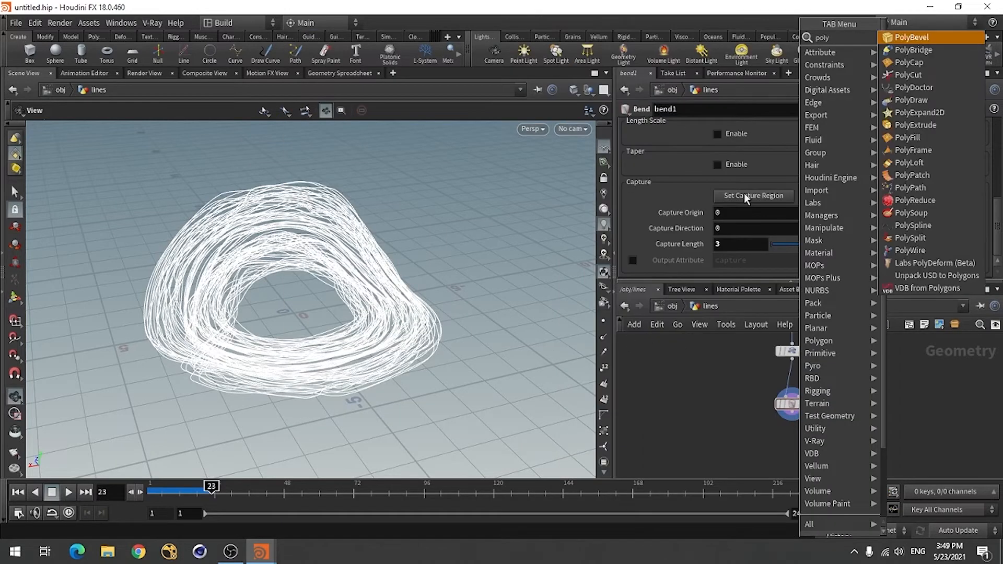
click(910, 250)
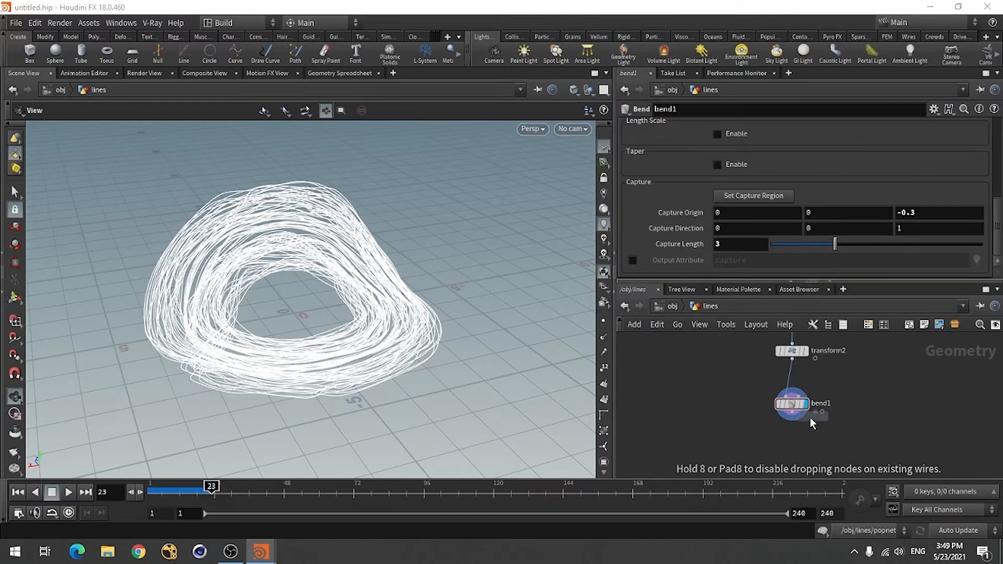
click(794, 445)
click(793, 441)
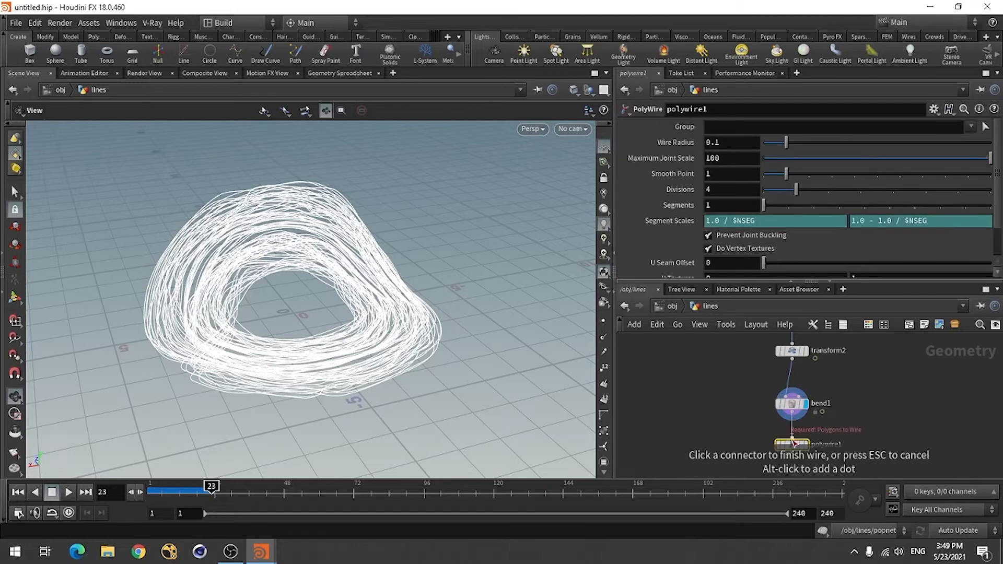
click(793, 441)
click(805, 445)
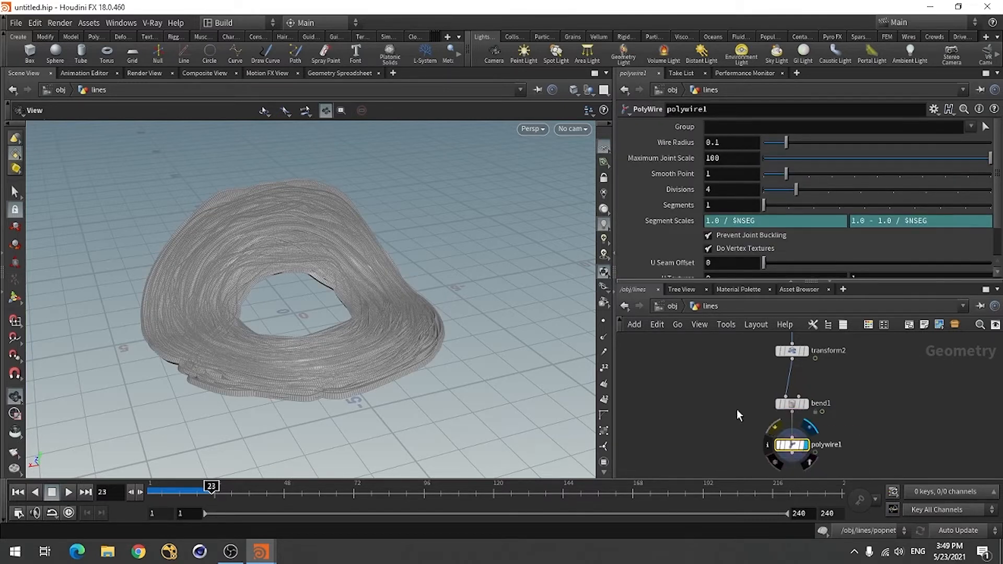
Step: Try polywire1's Wire Radius at 0.001 and 0.002, checking the wire thickness up close
right_drag(245, 319, 341, 341)
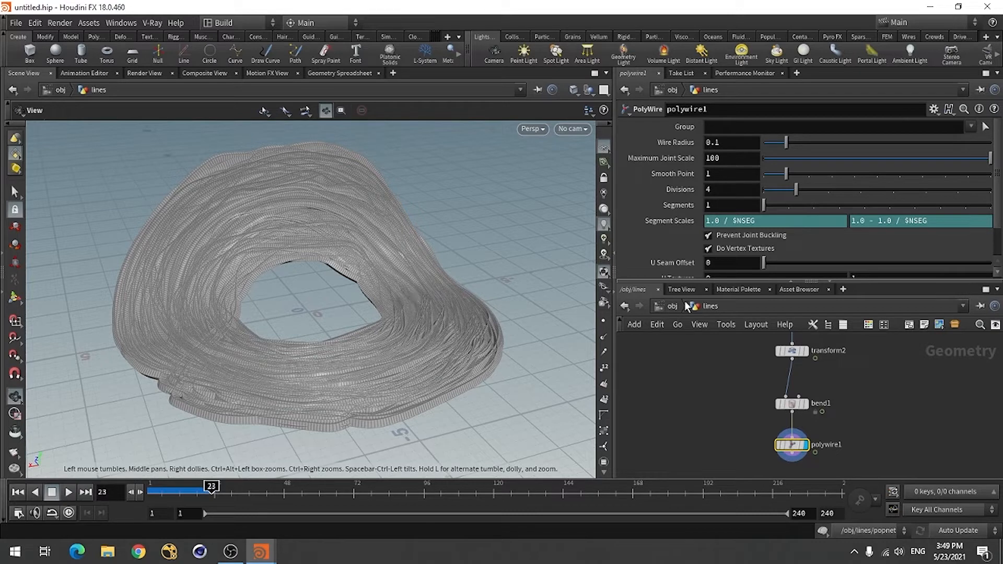
click(752, 141)
text(001)
key(Return)
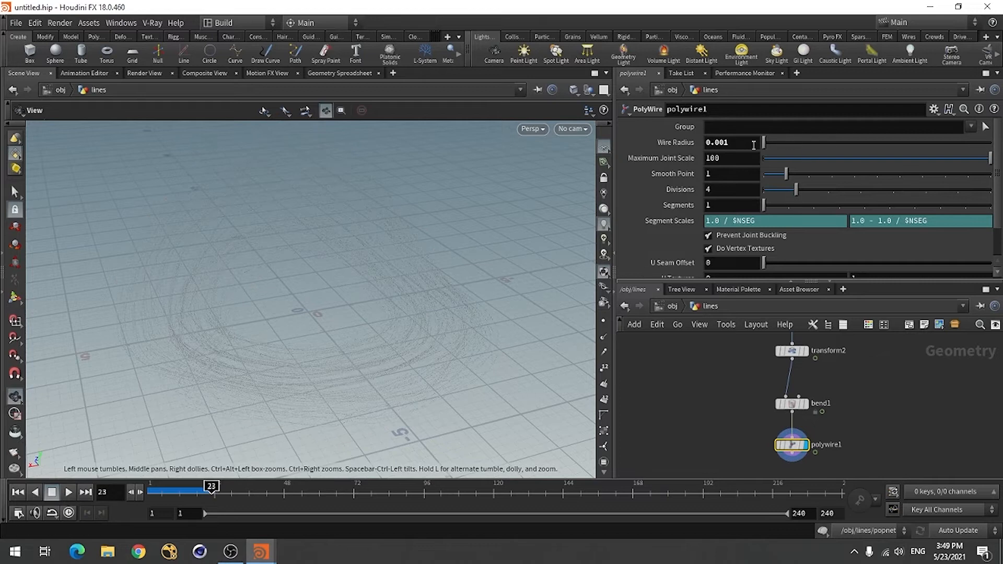
click(740, 143)
key(Return)
drag(311, 347, 240, 364)
right_drag(240, 364, 367, 354)
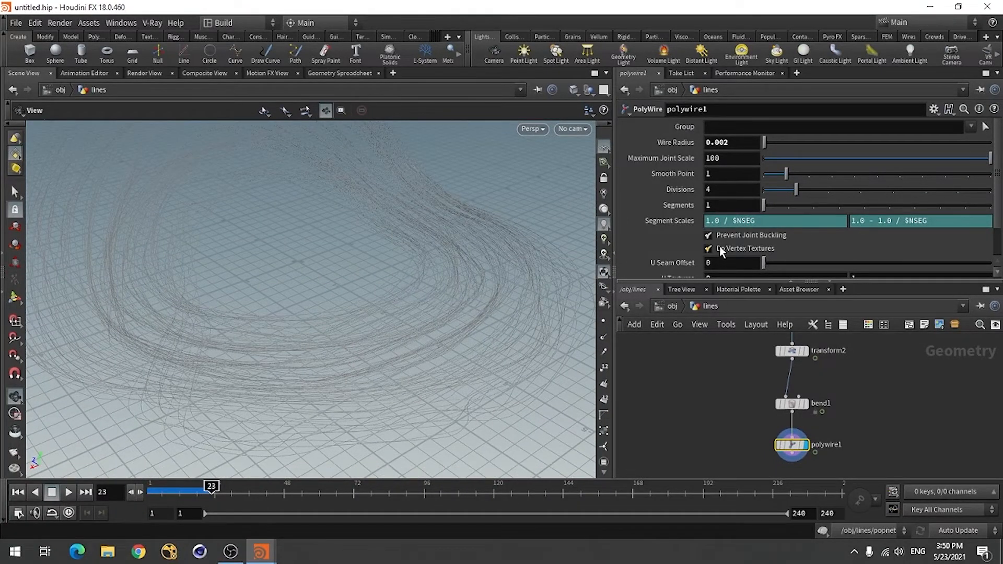
Step: Set polywire1's Divisions to 8 and check the wires from a low angle
double_click(720, 190)
text(8)
key(Return)
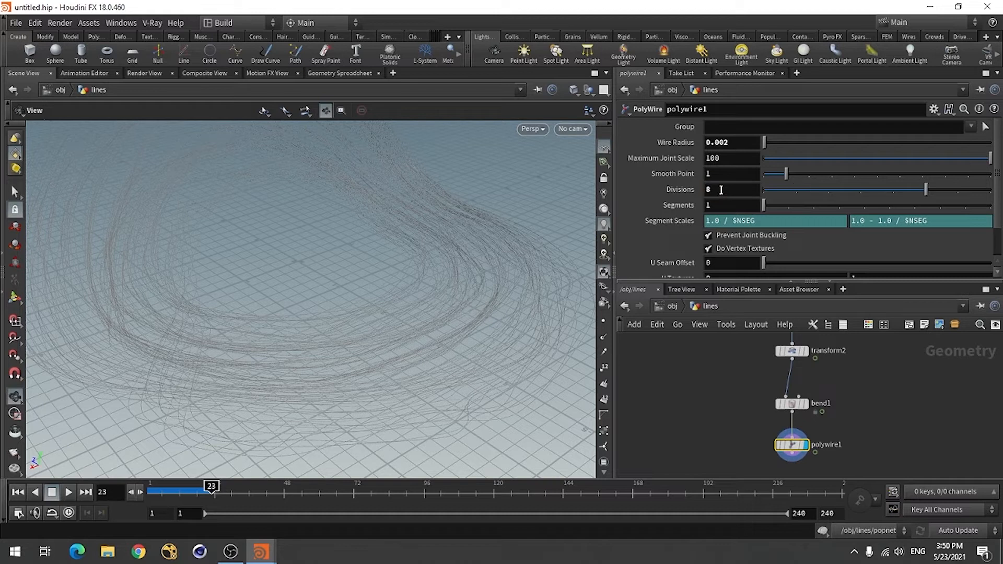
drag(312, 348, 547, 265)
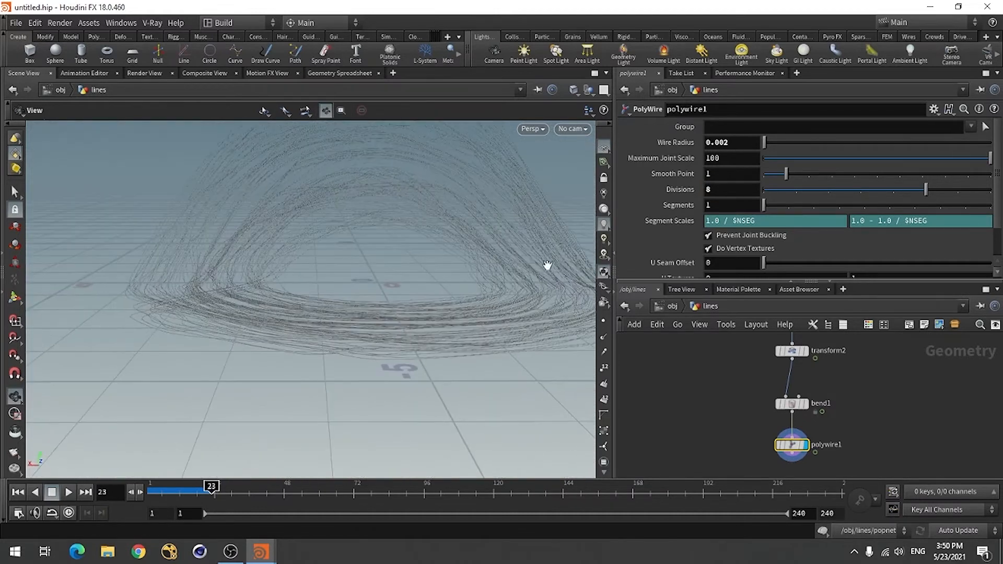
Step: Set polywire1's Wire Radius to 0.003 and check the whole wire shape
click(737, 143)
key(Return)
mouse_move(271, 331)
mouse_down()
mouse_move(321, 351)
mouse_move(394, 329)
mouse_move(307, 369)
mouse_move(242, 335)
mouse_move(262, 331)
mouse_up()
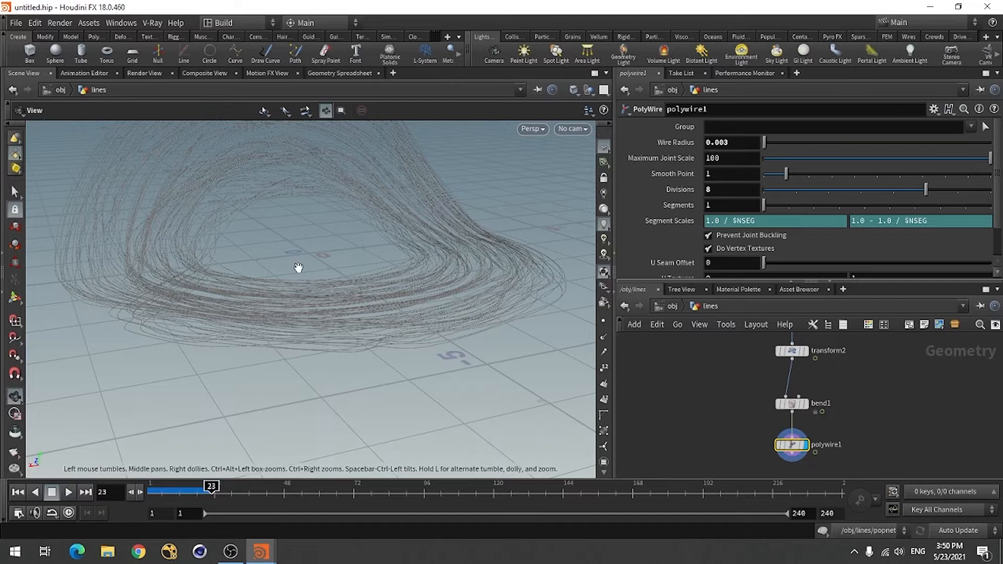
drag(305, 329, 333, 336)
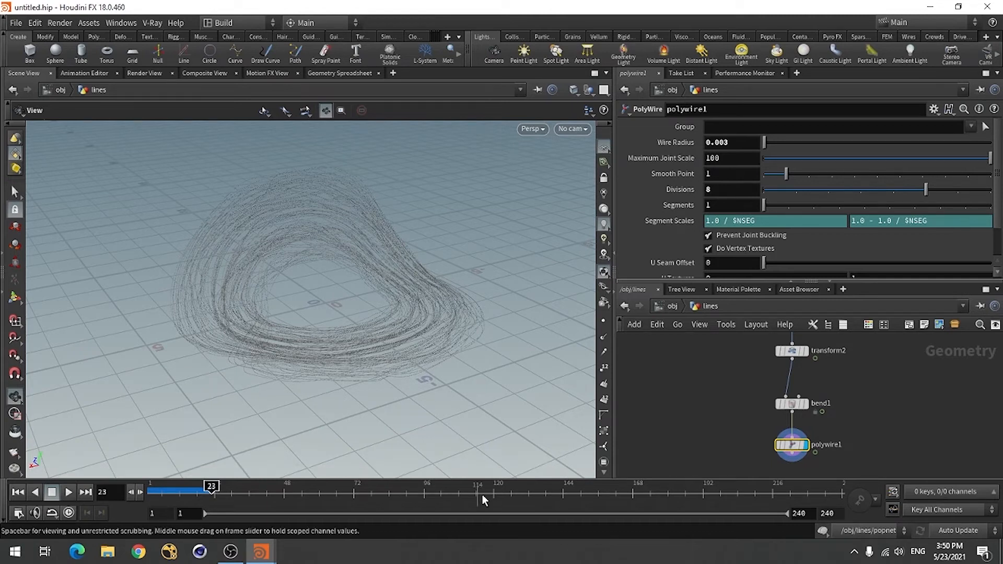
Step: Create a Transform node in the lines network
key(Tab)
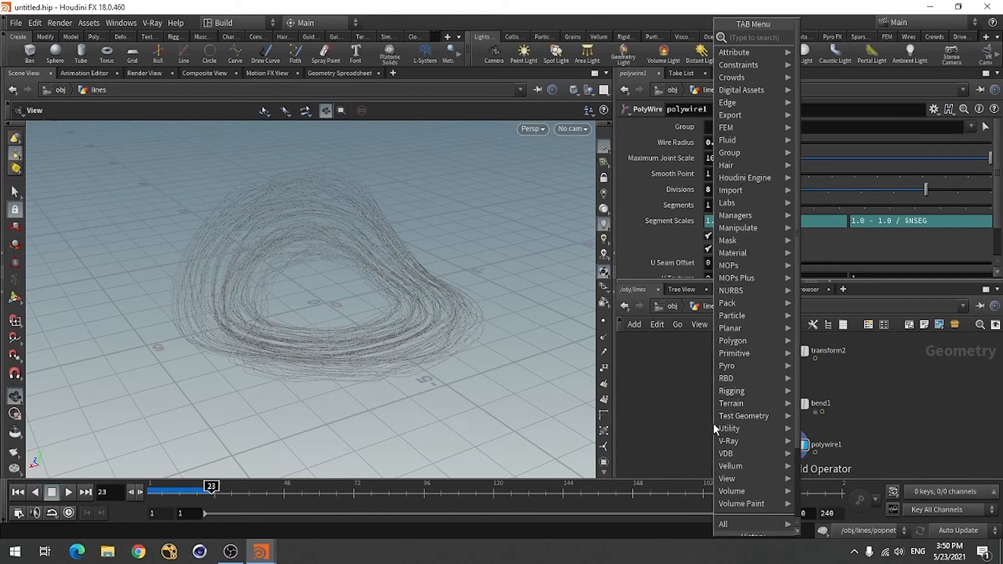
text(tra)
click(808, 64)
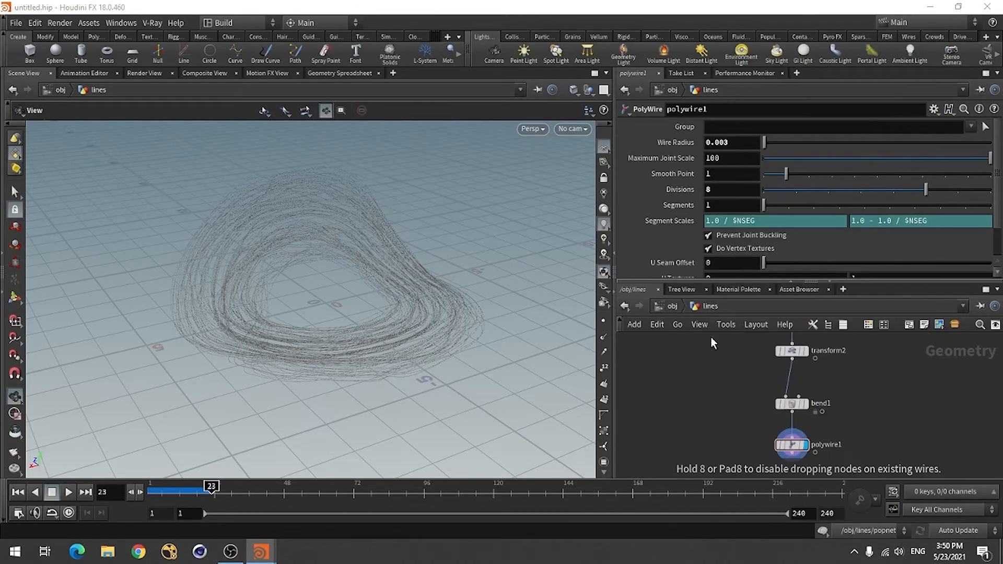
Step: Add a Transform node branching off transform2's output and display its result
click(705, 389)
click(705, 380)
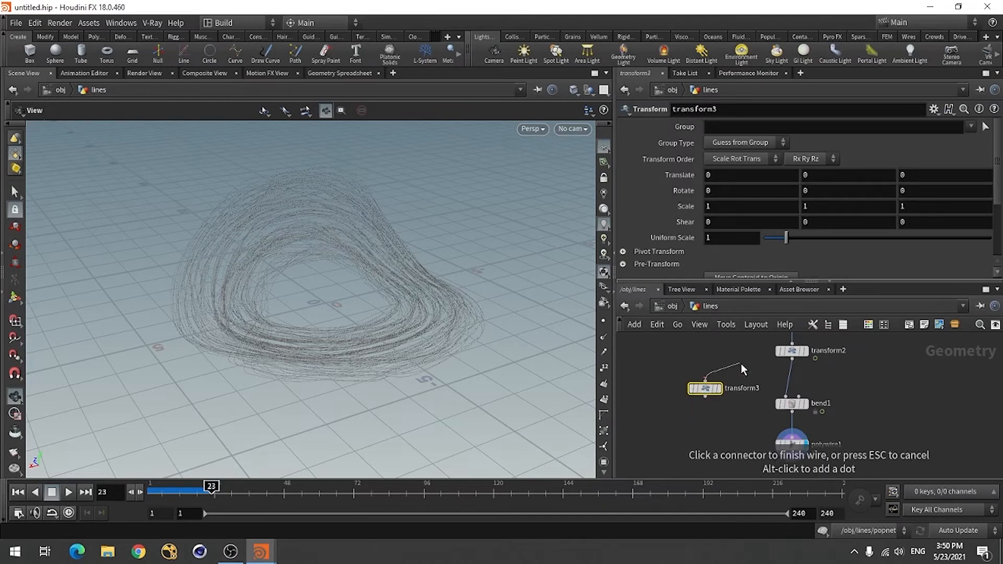
click(765, 365)
click(718, 390)
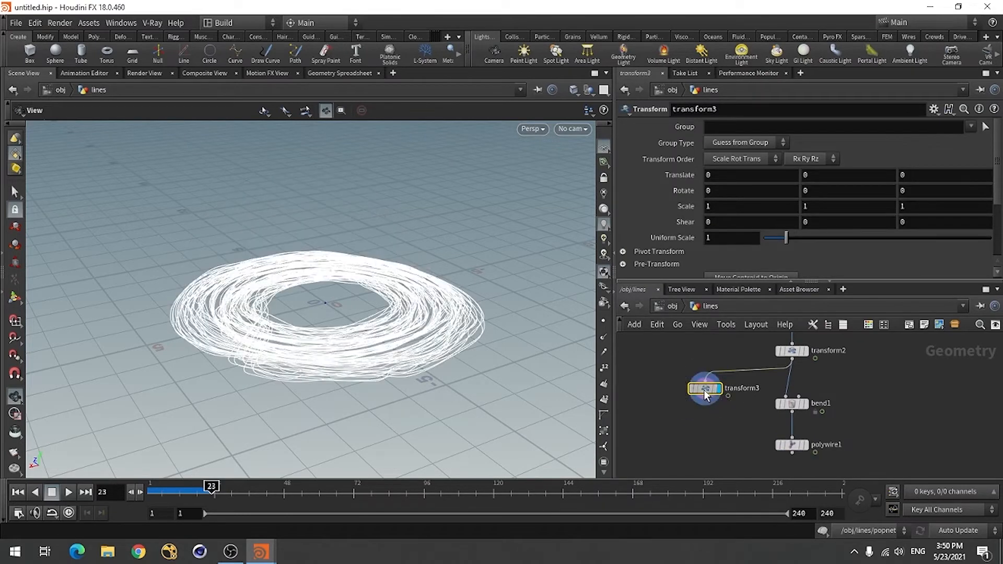
mouse_move(701, 393)
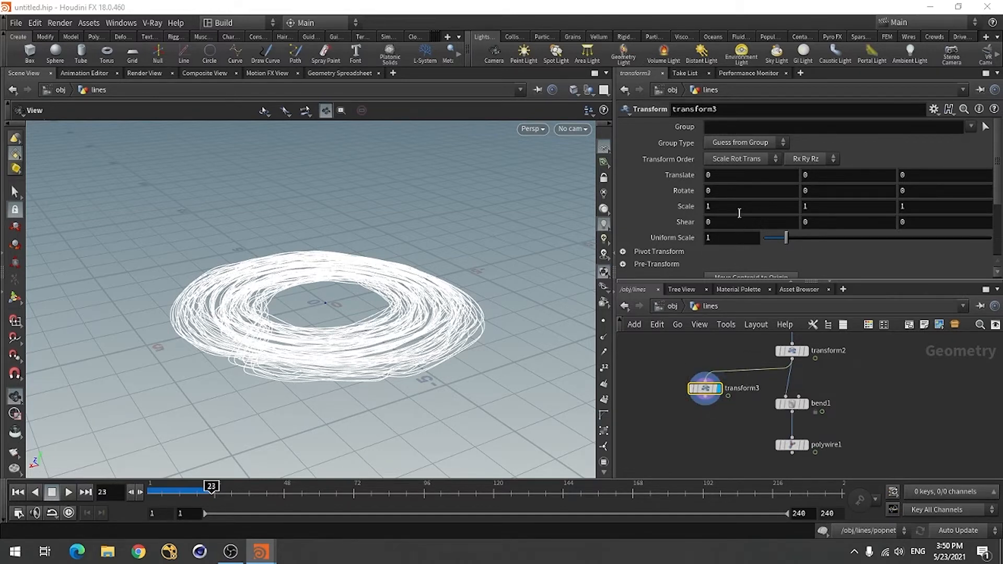
Step: Set transform3's Z translation to 1.8 and its rotation to 90 in X and 180 in Y
click(914, 177)
text(1.8)
key(Return)
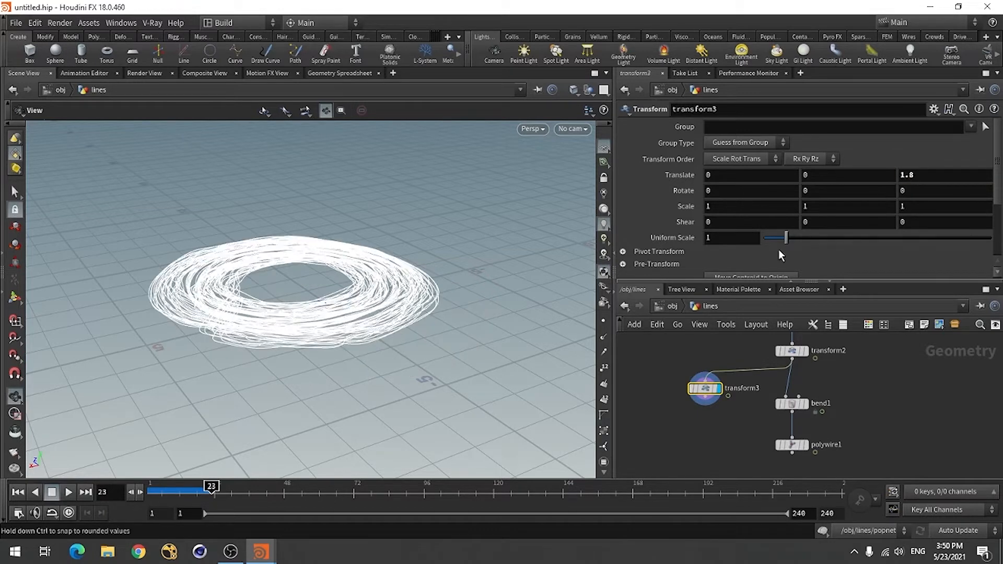
click(743, 191)
text(9)
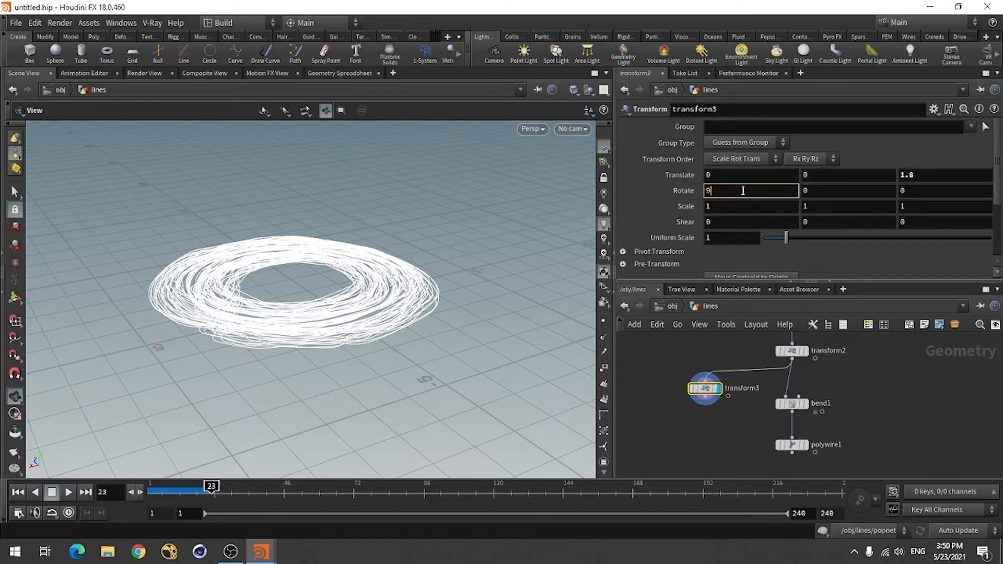
text(0)
click(817, 190)
text(18)
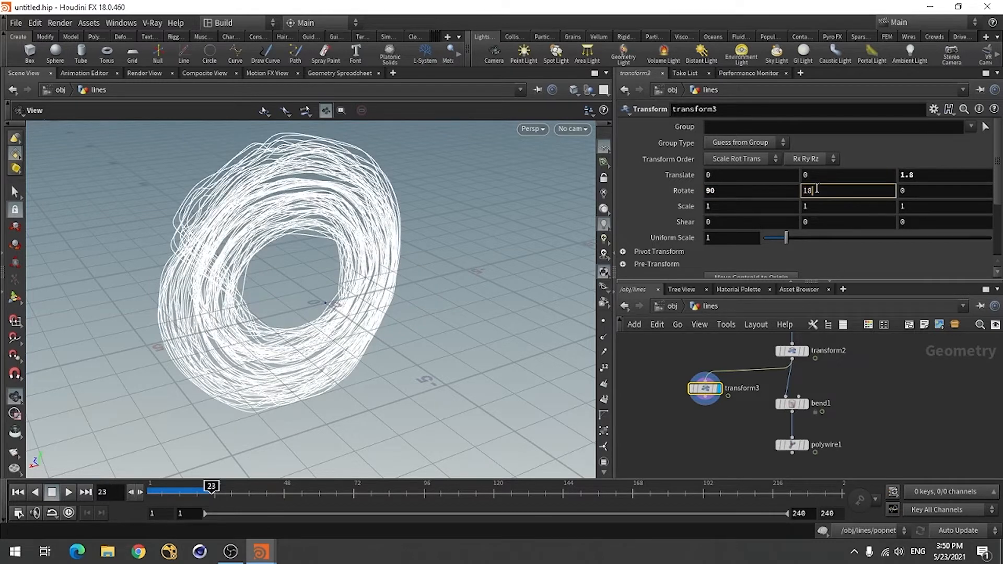
text(0)
key(Return)
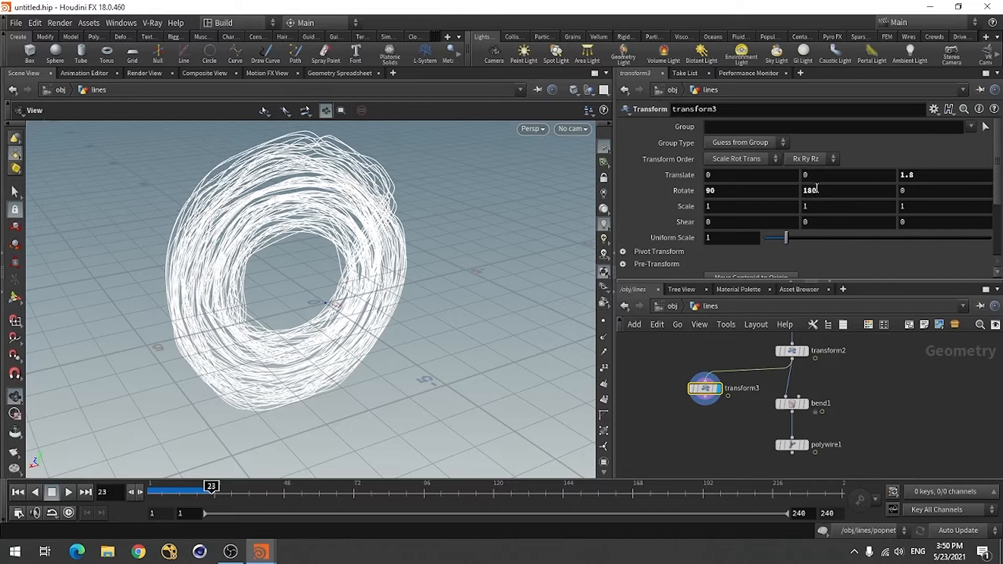
Step: Set transform3's X scale to 1.2 and its uniform scale to 0.8
click(718, 207)
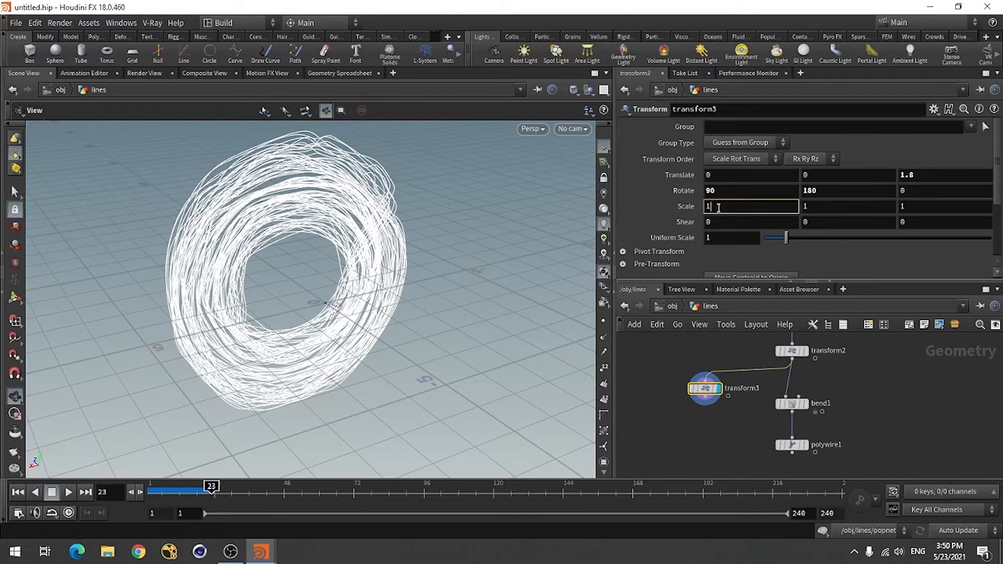
text(.2)
key(Return)
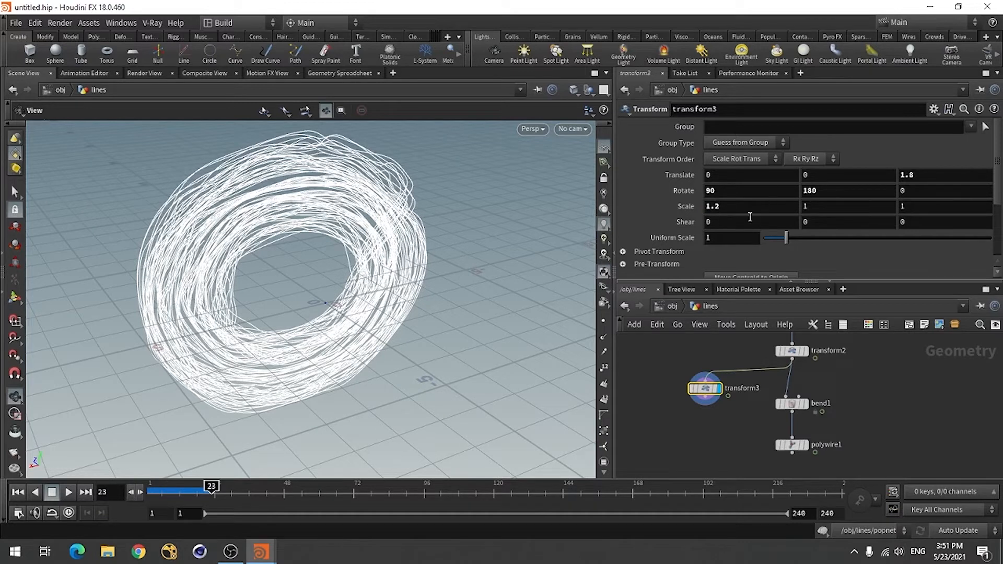
double_click(733, 236)
text(.8)
key(Return)
drag(313, 303, 524, 401)
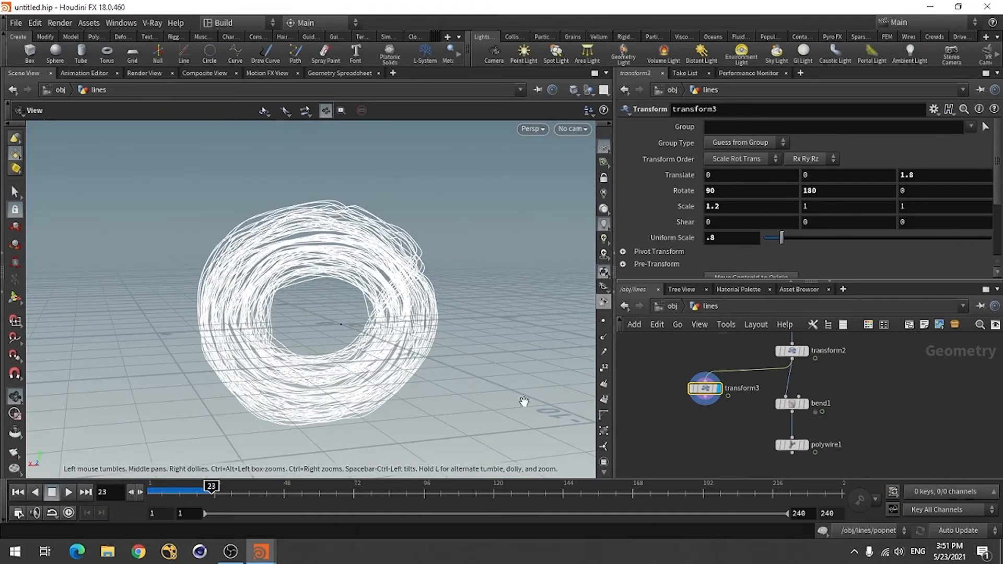
Step: Duplicate the polywire1 node, feed the copy from transform3, and display the copy
click(792, 446)
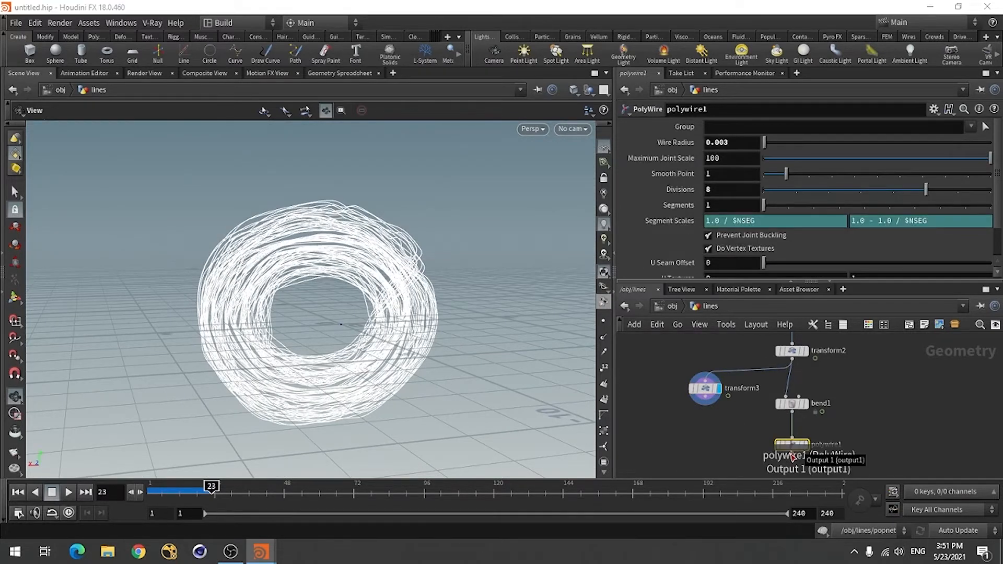
key(ctrl+c)
key(ctrl+v)
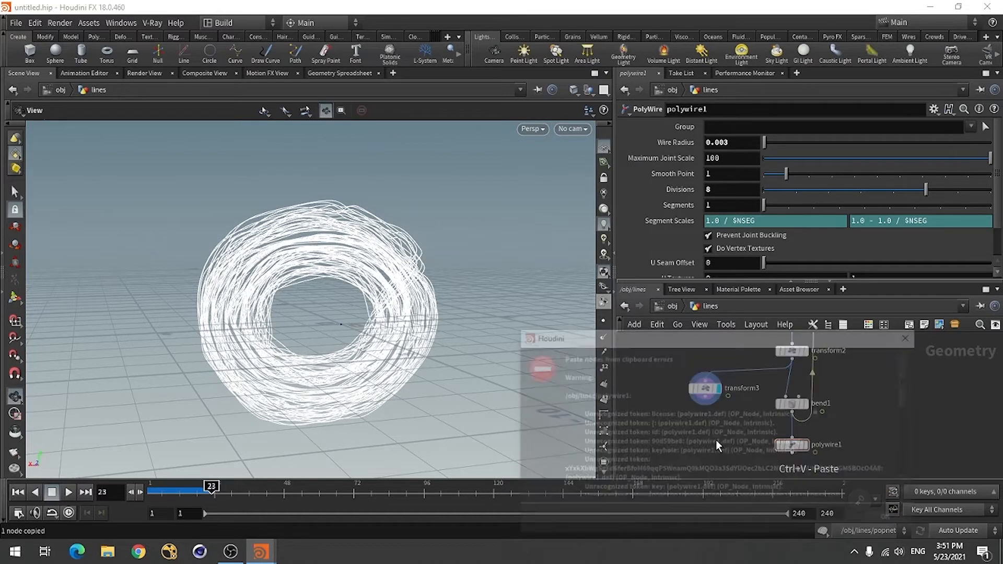
click(884, 519)
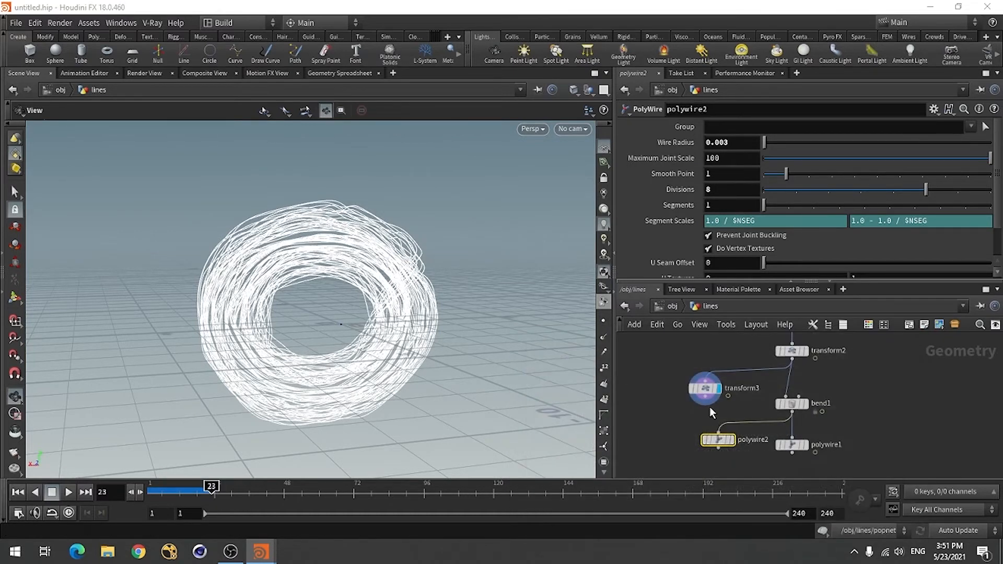
drag(709, 406, 718, 438)
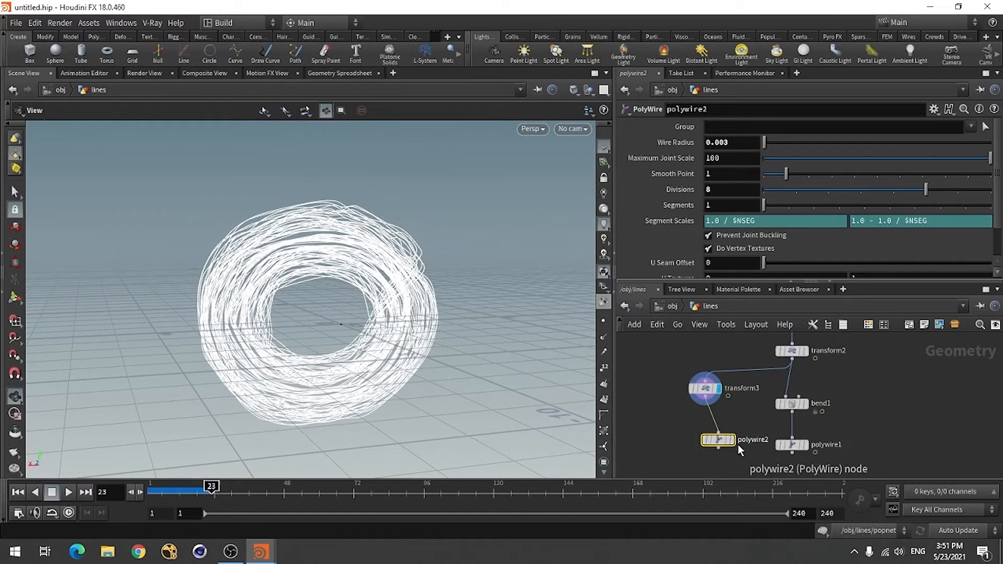
mouse_move(734, 443)
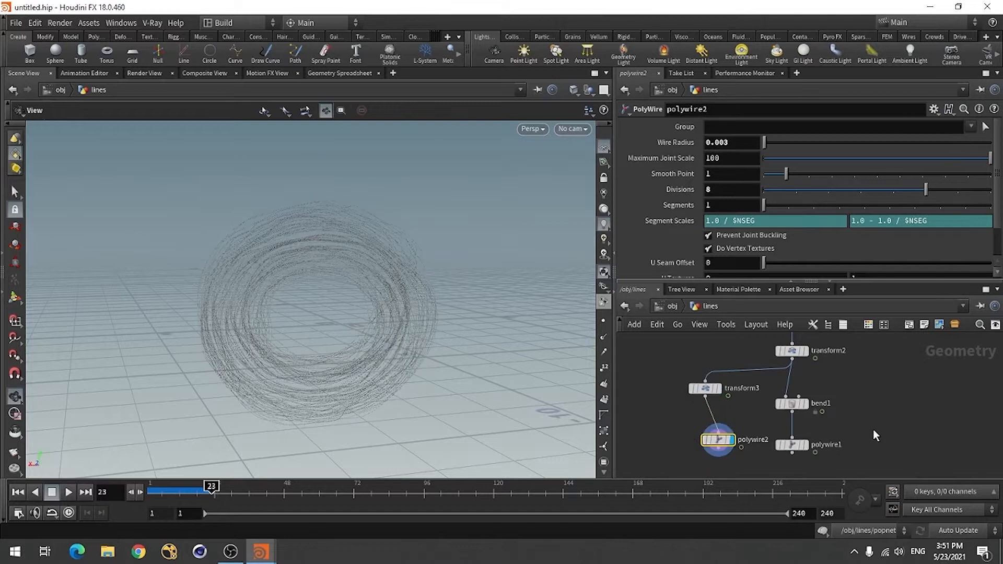
Step: Add a Merge node and place it below the two PolyWire nodes
key(Tab)
text(merg)
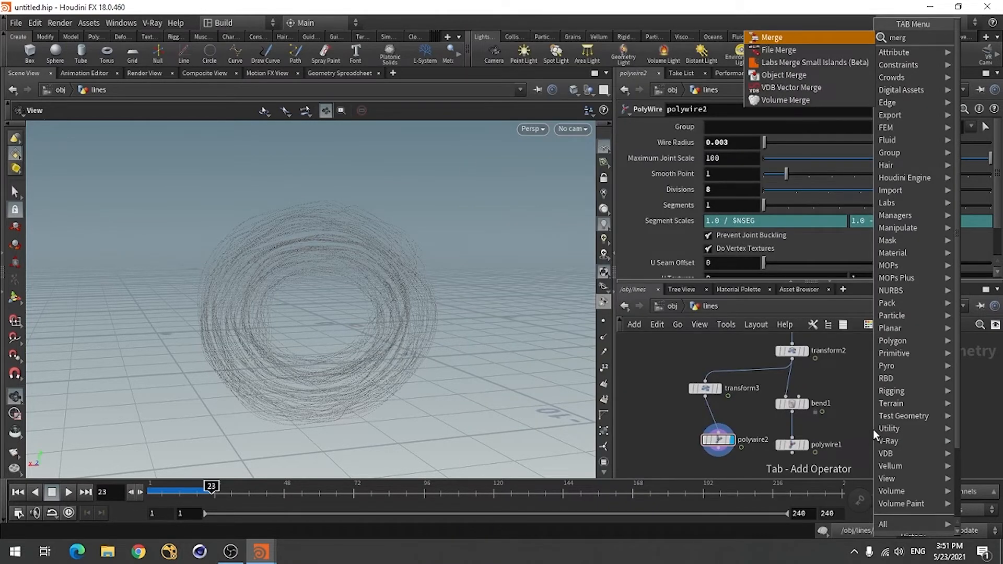
click(810, 36)
click(872, 443)
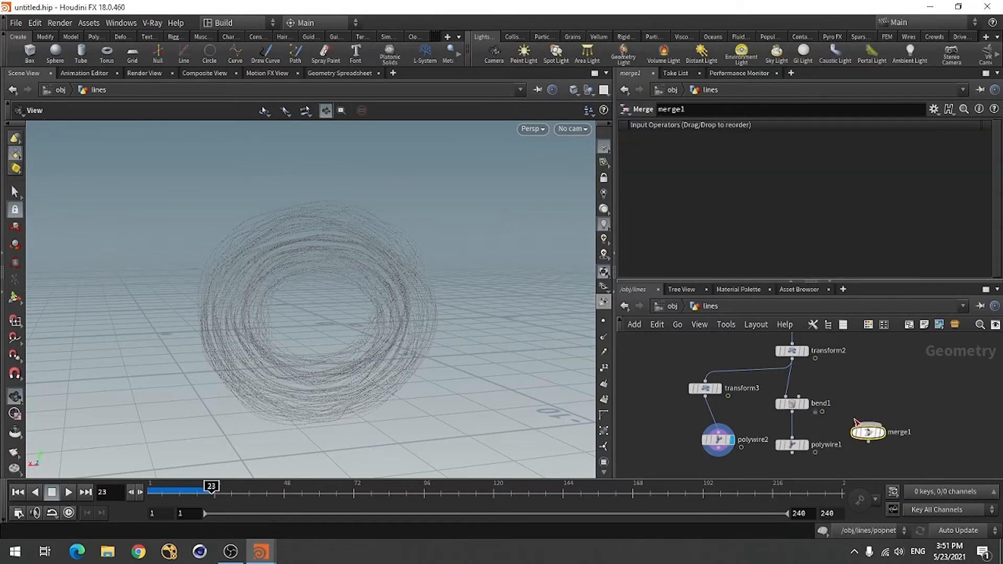
scroll(835, 381, down, 3)
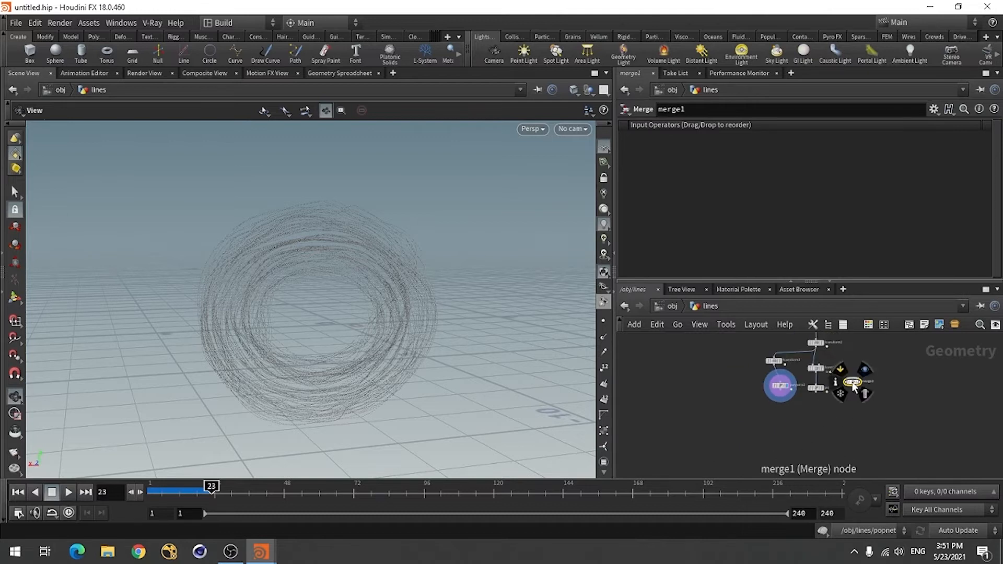
drag(852, 382, 799, 419)
Step: Connect polywire2 and polywire1 to the Merge node and display the merged result
scroll(813, 399, up, 5)
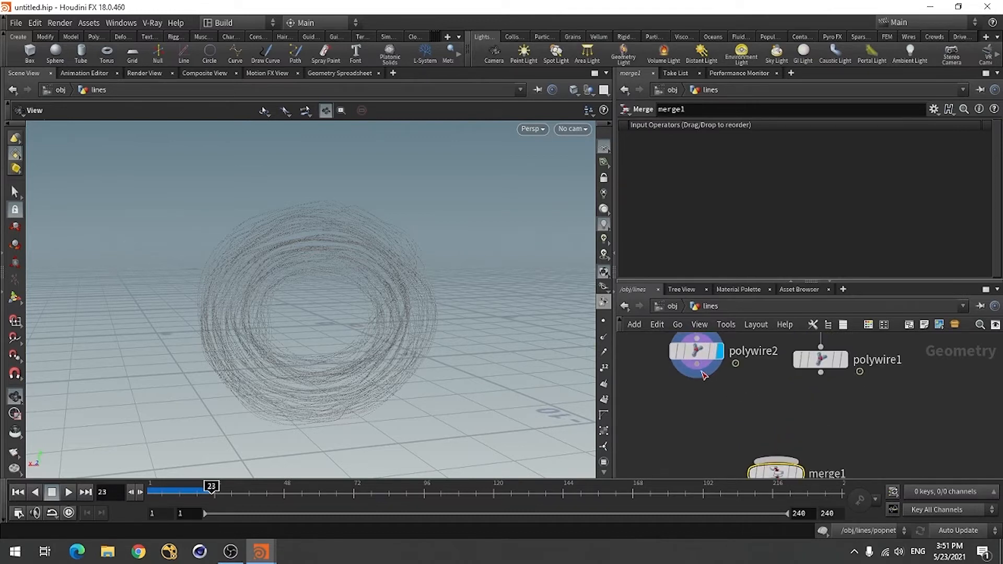
drag(697, 372, 776, 462)
drag(820, 372, 841, 460)
scroll(840, 461, down, 3)
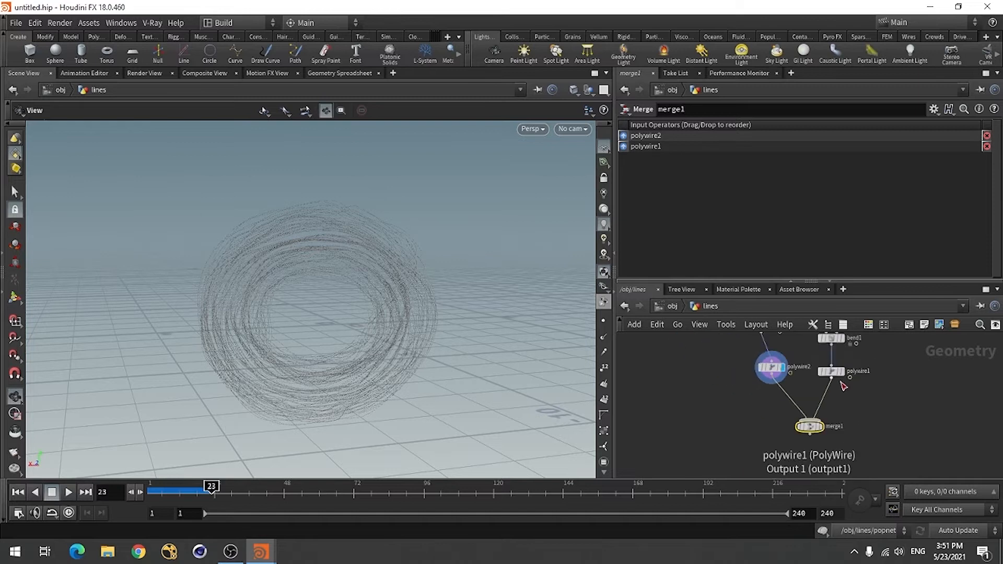
scroll(816, 437, up, 4)
mouse_move(808, 437)
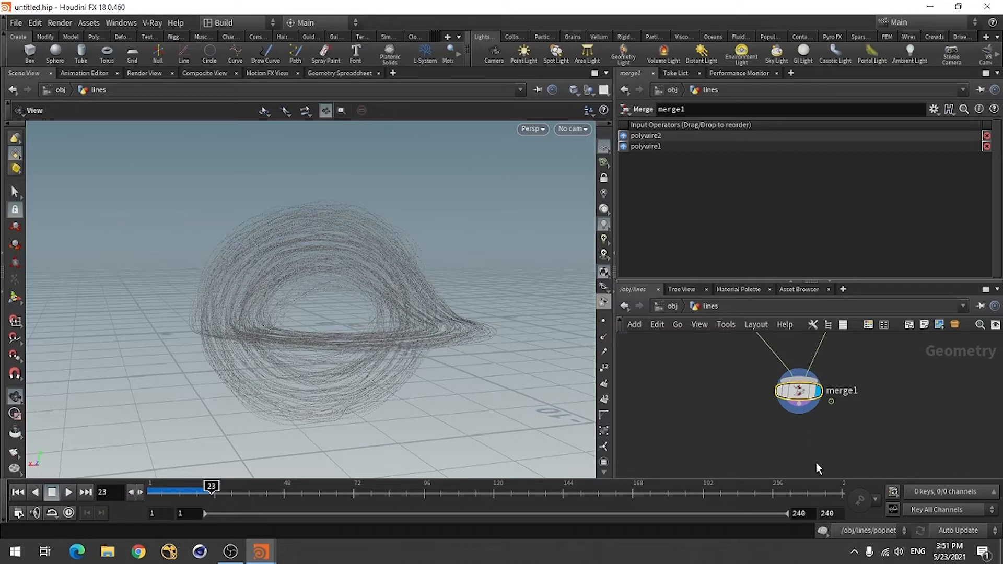
Step: Add a Normal node wired after merge1 and display it
key(Tab)
text(nor)
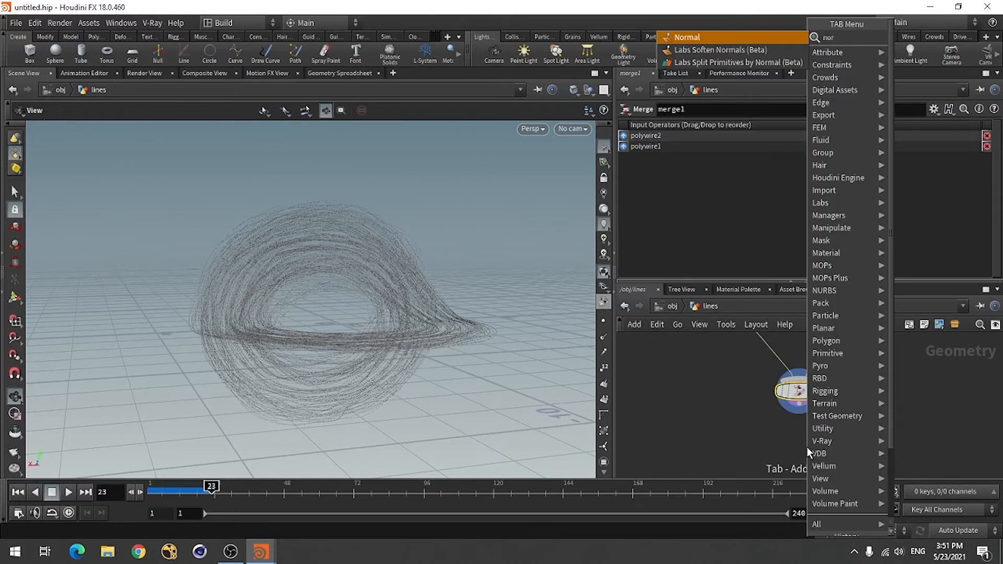
click(709, 41)
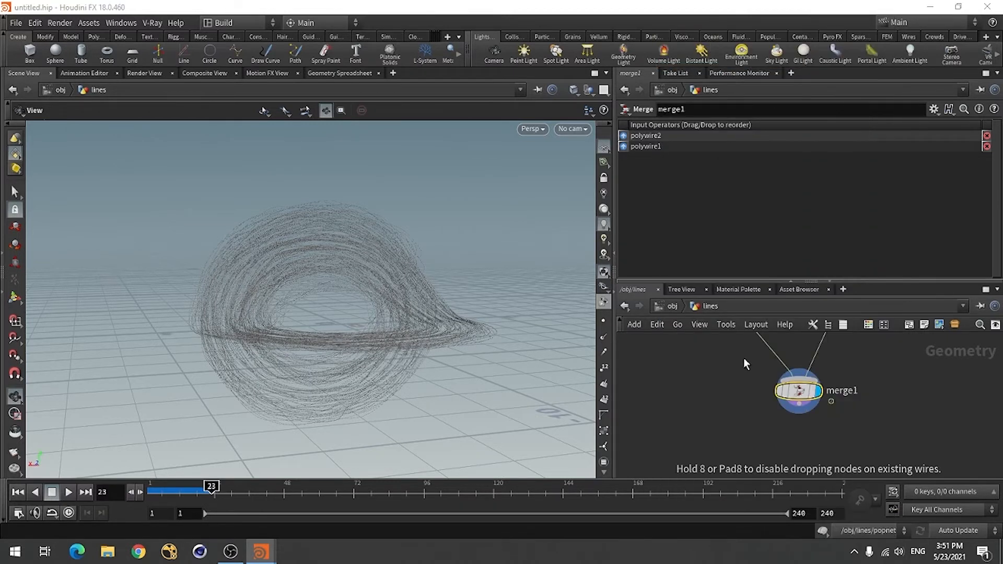
click(797, 443)
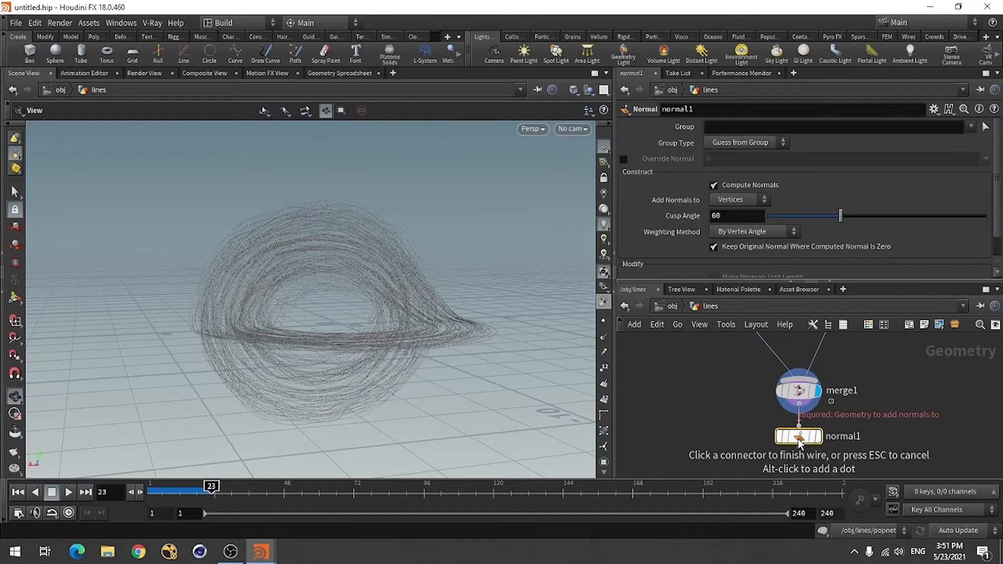
click(818, 436)
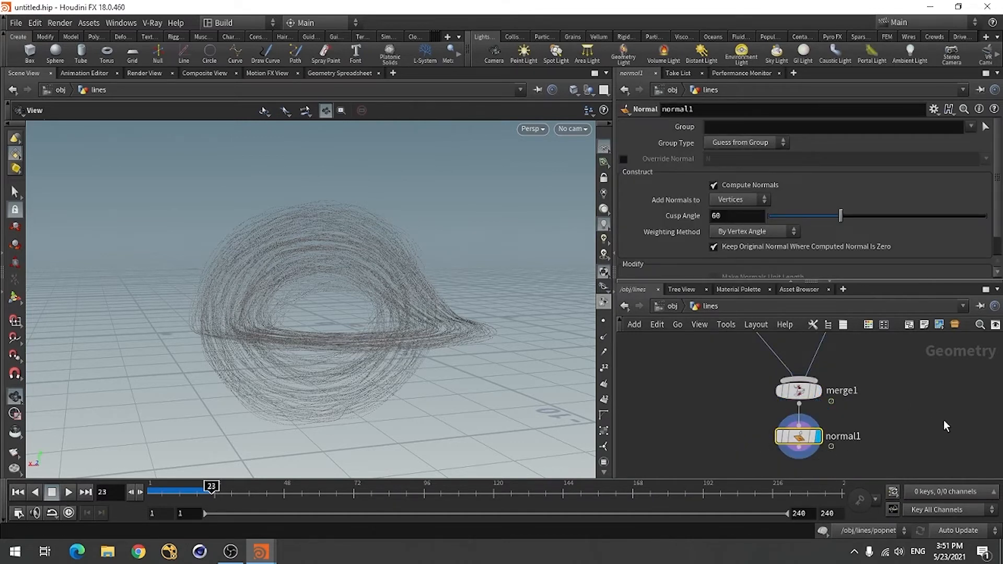
Step: Add a Null node after normal1, rename it out, and display it
scroll(884, 349, down, 3)
scroll(882, 371, up, 3)
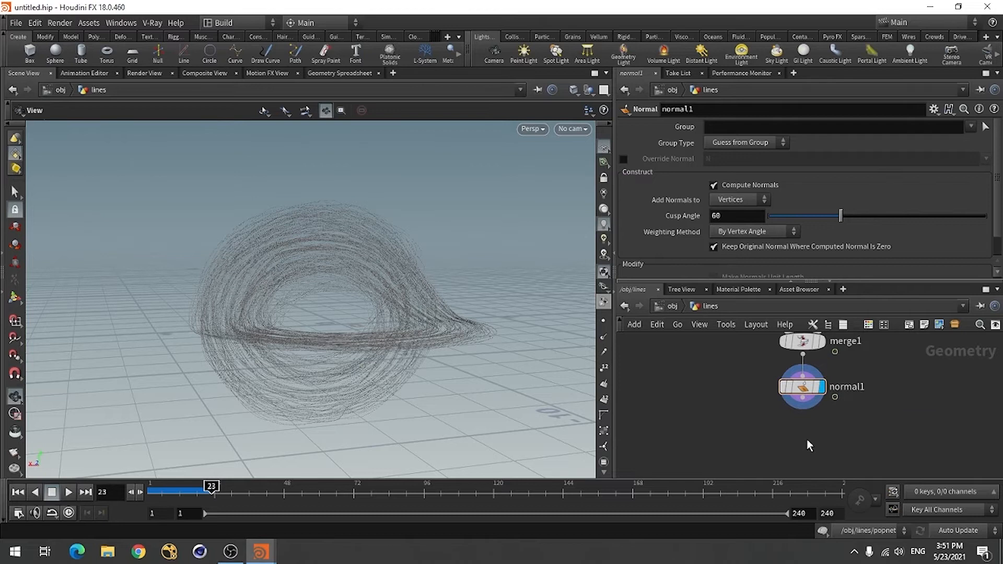
key(Tab)
text(nul)
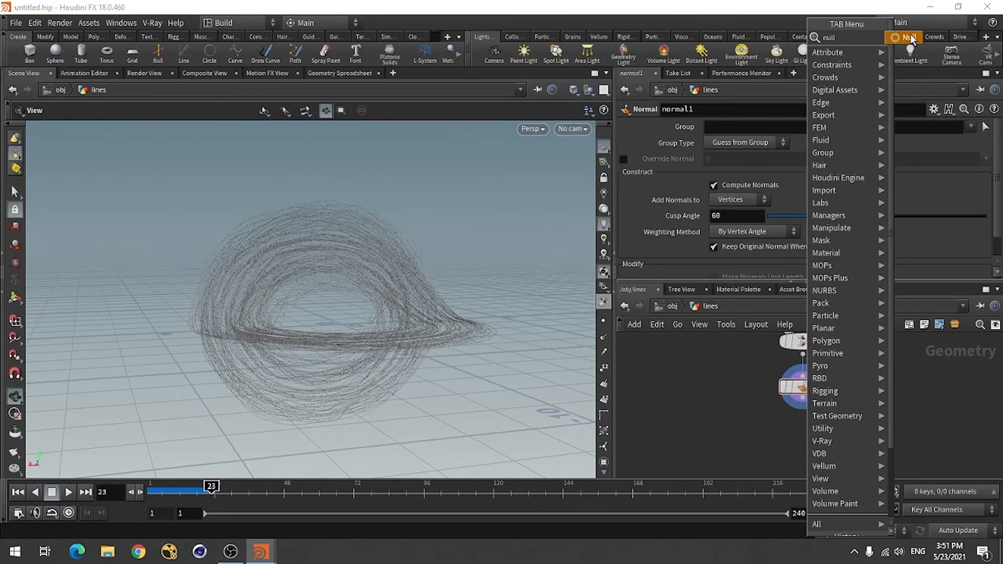
click(908, 39)
click(802, 443)
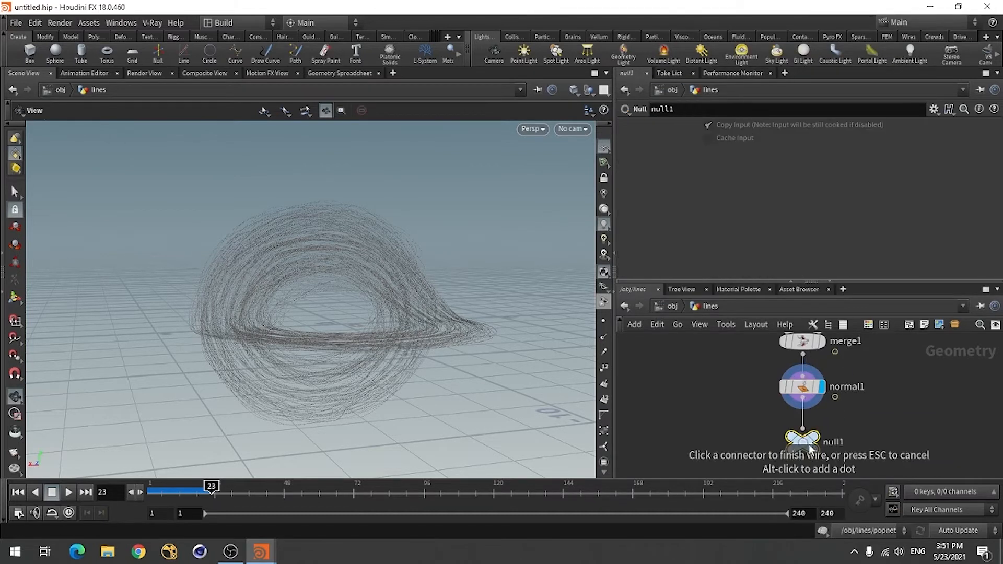
double_click(833, 444)
text(out)
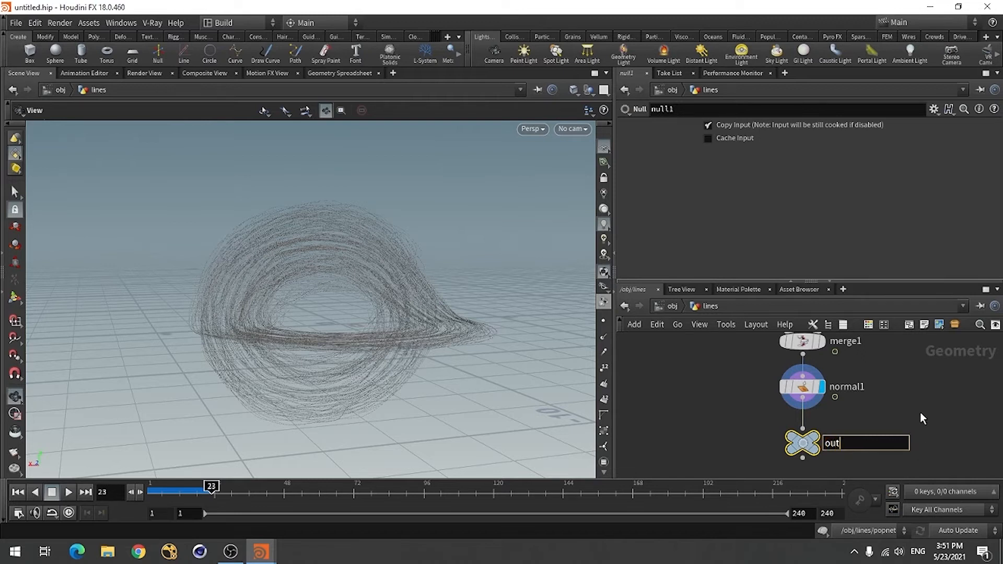
key(Return)
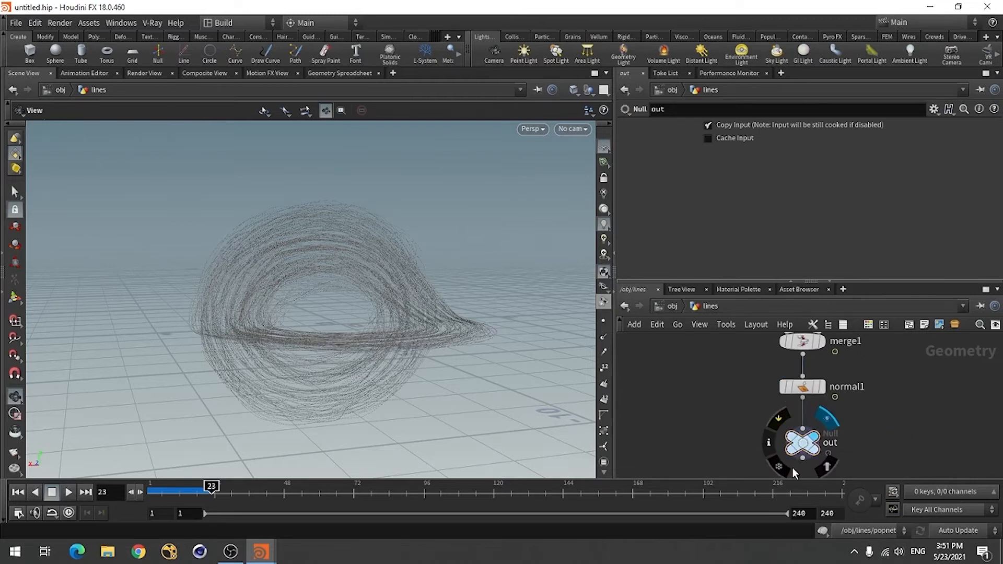
mouse_move(284, 376)
mouse_down()
mouse_move(329, 398)
mouse_move(266, 349)
mouse_move(239, 403)
mouse_move(266, 373)
mouse_move(244, 358)
mouse_move(273, 403)
mouse_move(270, 385)
mouse_up()
Step: Save the scene to the Desktop as tutorial.hip
key(ctrl+shift+s)
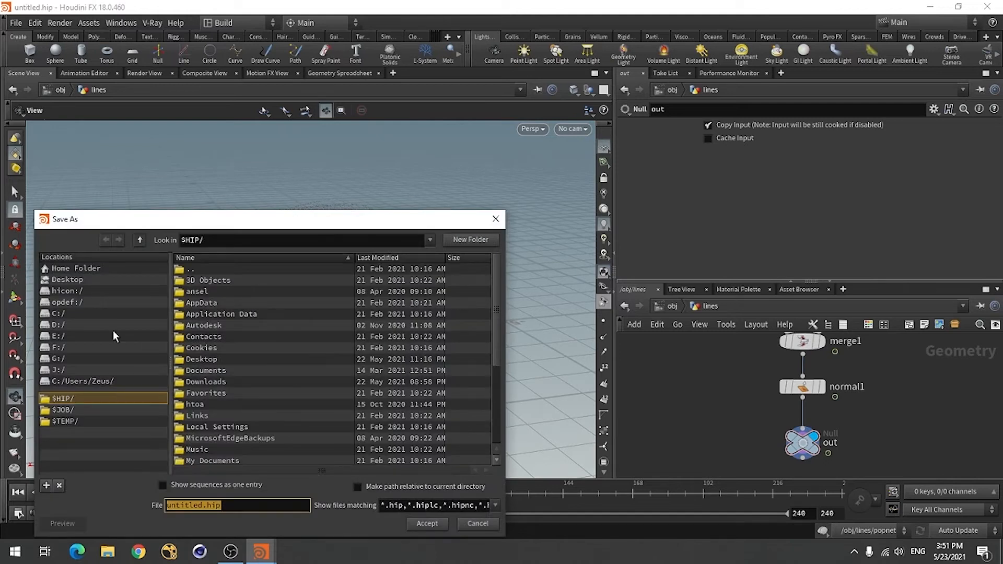
click(73, 281)
double_click(237, 505)
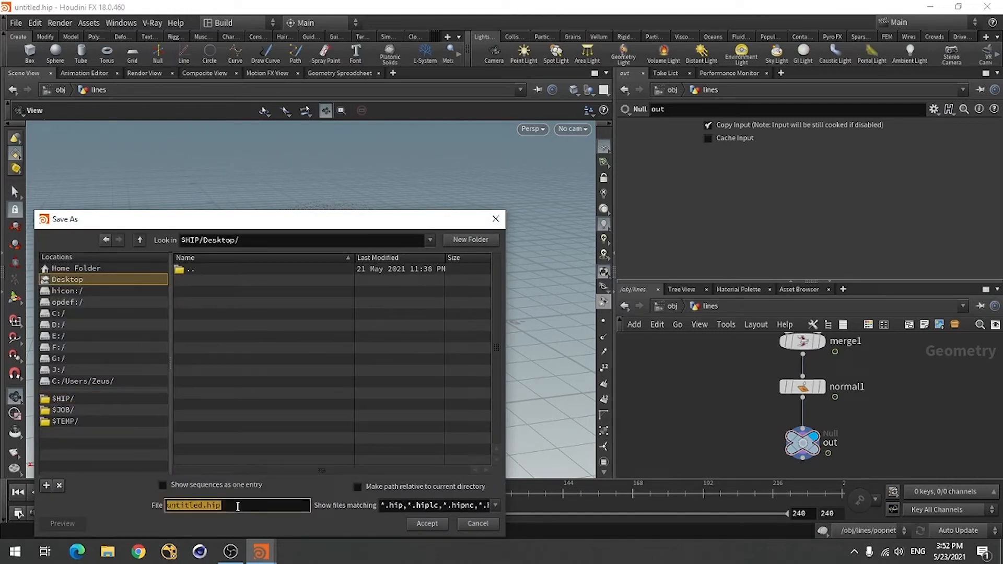
text(tutor)
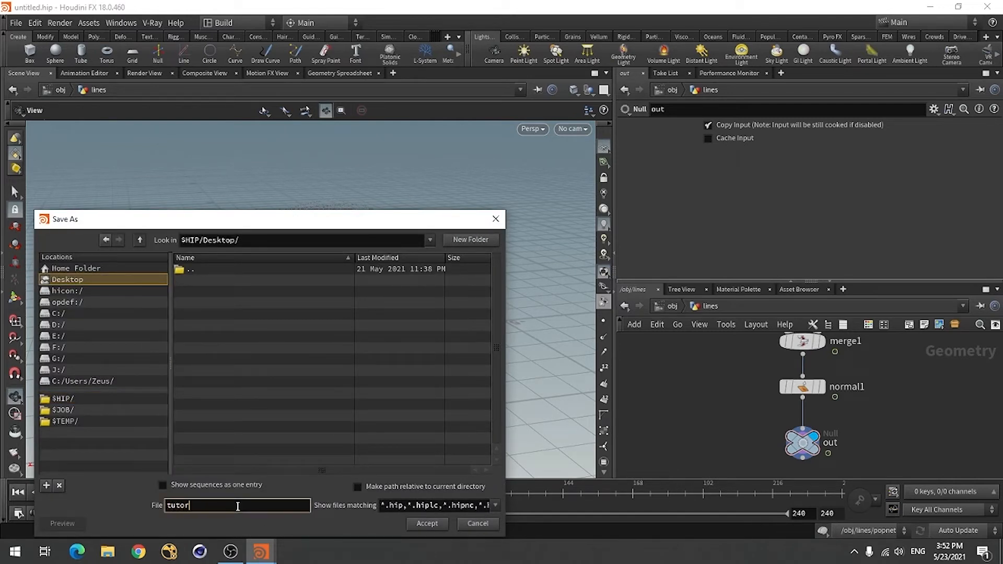
text(ial.hip)
click(424, 523)
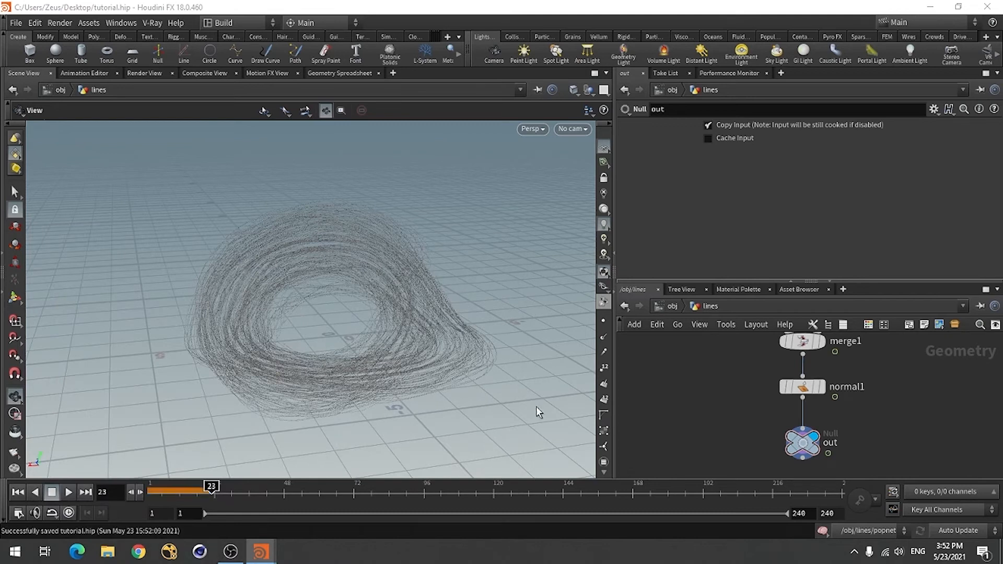
Step: Play the wire animation from the first frame, stop it, scrub back to frame 9, and inspect the rings from another angle
click(22, 491)
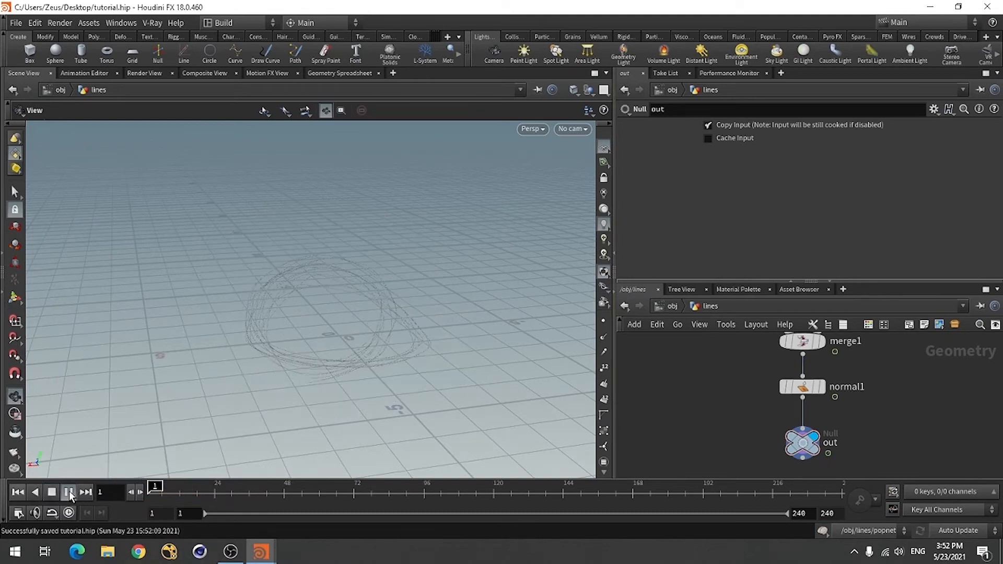
click(69, 491)
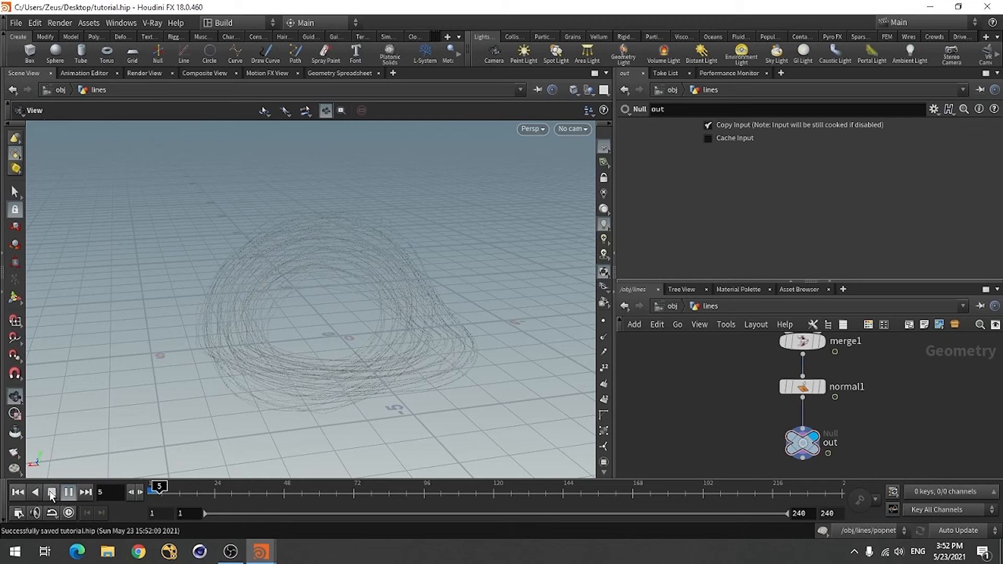
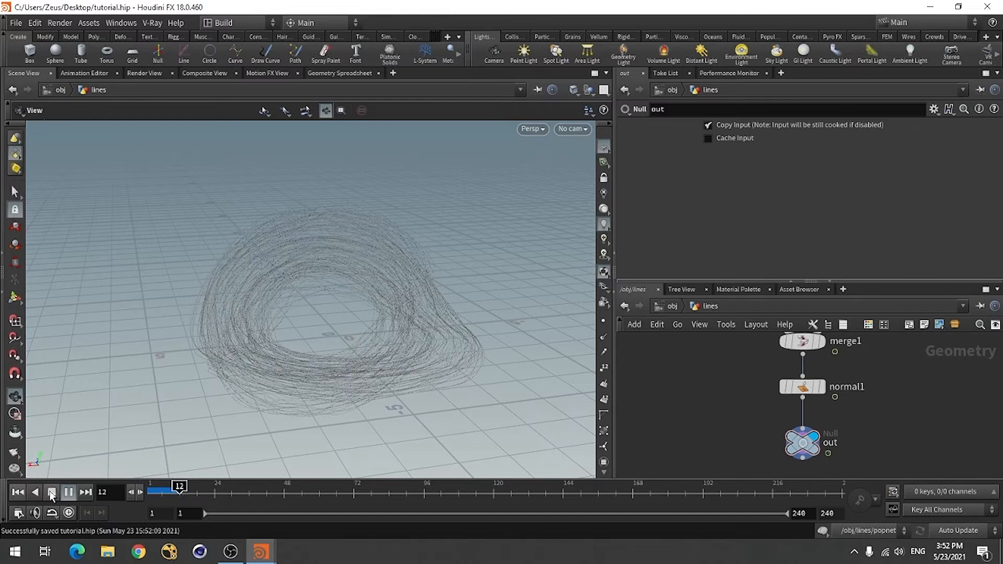
click(182, 489)
mouse_move(182, 490)
mouse_down()
mouse_move(157, 487)
mouse_move(170, 486)
mouse_up()
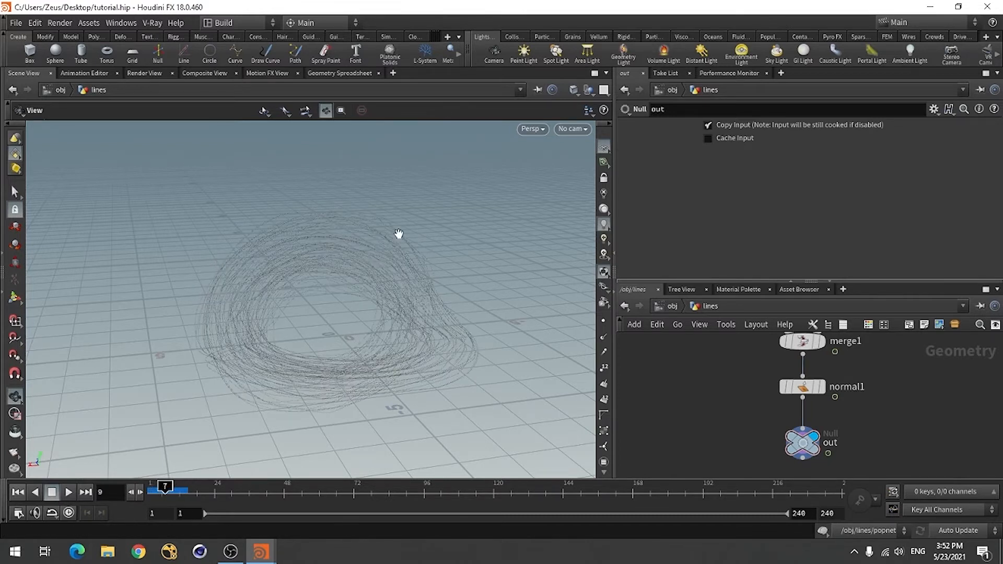
drag(405, 322, 413, 295)
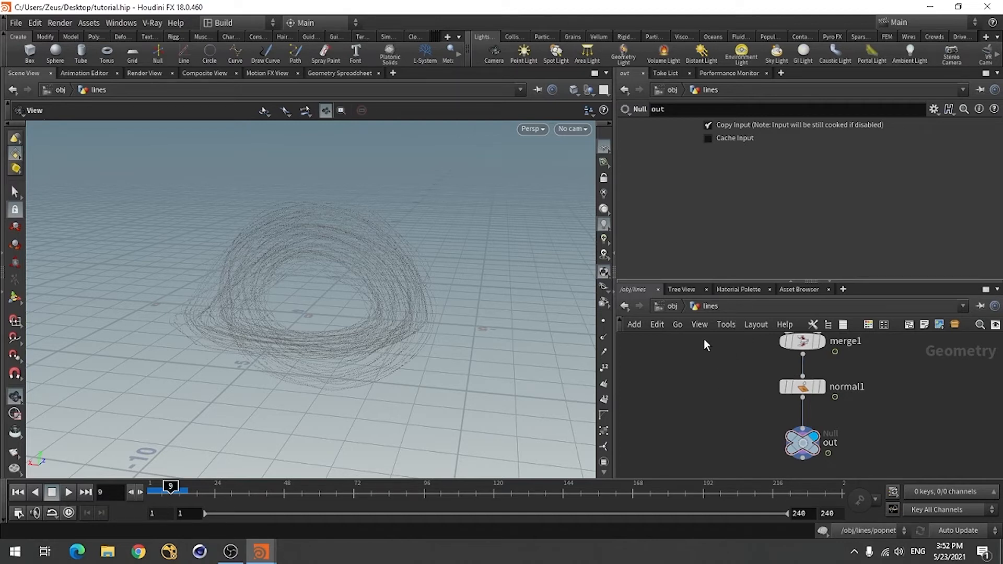
Step: Return to the object level, add a Geometry node below lines, and rename it clouds
click(672, 308)
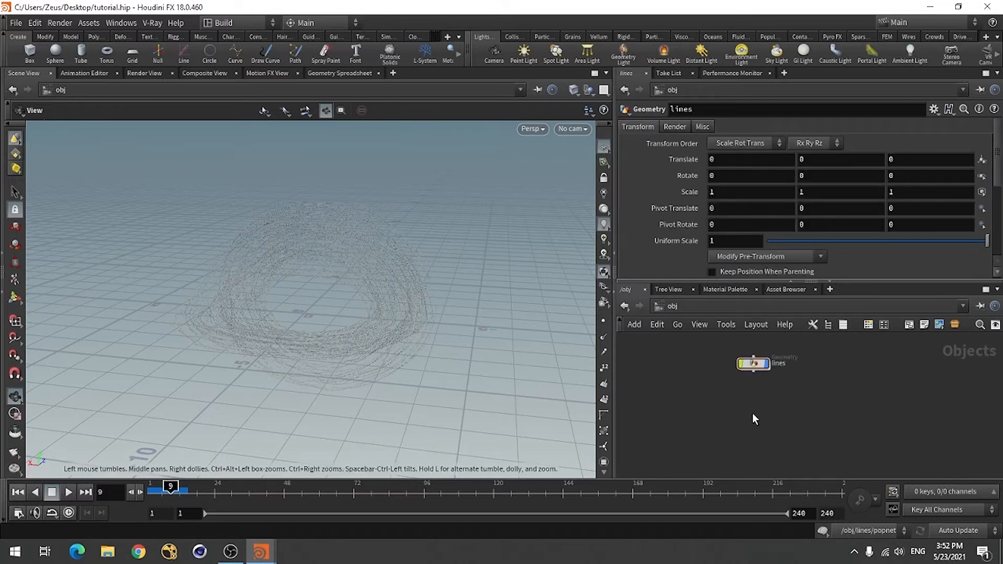
key(Tab)
text(geo)
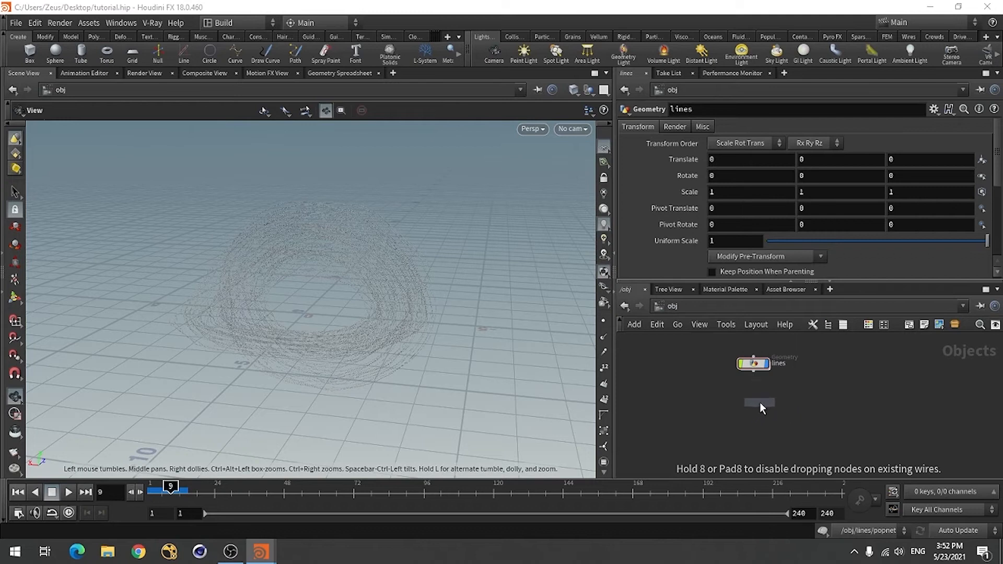
click(753, 399)
double_click(775, 397)
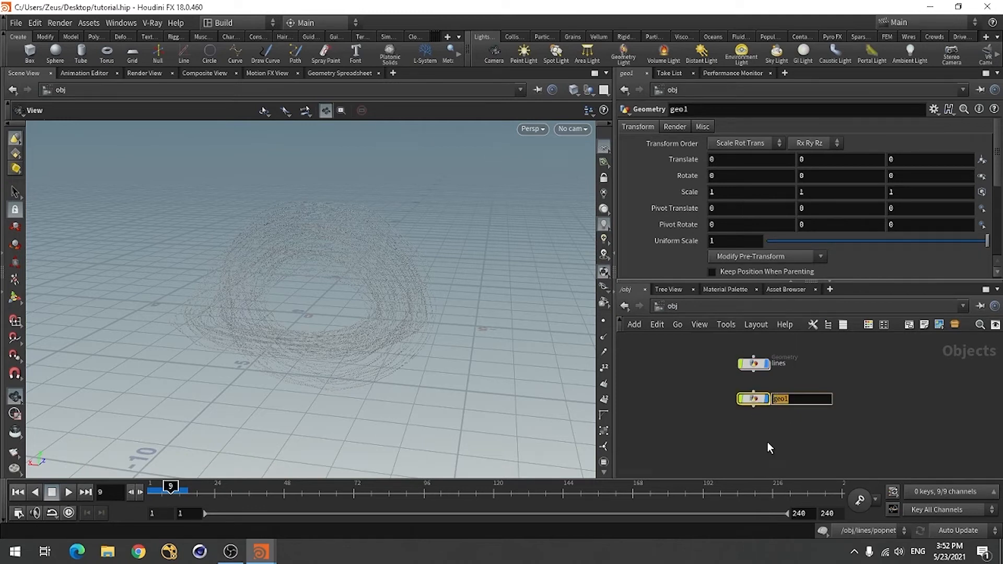
text(clouds)
key(Return)
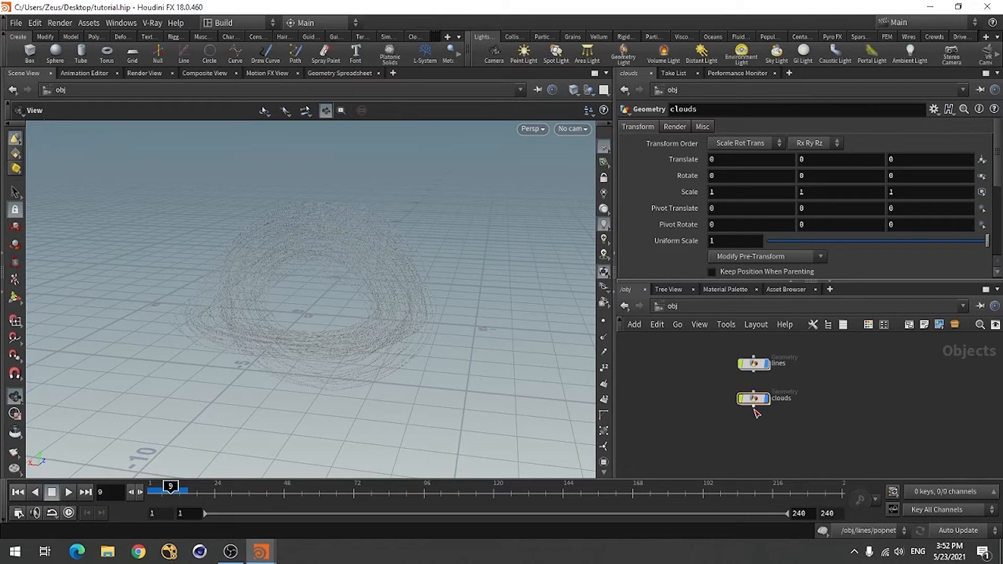
Step: Go inside the clouds object and add a Volume node
double_click(754, 399)
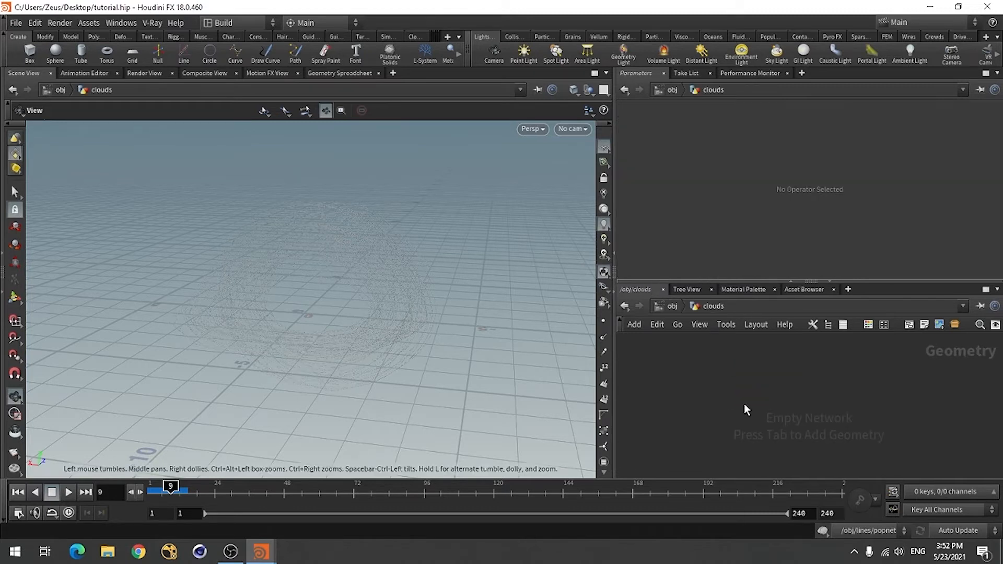
key(Tab)
text(volum)
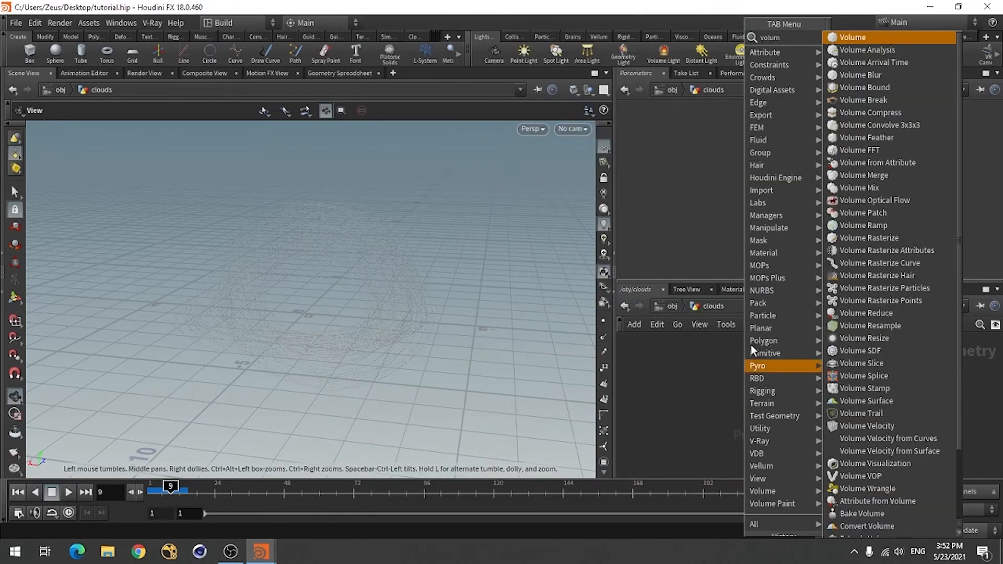
click(847, 38)
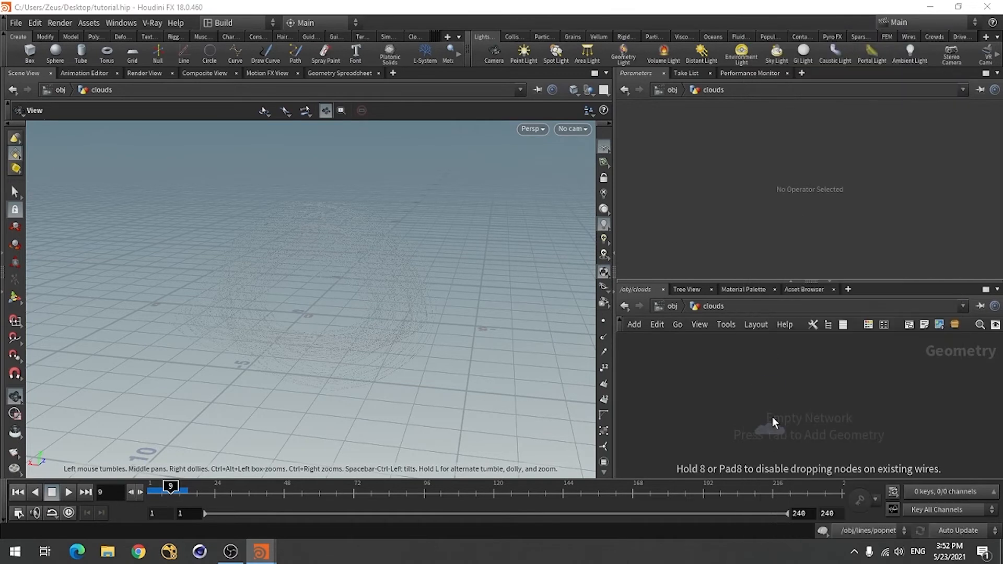
click(772, 371)
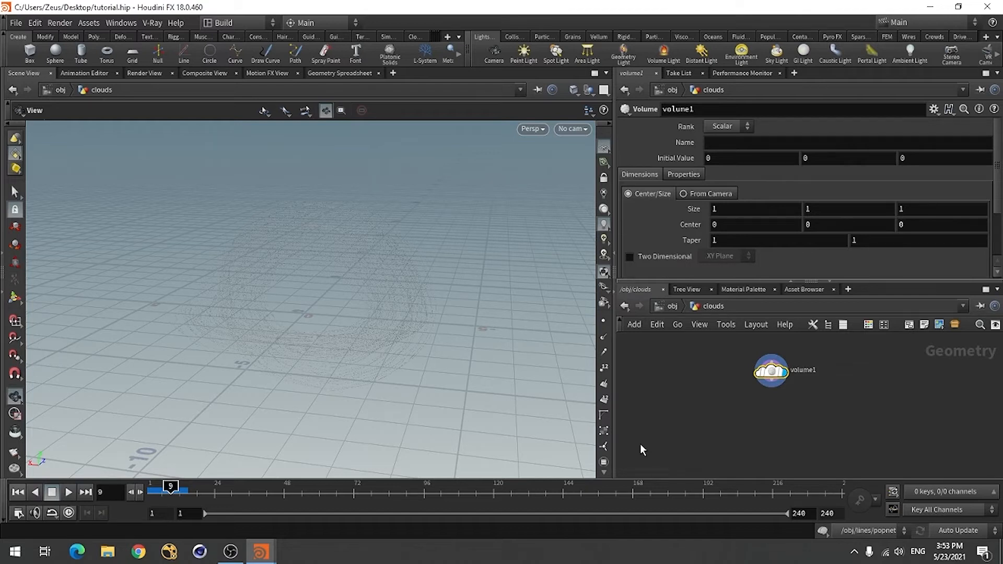
Step: Name the volume density and set its first initial value to 1
click(727, 146)
text(density)
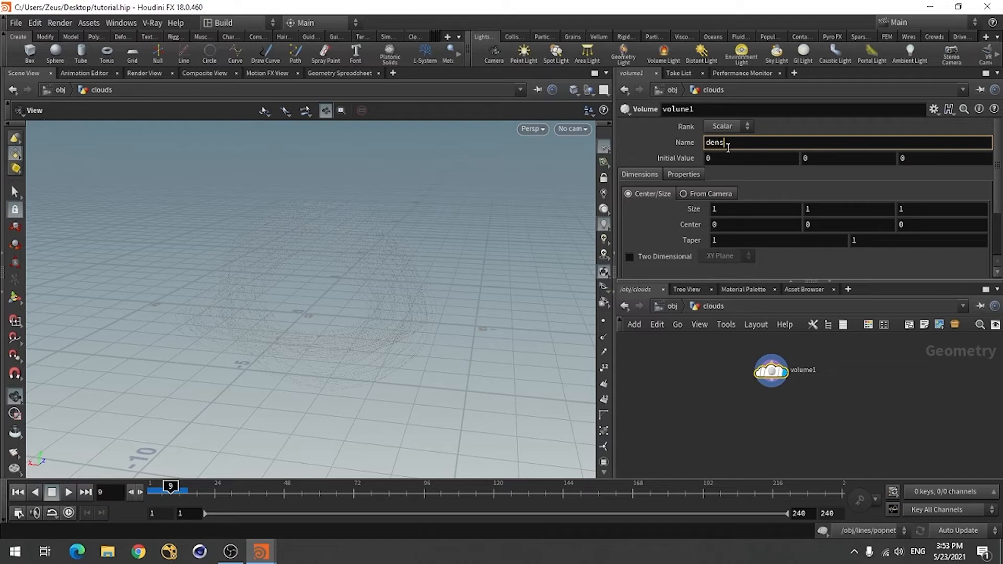
click(682, 376)
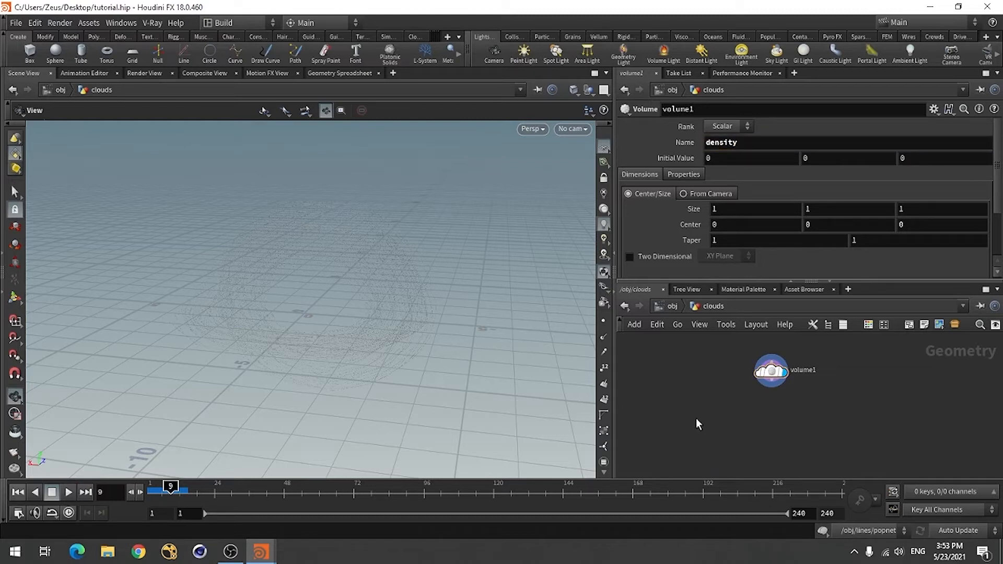
click(723, 160)
text(1)
key(Return)
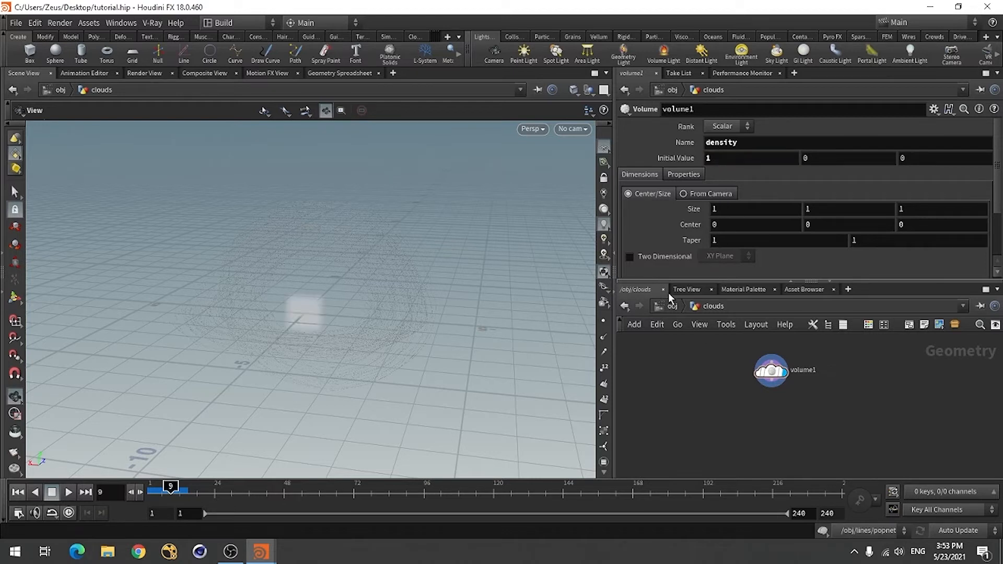
Step: Set the volume's size to 10 on all three axes and check the resulting box
click(731, 209)
text(10)
key(Tab)
text(10)
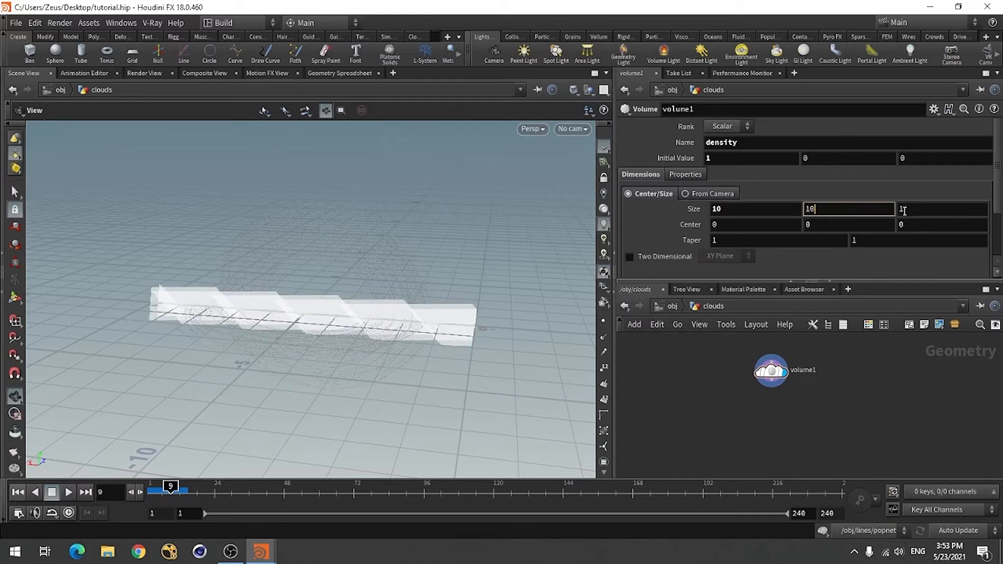
key(Tab)
text(10)
key(Return)
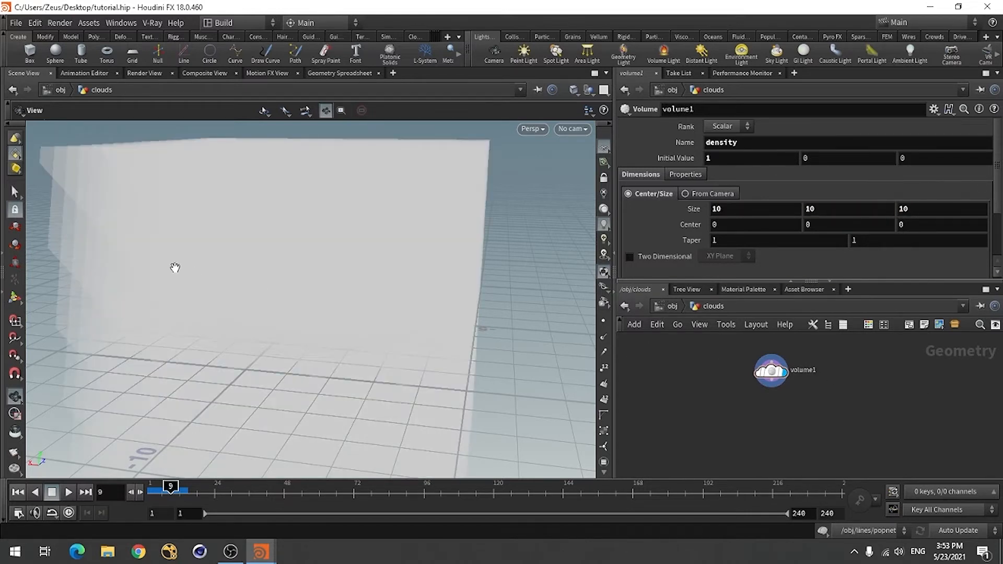
drag(152, 272, 180, 271)
right_drag(345, 250, 198, 285)
drag(198, 285, 230, 306)
Step: Set the volume's uniform sampling to By Size with a div size of 0.05, and save the scene
scroll(998, 181, down, 3)
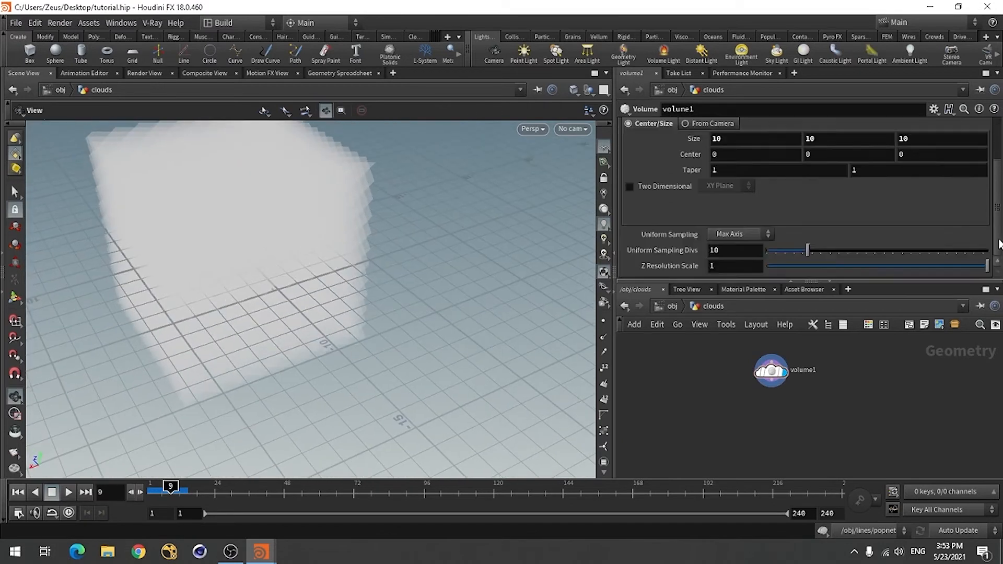
click(737, 234)
click(732, 309)
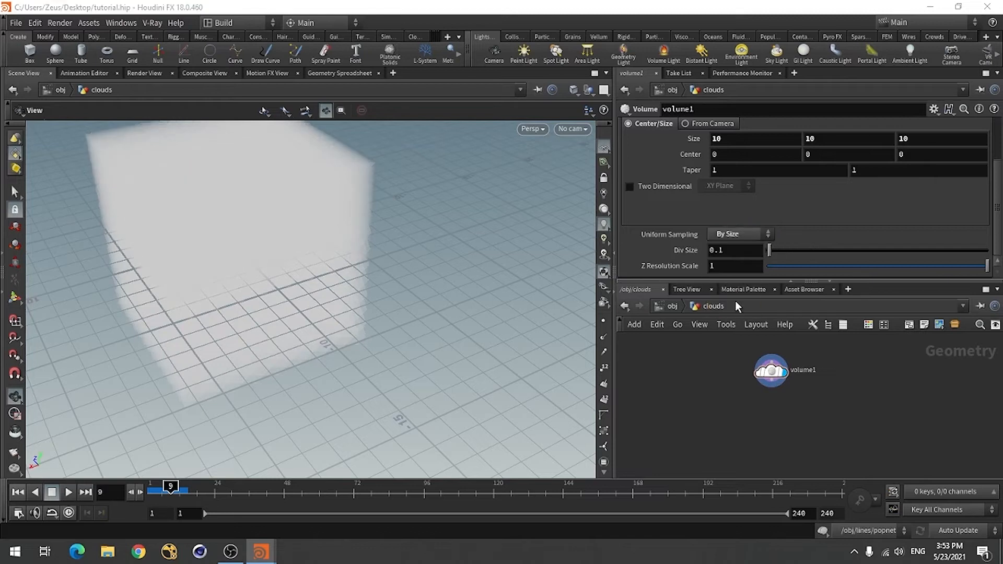
click(731, 250)
key(BackSpace)
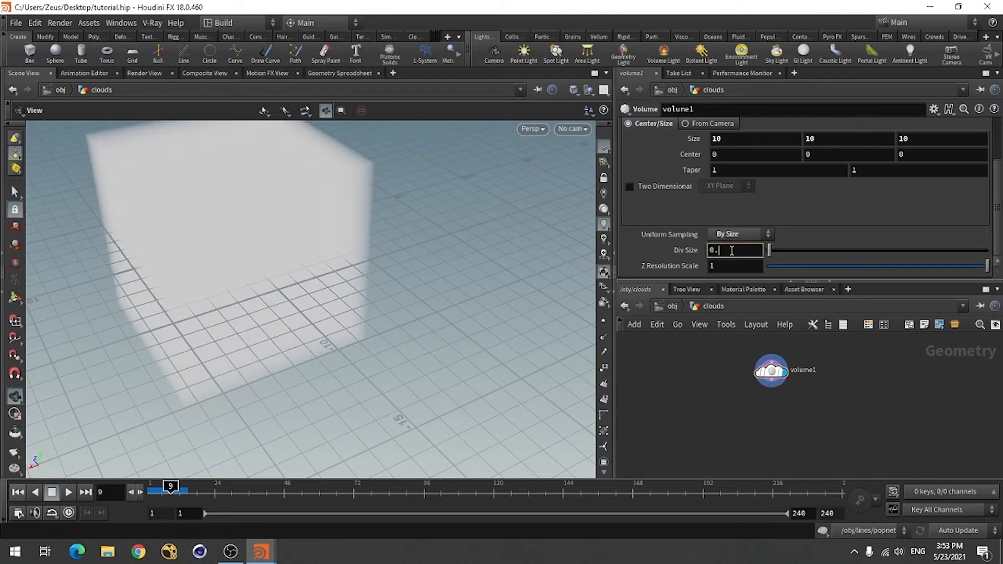
text(05)
key(Return)
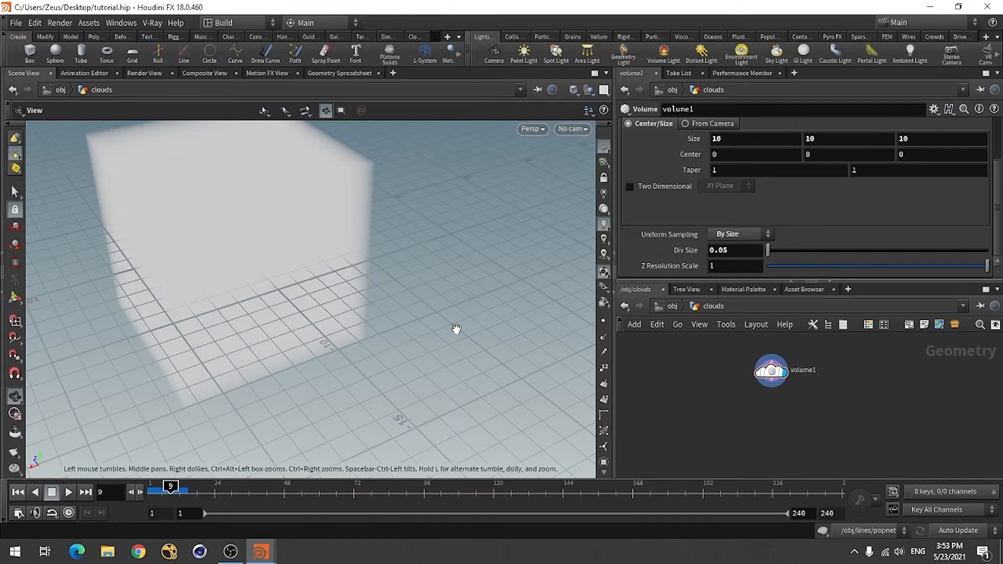
drag(362, 329, 338, 302)
drag(422, 317, 386, 293)
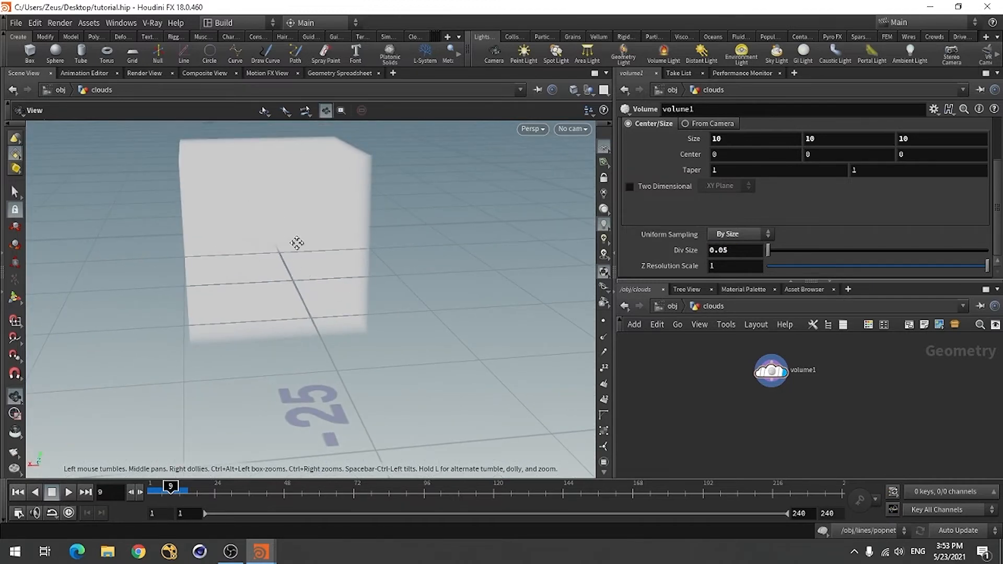
drag(296, 241, 365, 340)
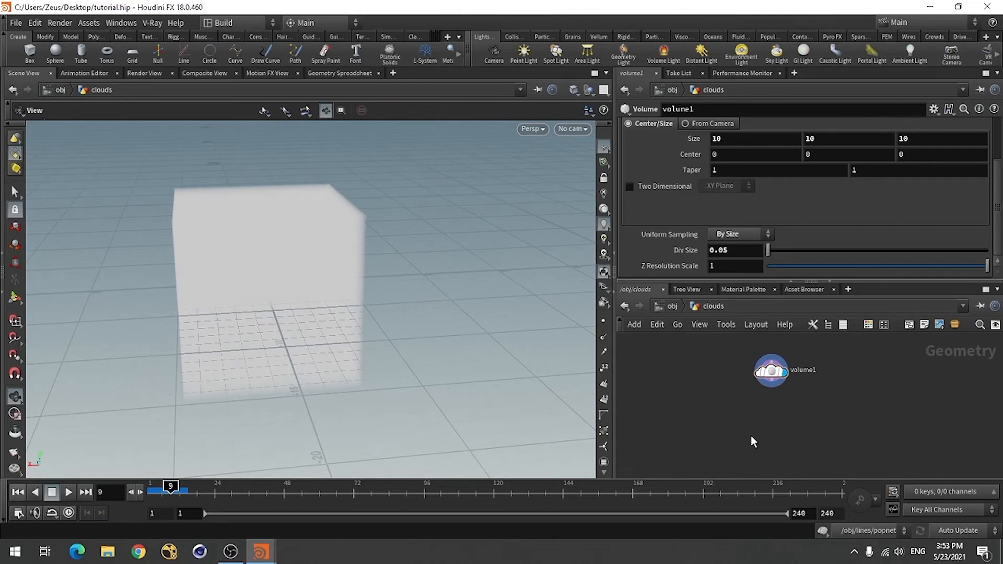
key(ctrl+s)
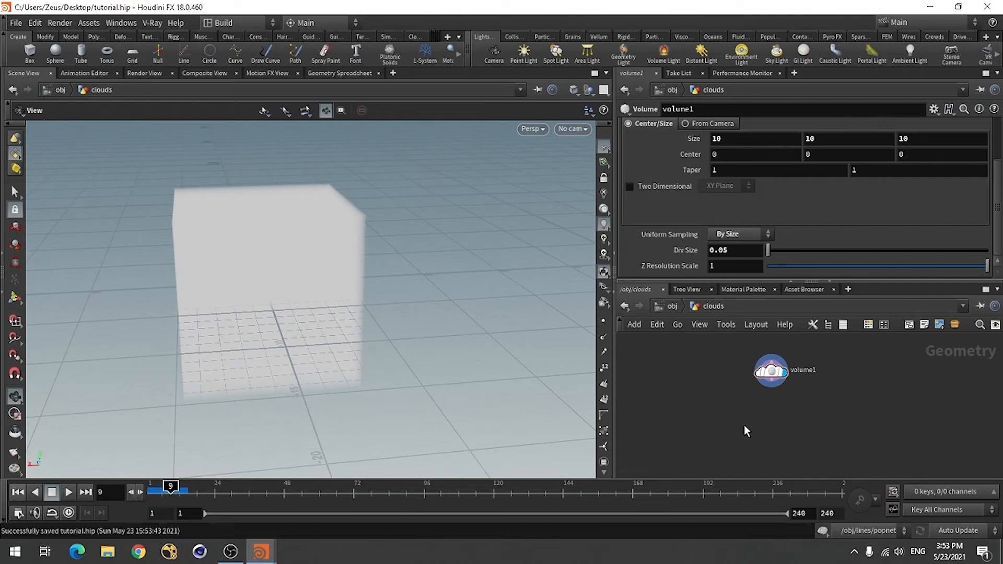
Step: Add a Volume VOP node below volume1 and wire volume1 into its first input
key(Tab)
text(volum)
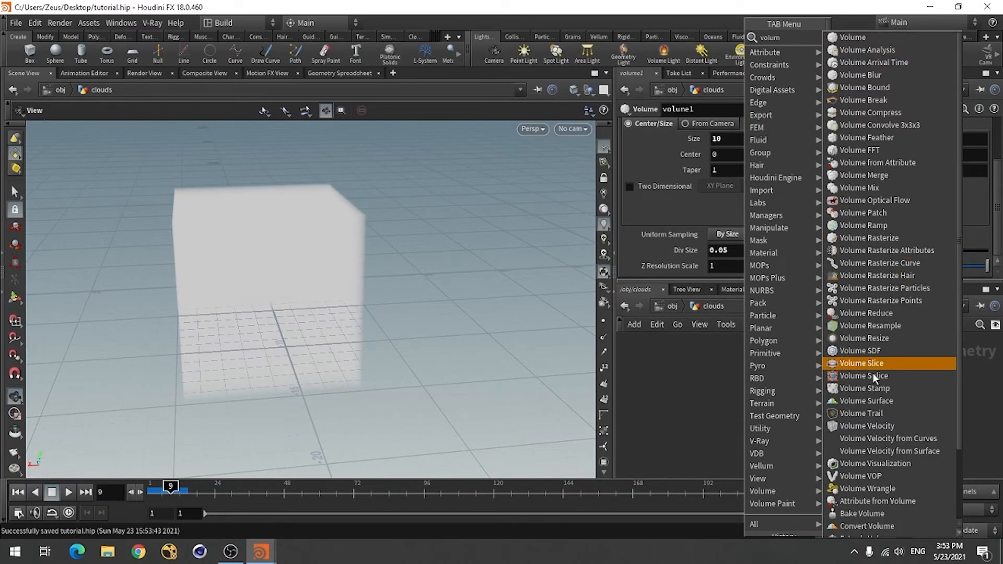
click(852, 463)
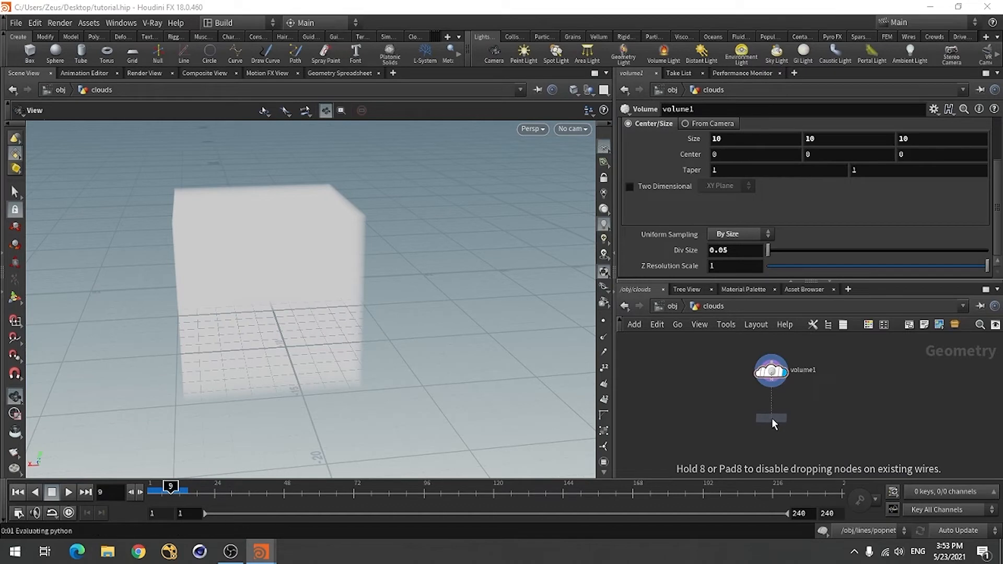
click(772, 417)
click(771, 387)
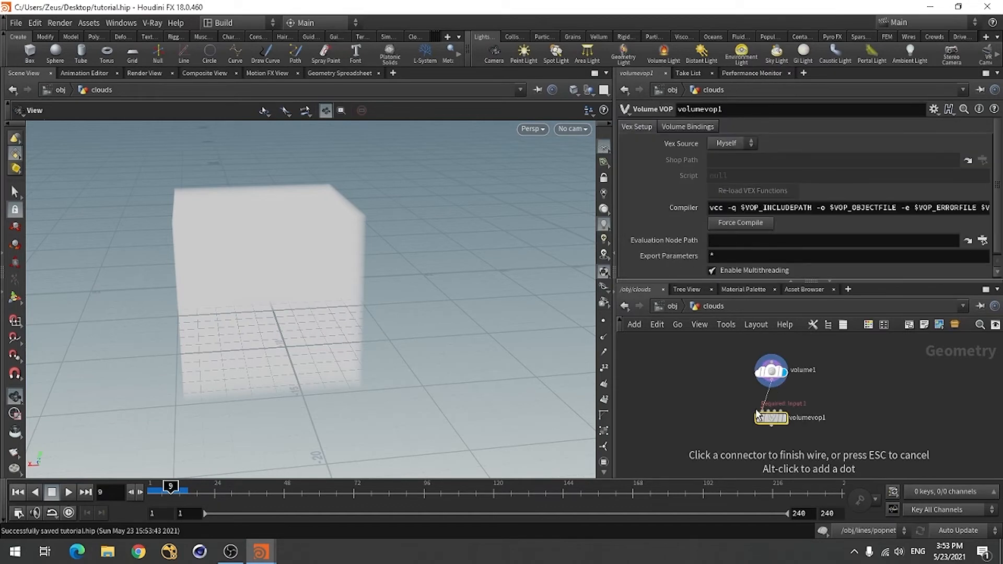
click(771, 412)
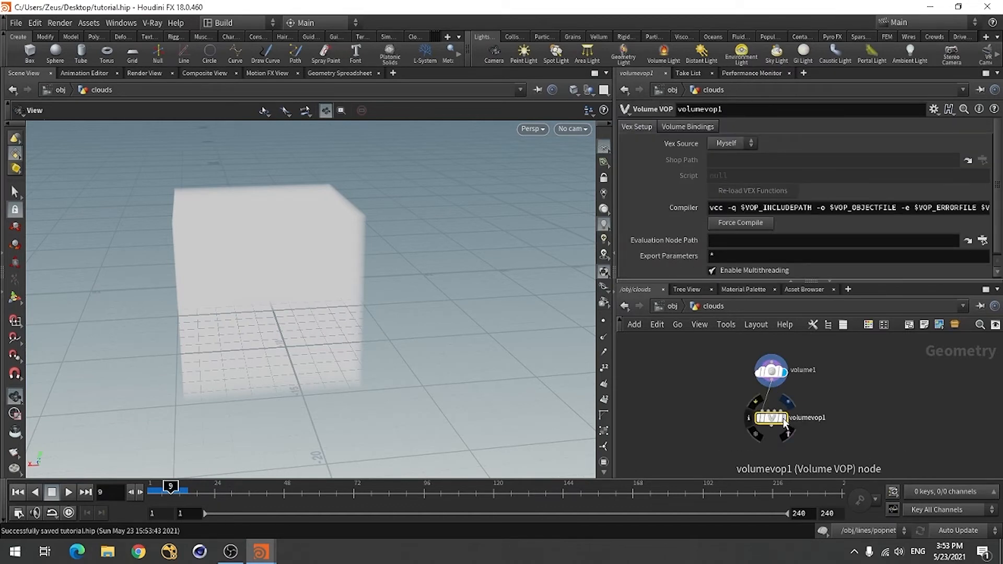
Step: Go inside volumevop1, enlarge the network area, and place the output node level with the density output of the global node
double_click(768, 420)
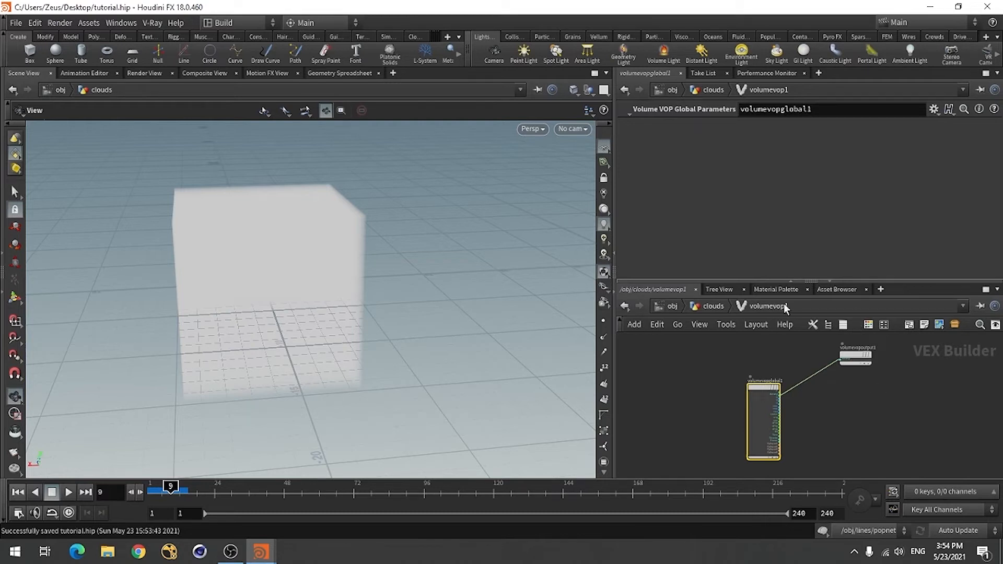
click(791, 279)
drag(618, 194, 495, 198)
scroll(774, 308, up, 2)
scroll(732, 274, up, 4)
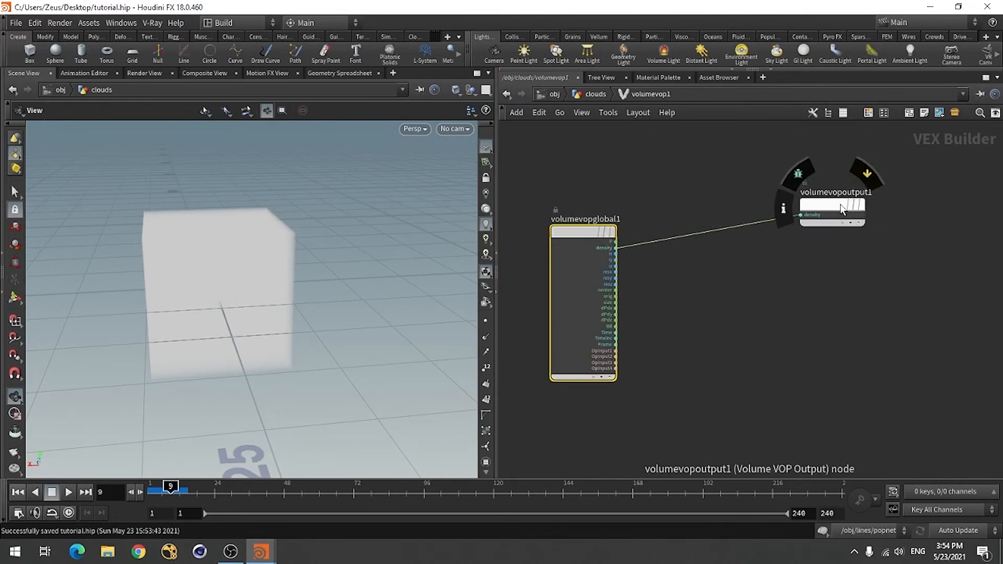
drag(840, 203, 864, 240)
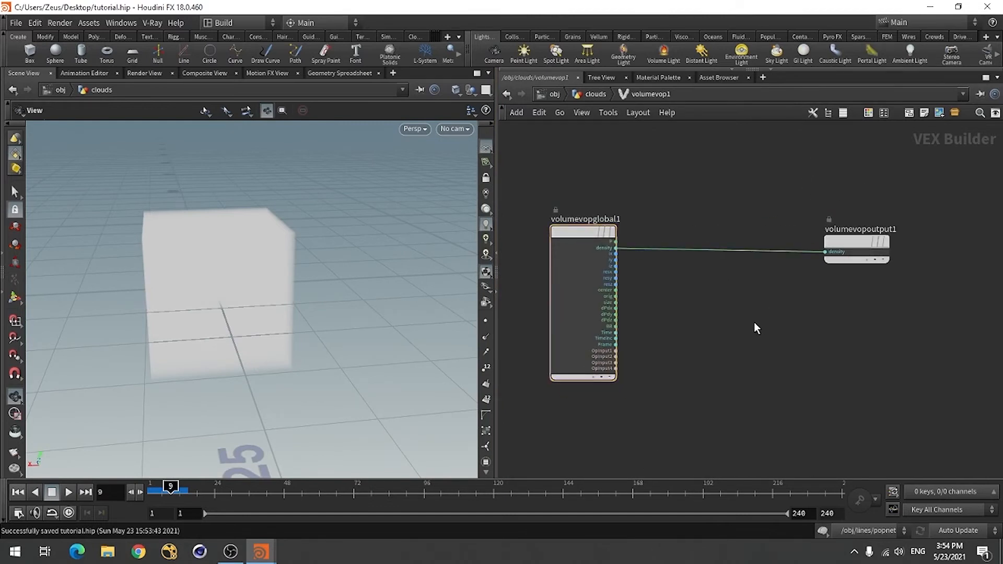
Step: Add an Anti-Aliased Noise node inside volumevop1 and wire the global node's P output into its pos input
key(Tab)
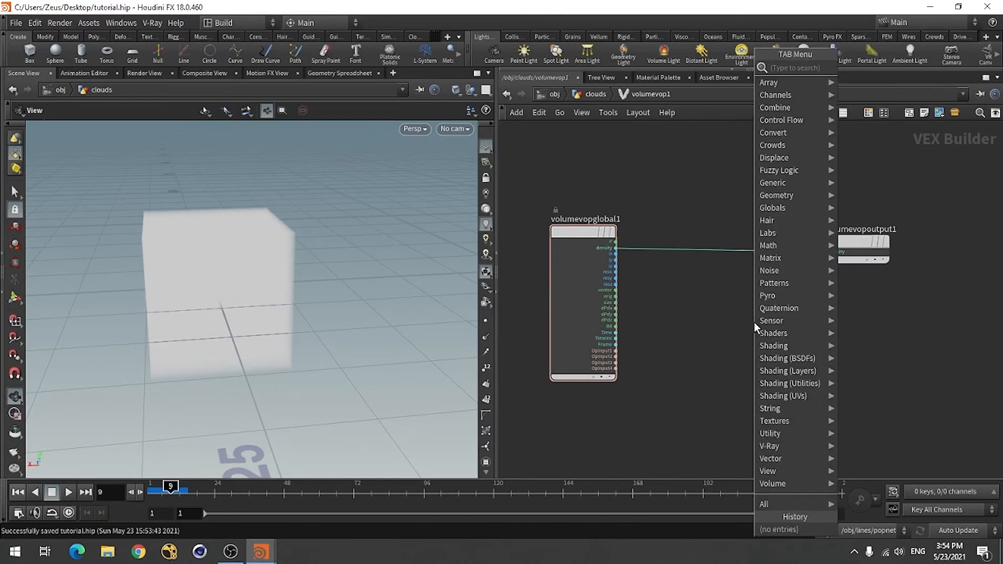
text(aa)
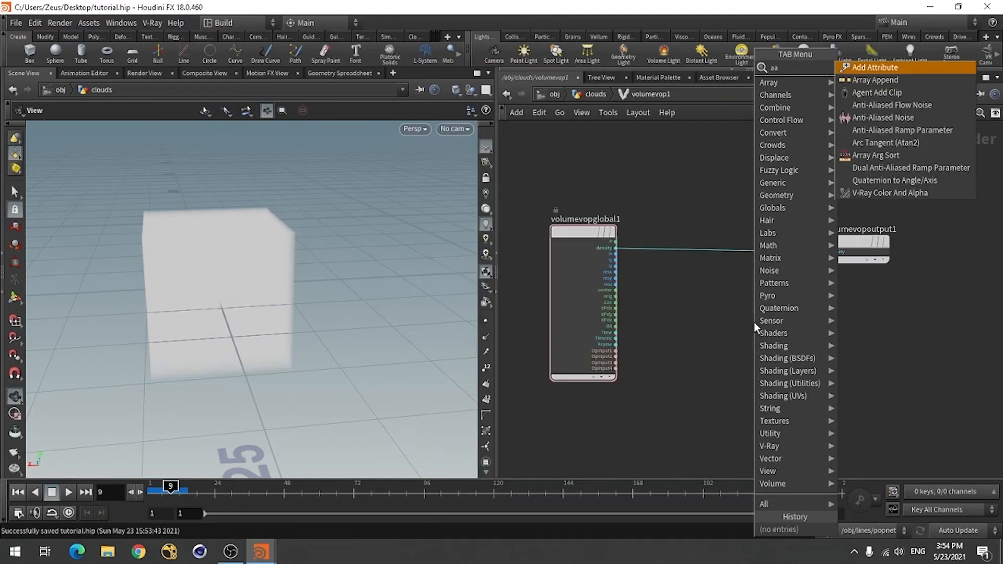
click(874, 116)
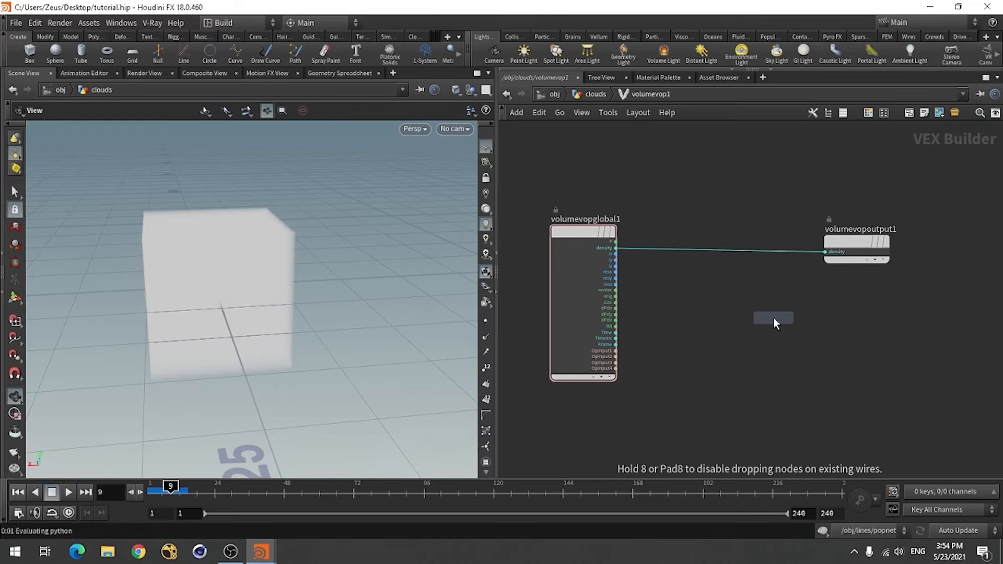
click(773, 319)
drag(779, 332, 745, 316)
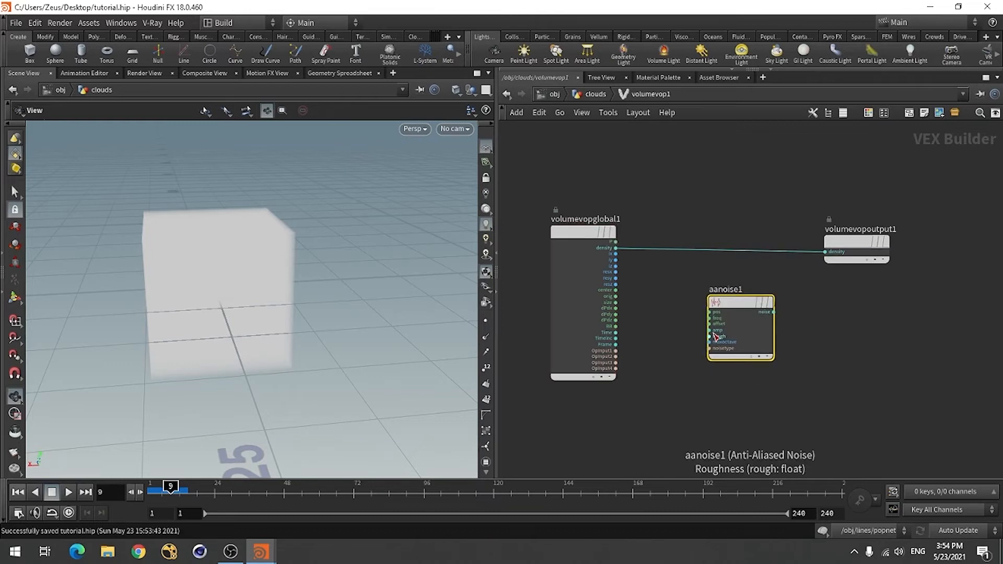
scroll(715, 336, up, 2)
click(595, 224)
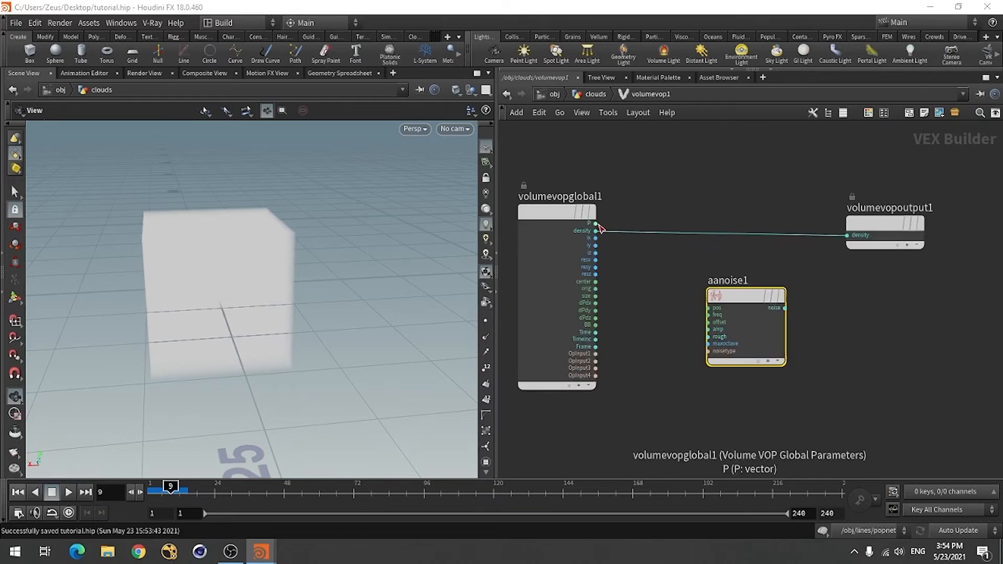
click(708, 308)
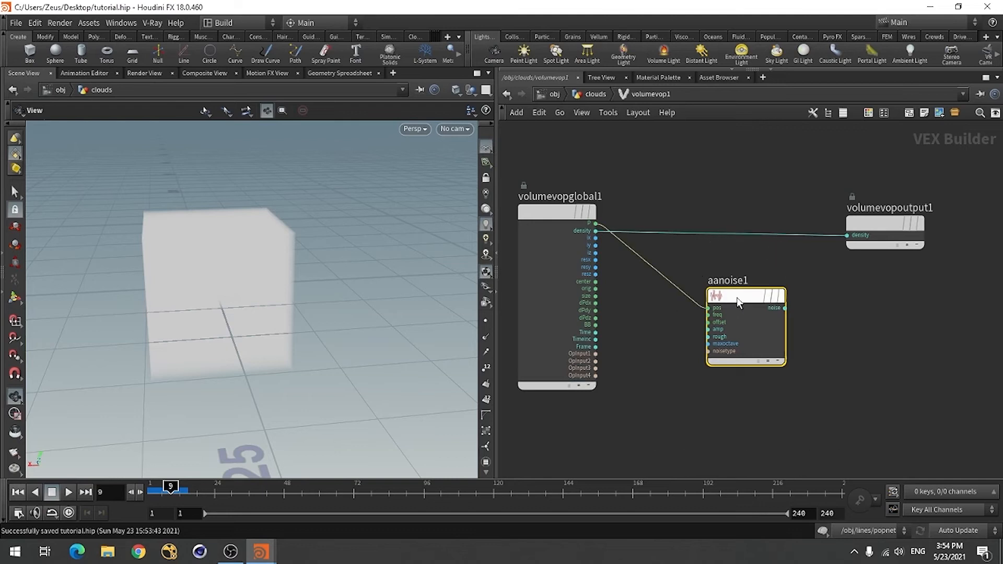
Step: Bring back the parameter area above the network and check the signature options of aanoise1
click(773, 74)
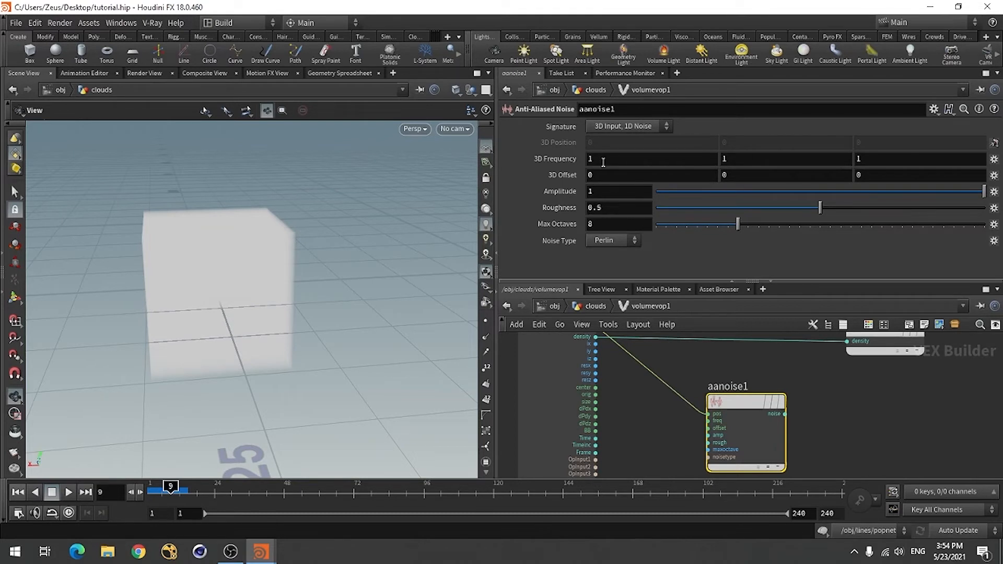
click(608, 126)
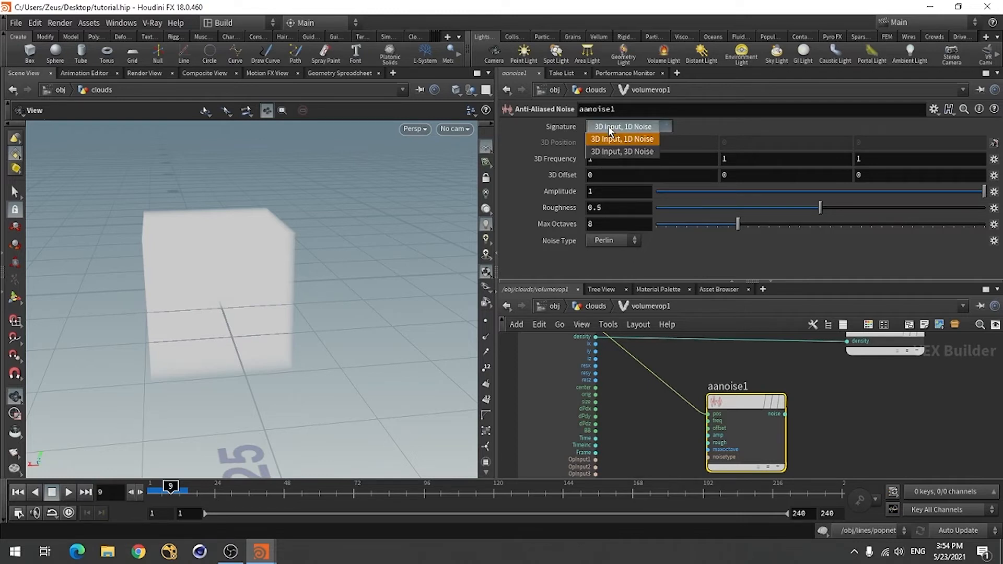
click(608, 126)
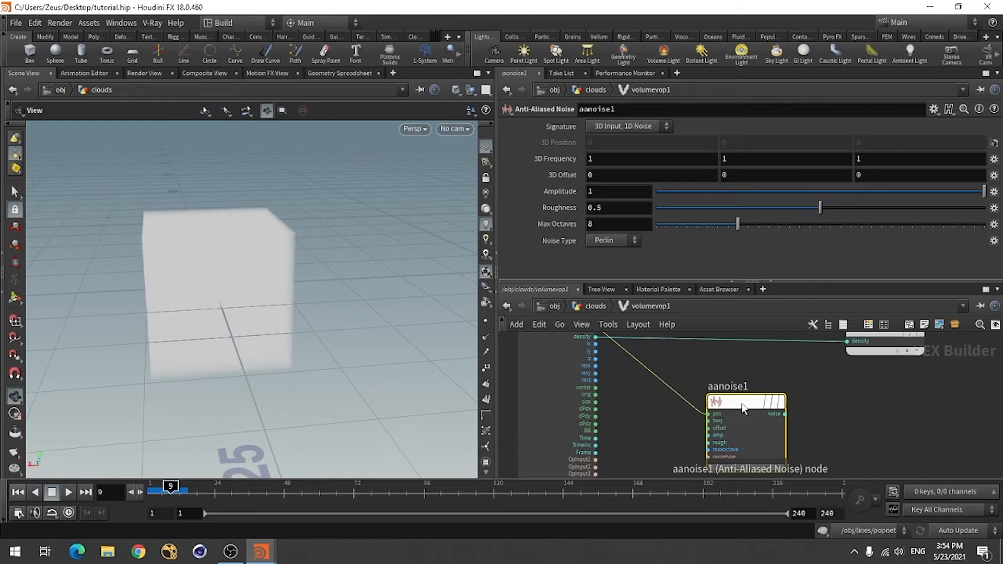
Step: Replace aanoise1 with an Anti-Aliased Flow Noise node and wire the global node's P output into its pos input
key(Delete)
key(Tab)
text(a)
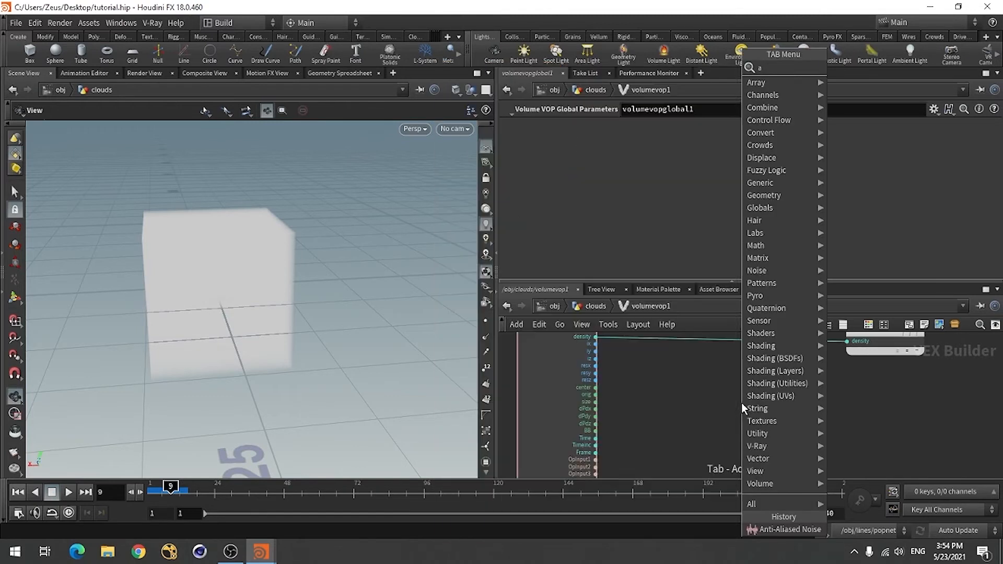
text(afl)
key(Return)
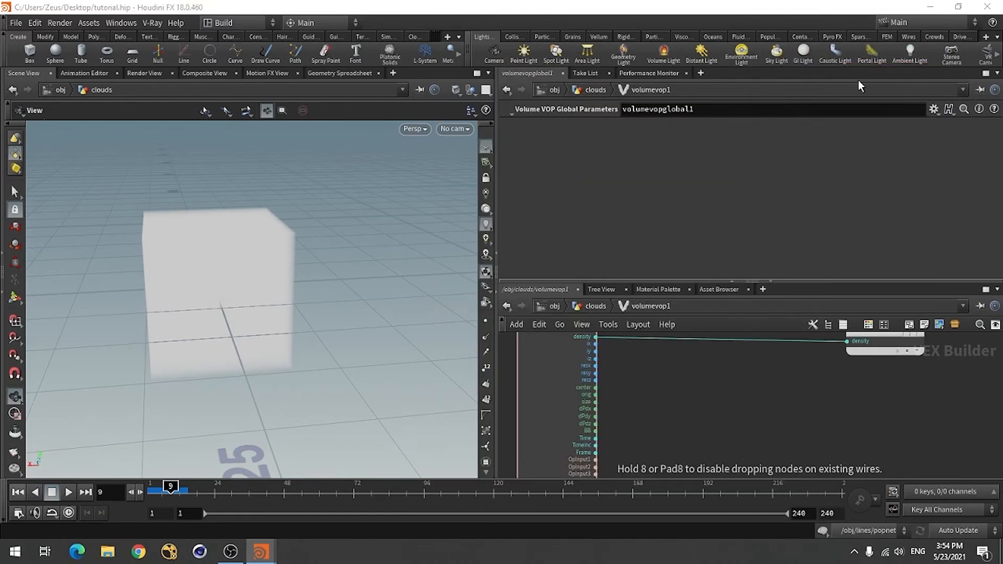
click(706, 394)
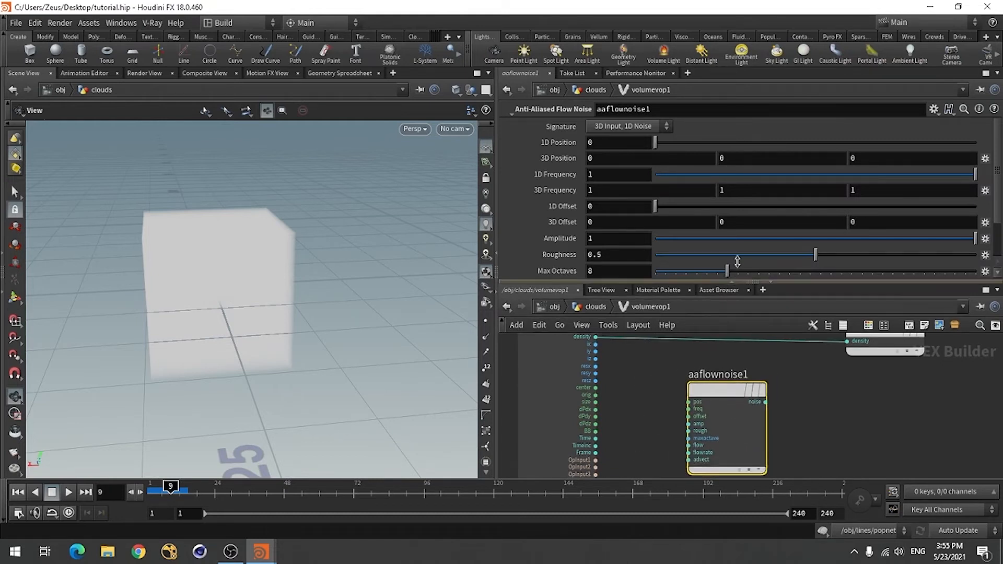
drag(724, 282, 723, 258)
click(595, 317)
click(659, 375)
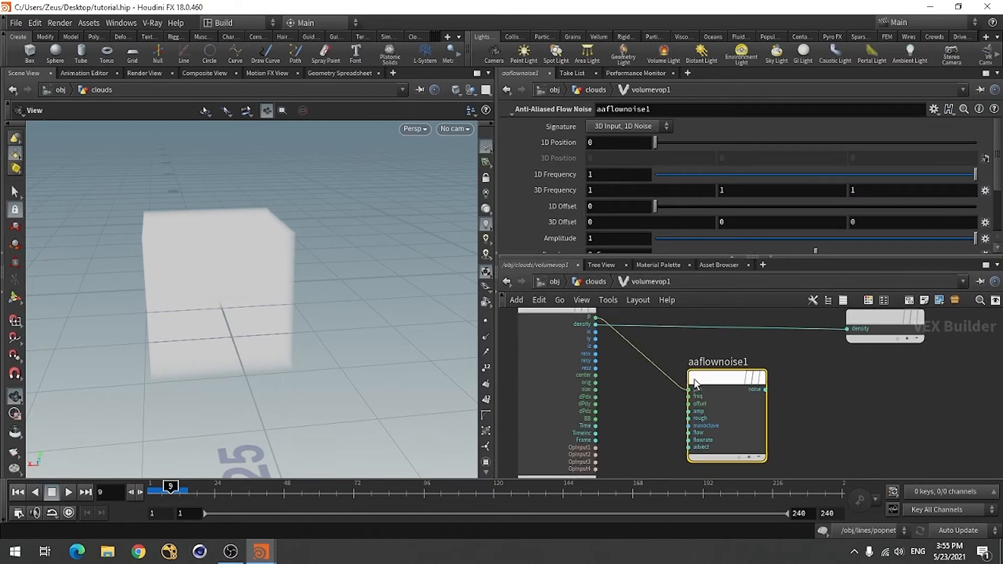
Step: Set the flow noise's 3D Frequency to .4 on all three axes
click(600, 191)
text(.4)
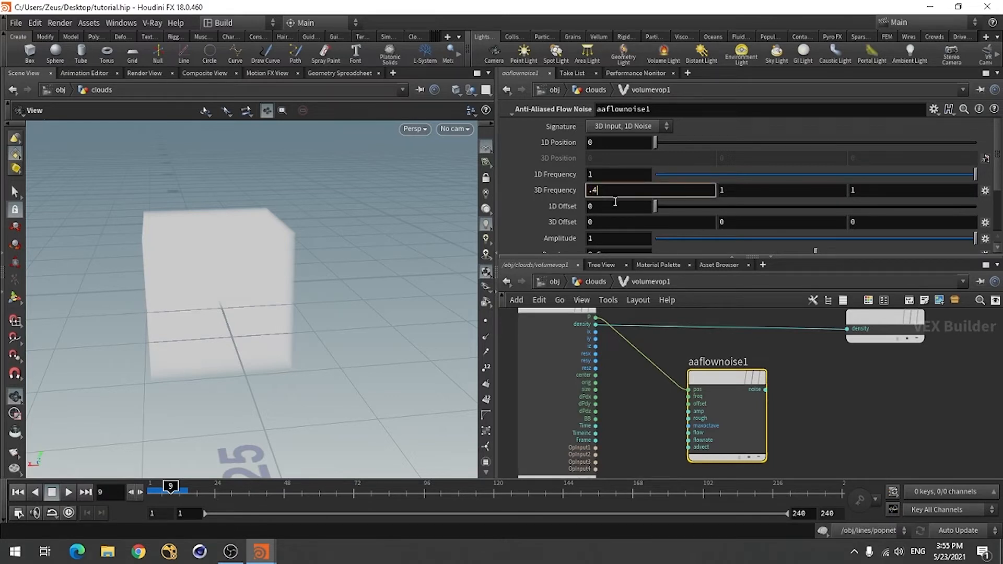
click(722, 191)
text(.4)
click(854, 191)
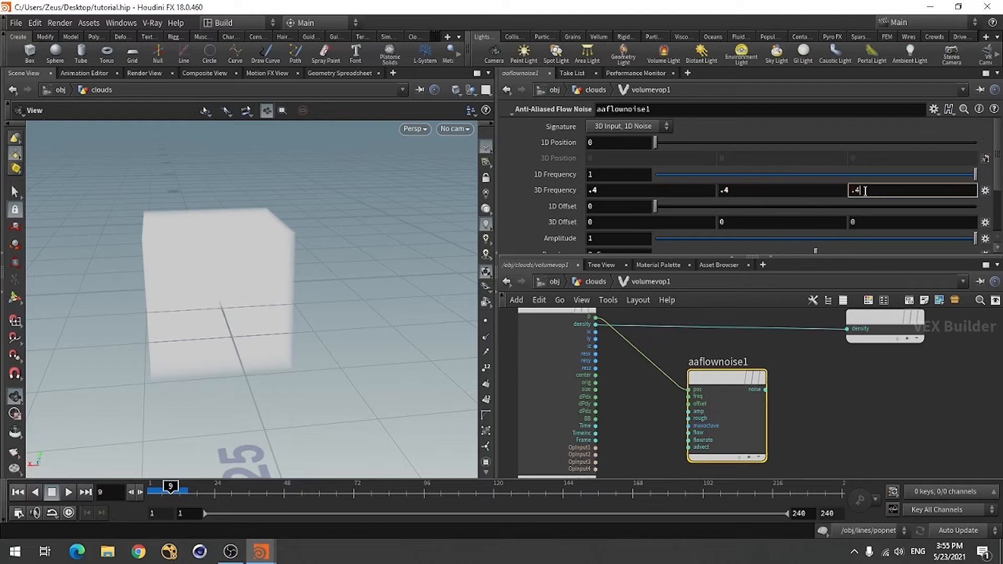
text(.4)
key(Return)
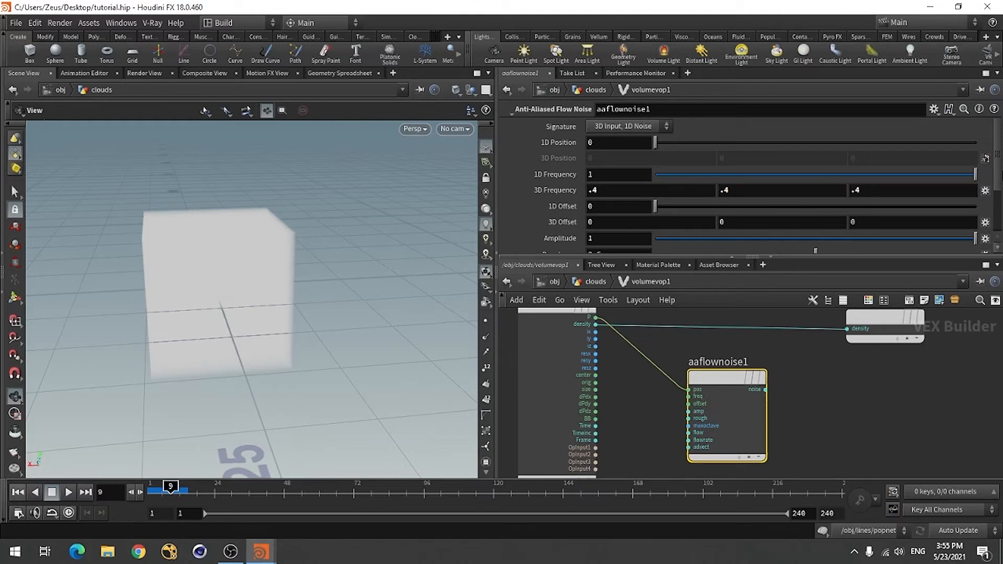
Step: Set the flow noise's Amplitude to 10
scroll(999, 172, down, 3)
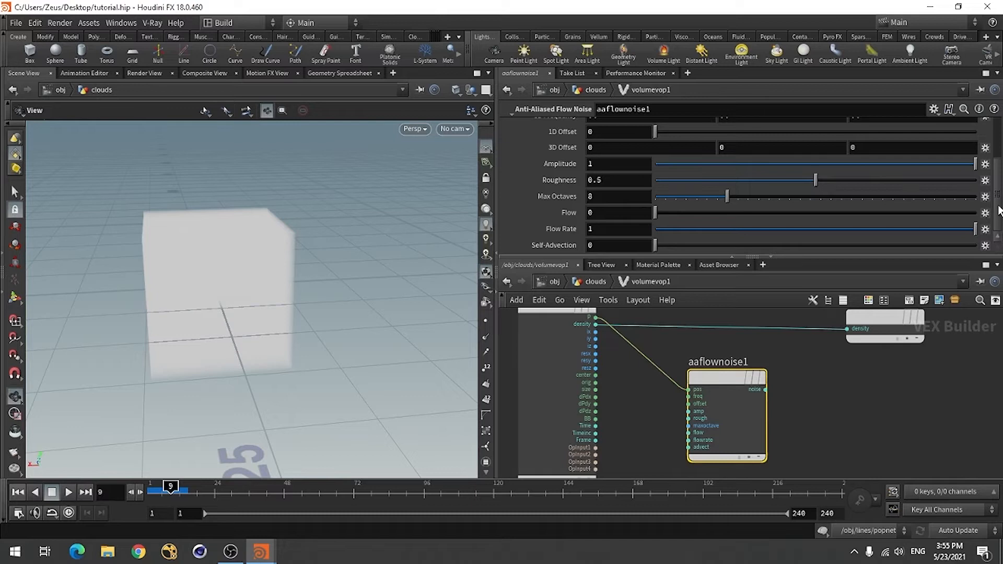
mouse_move(999, 212)
mouse_down()
mouse_move(999, 160)
mouse_move(1000, 196)
mouse_move(1001, 176)
mouse_up()
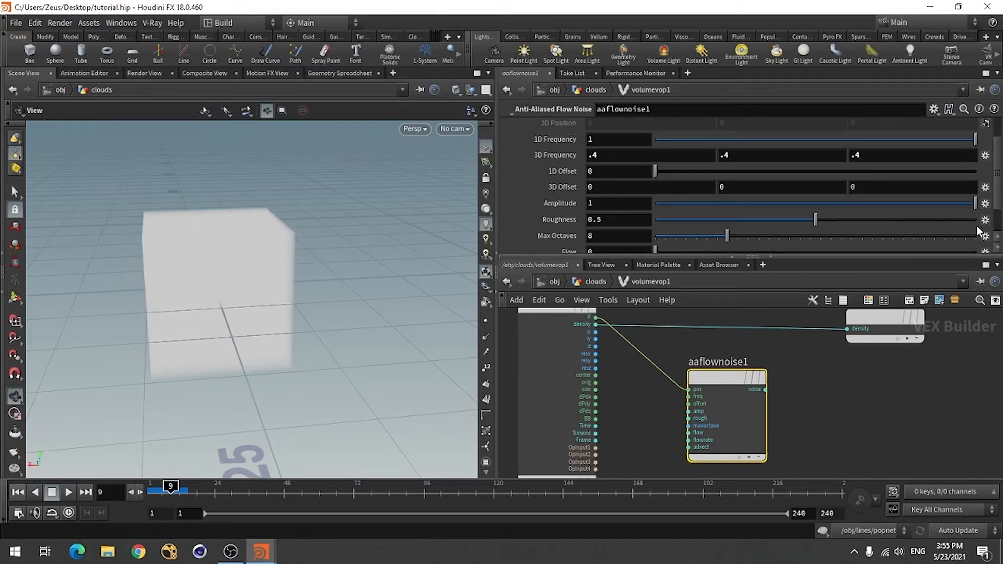
click(614, 203)
text(0)
key(Return)
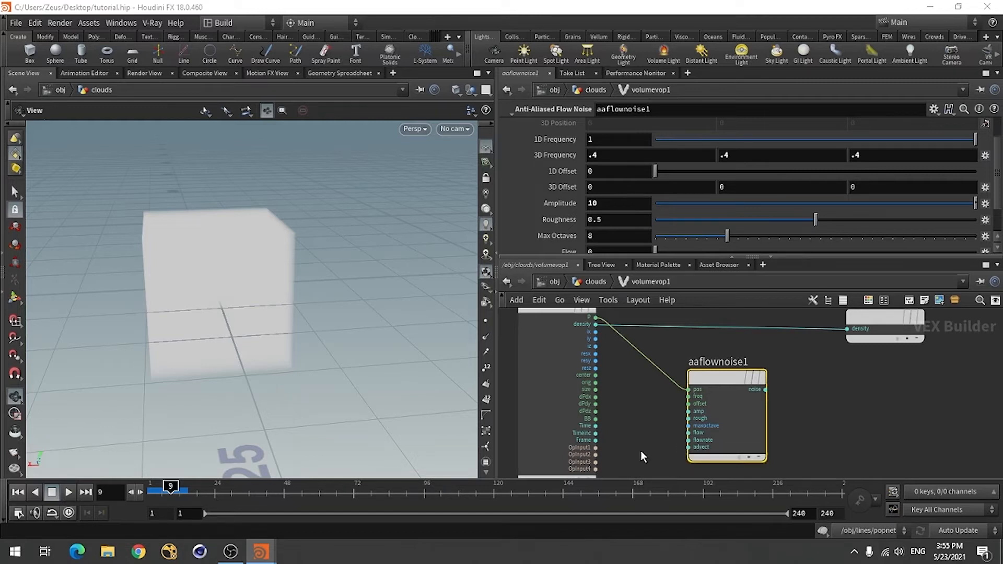
Step: Promote the flow and offset inputs of aaflownoise1 as parameters
right_click(691, 439)
click(710, 323)
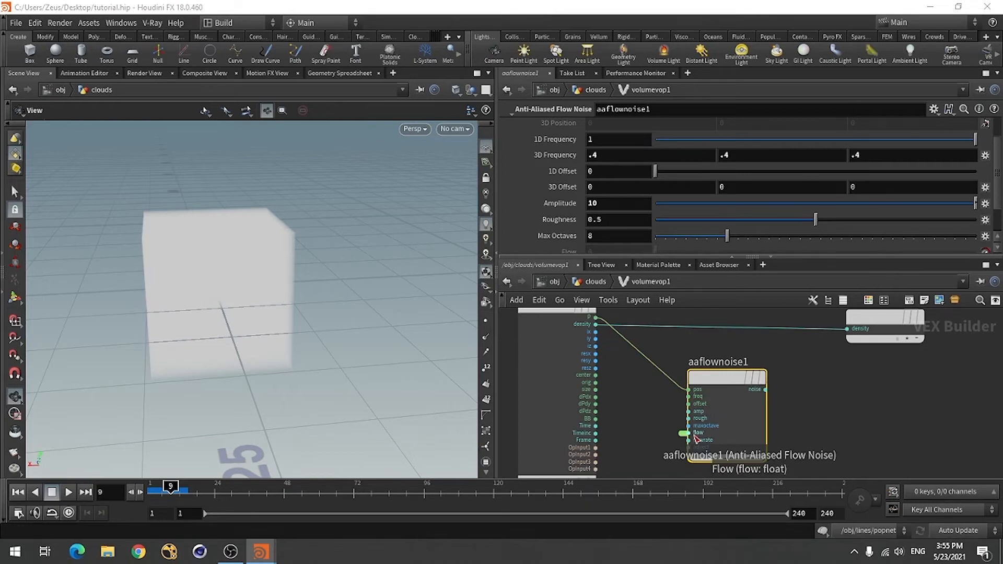
right_click(690, 404)
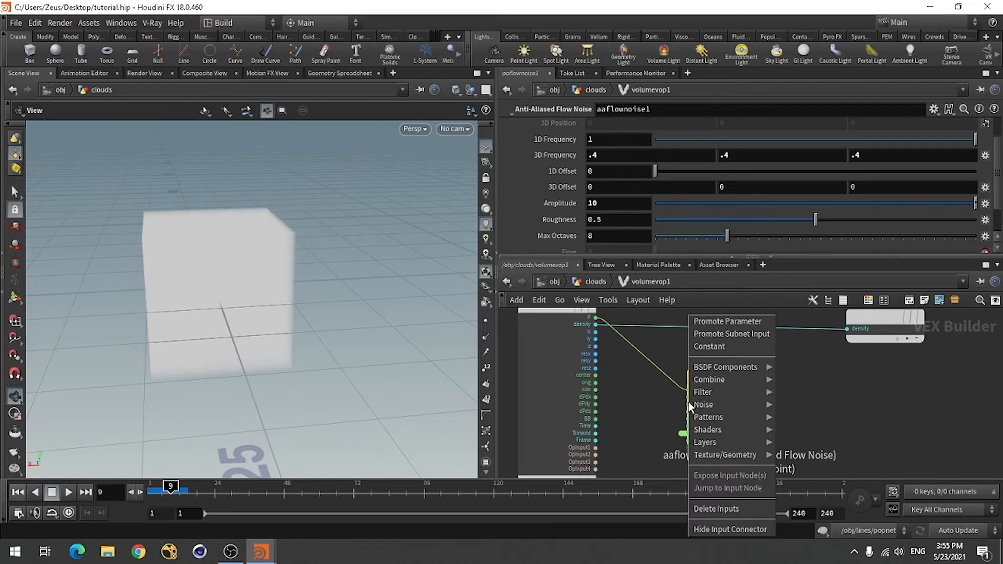
click(713, 321)
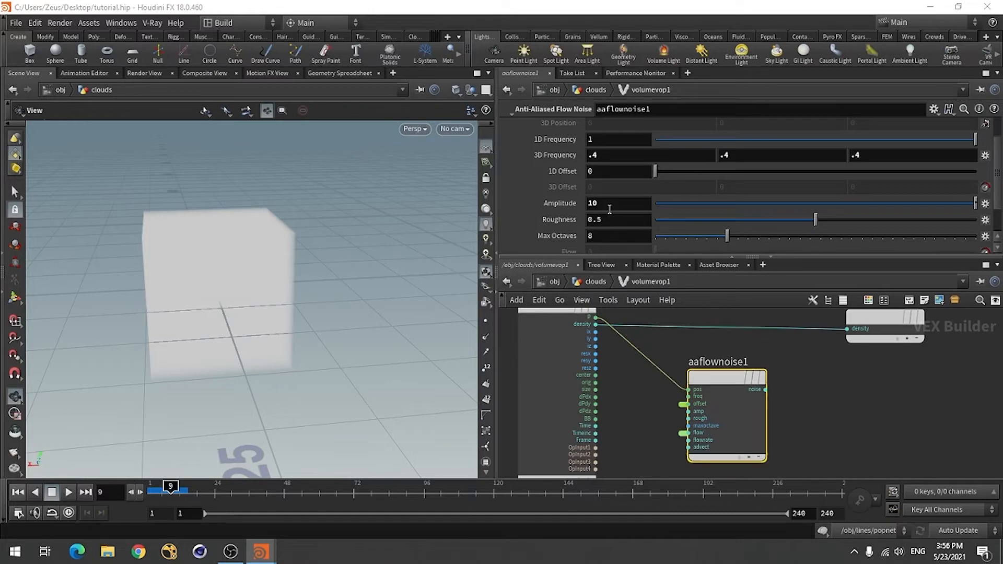
scroll(999, 186, down, 2)
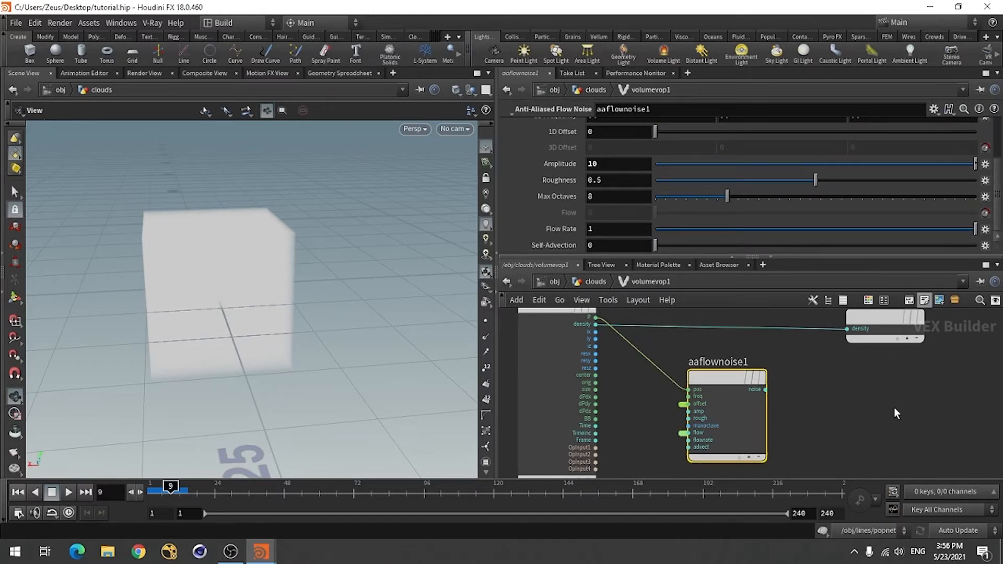
Step: Add a Fit Range node beside aaflownoise1 and wire the noise output into its val input
key(Tab)
text(fi)
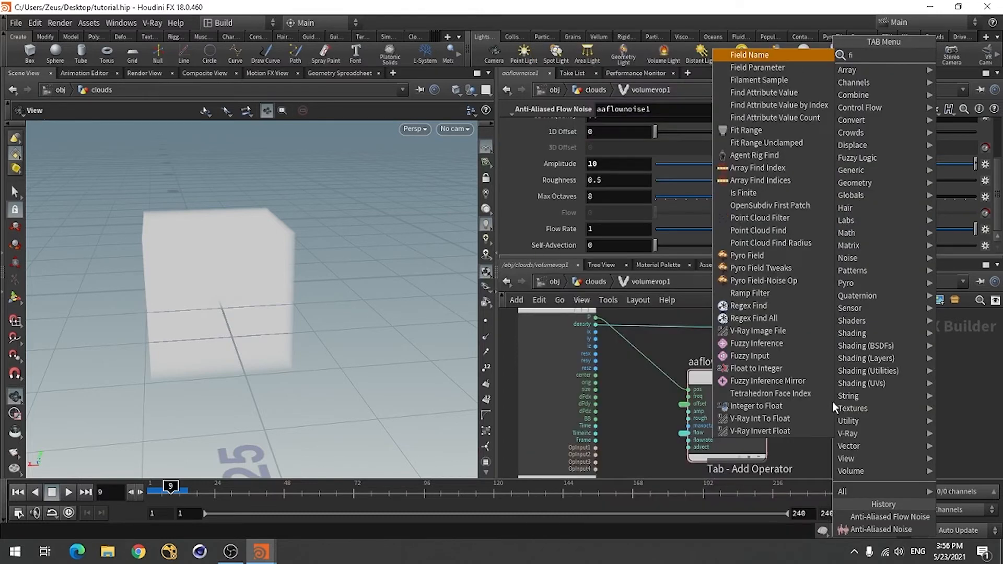
text(t)
click(778, 57)
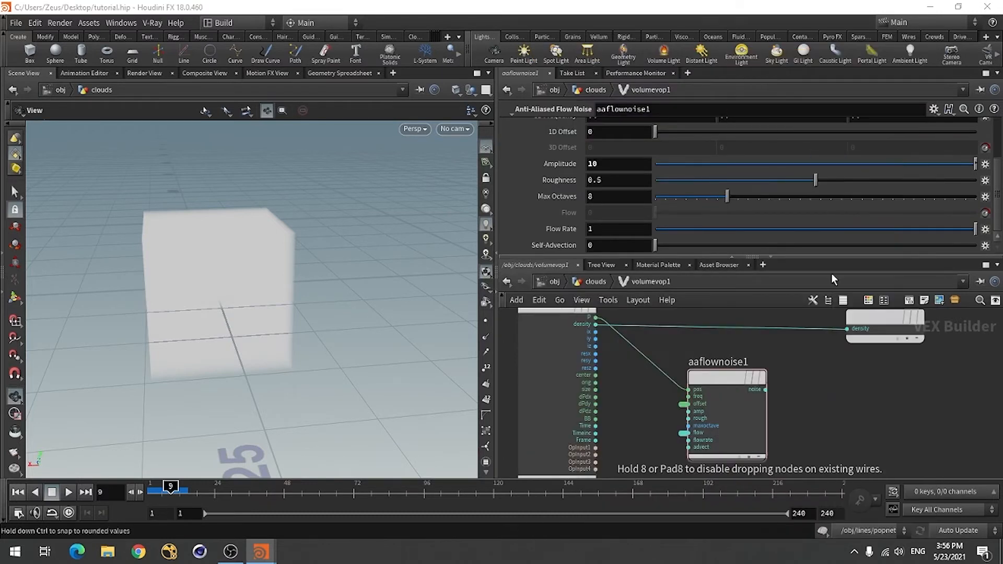
click(846, 387)
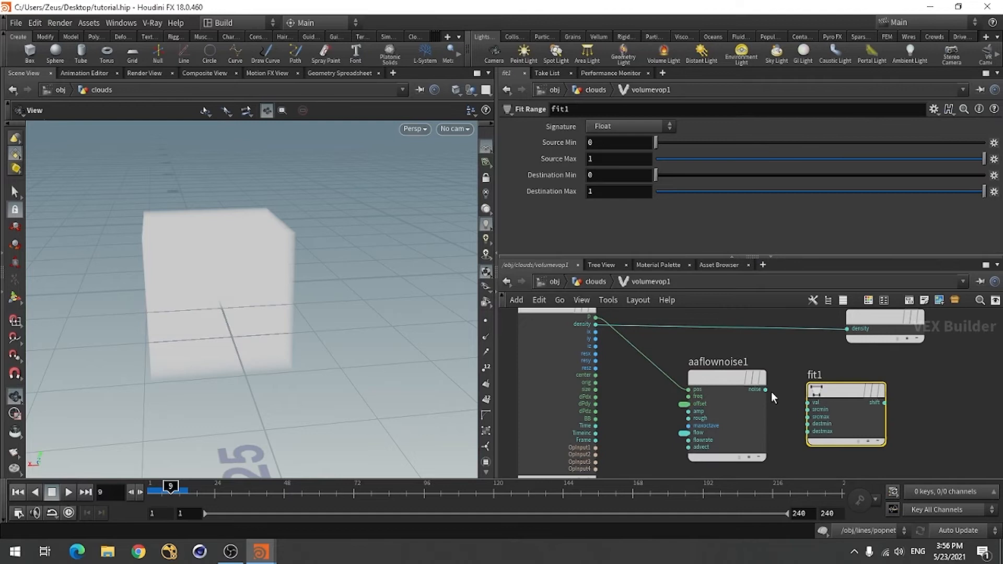
click(765, 390)
click(810, 403)
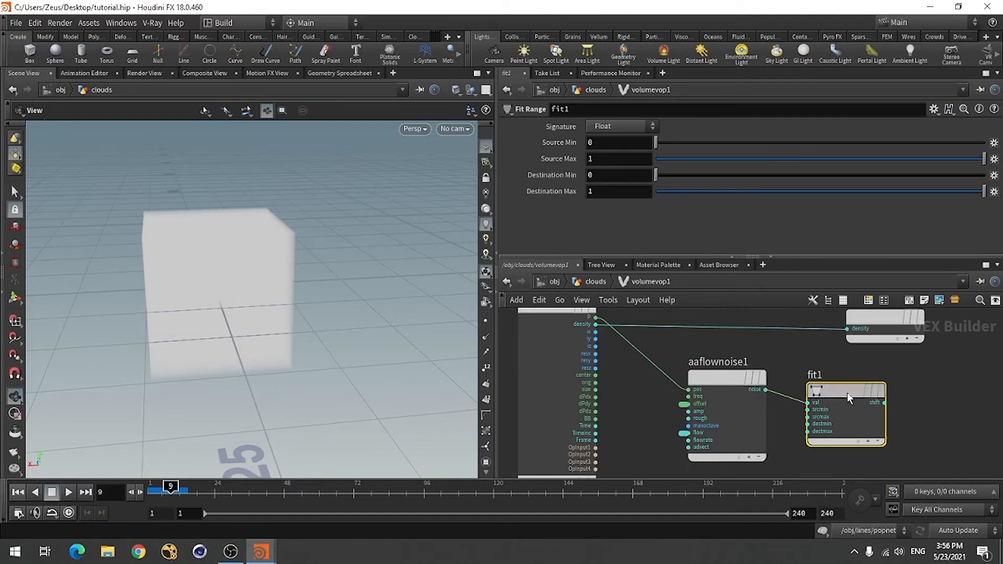
drag(847, 393, 840, 386)
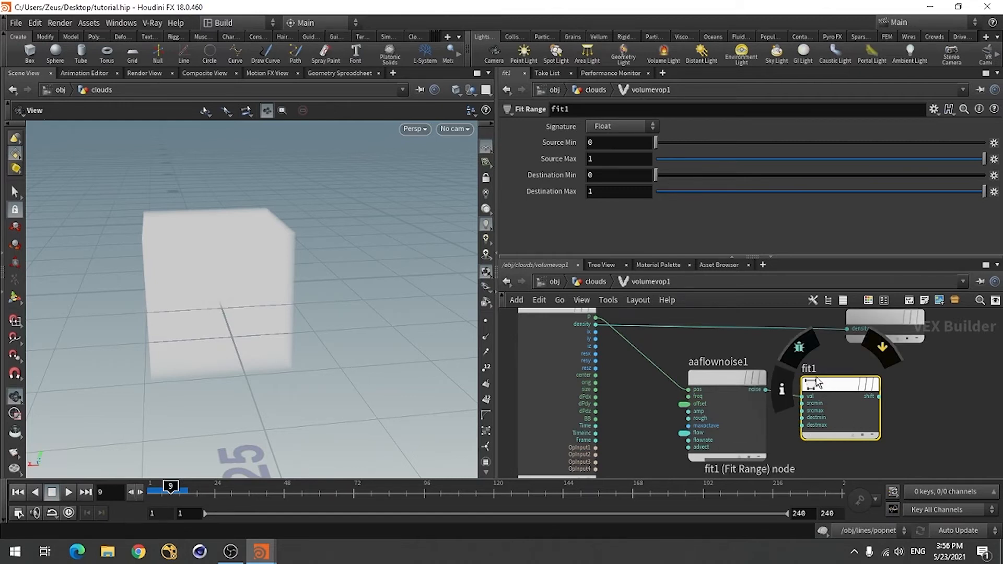
Step: Set the Source Min of fit1 to .7
click(609, 145)
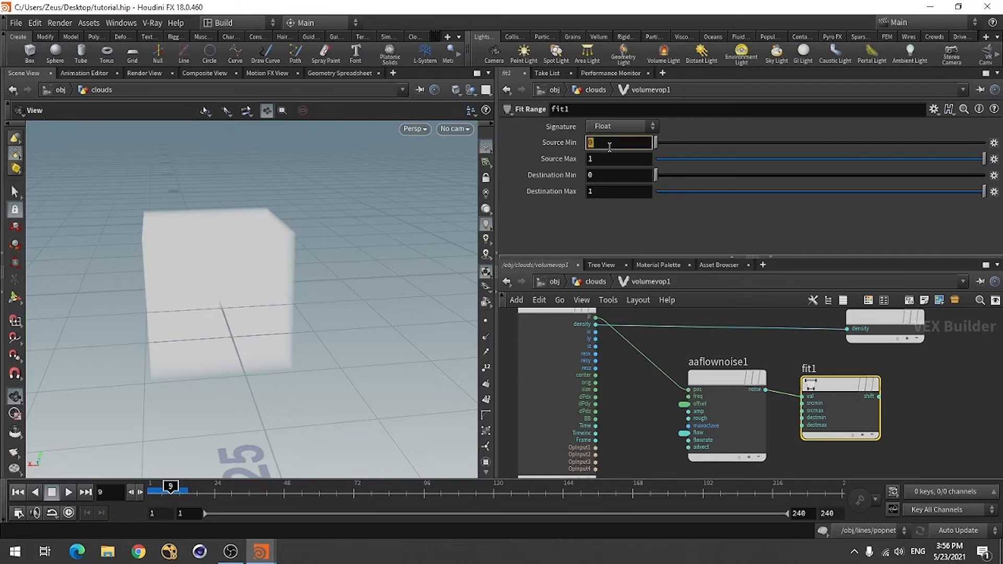
text(.7)
key(Return)
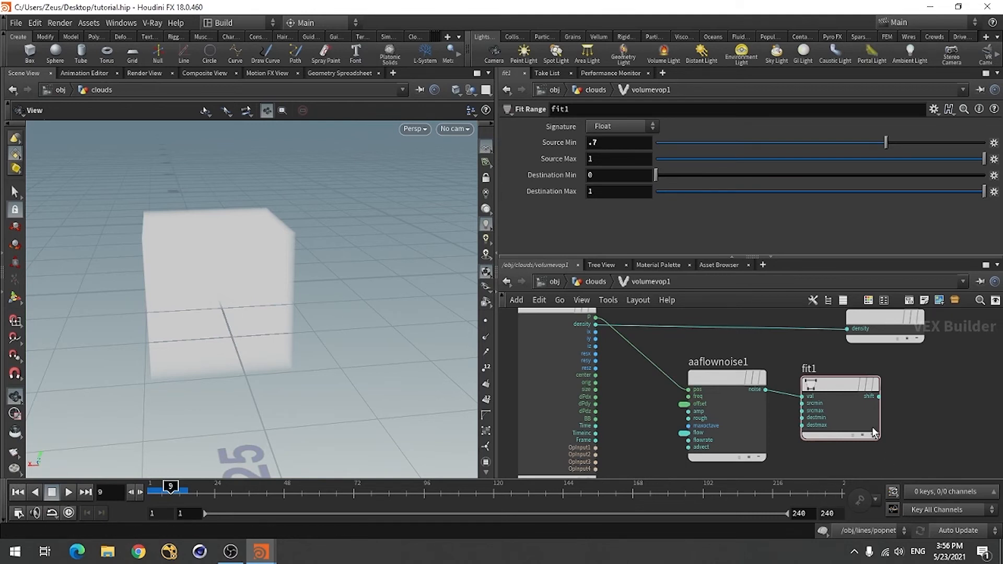
Step: Wire the shift output of fit1 into the output node's density input, move the output node clear of fit1, and inspect the volume
scroll(854, 426, up, 2)
scroll(828, 405, down, 4)
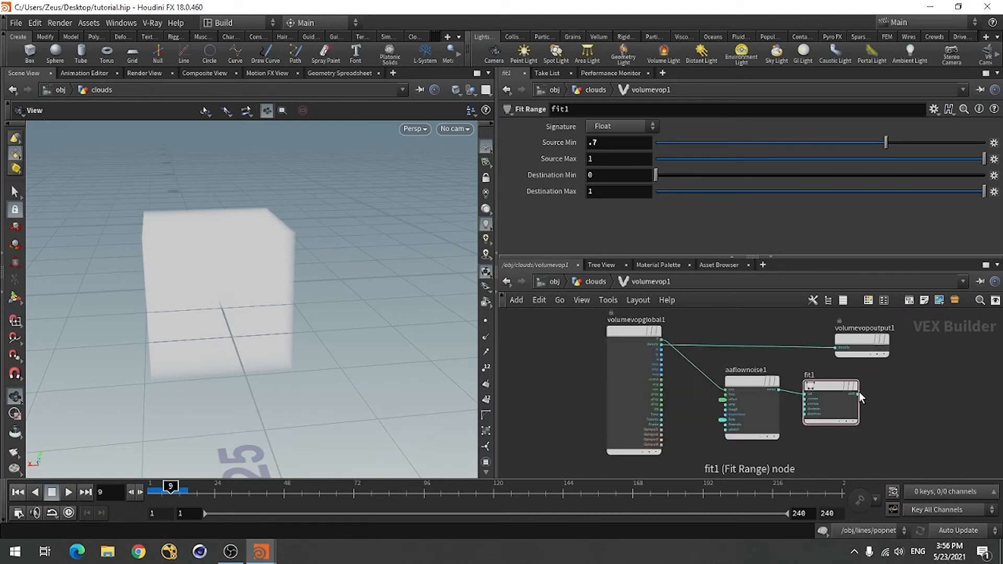
click(858, 391)
click(858, 393)
click(838, 347)
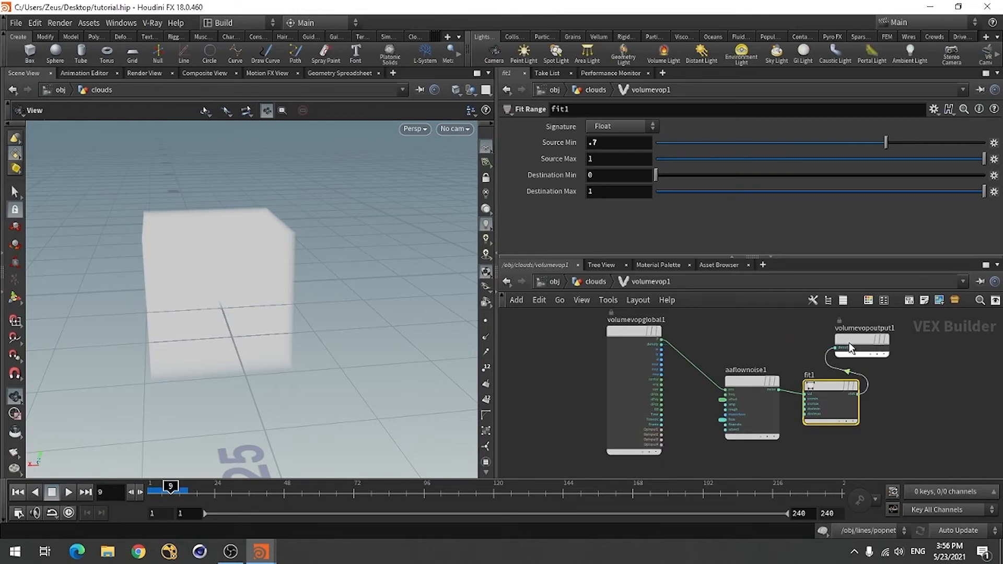
drag(848, 342, 901, 346)
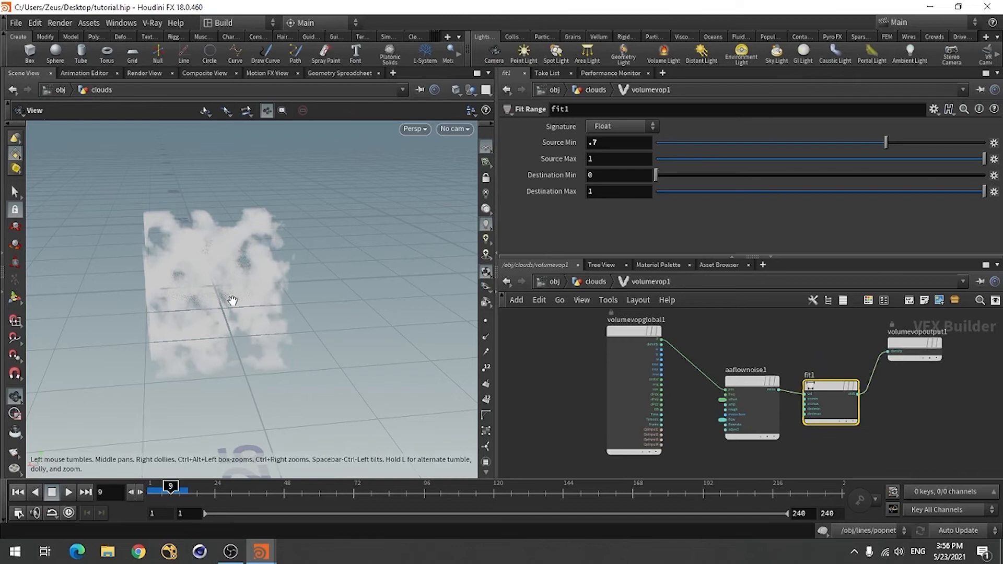
drag(173, 278, 302, 269)
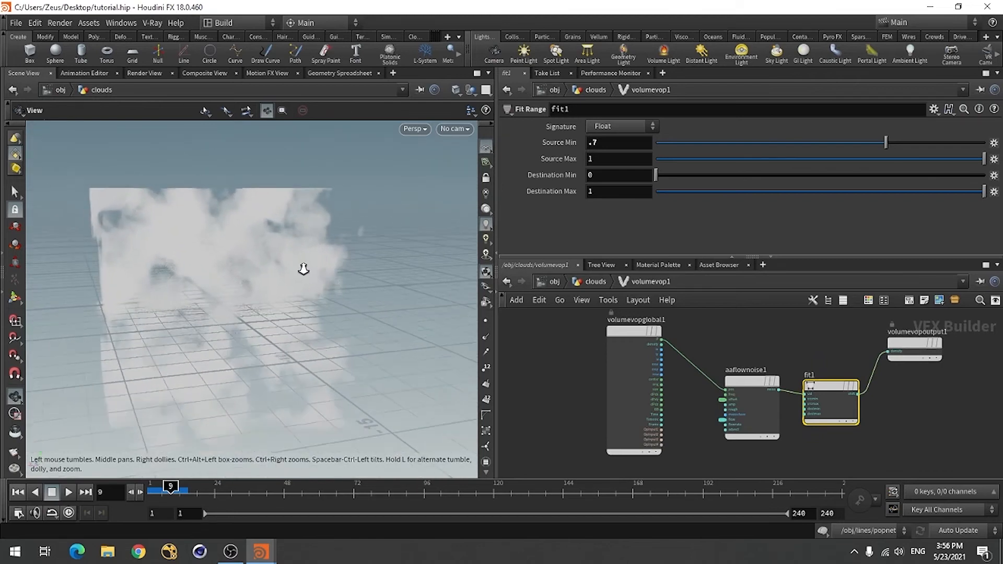
scroll(775, 343, up, 3)
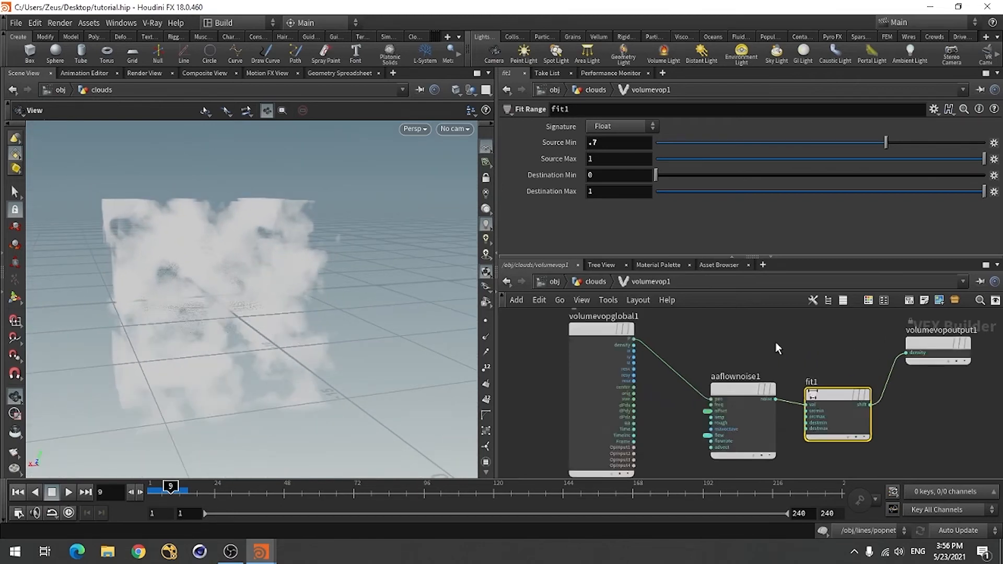
Step: Insert an Add node on the wire between fit1 and volumevopoutput1 and lay out the VOP nodes neatly
key(h)
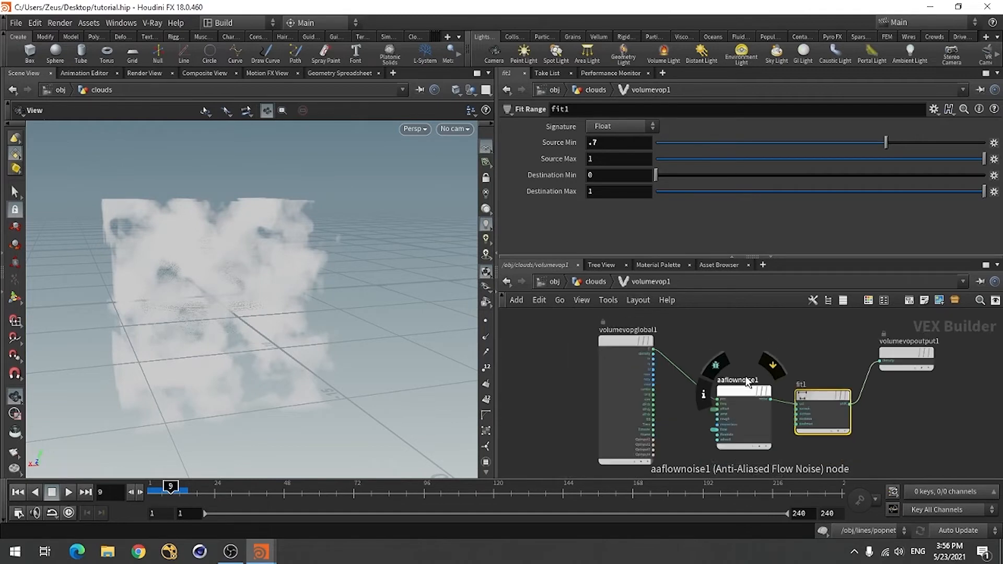
key(Tab)
text(add)
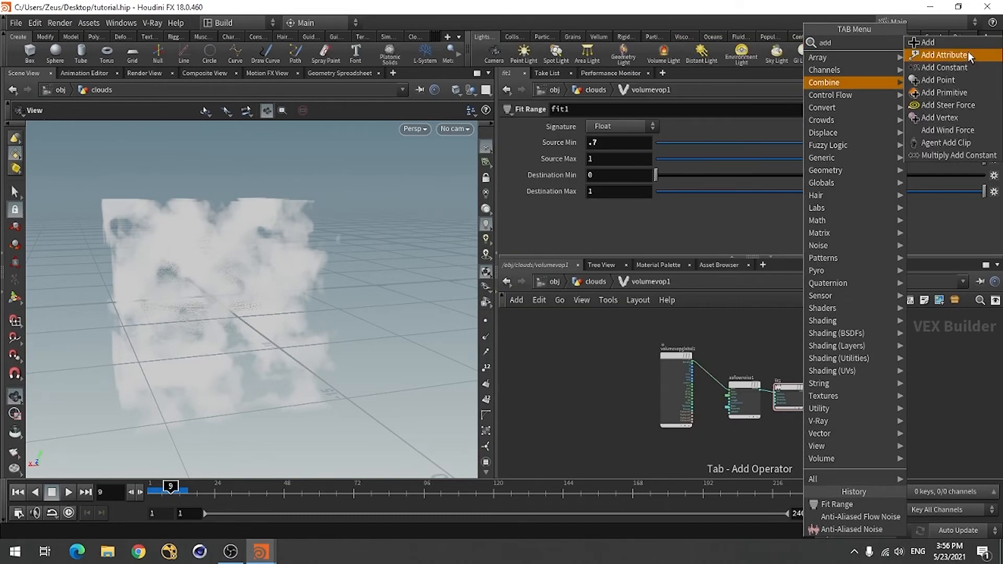
click(966, 54)
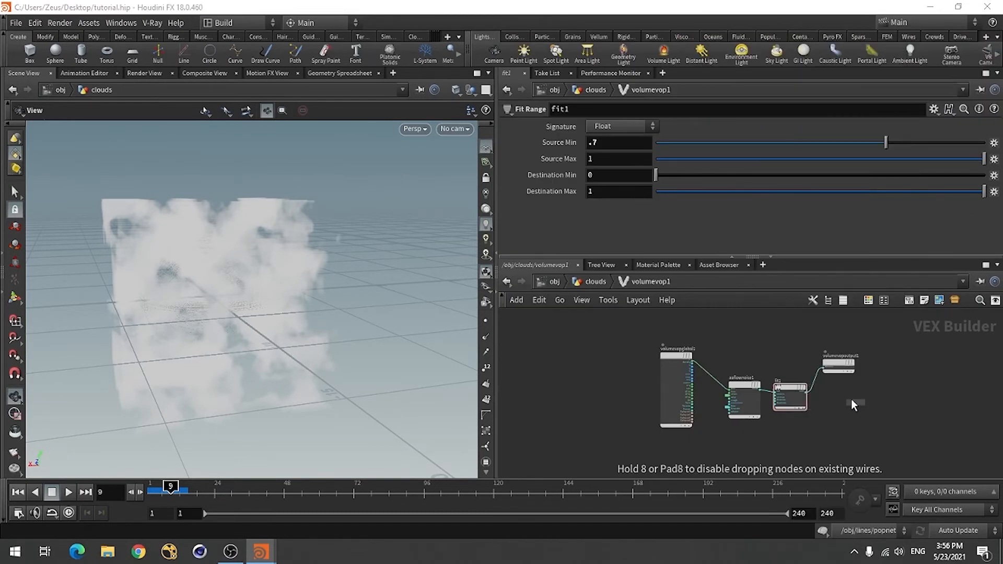
click(831, 408)
key(l)
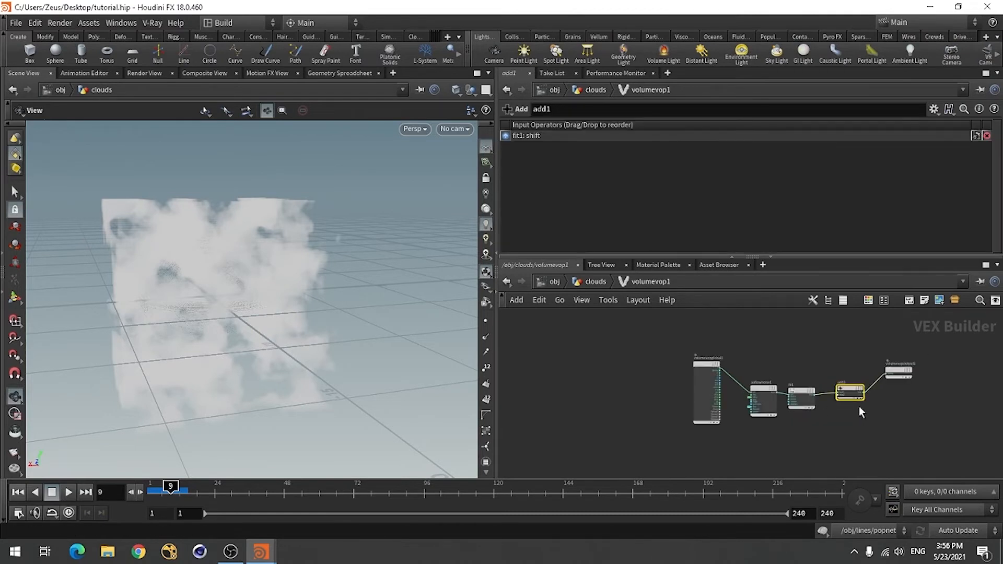
key(h)
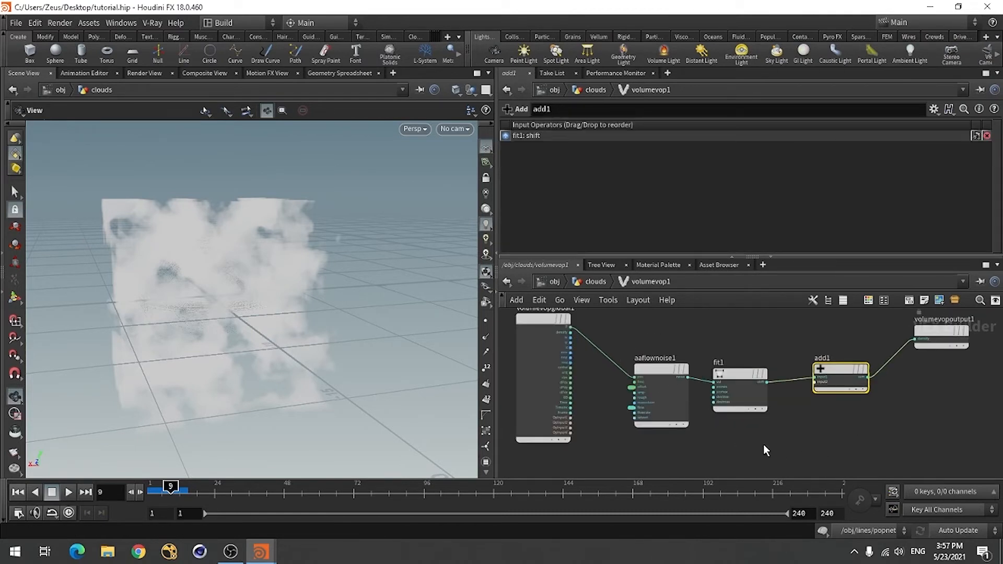
key(l)
click(782, 440)
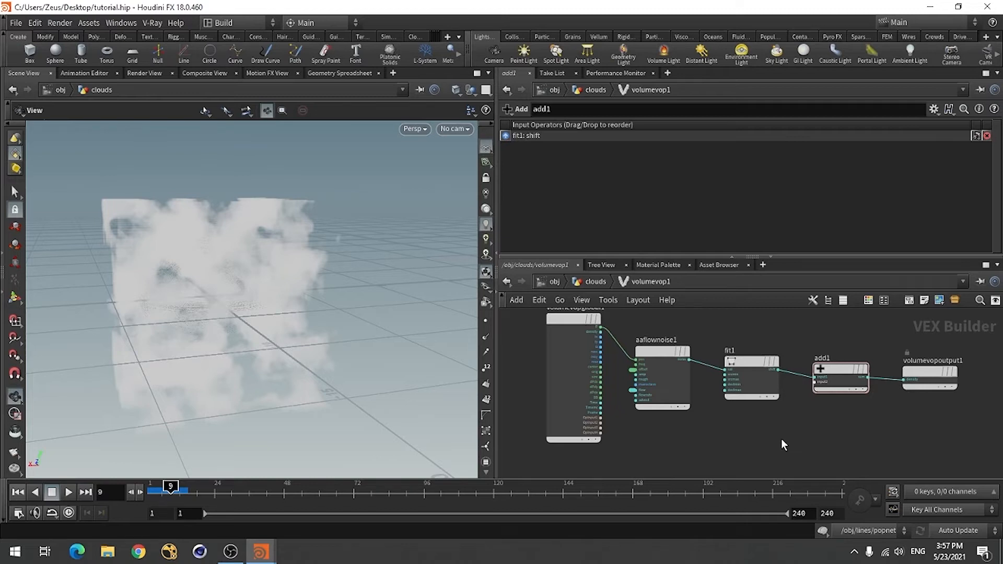
Step: Add a Turbulent Noise node below fit1 and wire the density output of volumevopglobal1 into its pos input
key(Tab)
text(tu)
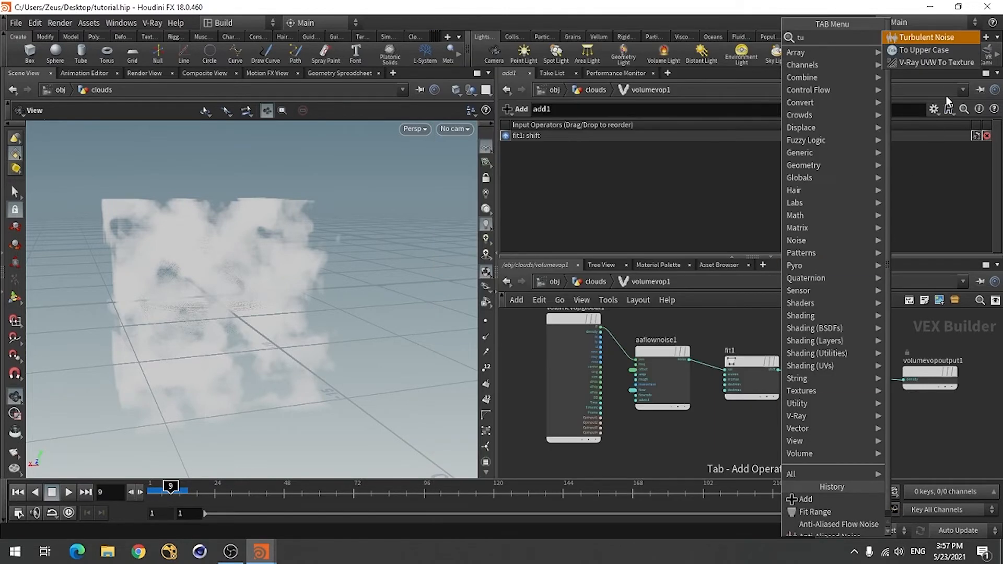
click(944, 41)
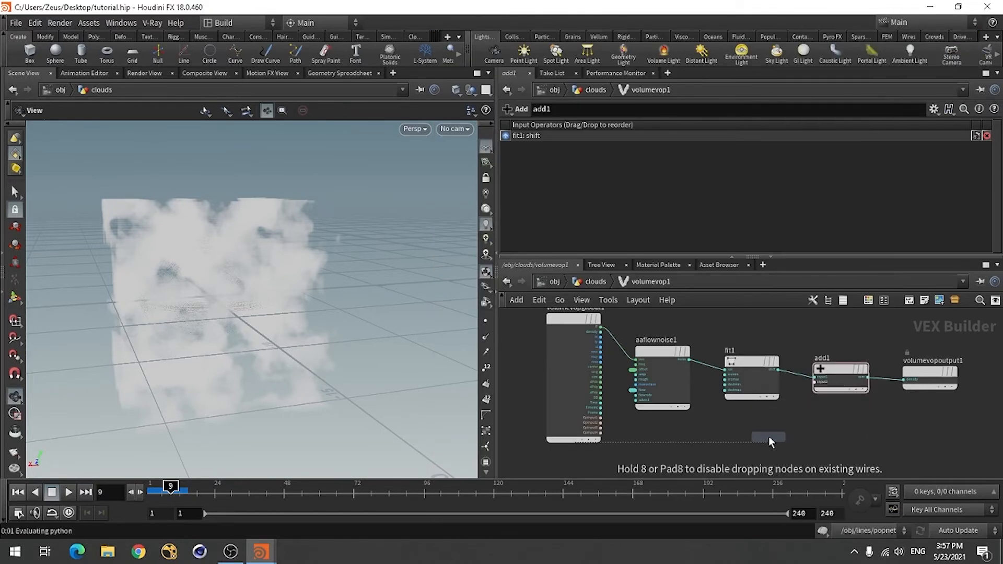
click(769, 436)
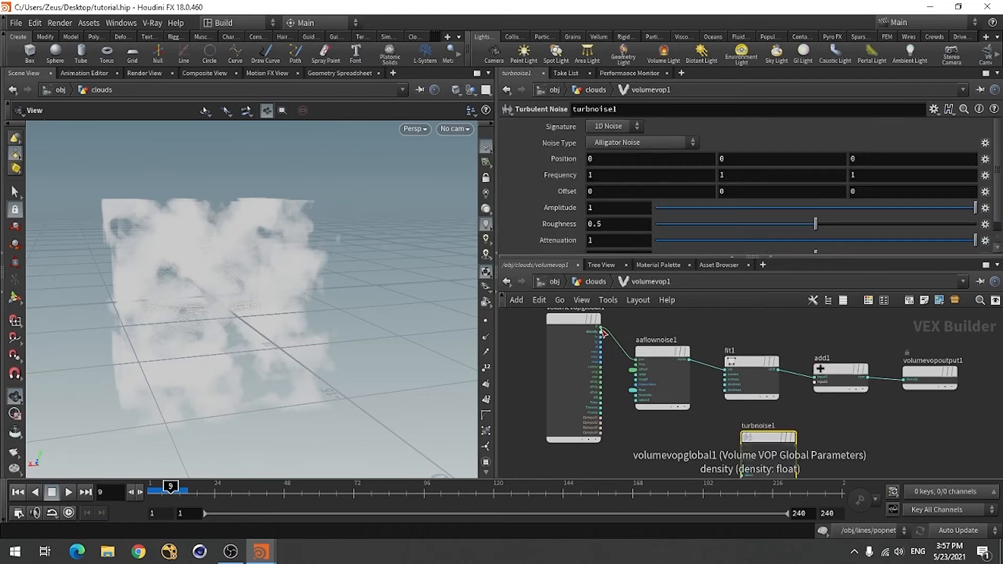
click(602, 332)
click(742, 450)
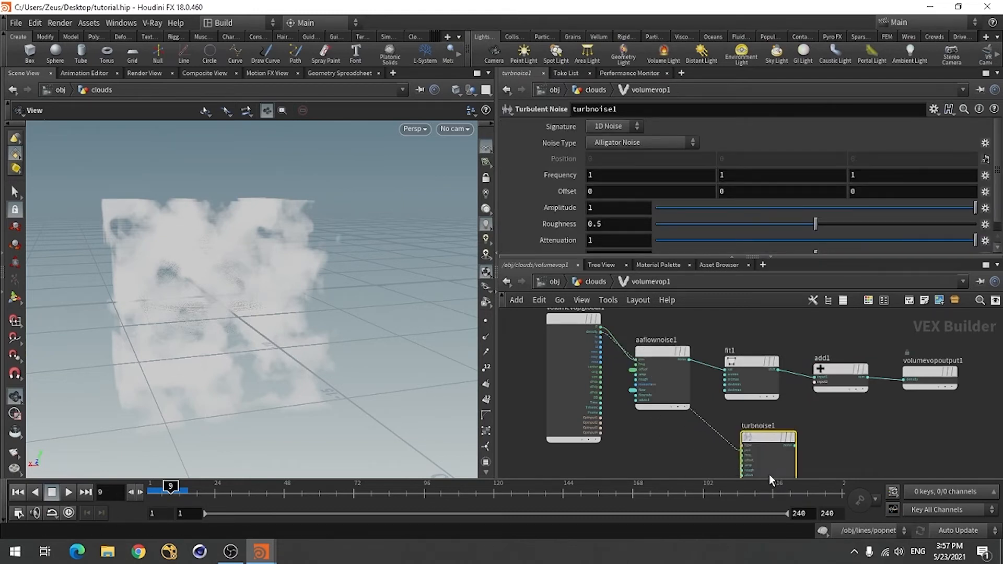
Step: Set the Signature of turbnoise1 to 3D Noise and review its remaining parameters
scroll(769, 474, up, 5)
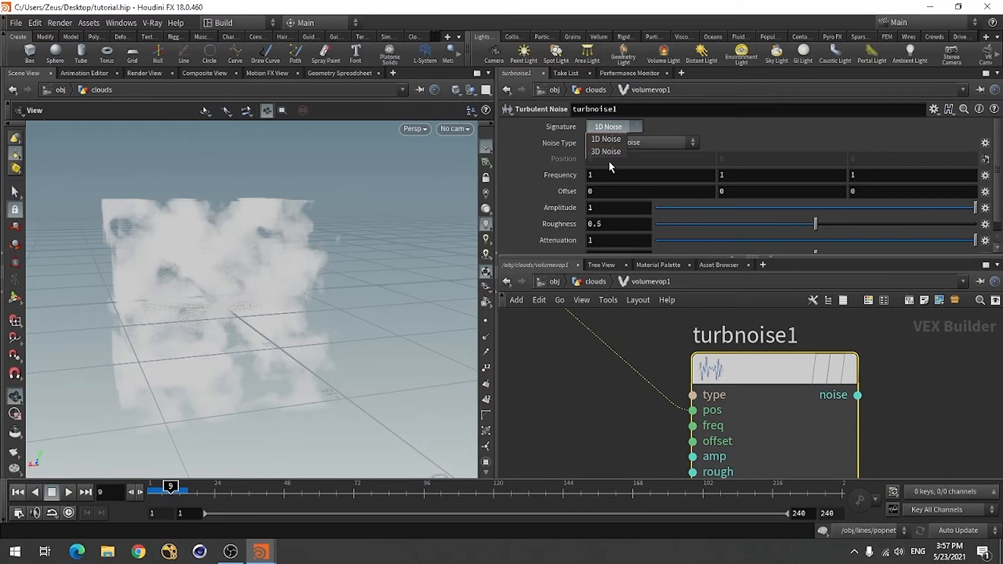
click(607, 151)
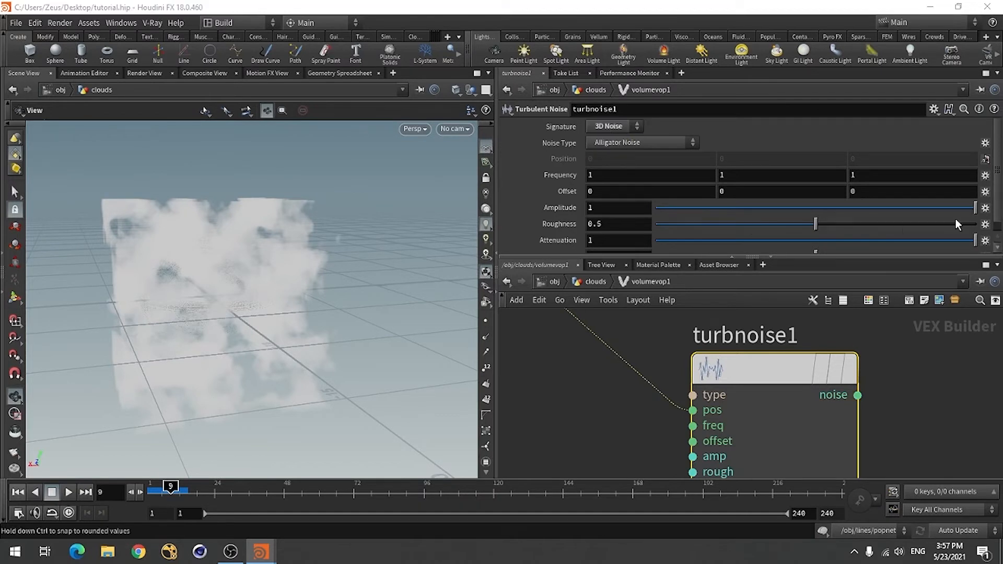
scroll(966, 220, down, 1)
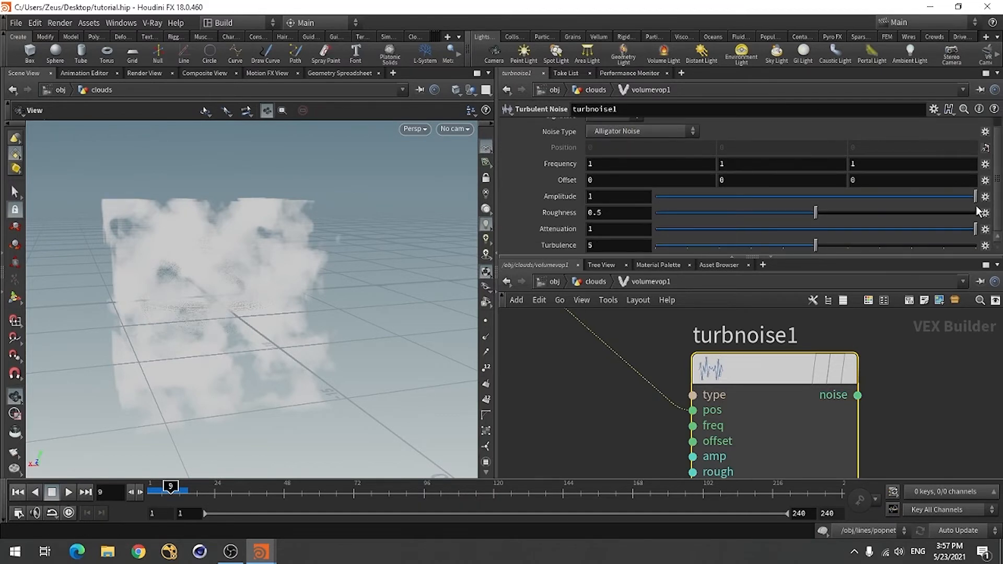
scroll(796, 388, down, 1)
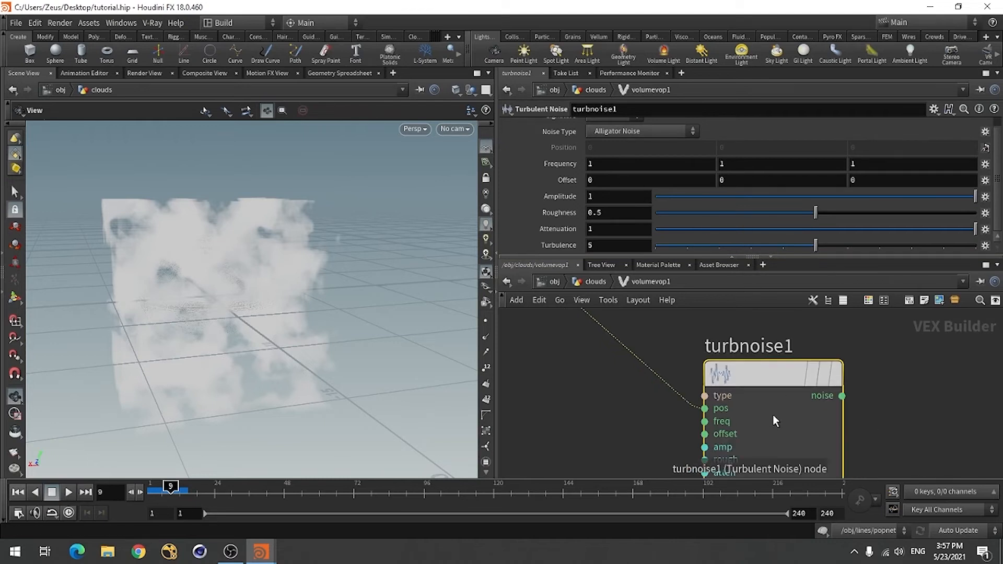
Step: Wire the noise output of turbnoise1 into input2 of add1 and inspect the volume from another angle
scroll(781, 444, down, 5)
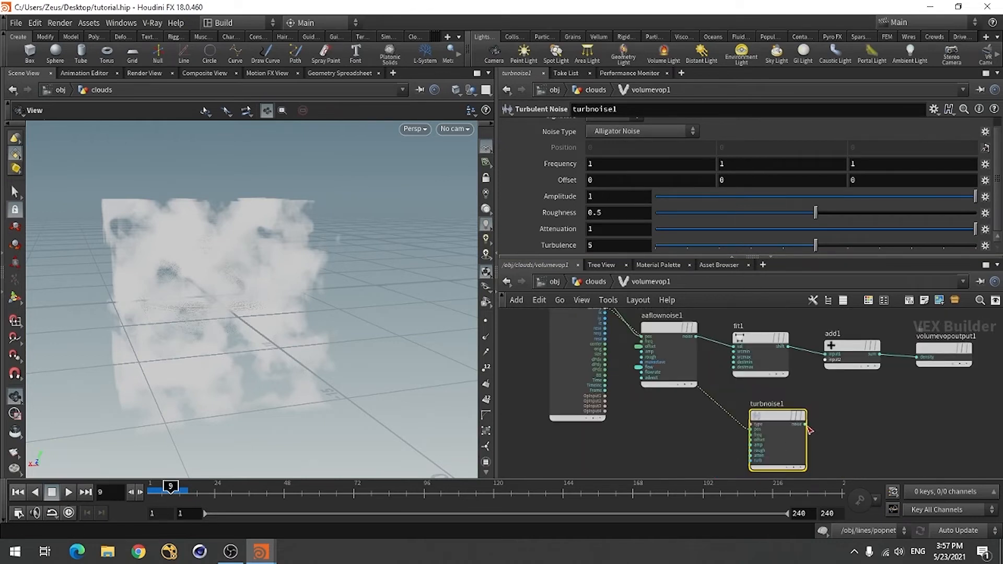
click(807, 425)
click(817, 367)
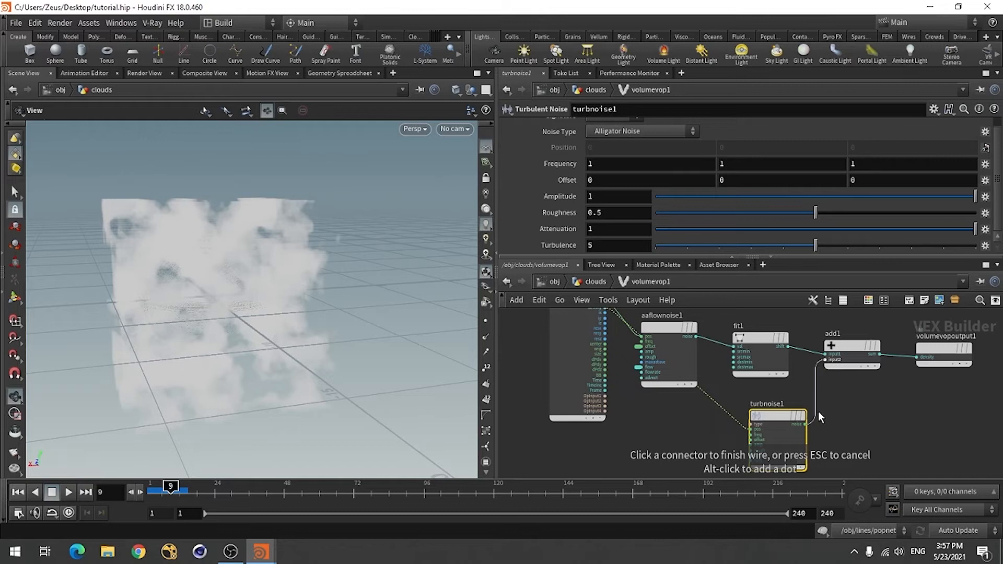
click(804, 419)
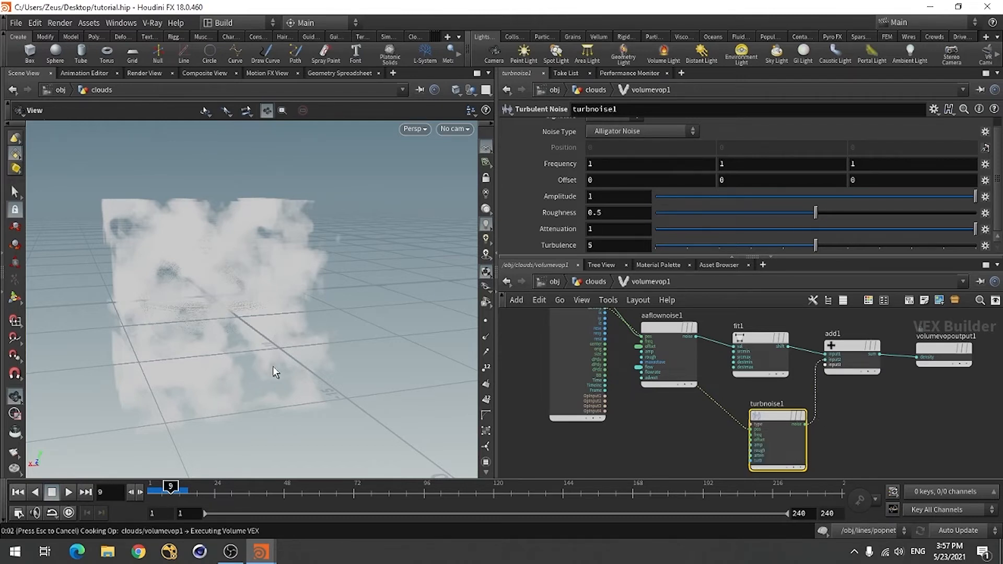
mouse_move(191, 336)
mouse_down()
mouse_move(252, 319)
mouse_move(284, 278)
mouse_move(192, 338)
mouse_move(204, 334)
mouse_up()
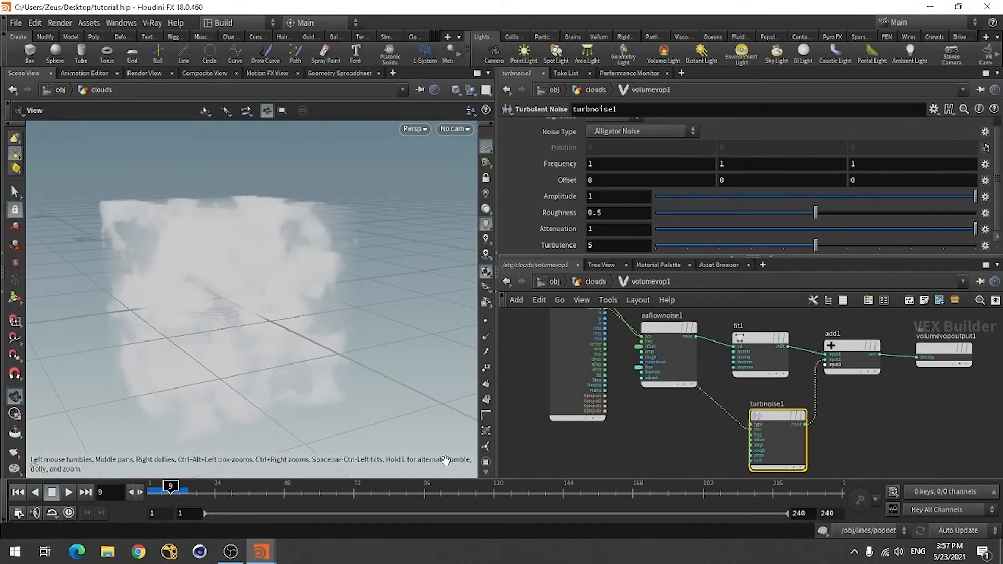
Step: Return to the clouds network and place a Convert VDB node below volumevop1
click(585, 285)
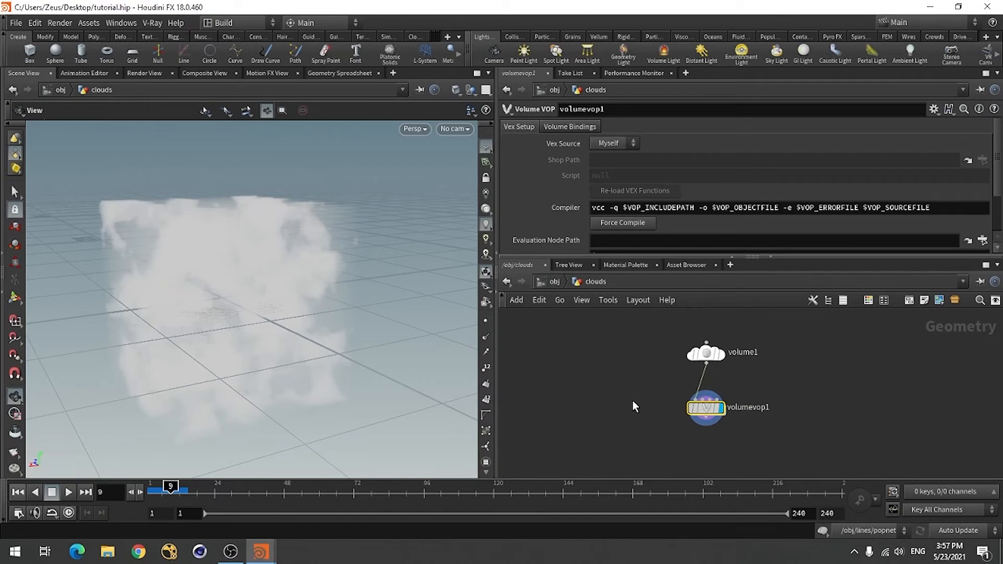
click(700, 452)
key(Tab)
text(con)
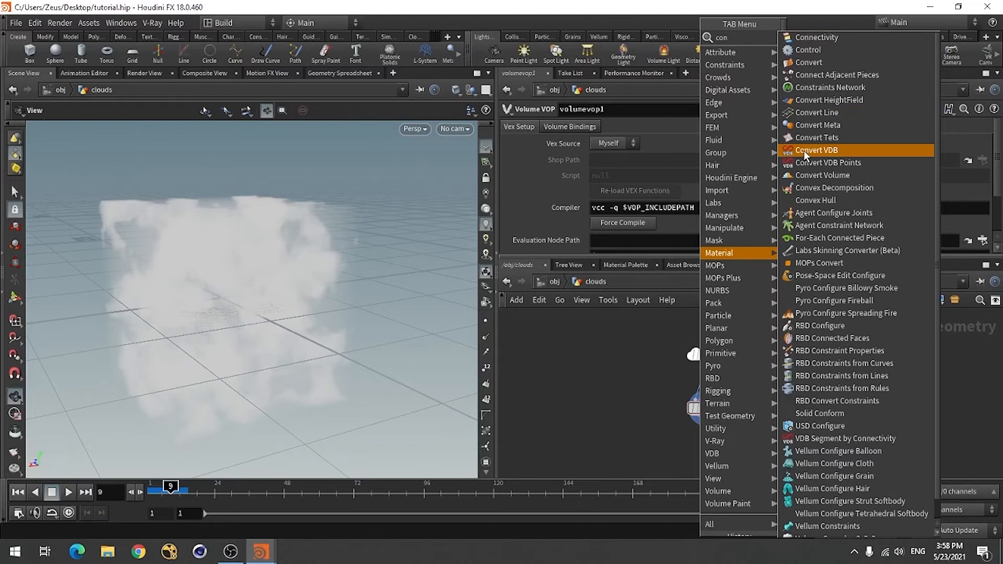
click(804, 152)
click(691, 439)
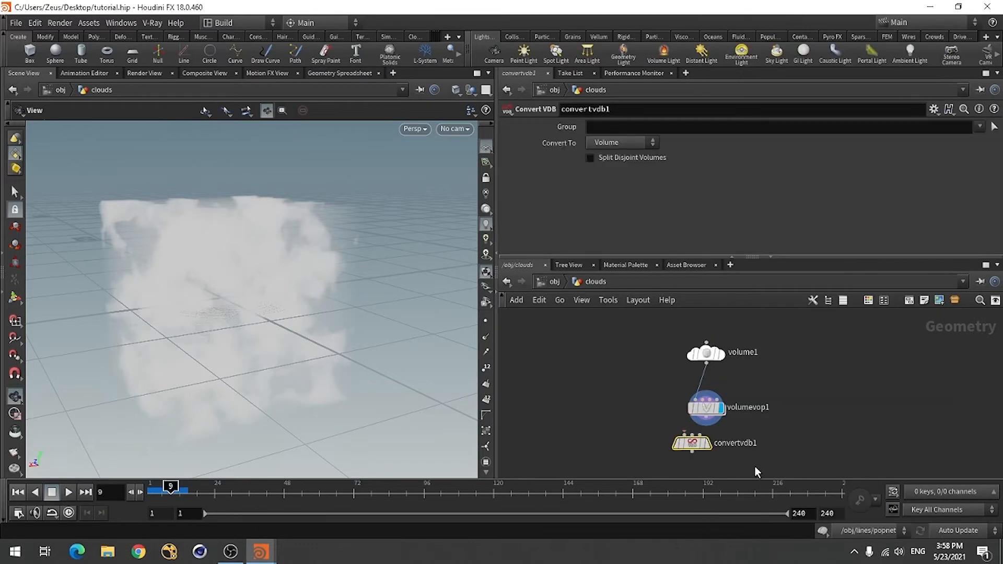
Step: Wire the volumevop1 output into the first input of convertvdb1 and display convertvdb1
click(706, 426)
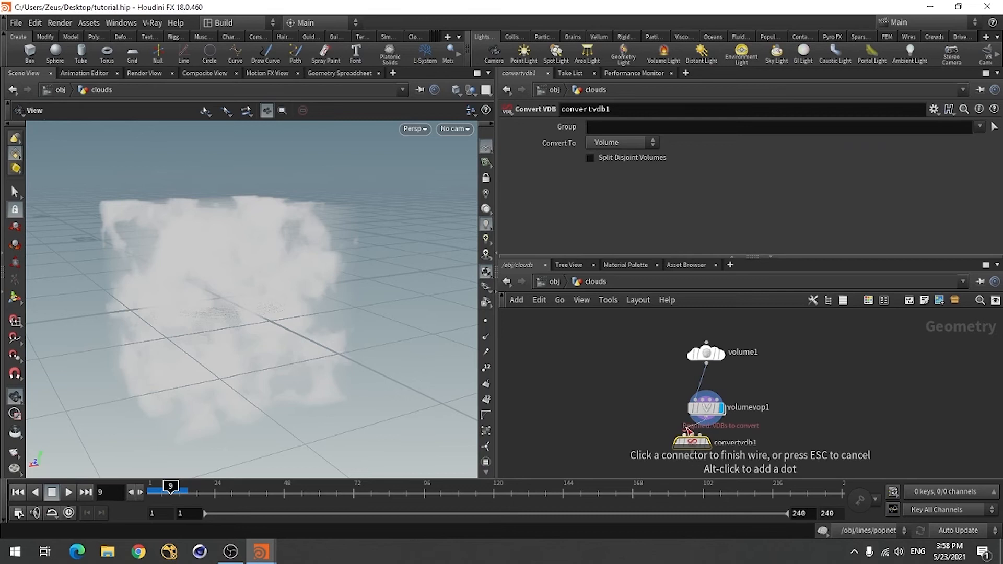
click(688, 445)
scroll(647, 415, up, 3)
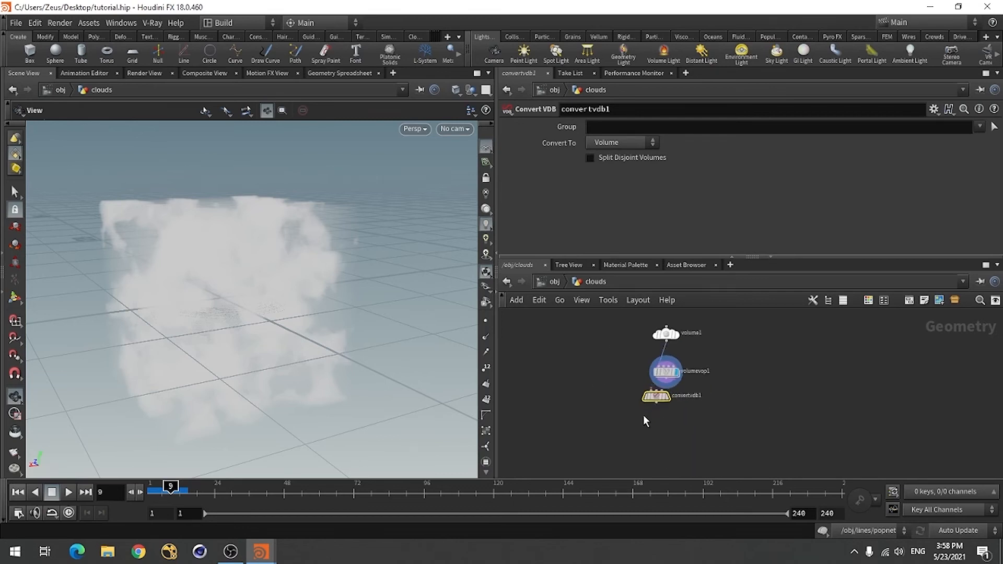
scroll(657, 408, up, 1)
click(693, 337)
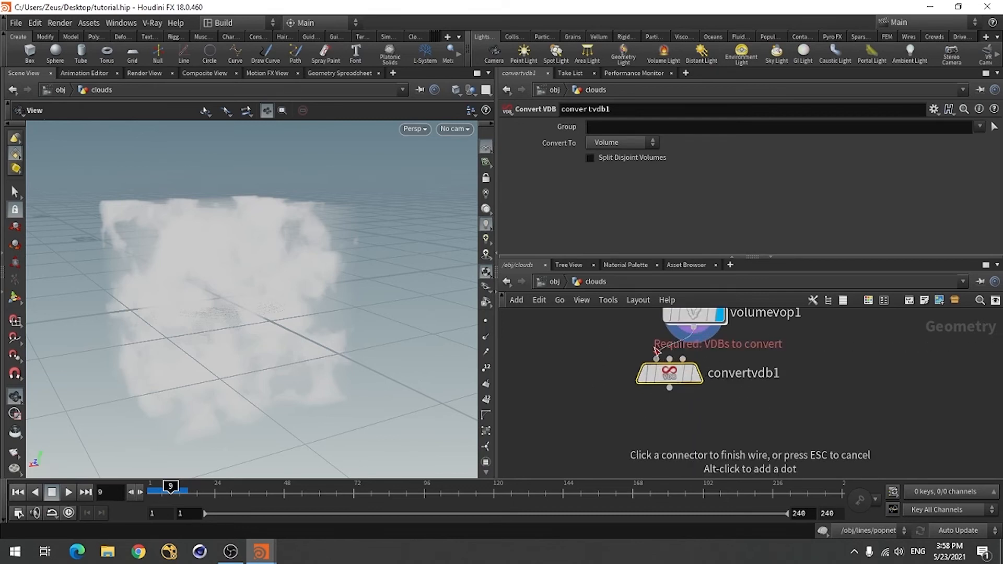
click(656, 359)
click(694, 377)
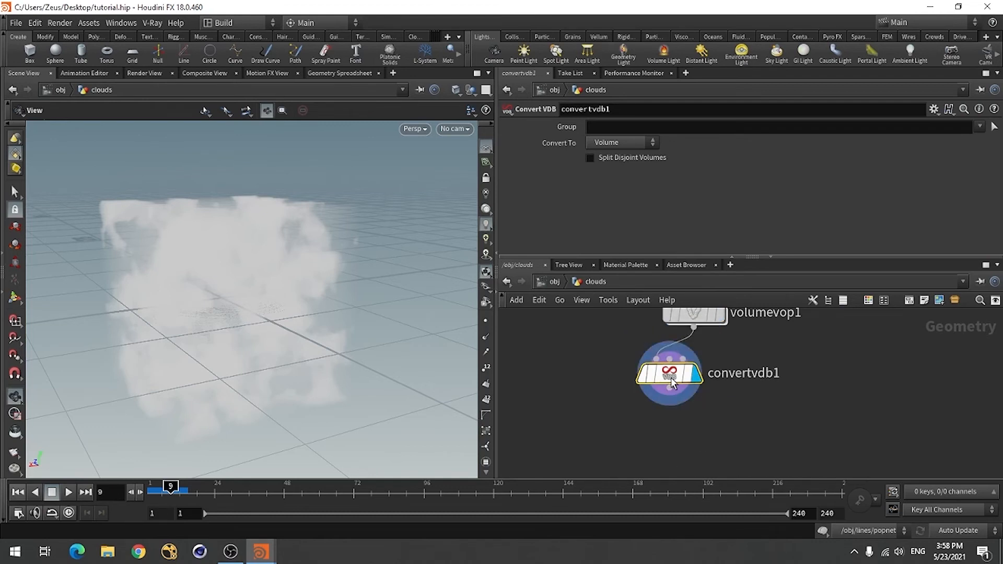
Step: Set Convert To on convertvdb1 to VDB and inspect the volume from another angle
click(615, 145)
click(599, 170)
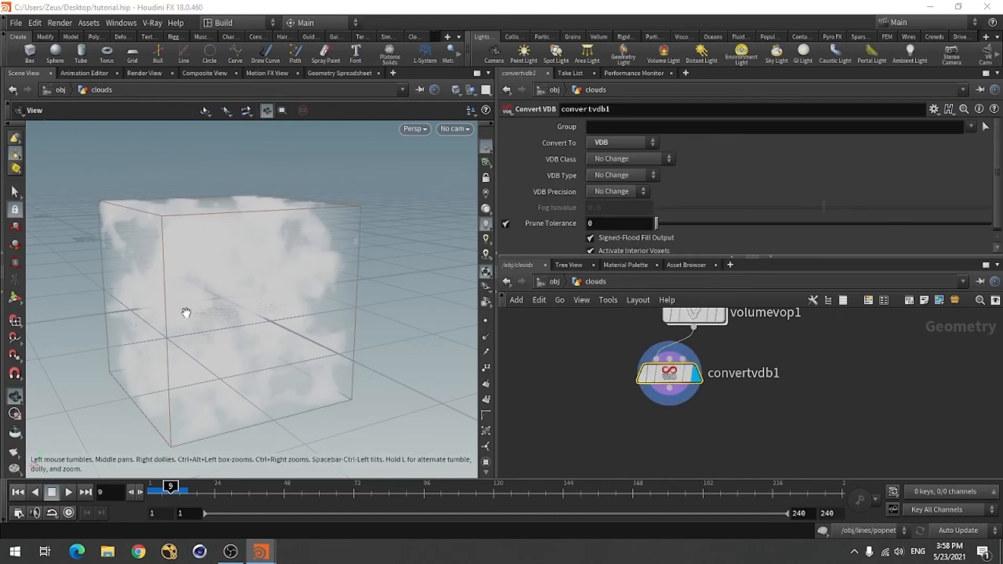
drag(186, 312, 235, 331)
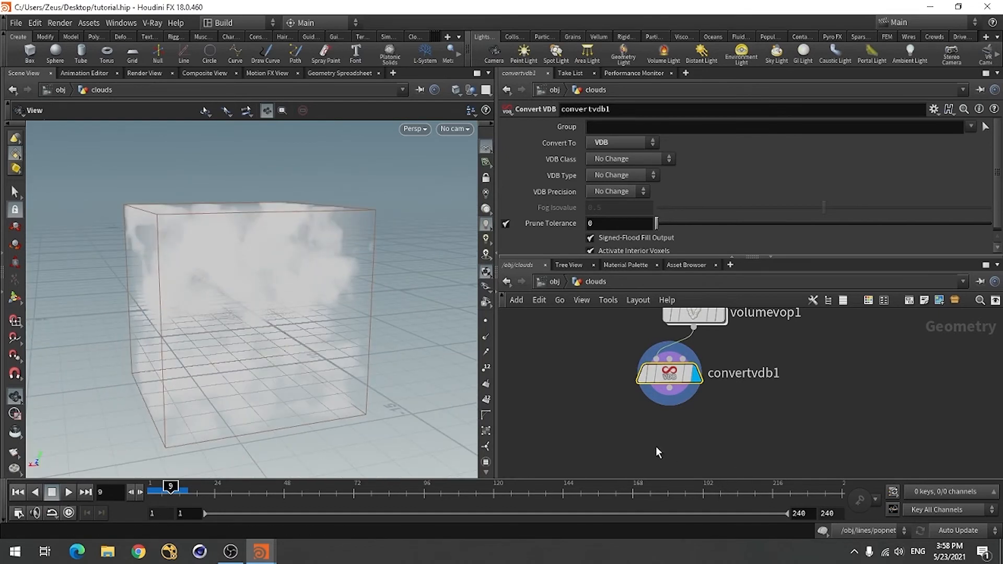
Step: Add a displayed Volume Visualization node fed by convertvdb1 and set its Density Field to density
key(Tab)
text(v)
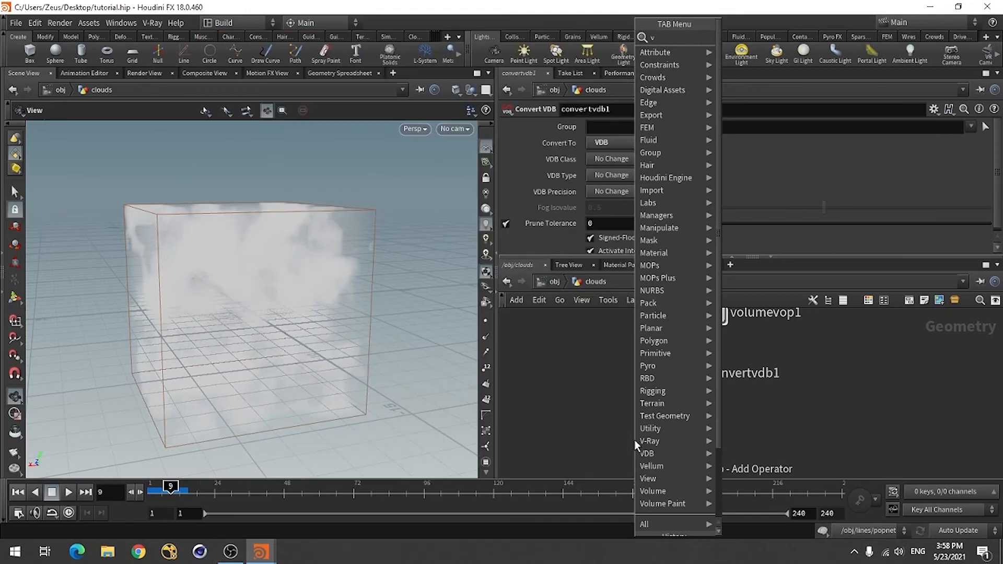
text(olu)
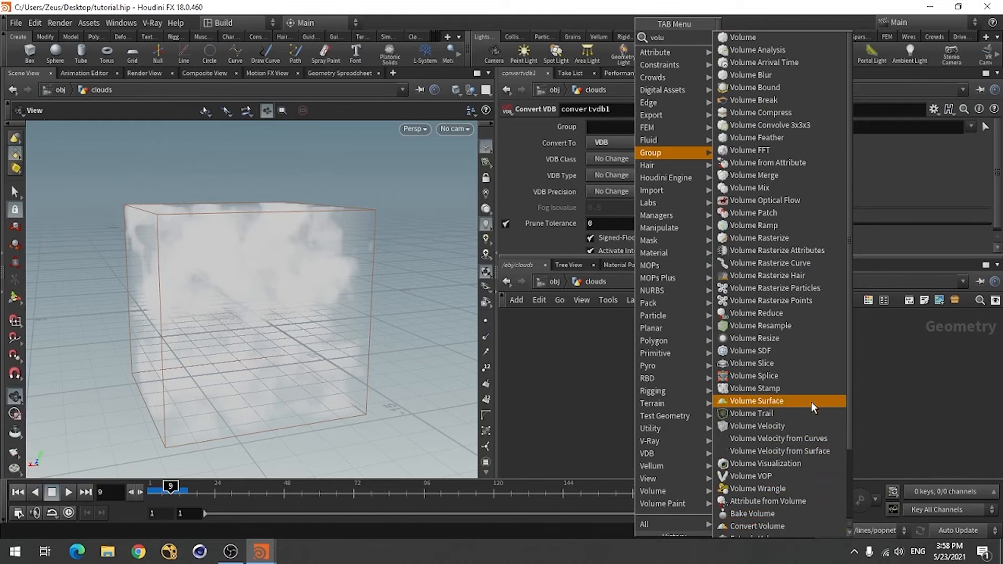
click(778, 463)
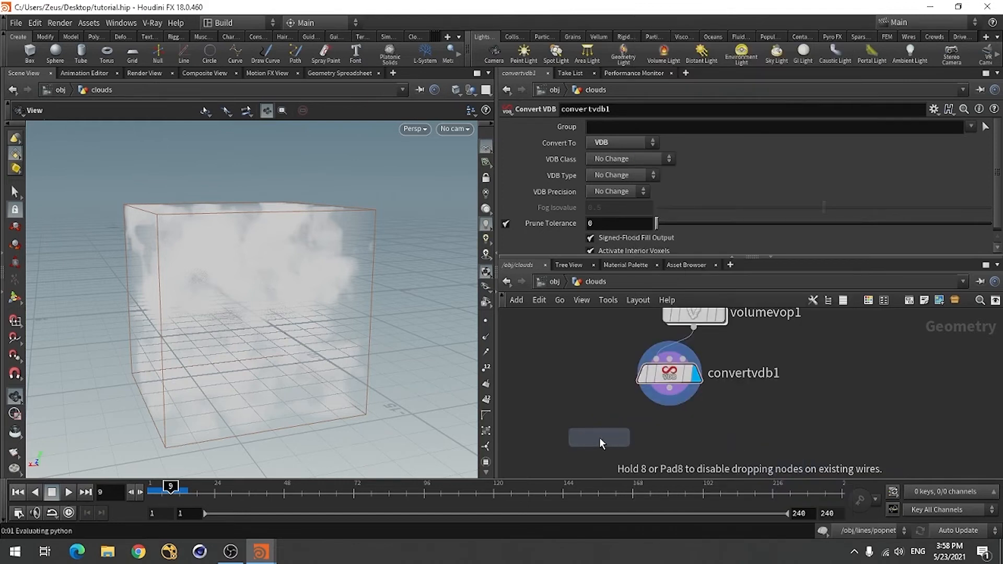
click(600, 437)
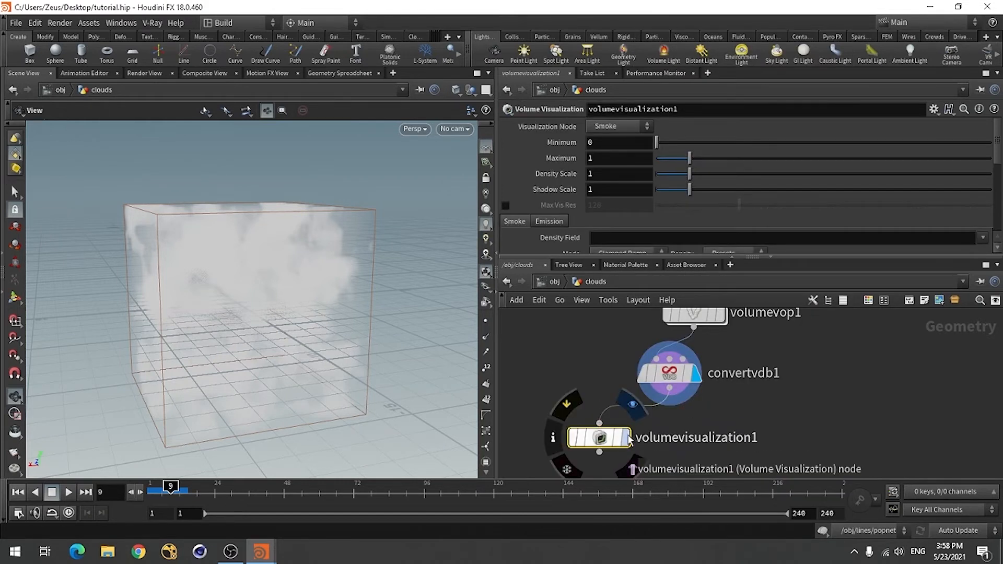
click(982, 238)
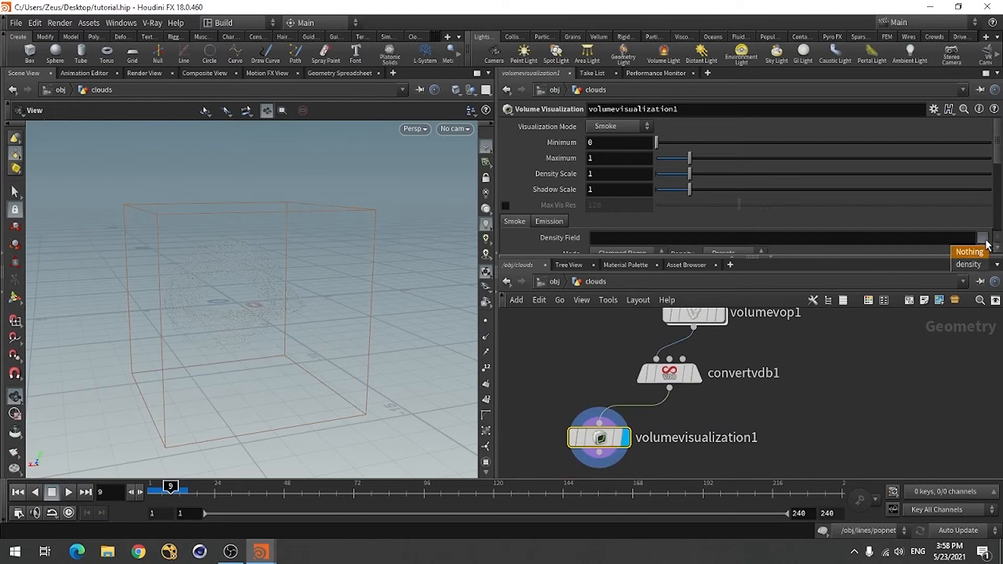
click(968, 265)
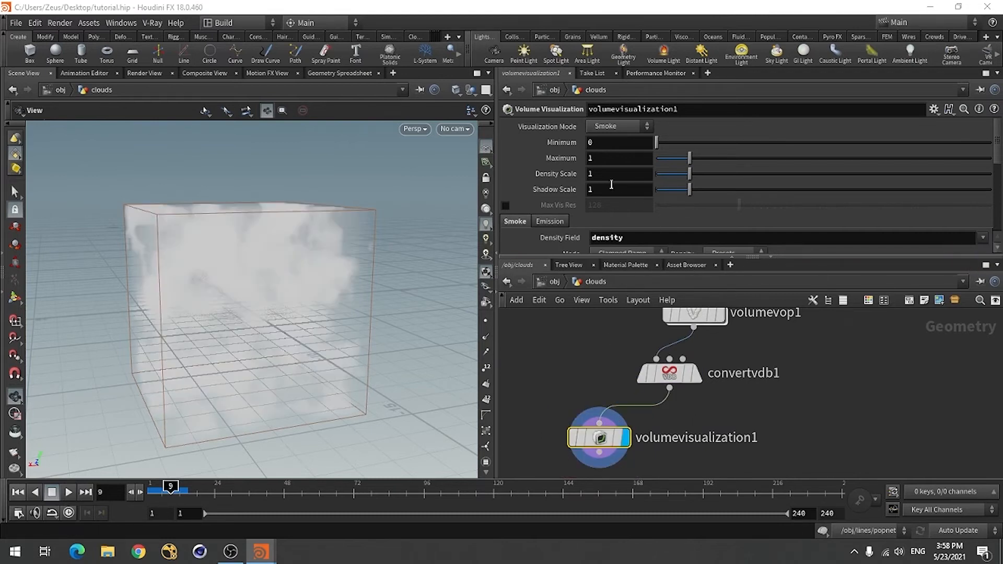
Step: Set the Shadow Scale of volumevisualization1 to 1.5 and shift the node slightly away from convertvdb1
click(734, 189)
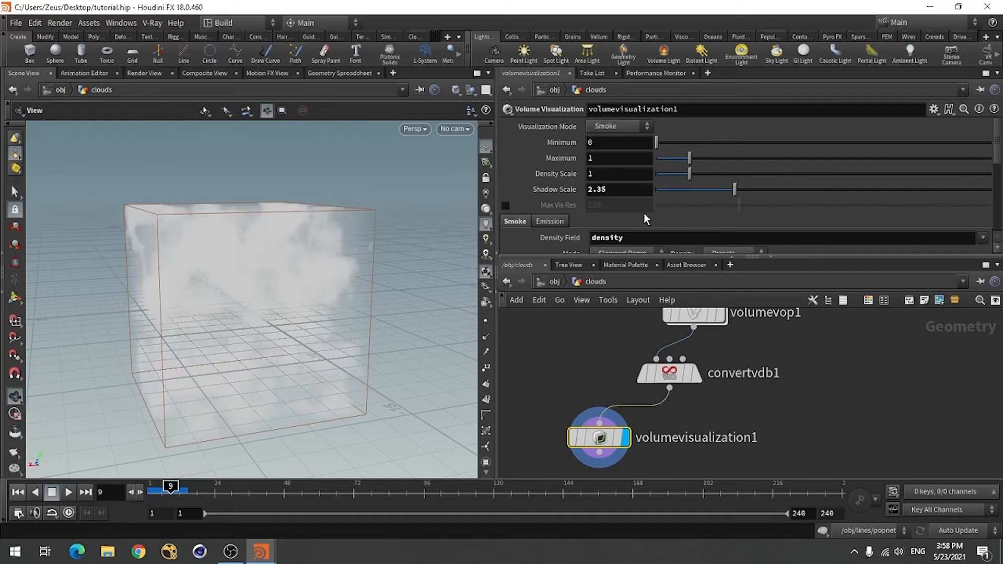
click(610, 191)
text(1.5)
key(Return)
drag(600, 438, 577, 429)
mouse_move(699, 381)
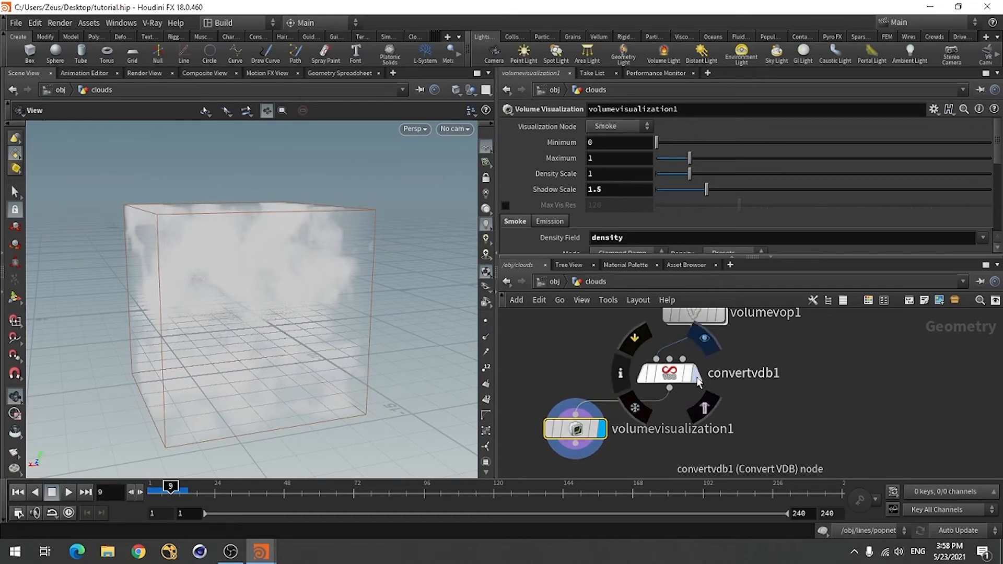
Step: Add a distant light at the object level and rotate it to relight the clouds volume
mouse_move(585, 428)
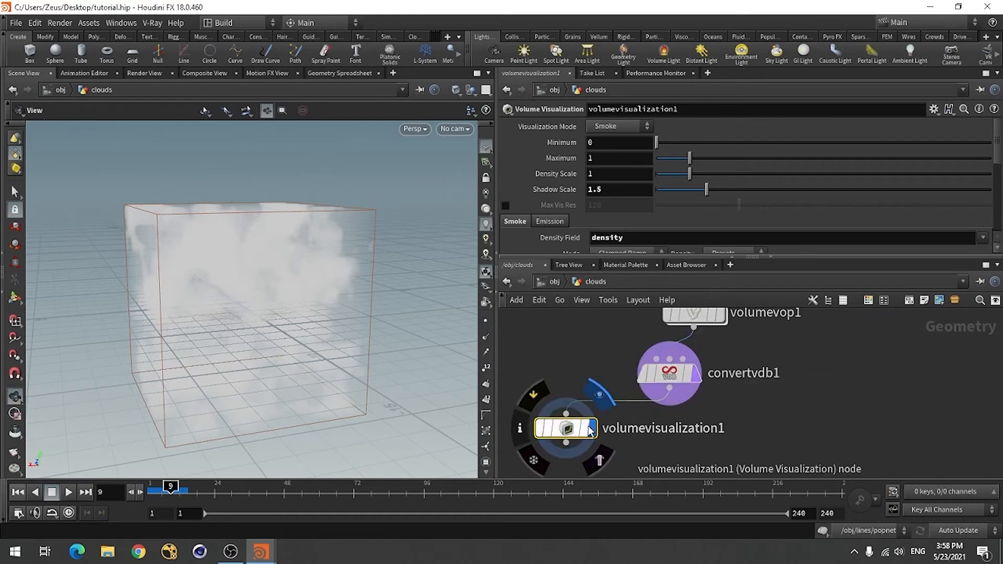
click(554, 281)
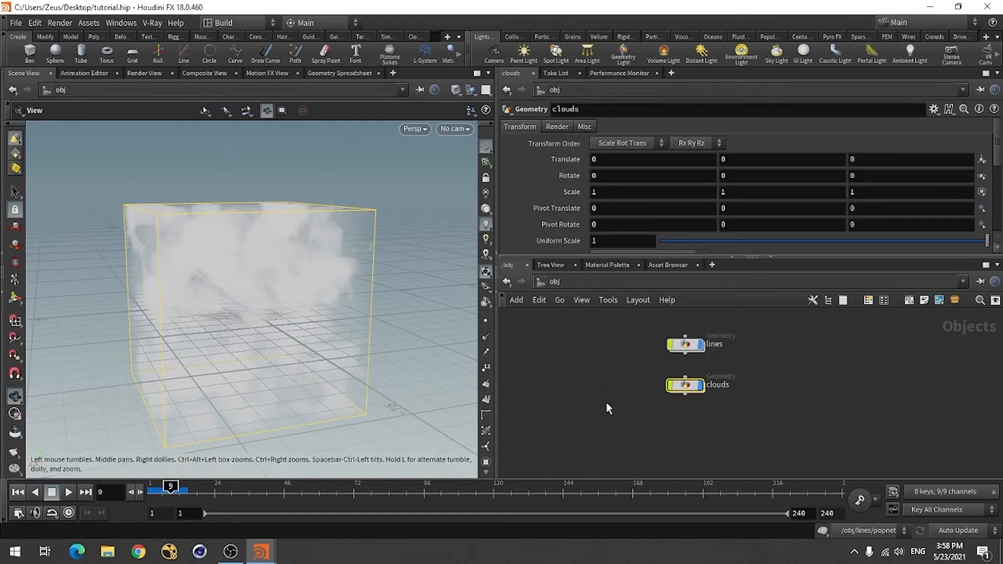
key(Tab)
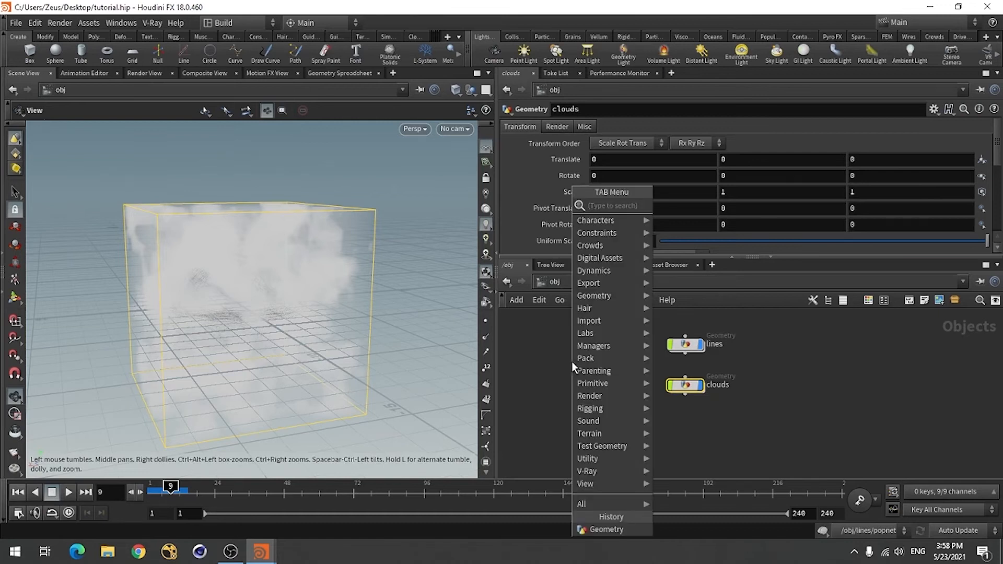
click(872, 392)
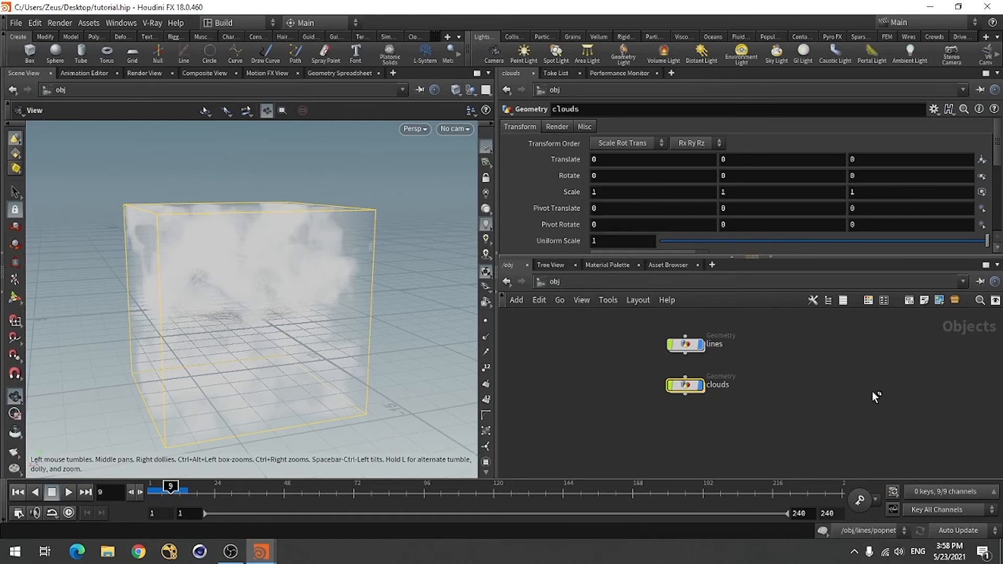
click(700, 64)
click(410, 418)
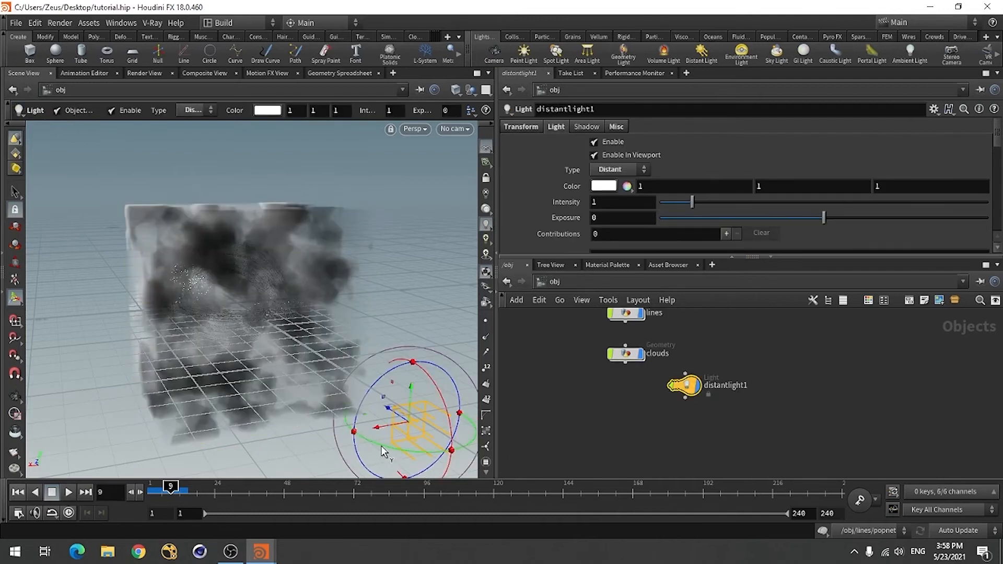
drag(381, 446, 410, 375)
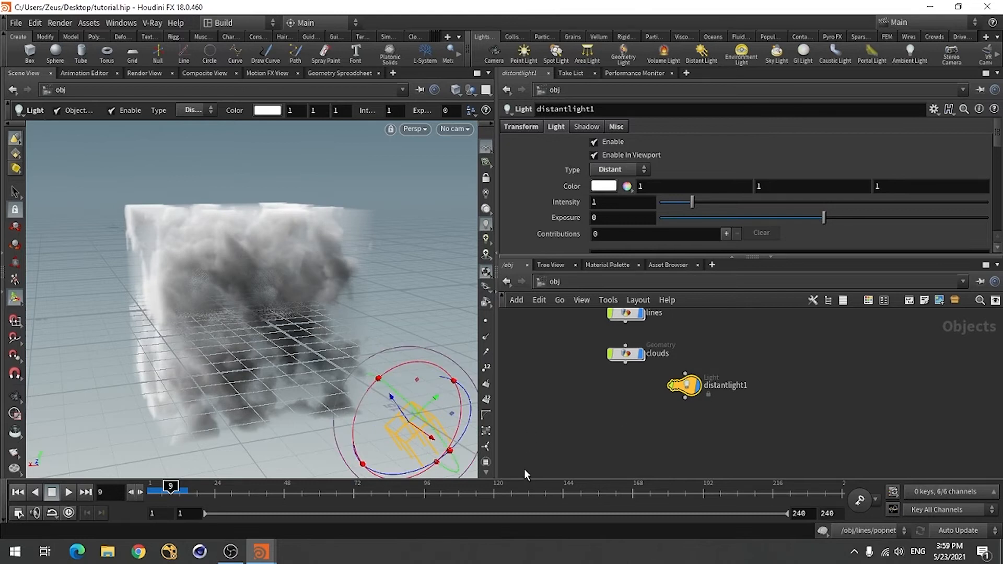
Step: Examine the lit clouds and the rings inside them, both close up and from farther away
click(696, 385)
click(663, 429)
alt+drag(243, 419, 246, 343)
alt+right_drag(246, 342, 489, 273)
alt+right_drag(387, 339, 261, 335)
alt+drag(262, 335, 282, 365)
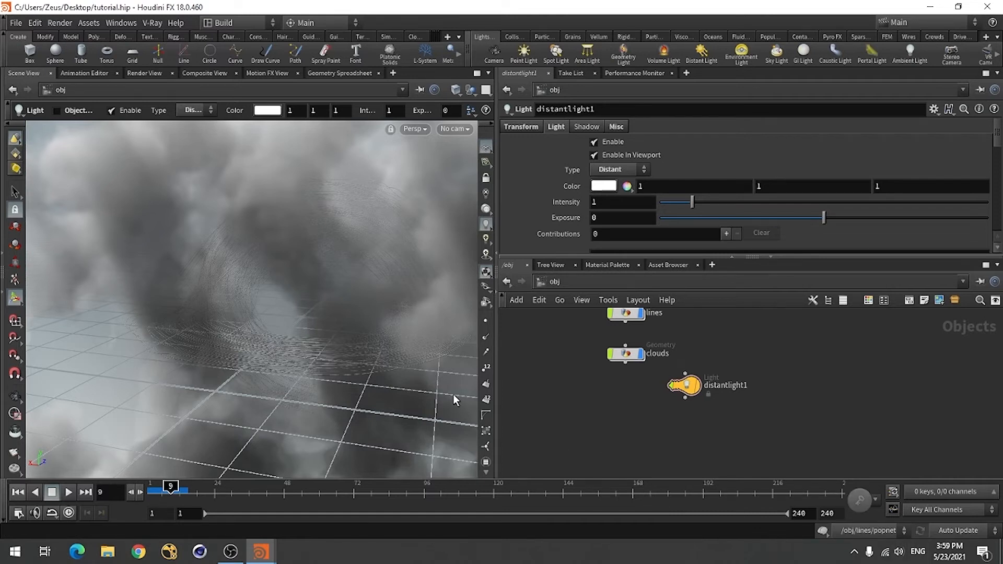
key(Escape)
drag(306, 343, 246, 351)
key(Return)
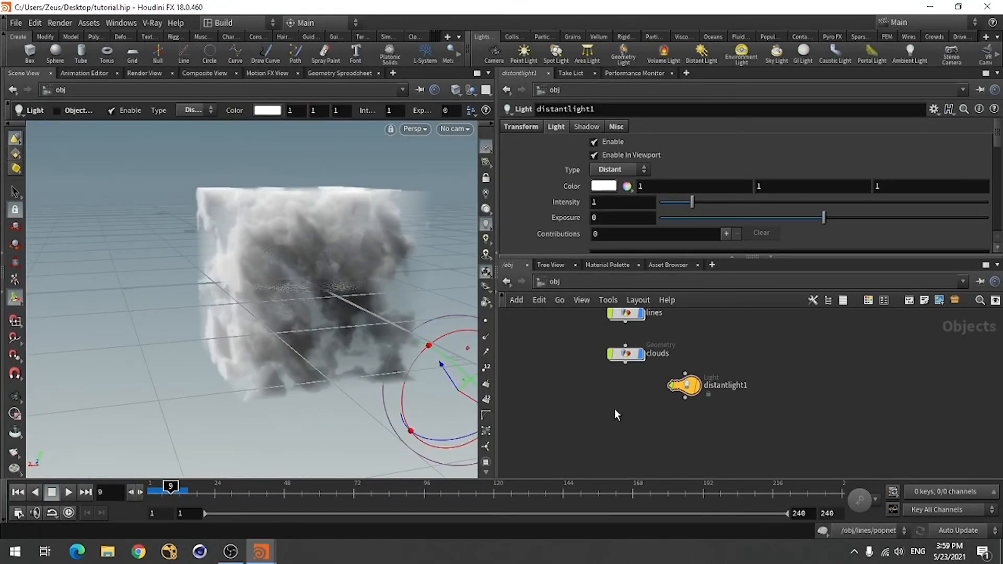
Step: Save the scene and create a V-Ray render node
key(ctrl+s)
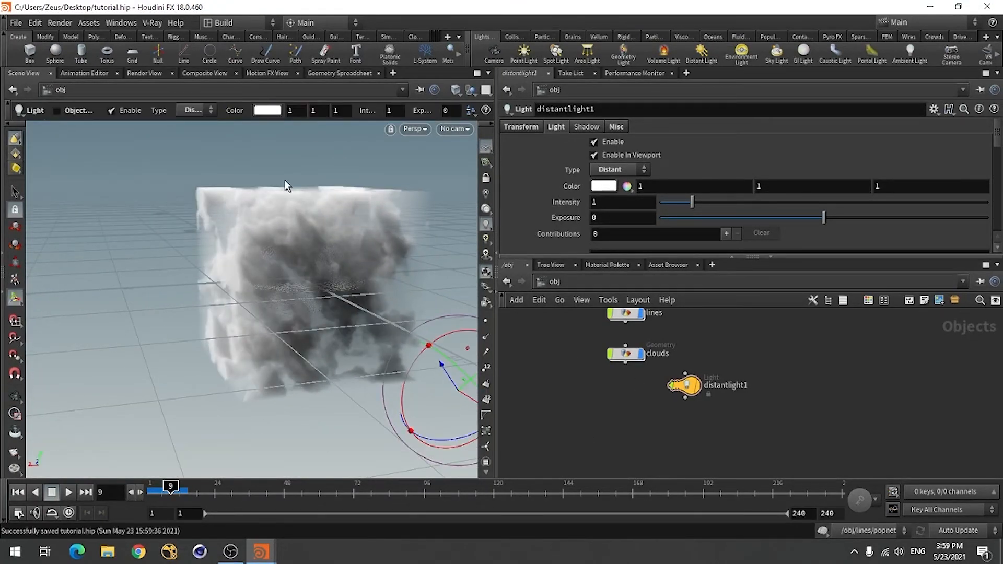
click(153, 25)
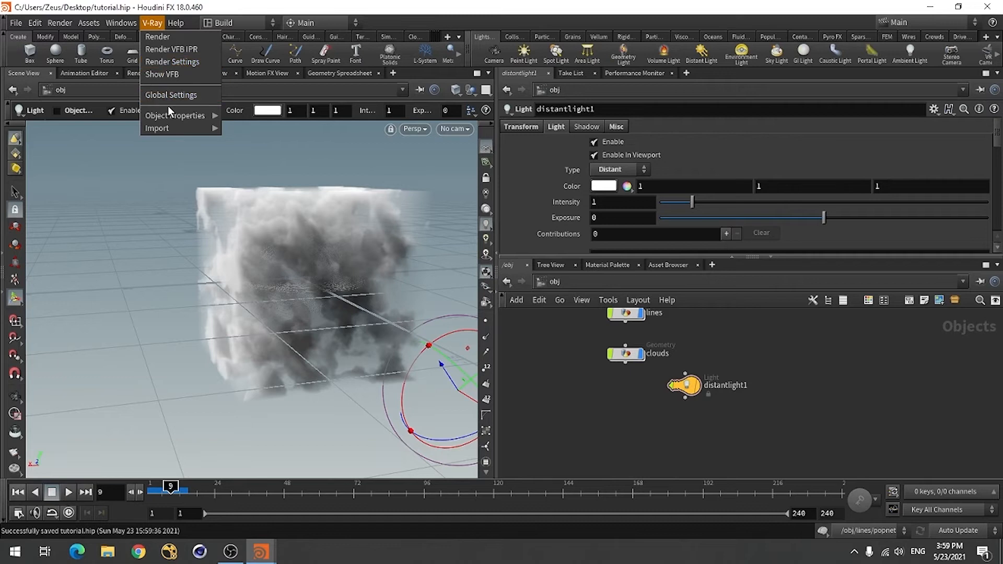
mouse_move(59, 22)
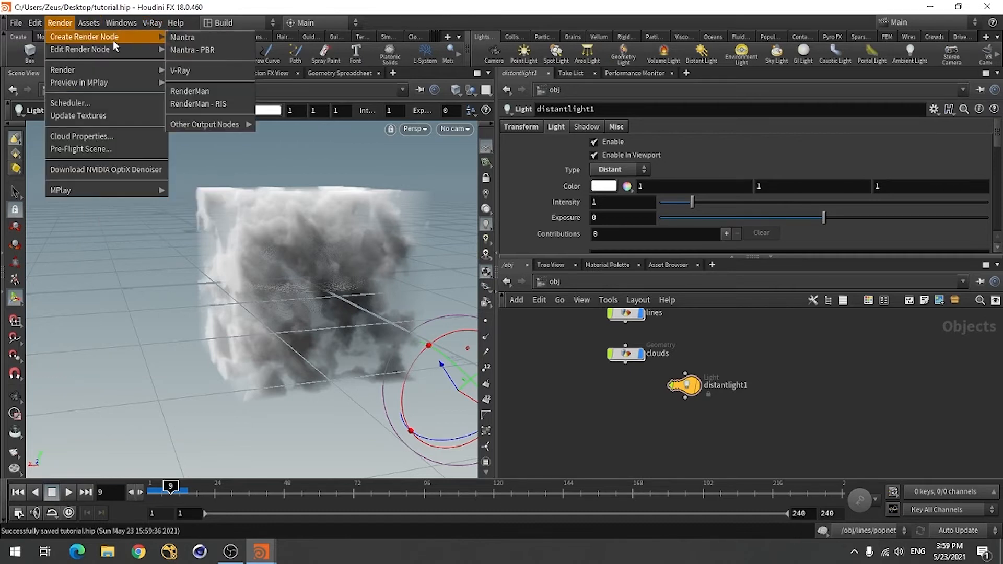
click(186, 73)
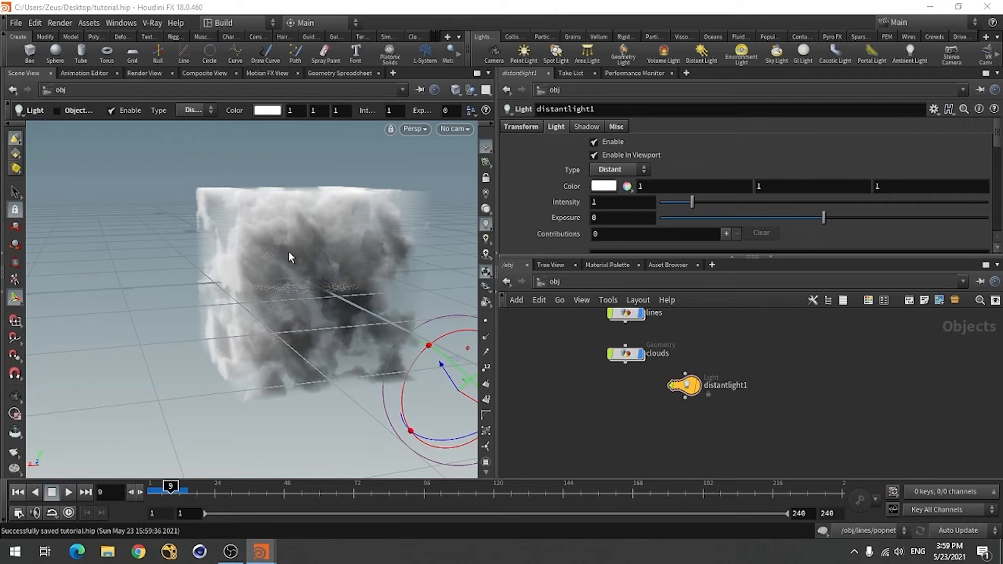
Step: Face the clouds frontally, open the V-Ray render settings and set the render device mode to RTX
key(Escape)
mouse_move(282, 328)
mouse_down()
mouse_move(258, 340)
mouse_move(287, 333)
mouse_up()
drag(344, 251, 249, 340)
right_drag(258, 323, 328, 322)
drag(234, 373, 222, 367)
key(Return)
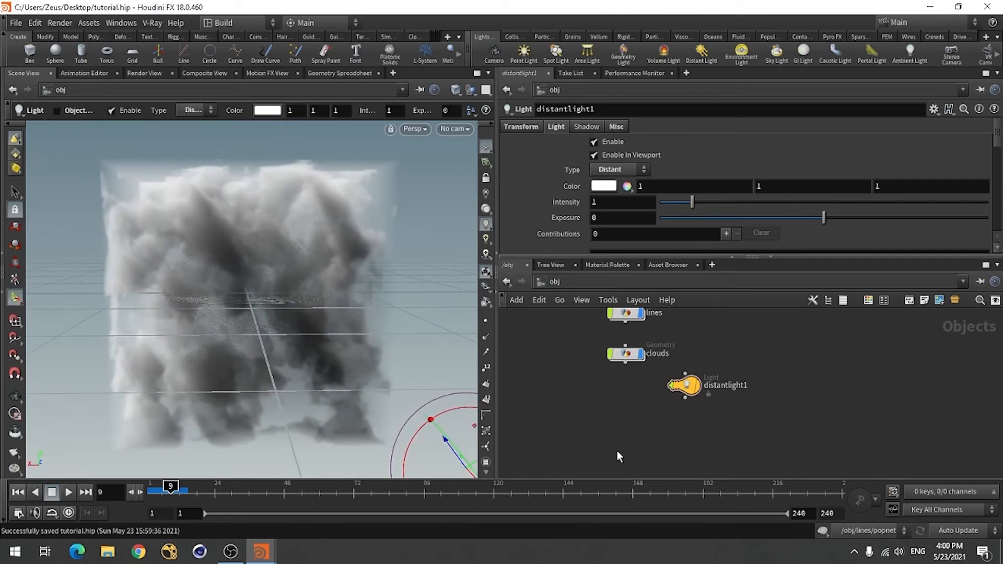
click(156, 22)
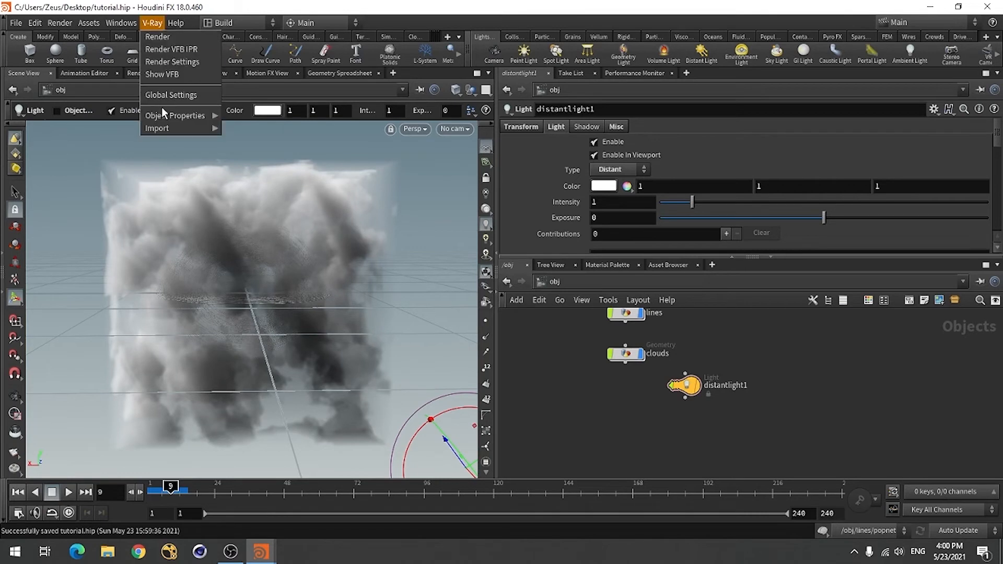
click(177, 64)
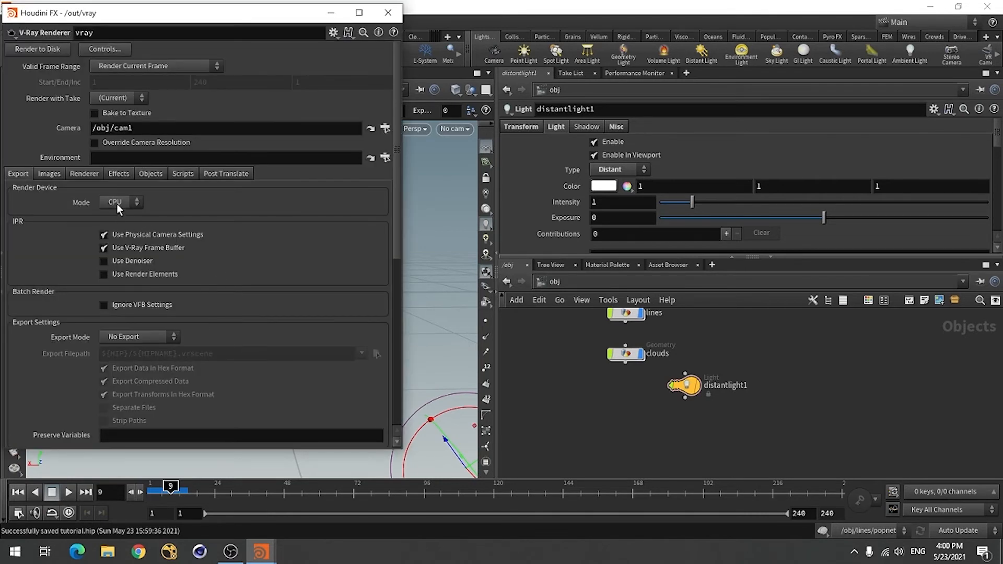
click(117, 203)
click(116, 241)
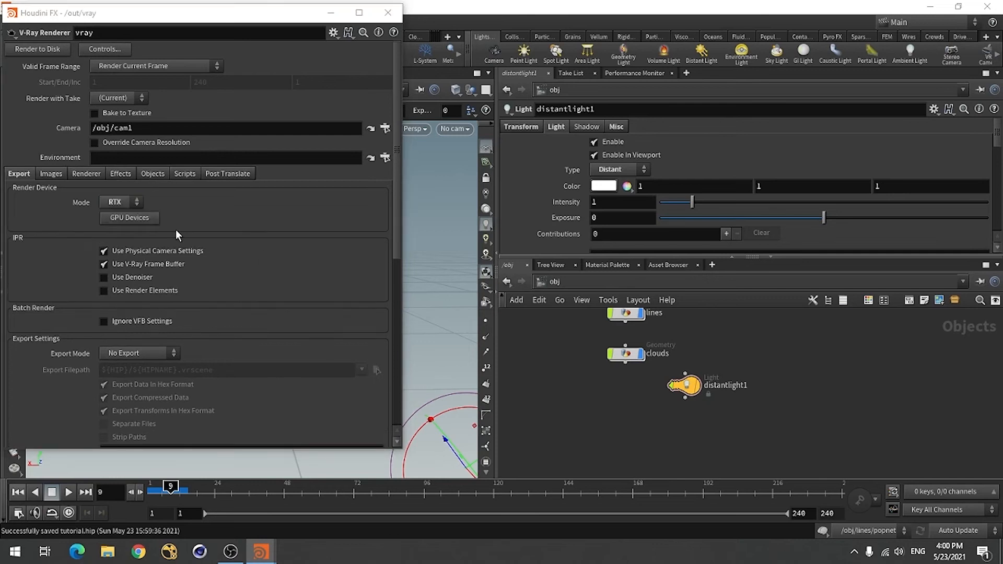
Step: Enable the NVIDIA GeForce RTX 2060 SUPER as the V-Ray GPU device and apply the selection
click(139, 215)
click(19, 51)
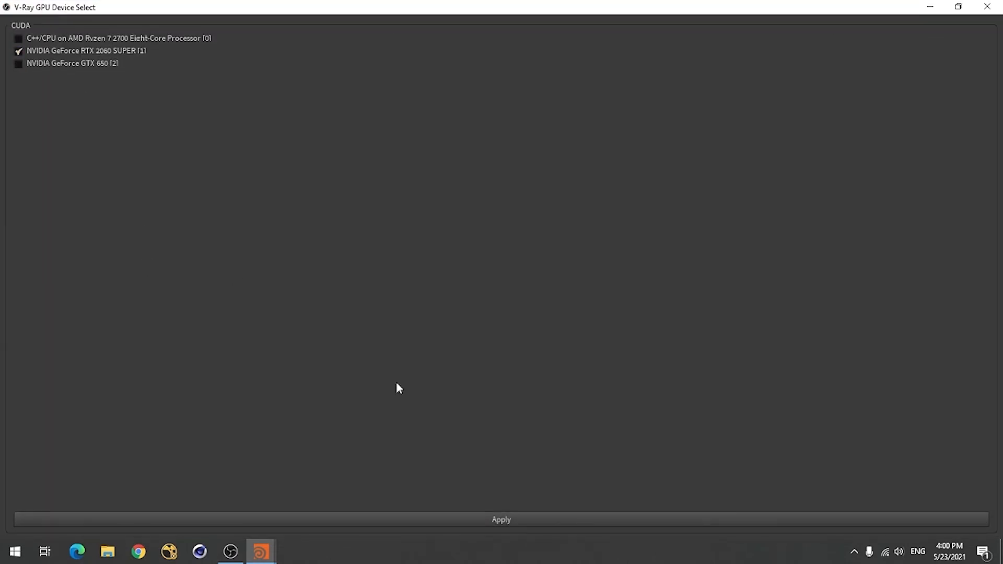
click(534, 517)
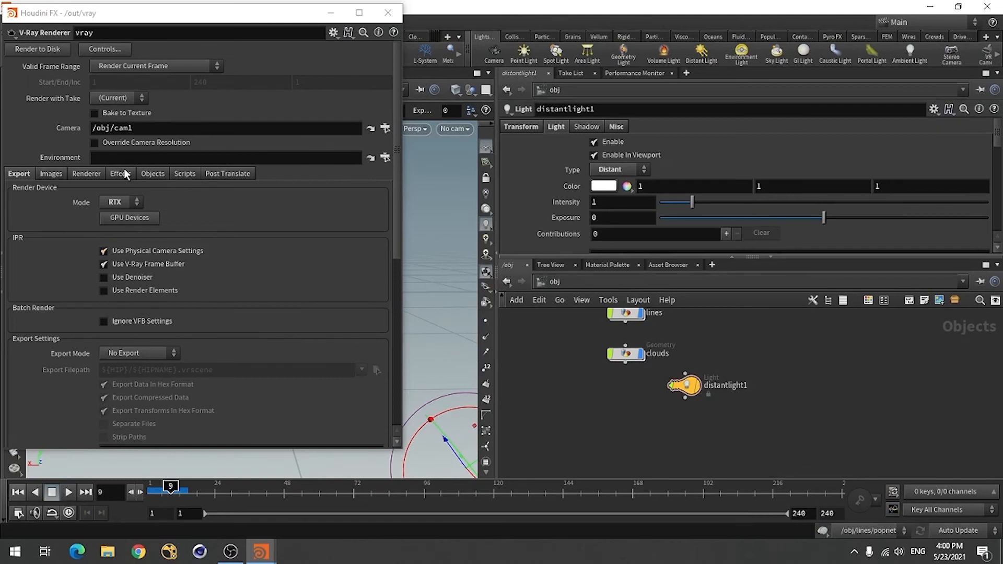
Step: Turn off Save Image in the V-Ray render settings and check the renderer's Lights options before closing the settings
click(46, 174)
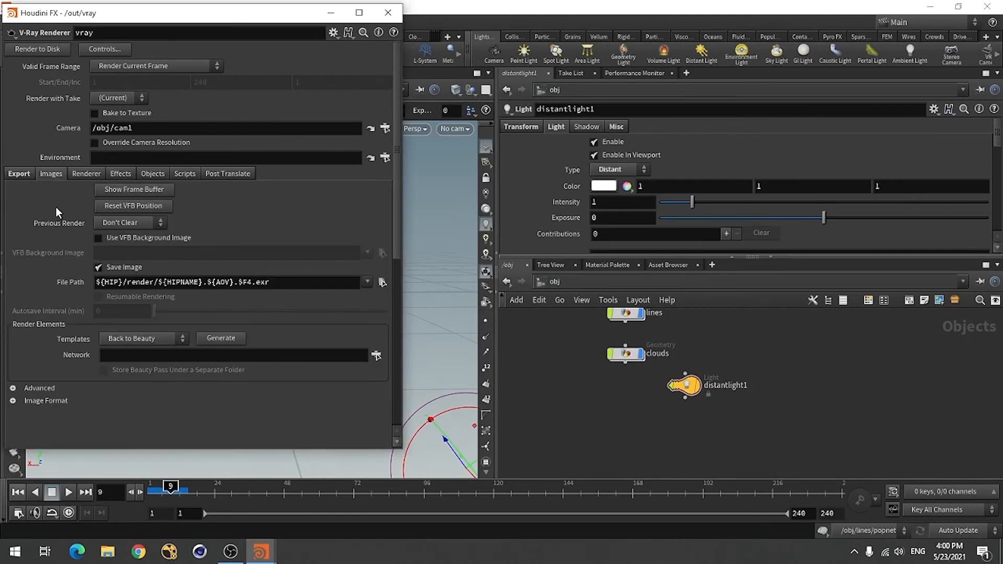
click(125, 269)
click(126, 174)
click(86, 173)
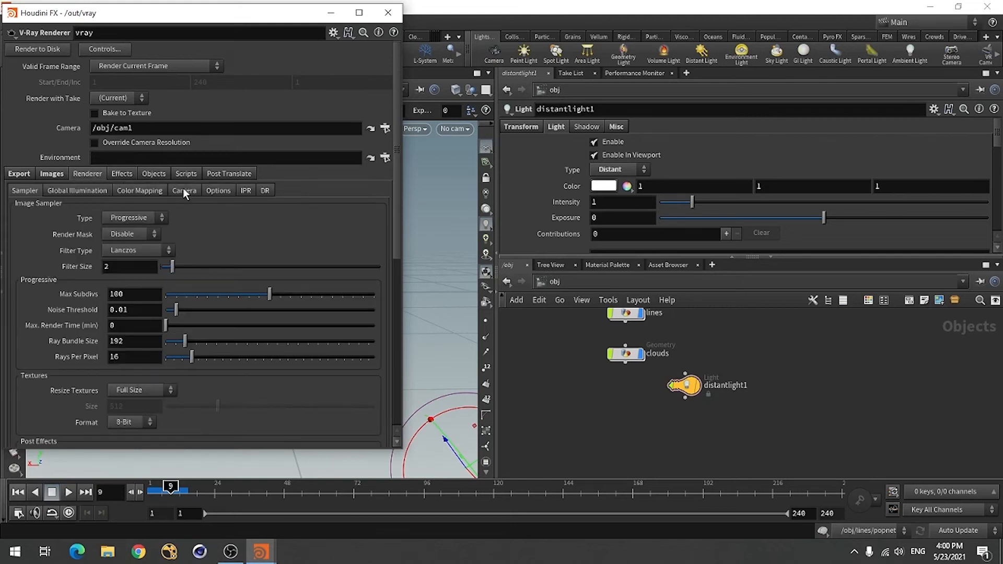
click(210, 189)
click(62, 207)
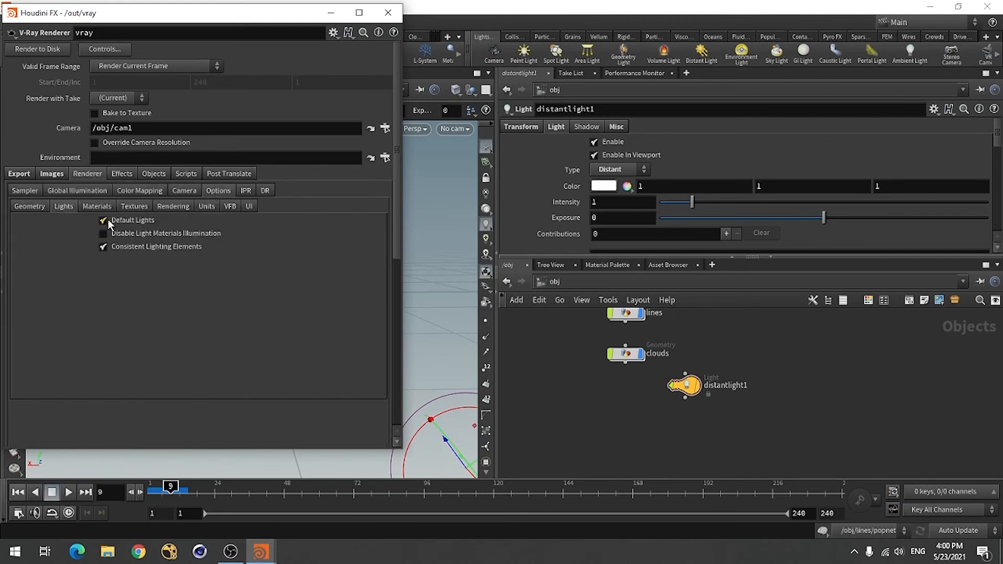
click(388, 12)
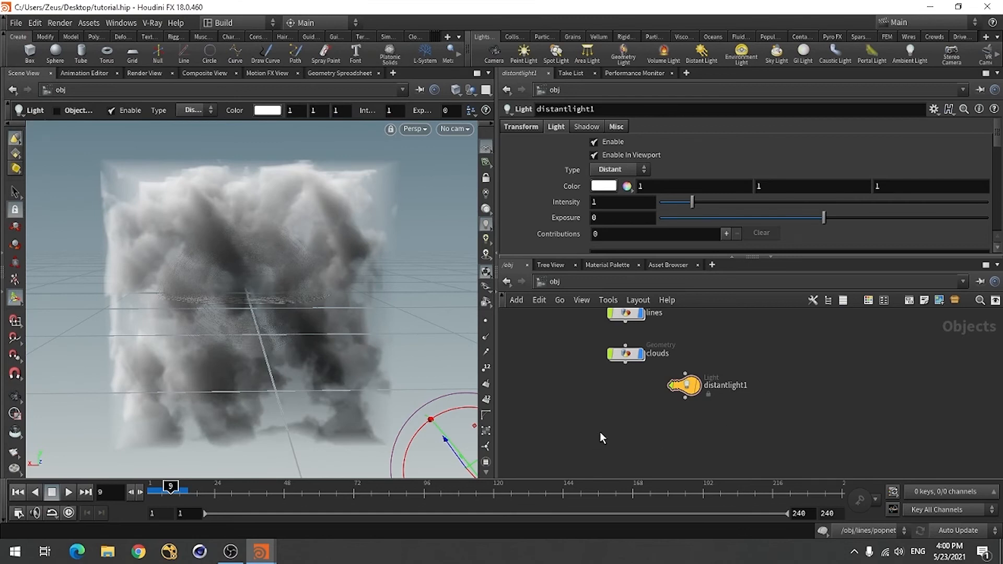
Step: Add a Material Network at the object level and enter it
key(Tab)
text(mater)
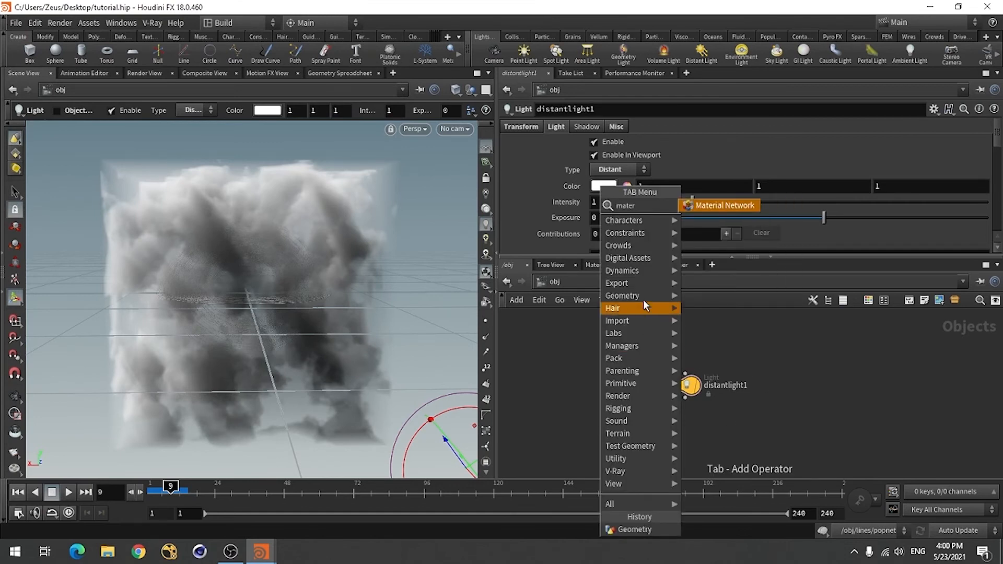
click(715, 207)
click(600, 418)
double_click(597, 421)
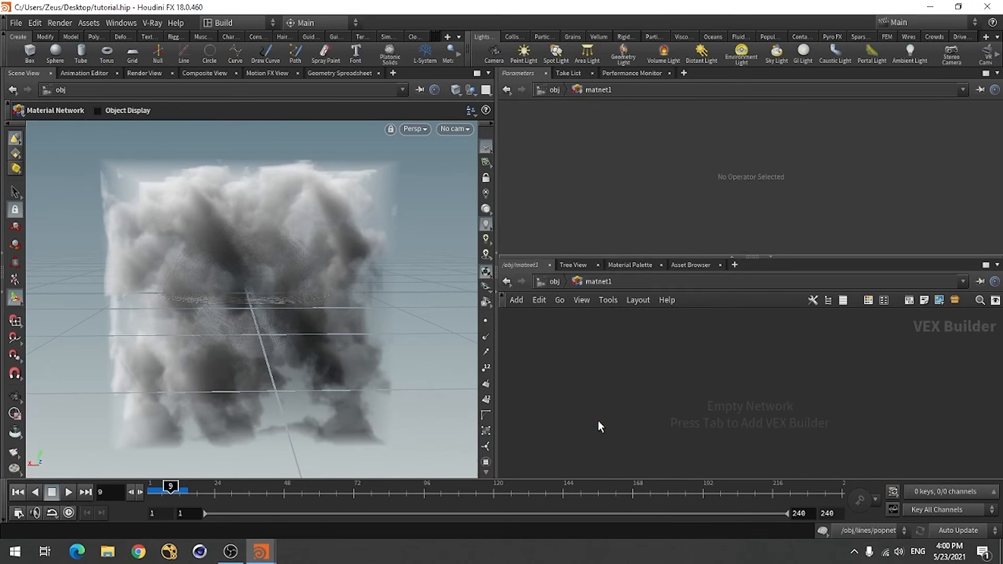
Step: Add a V-Ray Light material to the empty matnet1 network
key(Tab)
scroll(637, 443, down, 2)
mouse_move(637, 441)
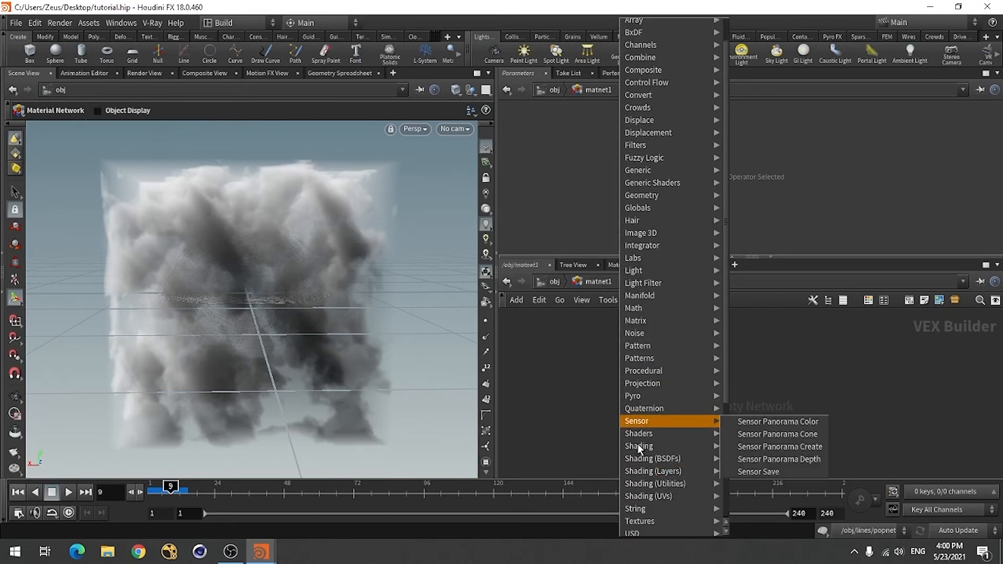
scroll(637, 444, down, 3)
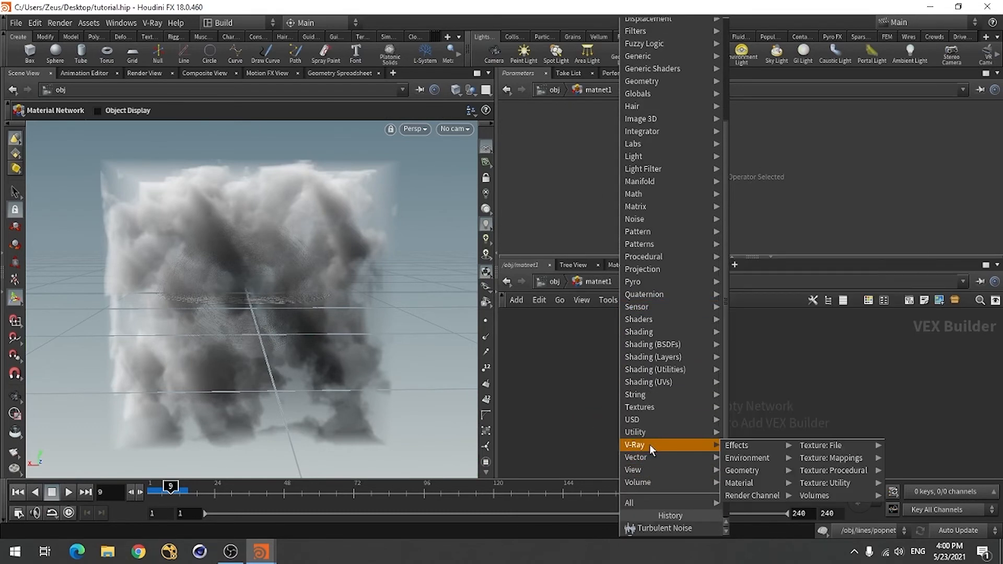
mouse_move(752, 483)
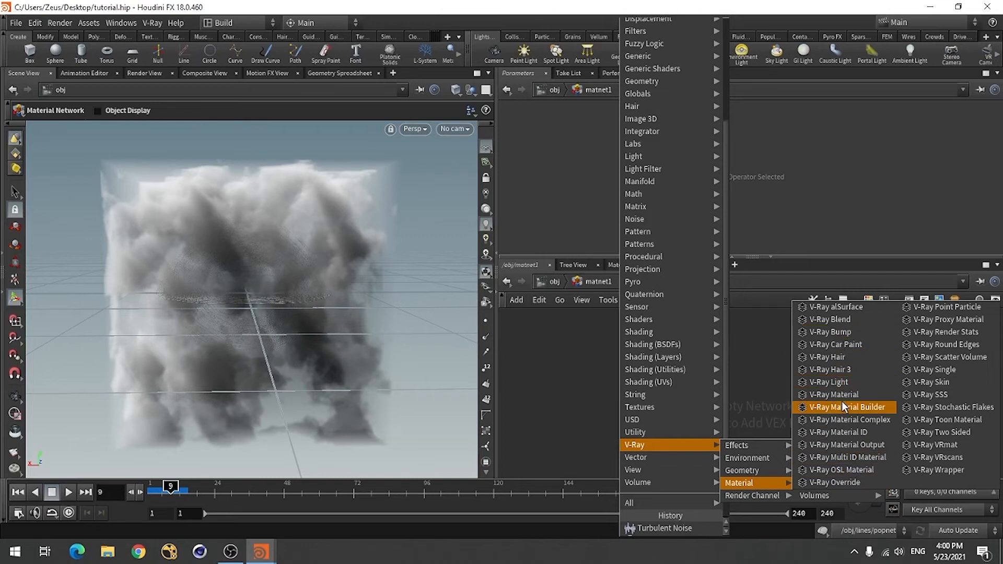
click(841, 383)
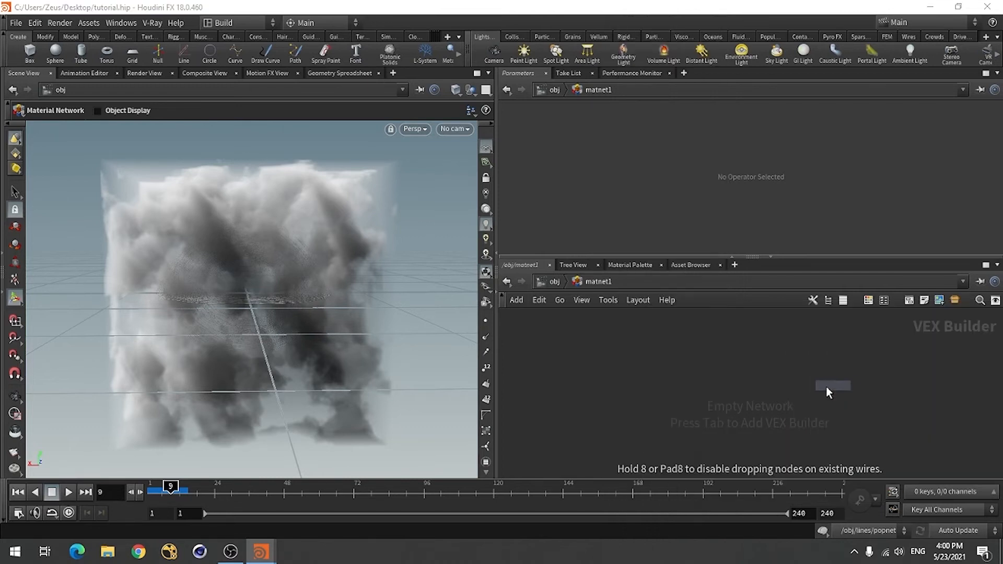
click(676, 381)
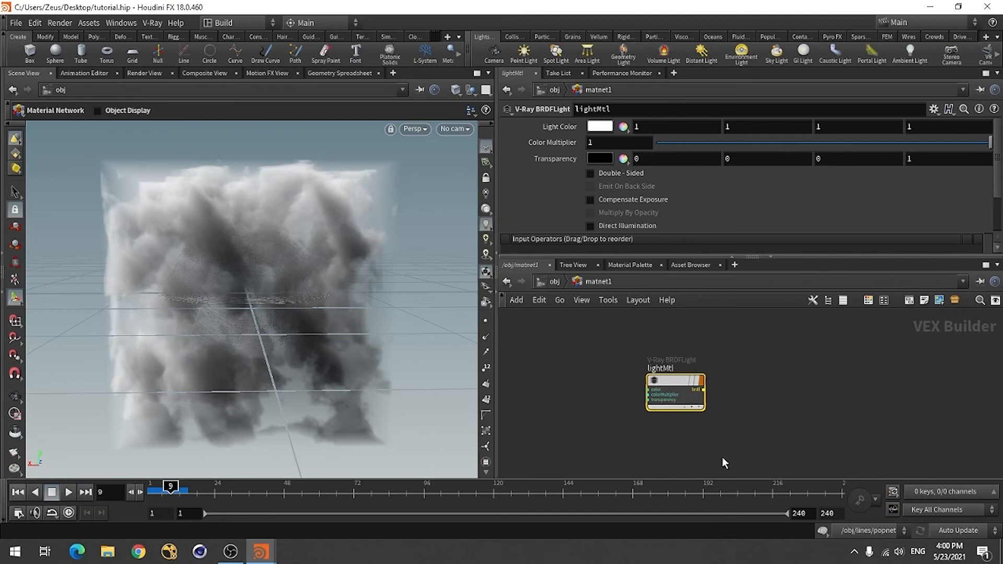
Step: Add a V-Ray volume grid shader beside the lightMtl node
click(774, 377)
key(Tab)
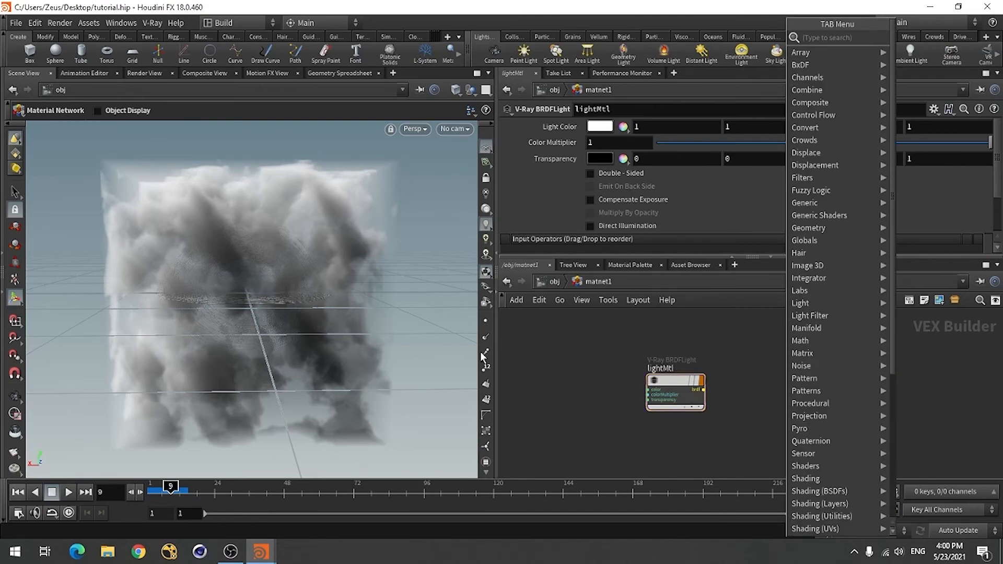
scroll(834, 431, down, 5)
mouse_move(834, 428)
scroll(824, 431, down, 5)
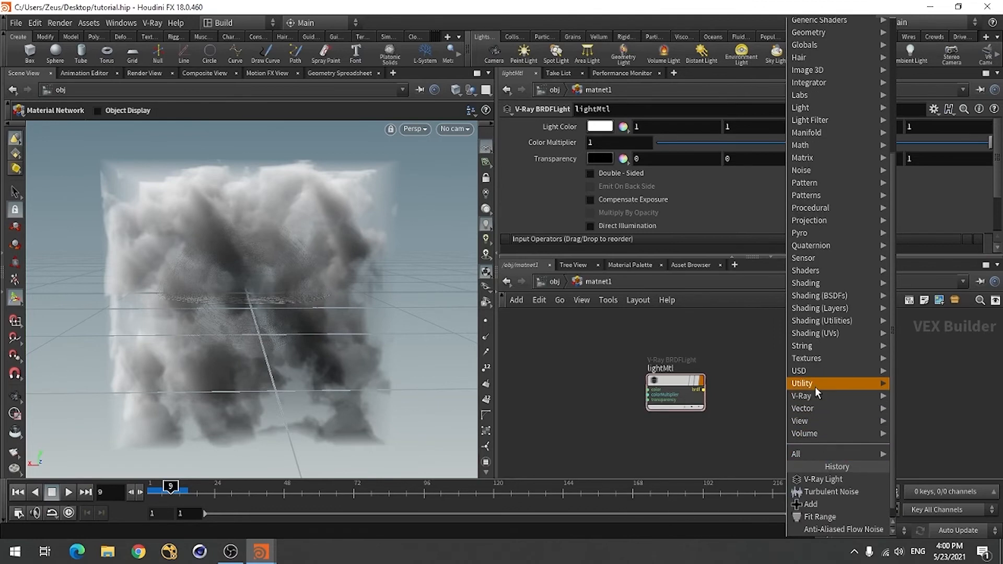
mouse_move(814, 396)
mouse_move(728, 448)
click(804, 448)
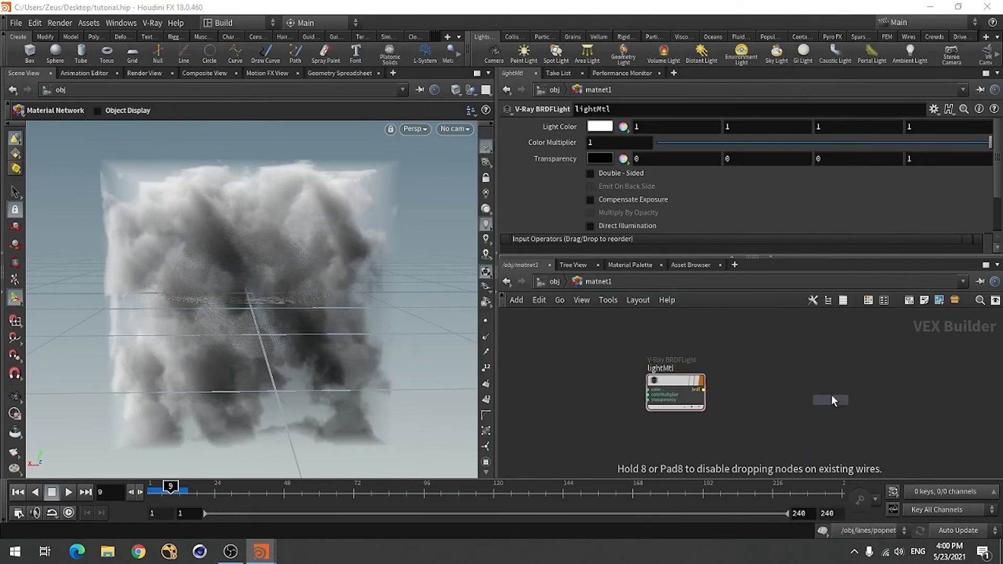
click(803, 379)
Step: Set the lightMtl light colour to 1.543, 0.897 and 0.42
click(673, 386)
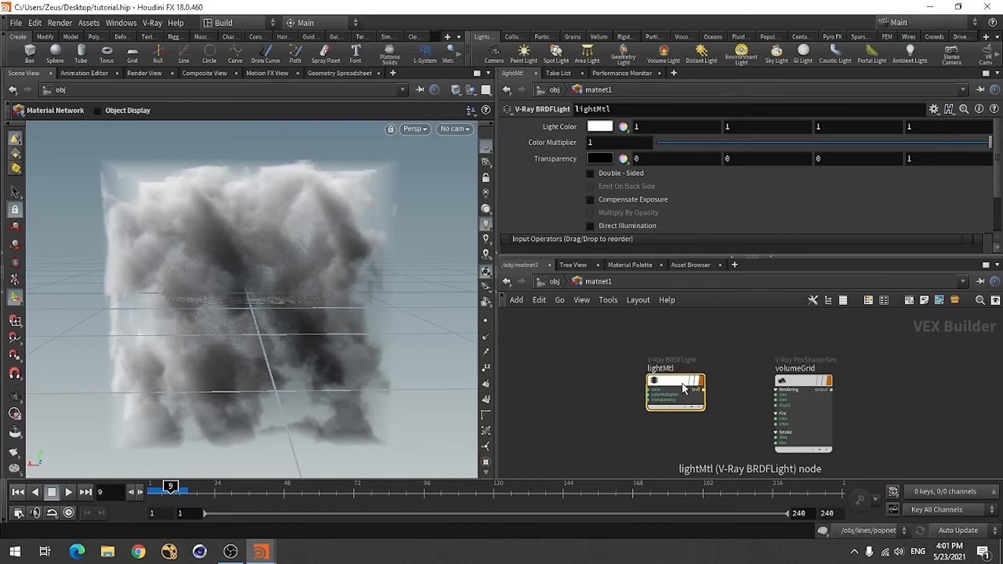
click(653, 126)
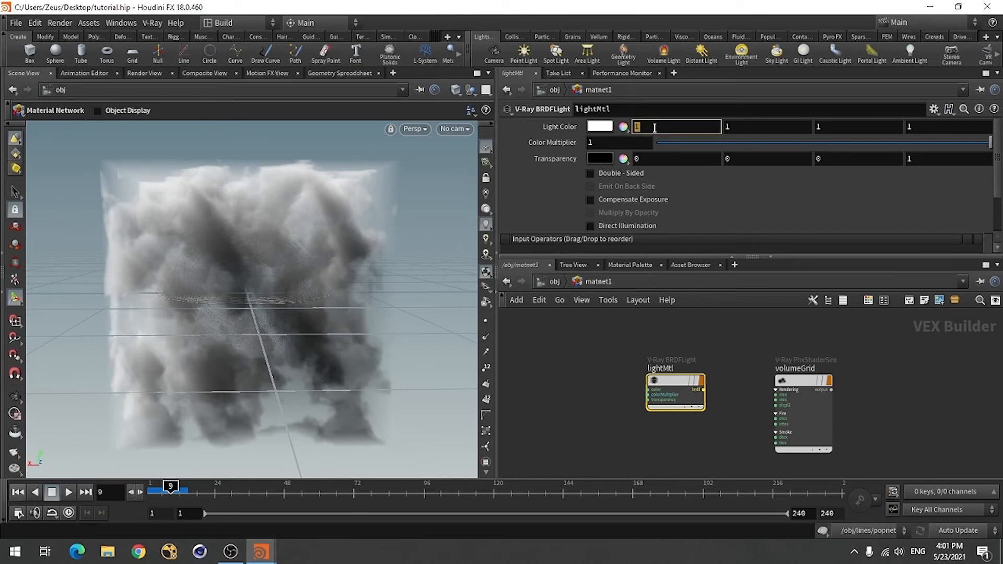
text(1.543)
click(746, 127)
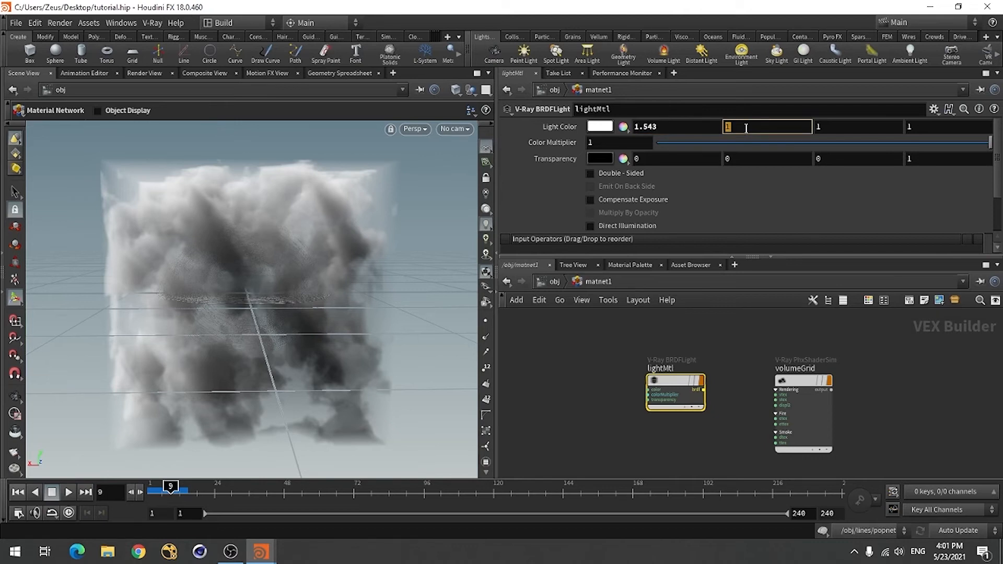
text(.897)
click(840, 129)
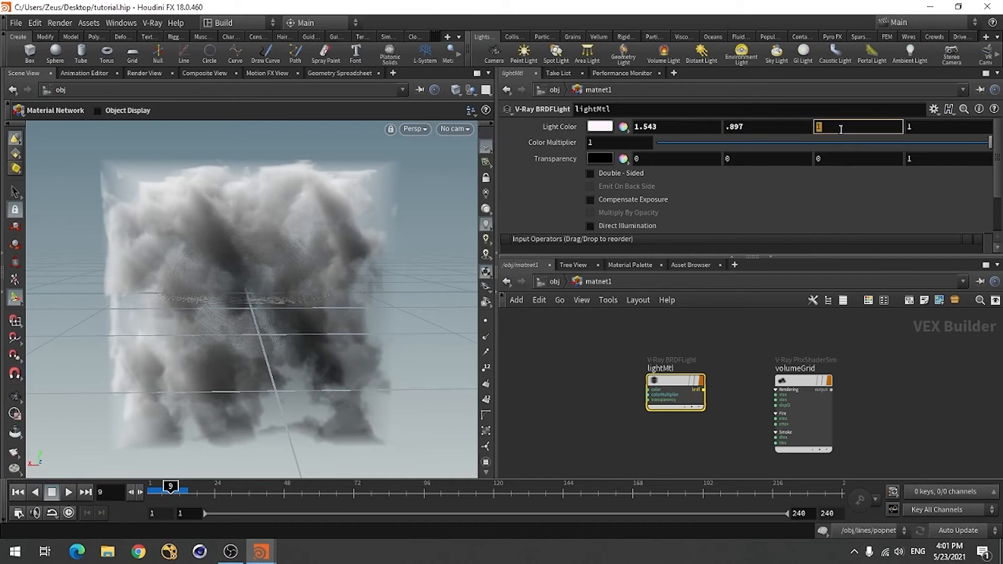
text(.42)
key(Return)
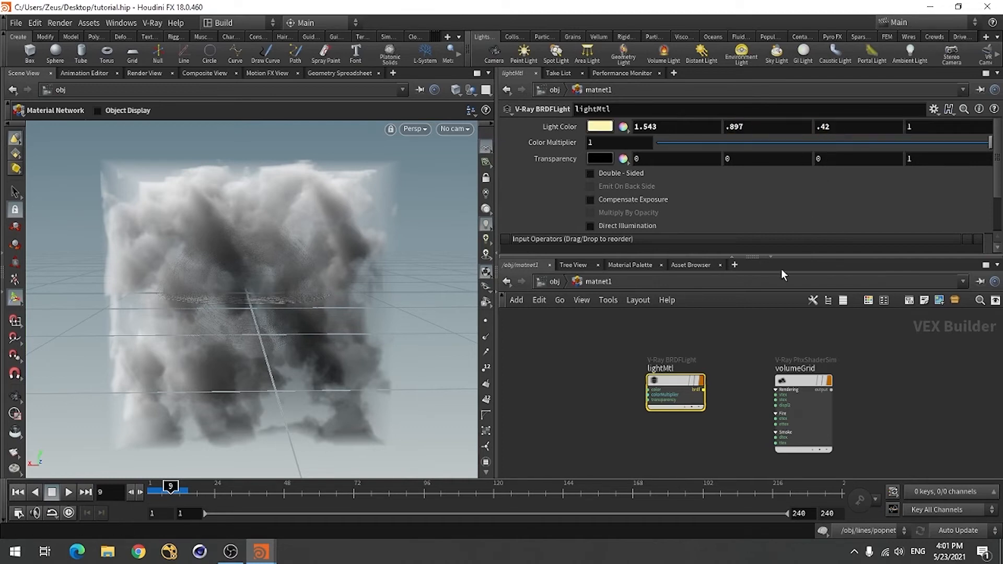
Step: Set lightMtl's colour multiplier to 5 and turn on Direct Illumination
click(602, 142)
text(5)
key(Return)
click(591, 225)
Step: Disable fire in the field settings of the volumeGrid shader
click(804, 383)
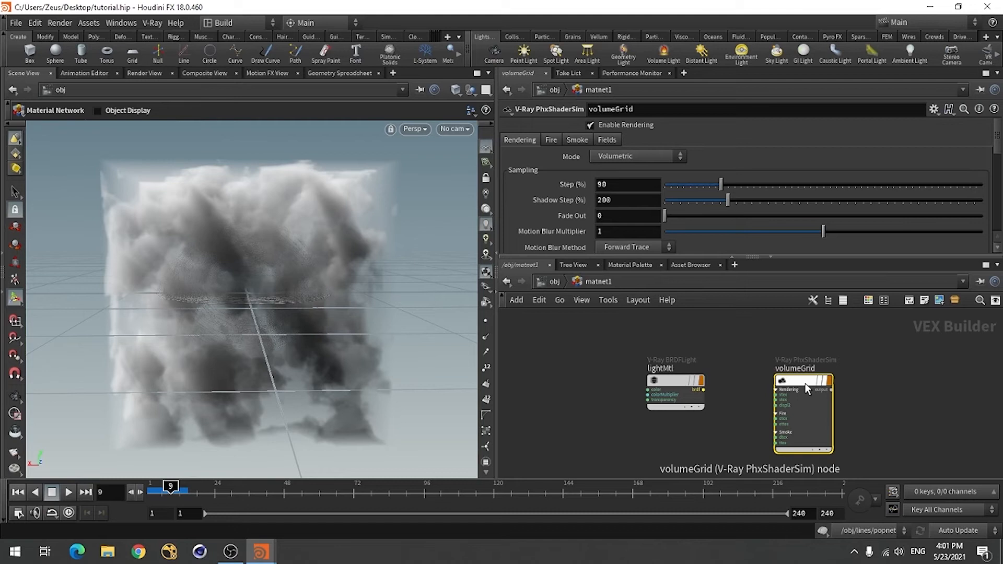
mouse_move(802, 384)
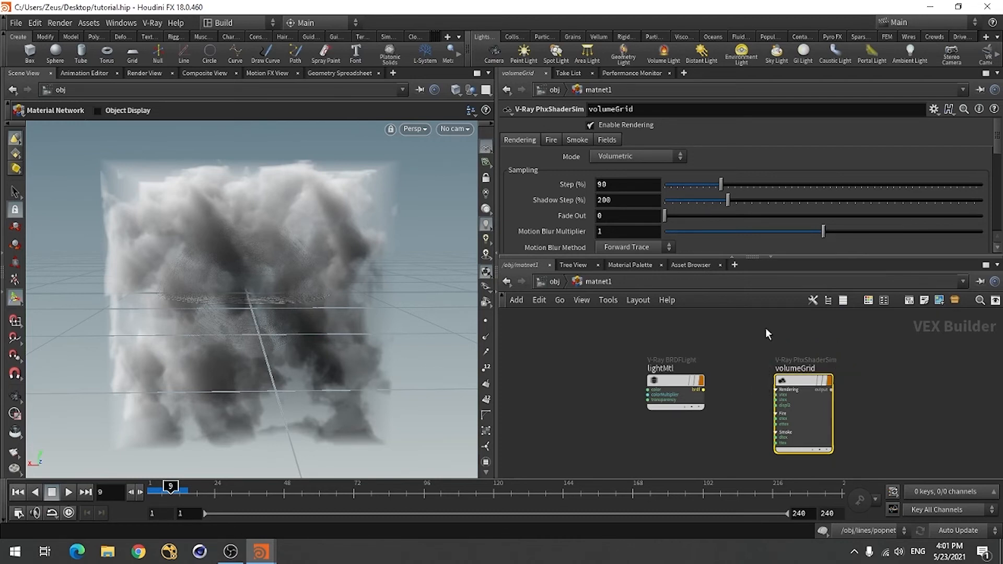
click(578, 139)
click(606, 139)
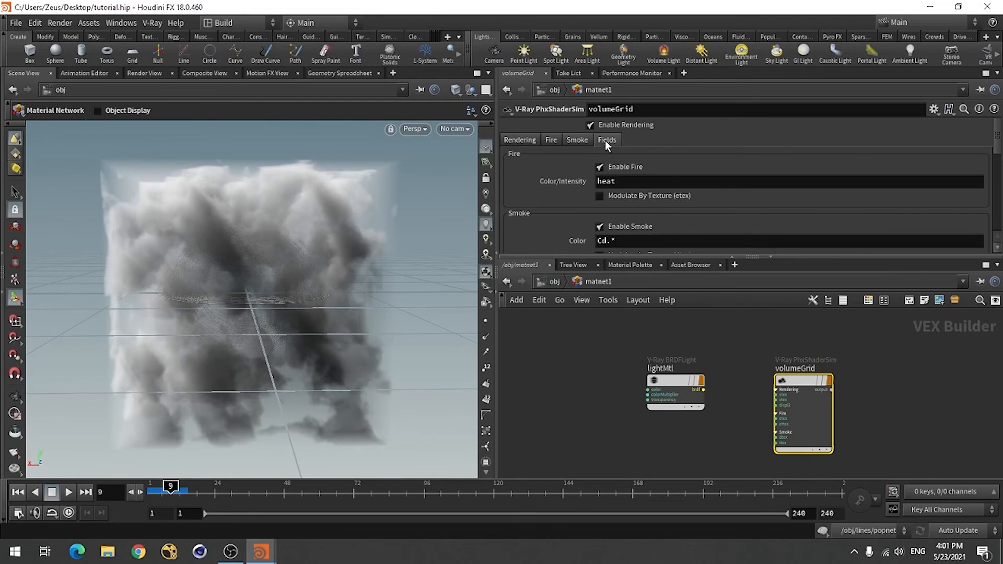
click(601, 168)
Step: Set the volumeGrid shader's Simple Smoke Opacity to 0.1
click(567, 139)
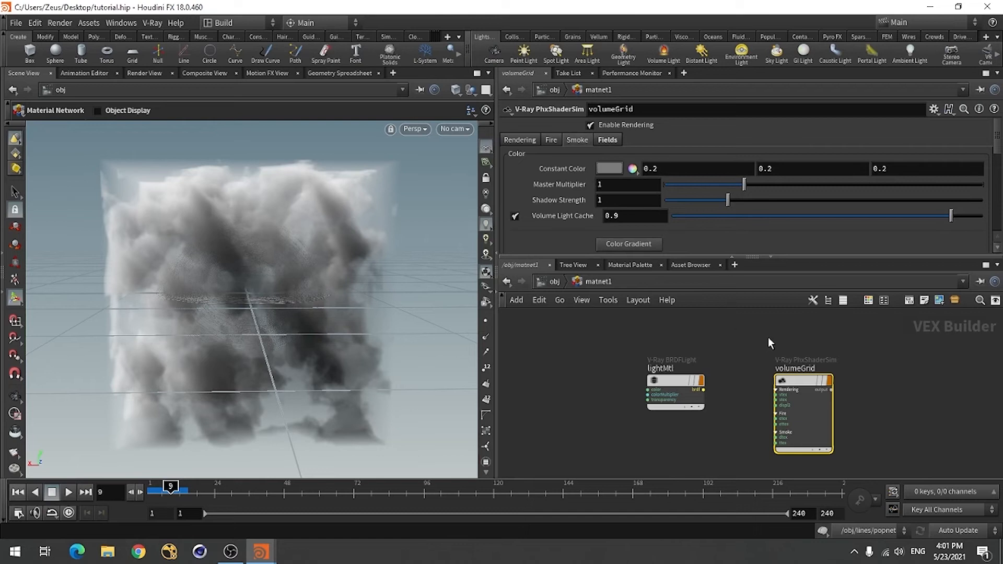
drag(1000, 145, 1000, 183)
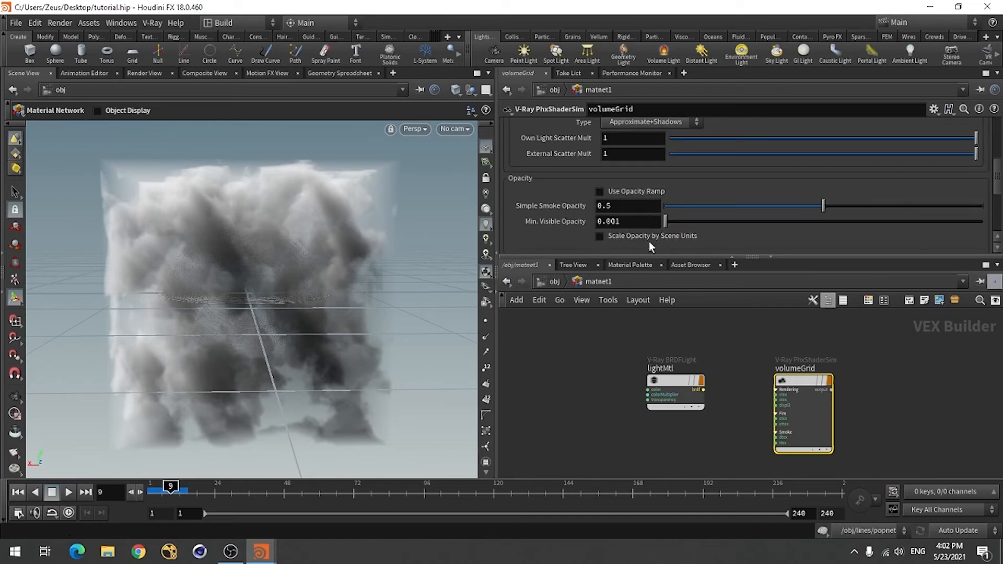
click(621, 208)
key(BackSpace)
text(1)
key(Return)
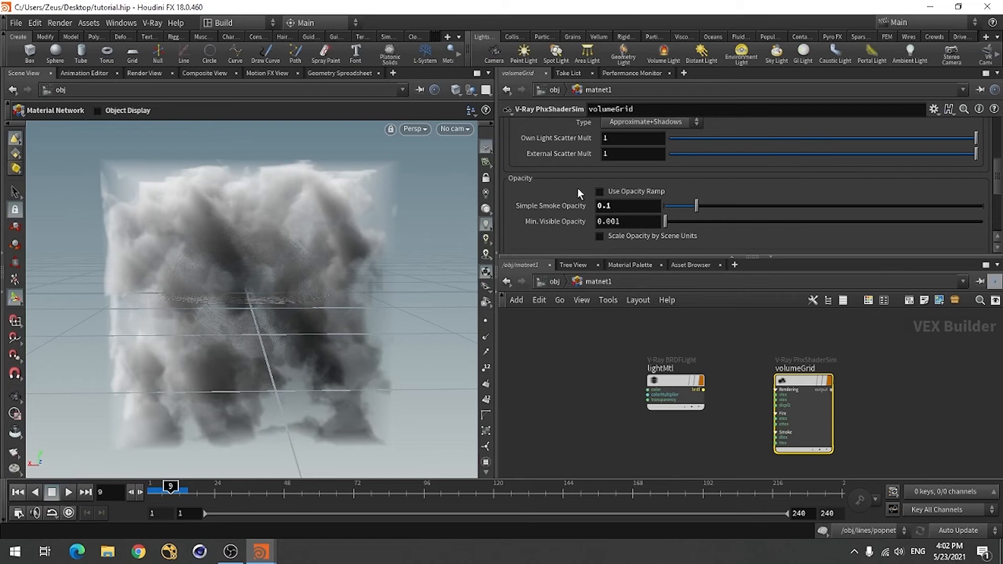
drag(996, 189, 996, 137)
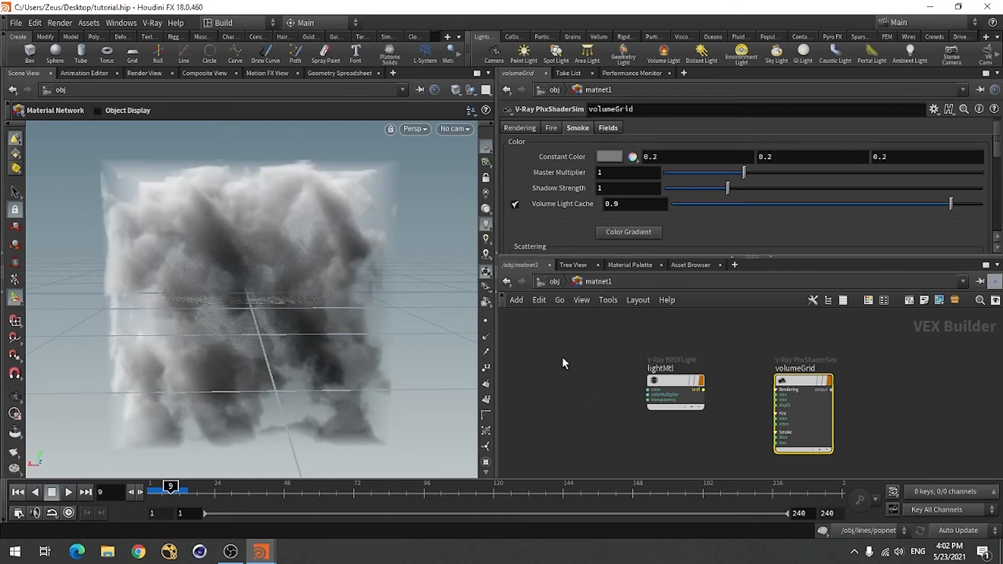
Step: Return to the object level and assign the lightMtl material from matnet1 to the lines object
click(554, 285)
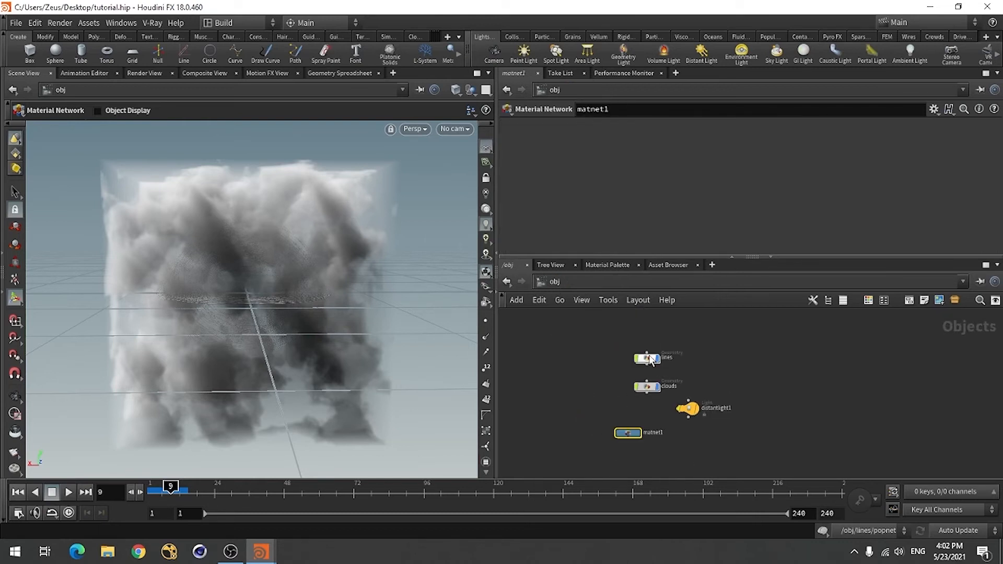
click(647, 363)
click(559, 127)
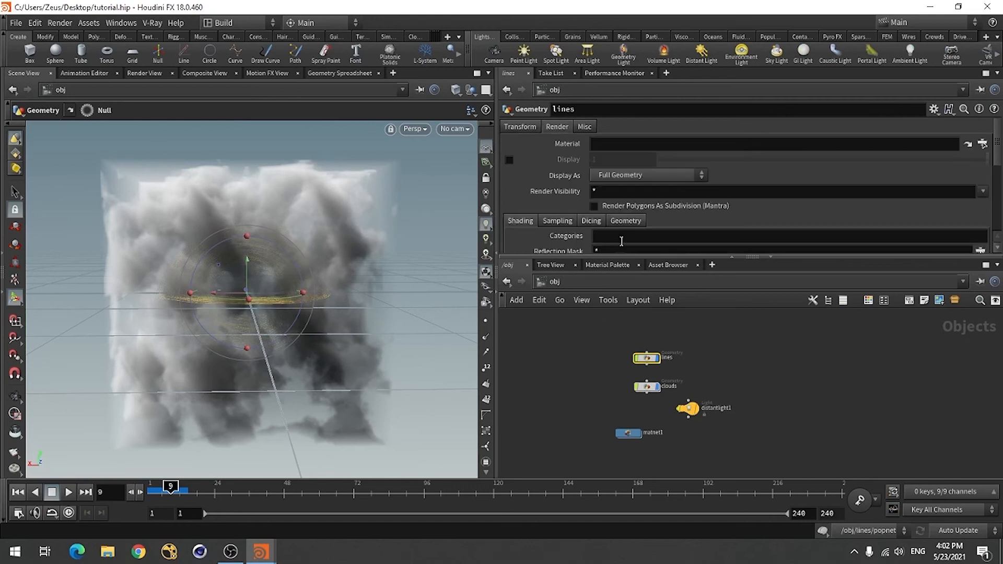
click(982, 143)
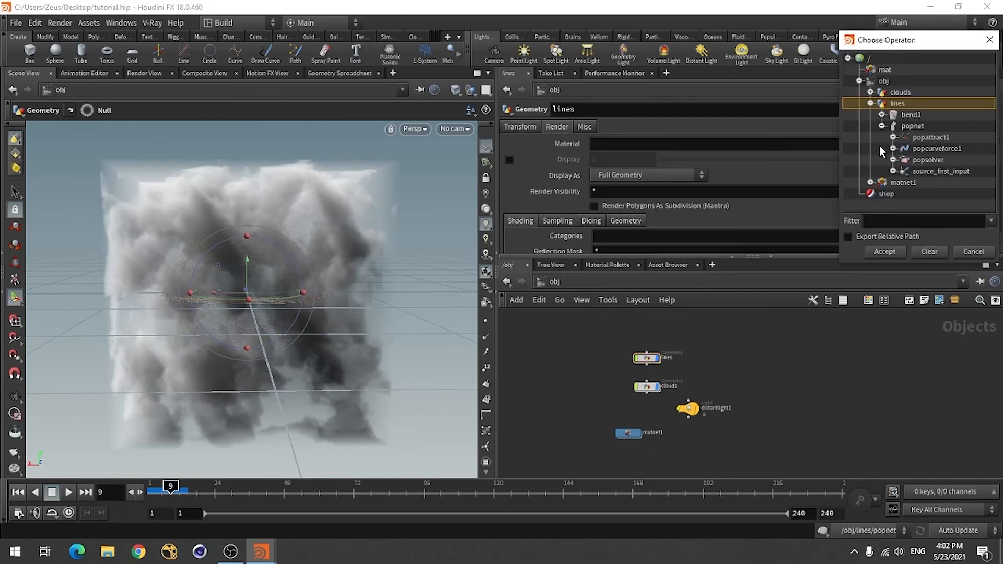
click(870, 182)
click(916, 194)
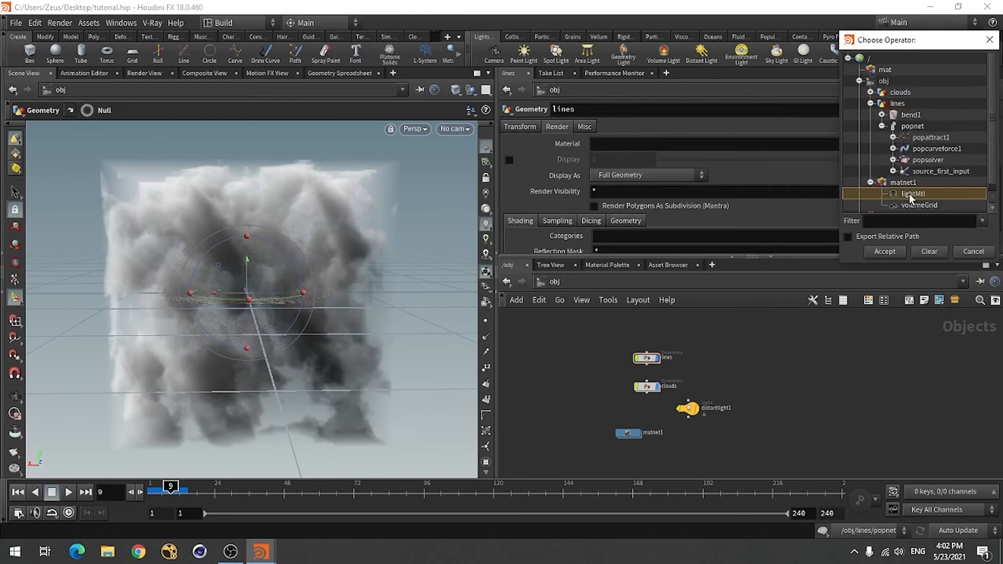
click(884, 251)
Step: Assign the volumeGrid material from matnet1 to the clouds object and save the scene
click(646, 386)
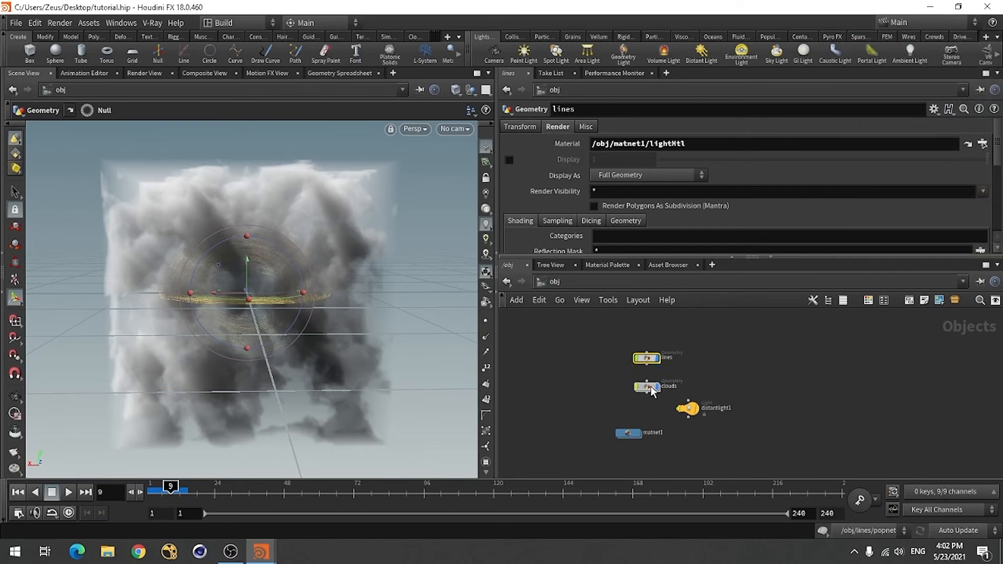
click(557, 126)
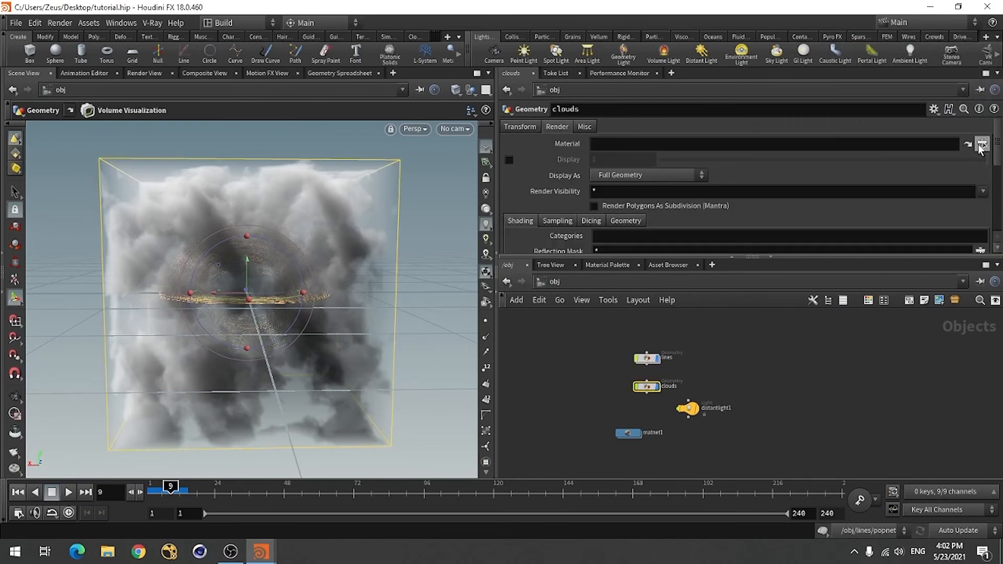
click(983, 144)
click(918, 204)
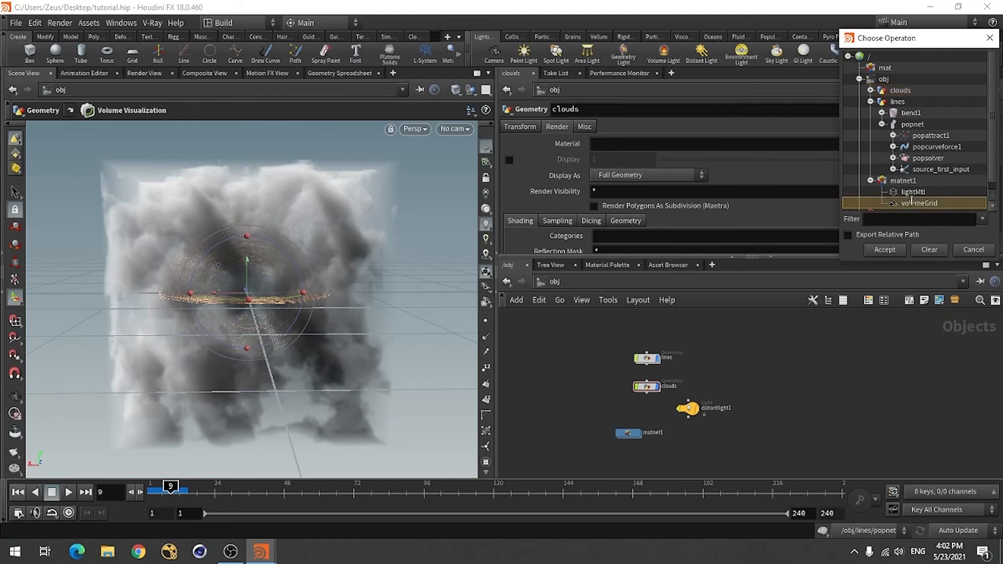
click(884, 250)
key(ctrl+s)
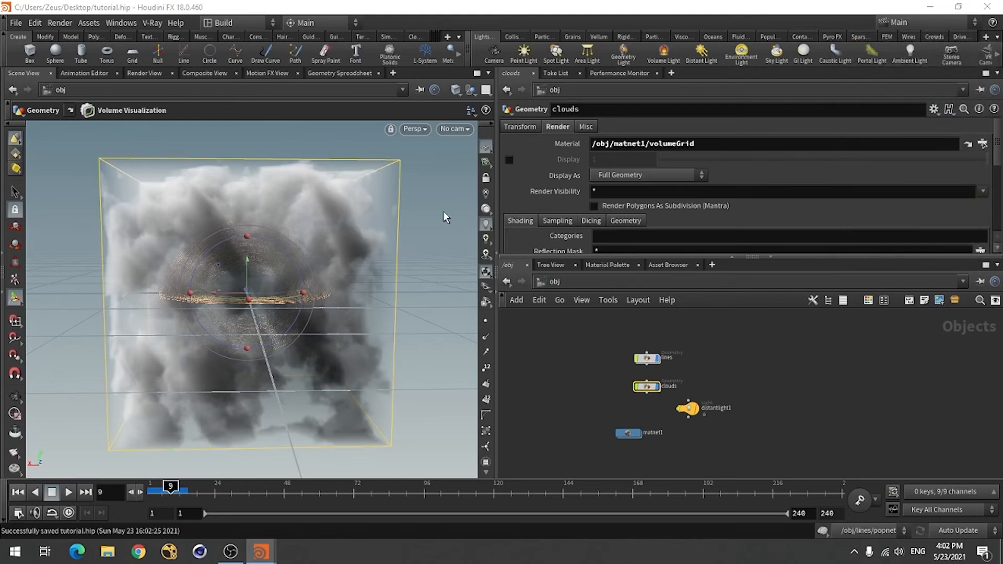
Step: Create a new camera from the current view and set its focal length to 18 mm
click(452, 128)
click(465, 164)
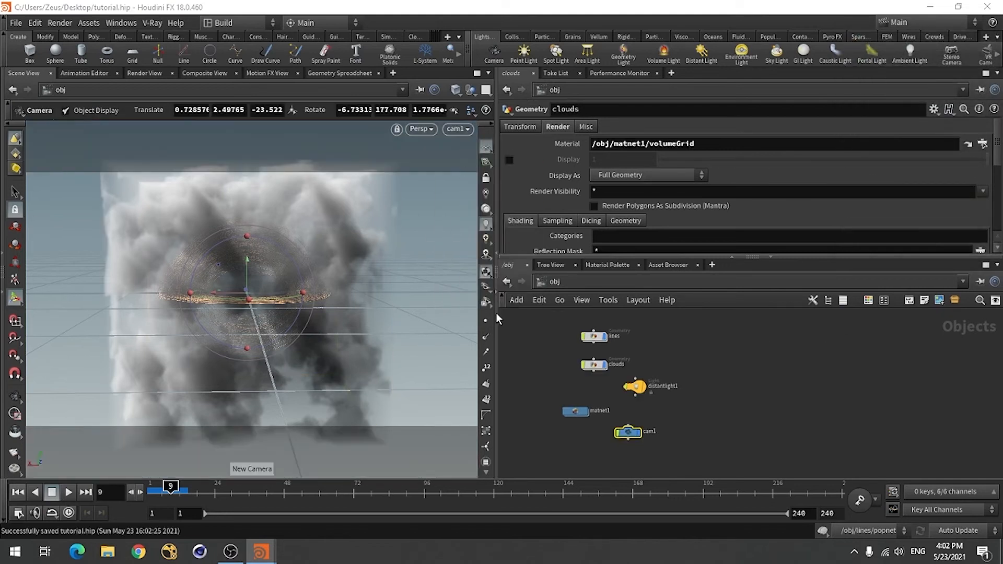
click(588, 127)
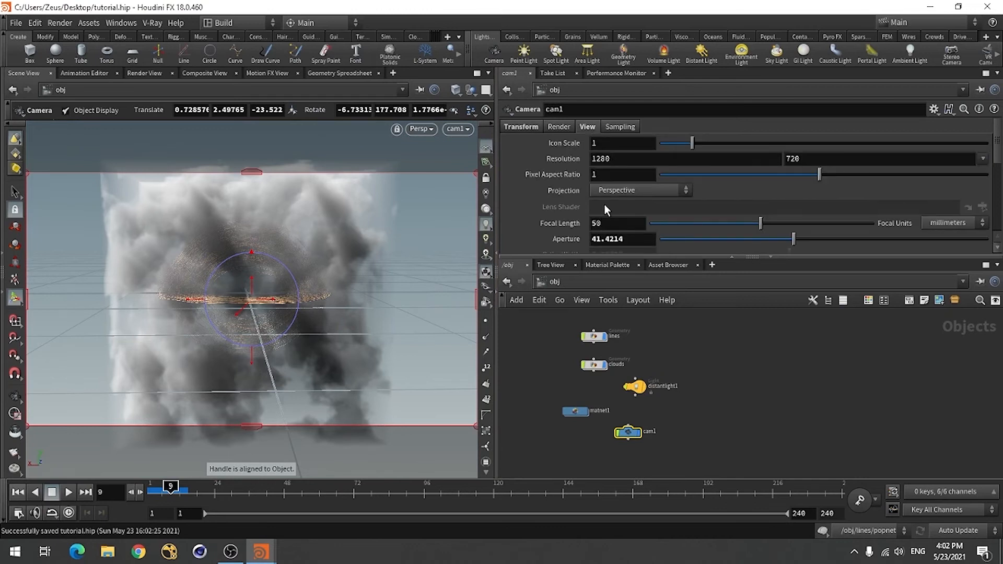
double_click(604, 223)
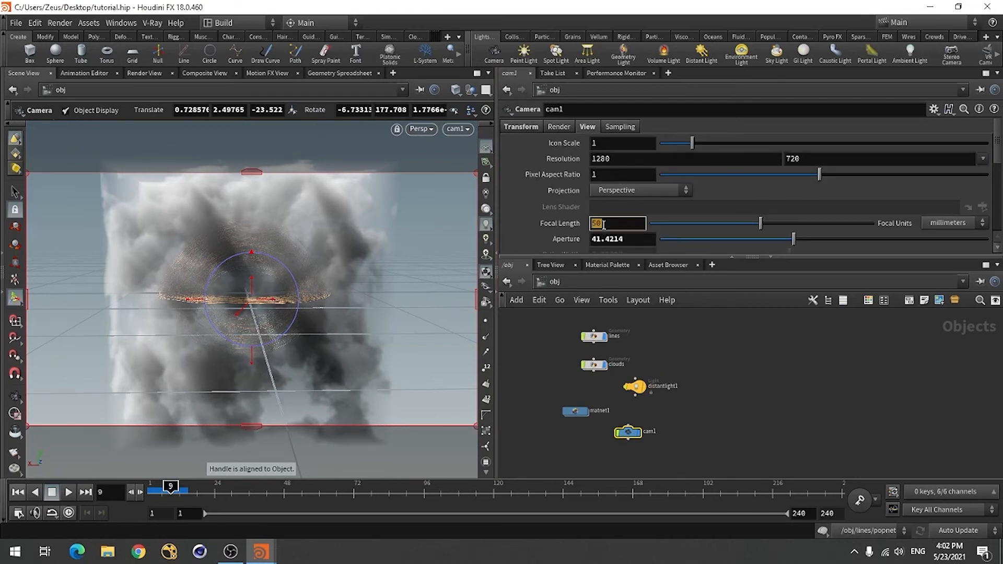
text(18)
key(Return)
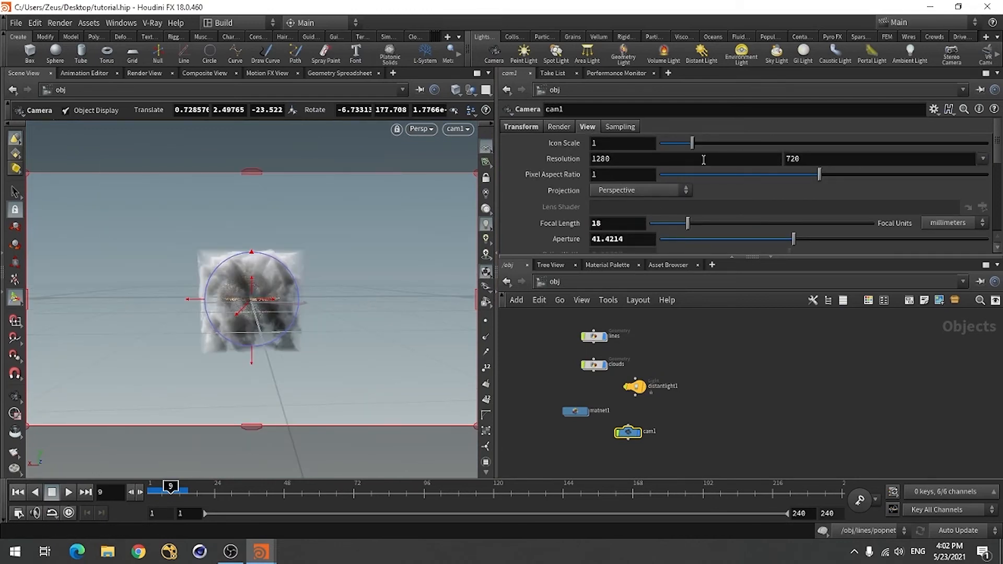
Step: Set the cam1 resolution to 640 by 360
click(984, 158)
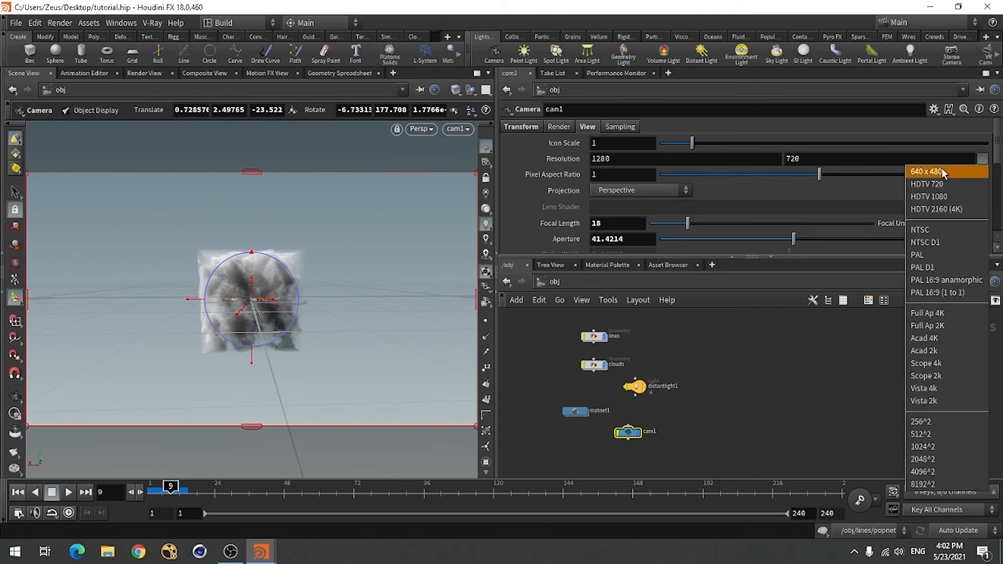
click(697, 157)
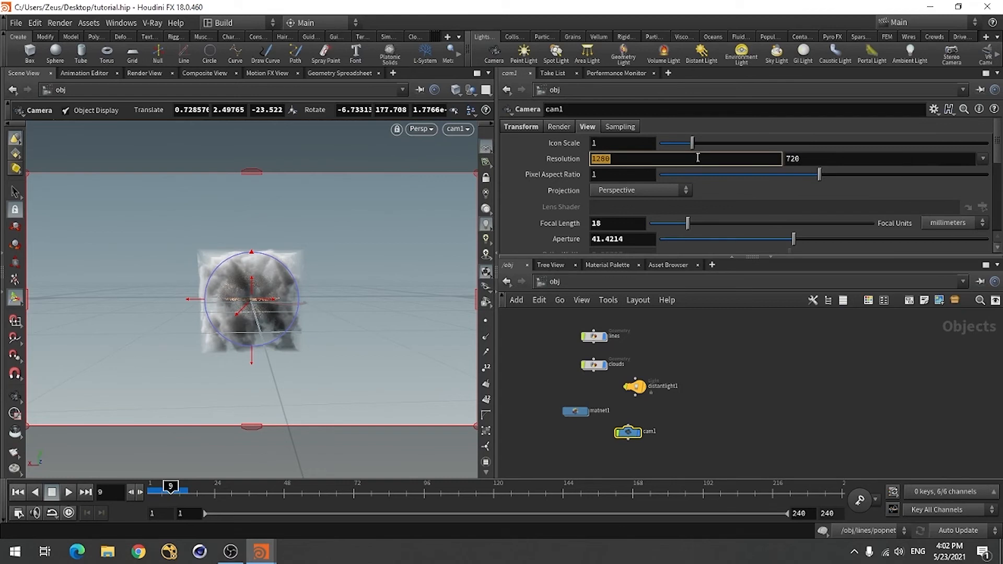
text(64036)
key(BackSpace)
key(BackSpace)
click(815, 160)
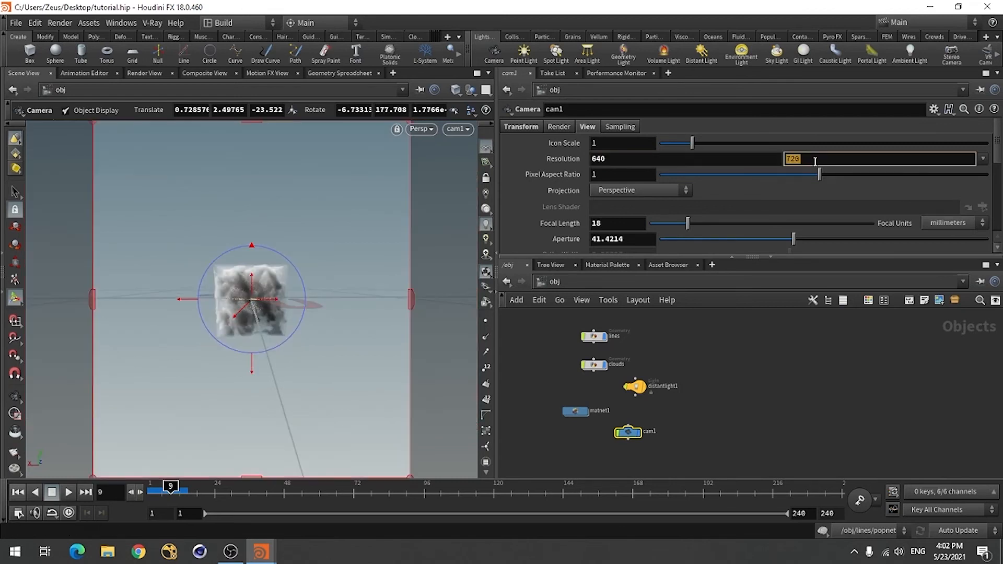
text(360)
key(Return)
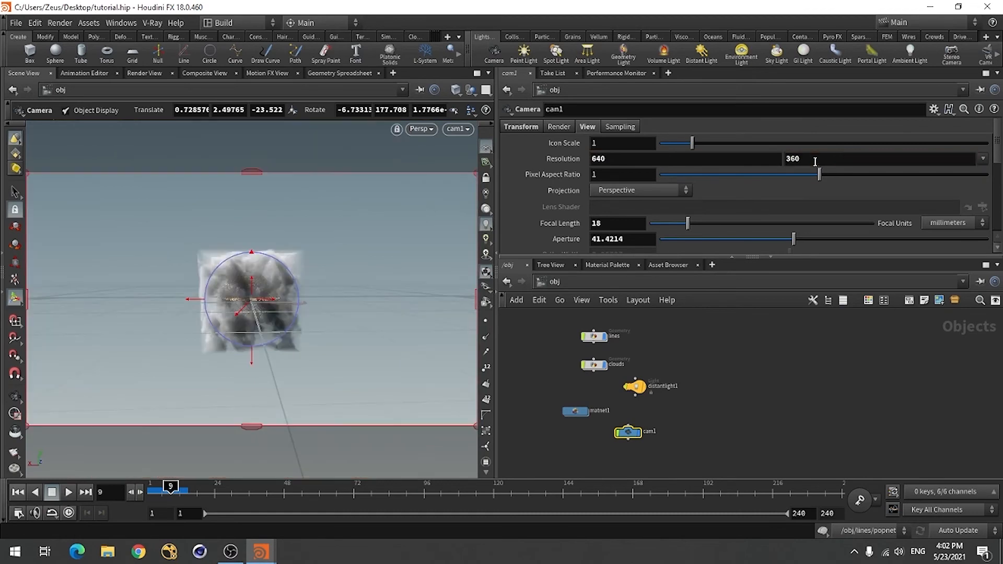
Step: Lock cam1 to the viewport navigation and save the scene
click(485, 179)
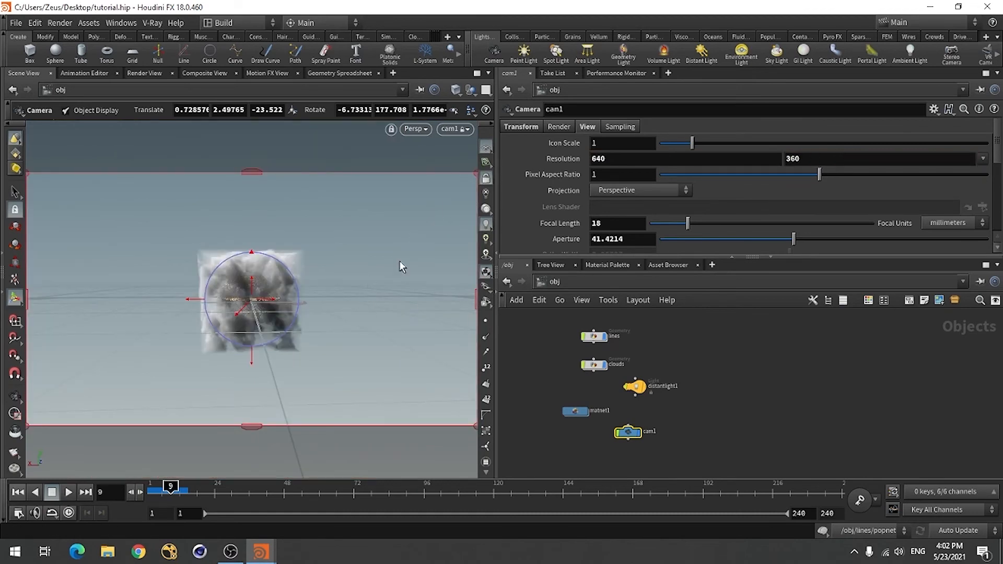
key(ctrl+s)
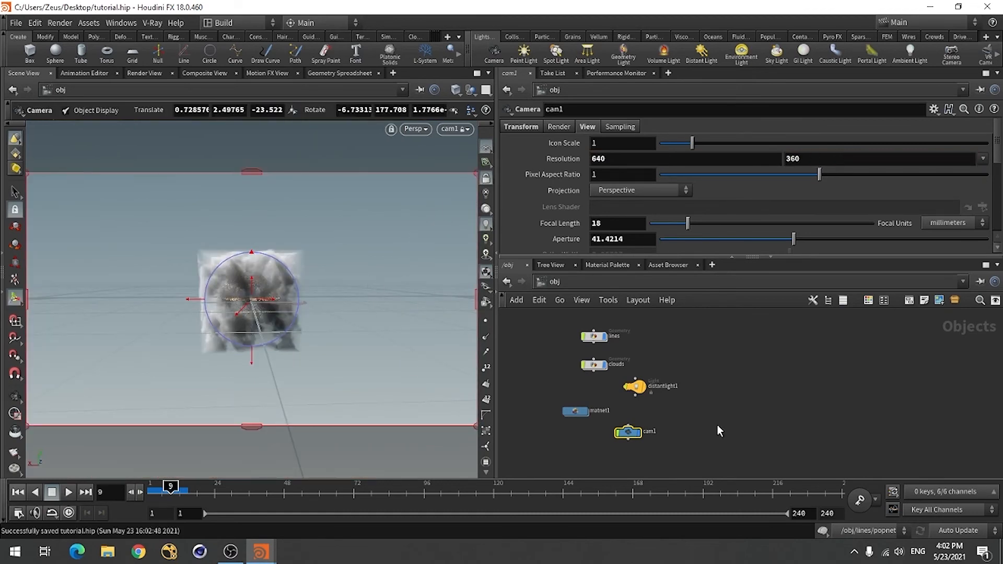
Step: Hide the clouds object and move cam1 in closer so the line rings fill the middle of the frame
click(604, 365)
key(space)
right_drag(220, 296, 392, 288)
middle_drag(392, 289, 297, 314)
drag(296, 314, 242, 394)
key(Return)
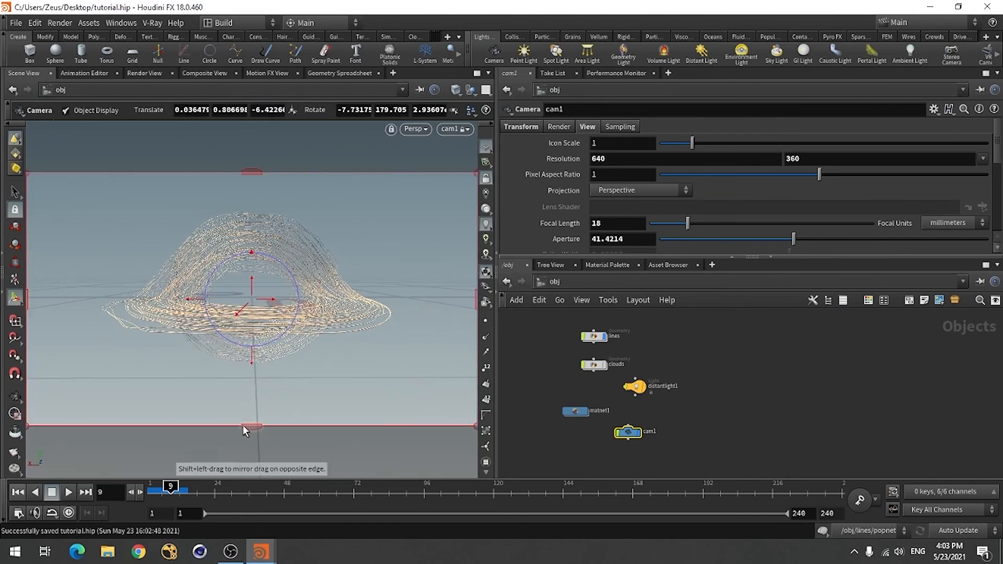
Step: Open the V-Ray frame buffer and start a render of the rings, keeping the window clear of the network and parameters
click(152, 23)
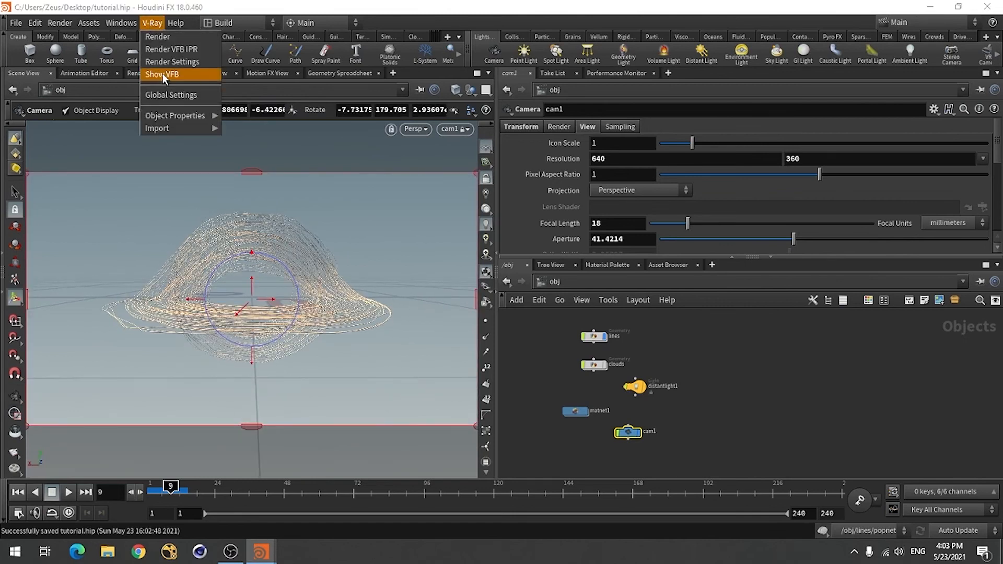
click(162, 74)
drag(513, 123, 364, 86)
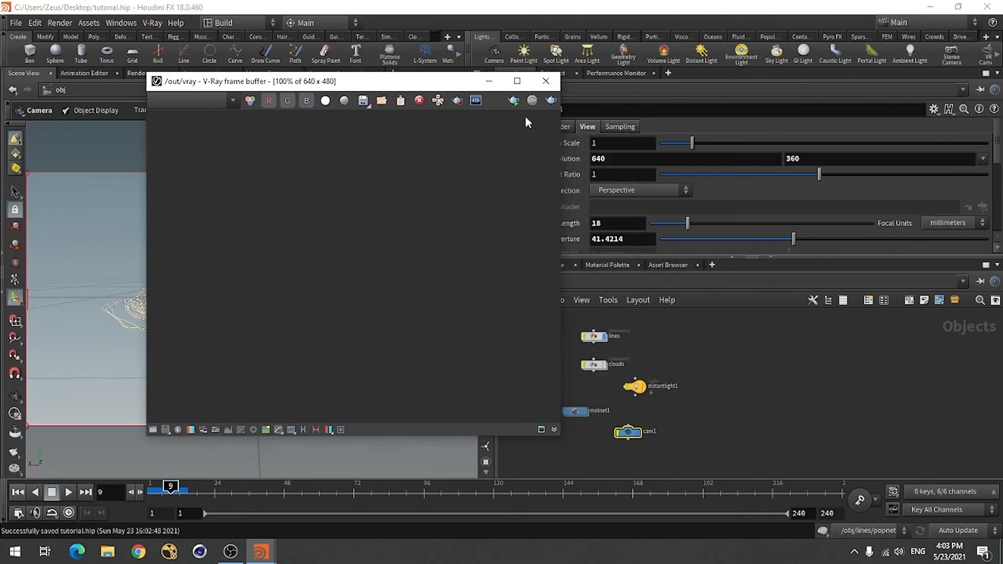
click(551, 100)
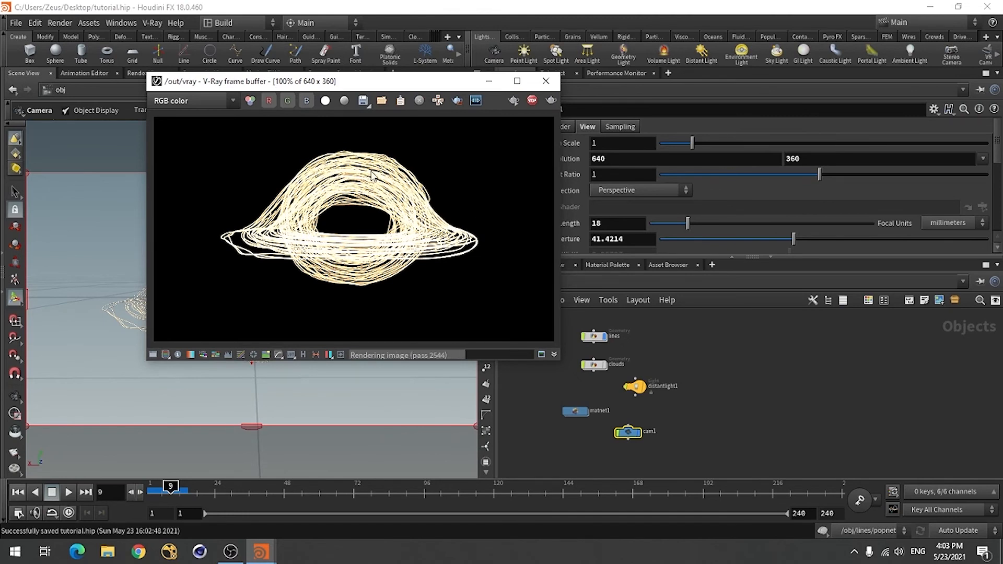
drag(371, 82, 297, 85)
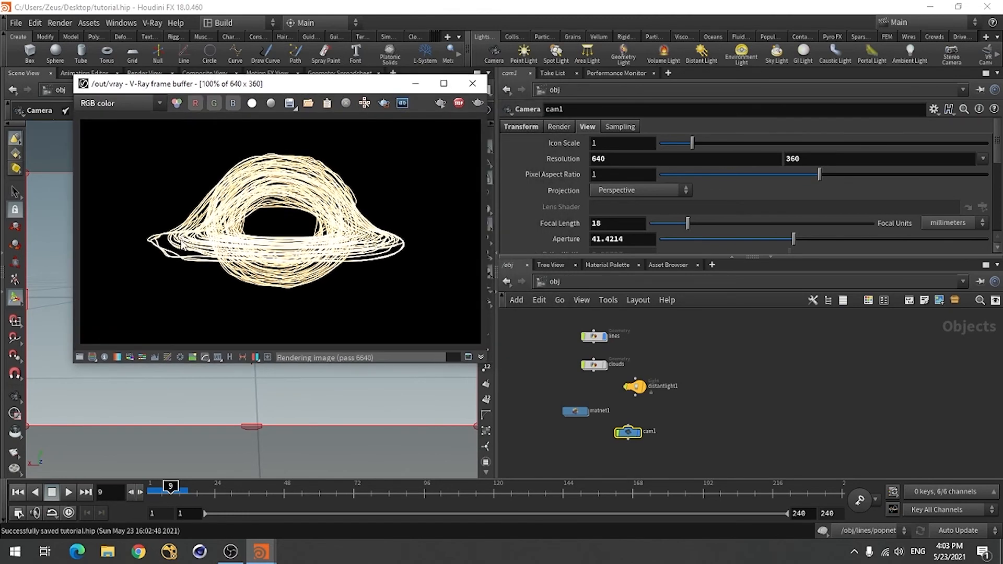
Step: Enable the bloom/glare lens effect in the V-Ray frame buffer and set its intensity to 2.00
click(267, 358)
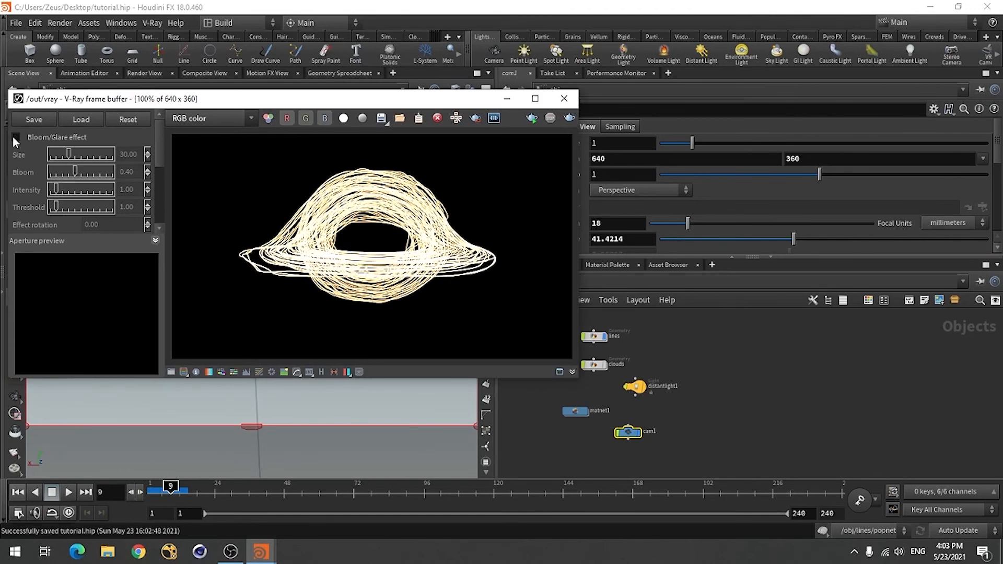
click(14, 137)
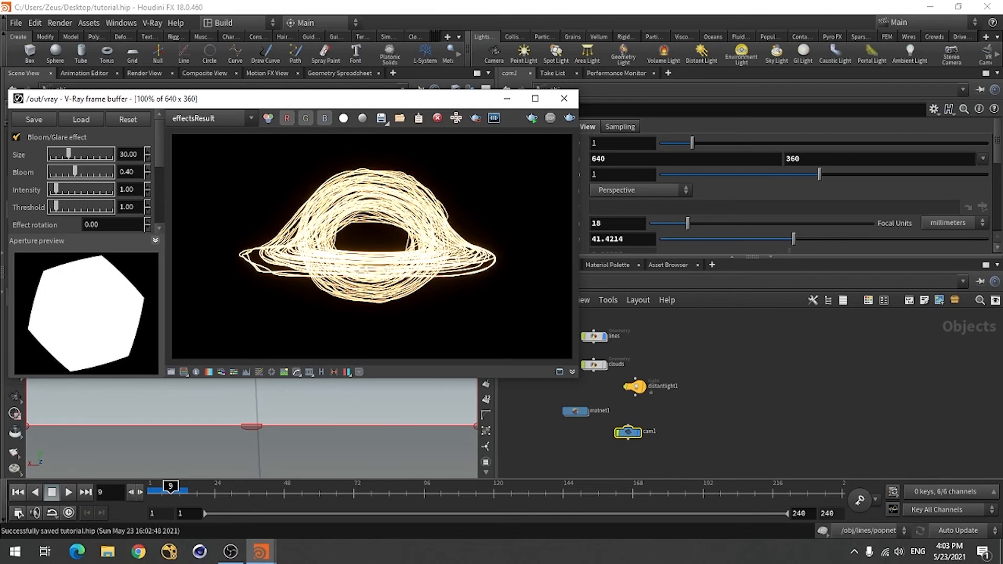
click(134, 189)
double_click(137, 192)
key(BackSpace)
key(BackSpace)
key(BackSpace)
text(2.00)
key(Return)
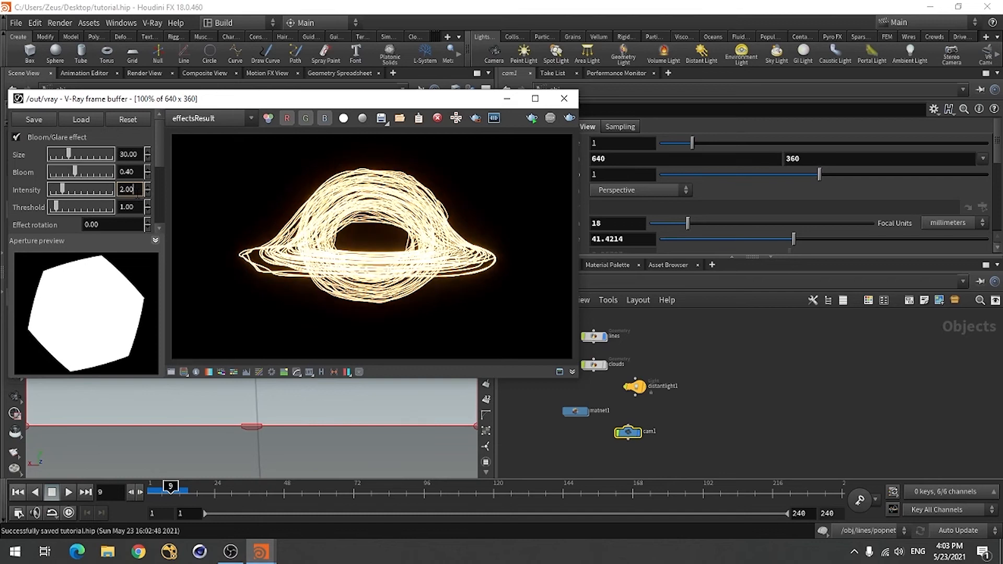
Step: Set the glare effect's size to 60.00 and its bloom to 0.60
click(136, 154)
drag(137, 154, 118, 154)
key(BackSpace)
text(60.00)
key(Return)
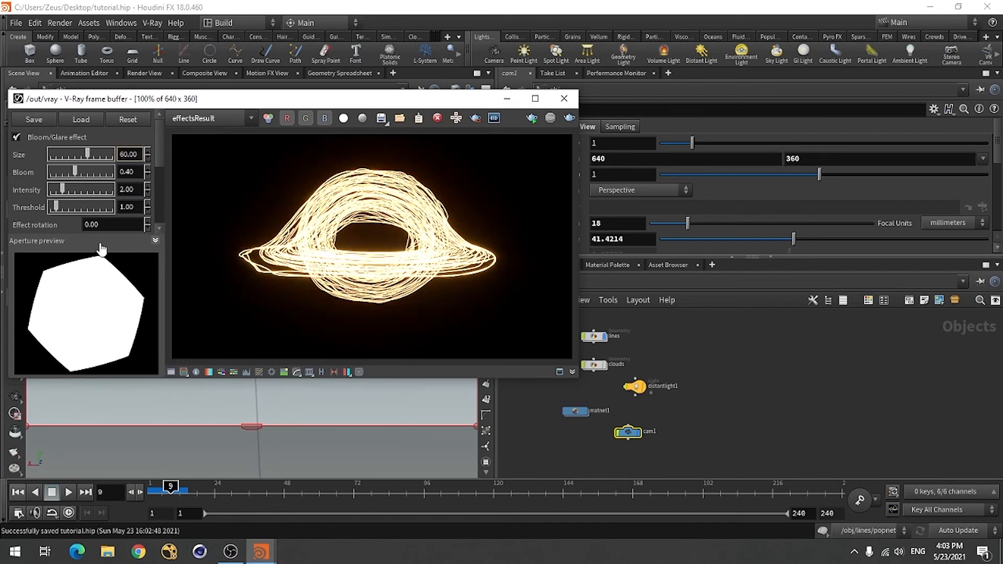
click(135, 172)
key(BackSpace)
key(BackSpace)
key(BackSpace)
text(.6)
key(Return)
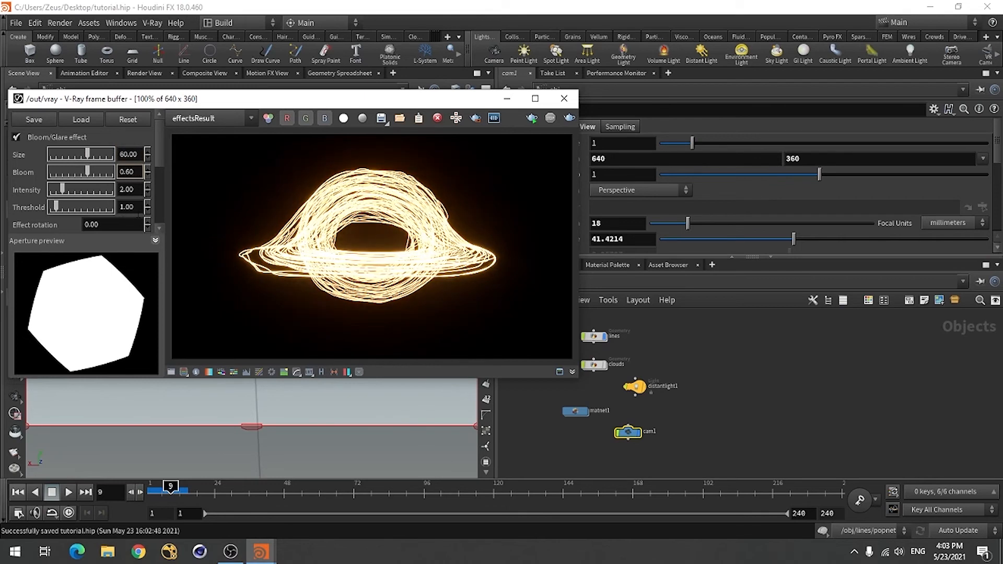
Step: Set the glare effect's threshold to 0.80 and hide the lens effects settings
click(131, 207)
key(BackSpace)
key(BackSpace)
key(BackSpace)
key(BackSpace)
text(0.8)
key(Return)
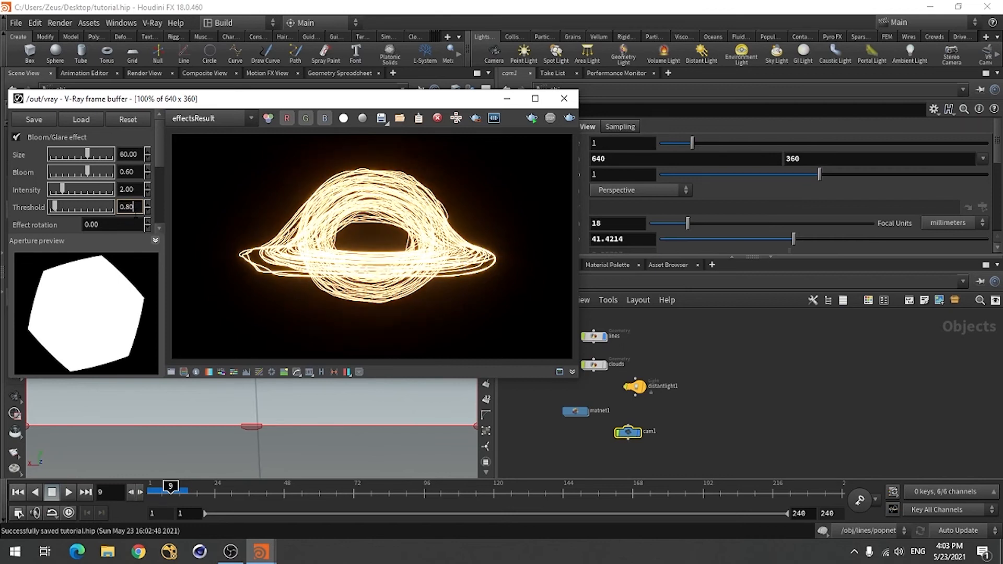
click(359, 371)
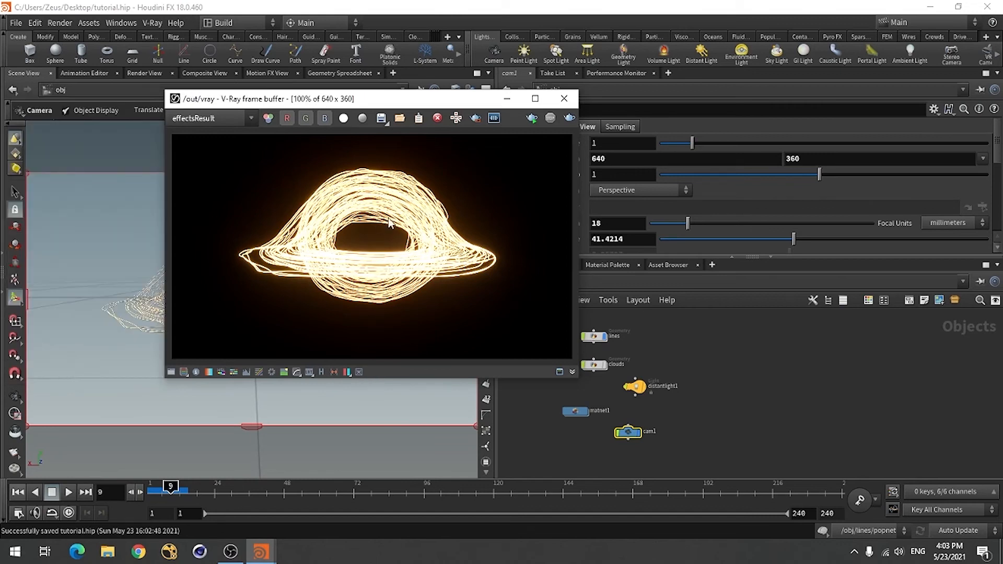
Step: Make the clouds object visible again and start a new render of the rings with the clouds
drag(434, 99, 327, 132)
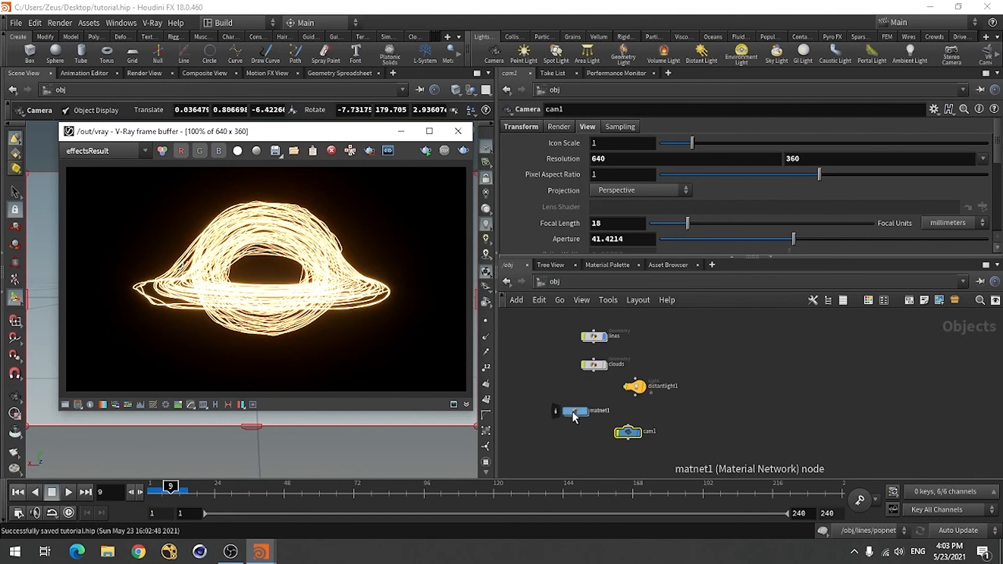
click(603, 365)
drag(278, 134, 288, 162)
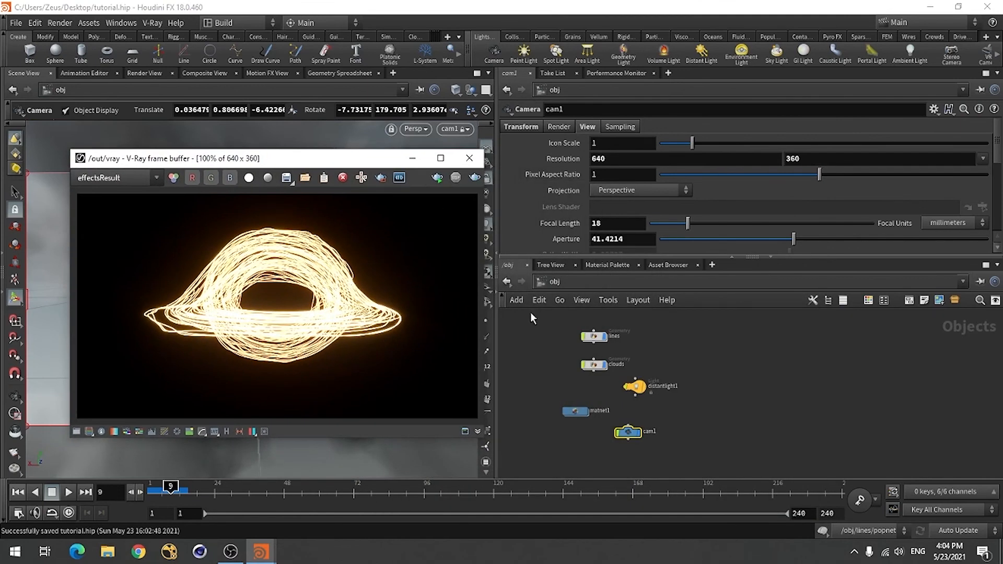
click(474, 178)
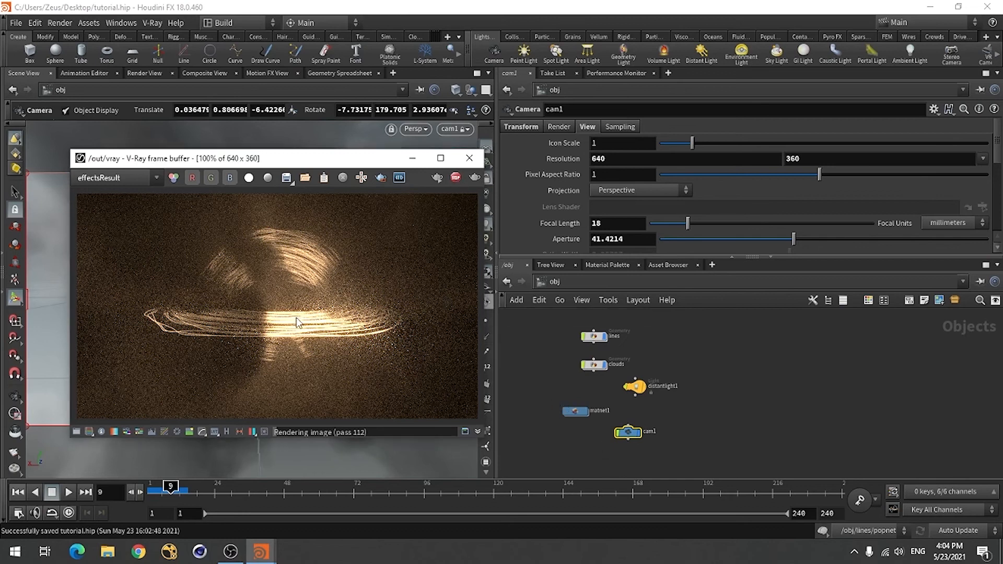
Step: Change lightMtl's light color in matnet1 to a saturated orange of 1.543, 0.355276, 0, and check it in a render before stopping it
double_click(579, 415)
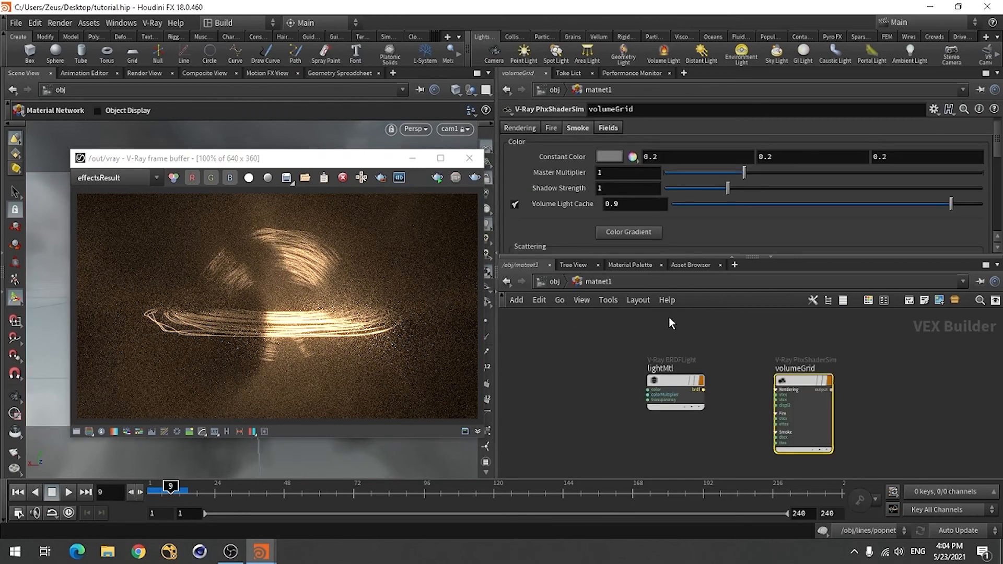
click(675, 391)
click(599, 127)
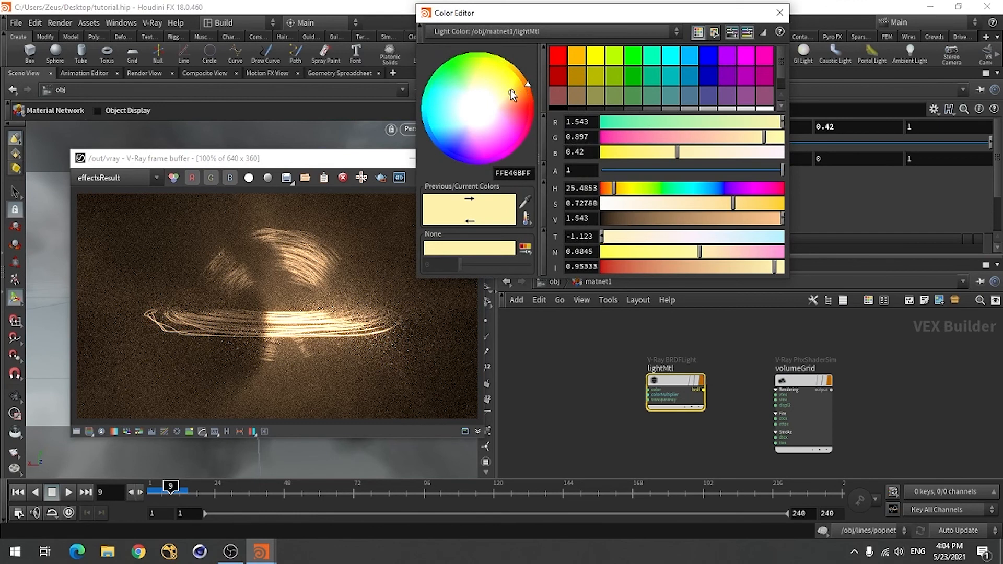
mouse_move(511, 91)
mouse_down()
mouse_move(531, 73)
mouse_move(557, 95)
mouse_up()
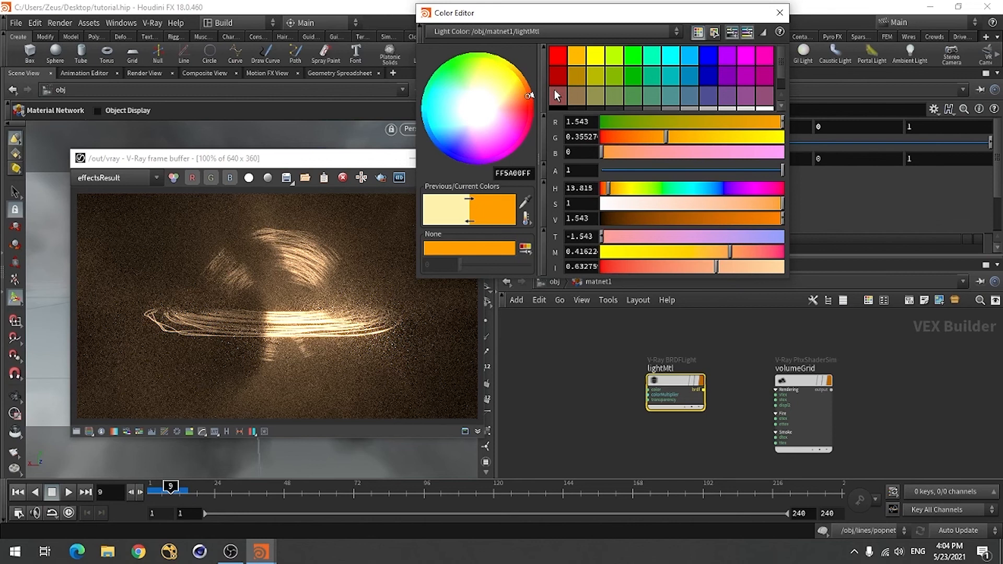
click(779, 12)
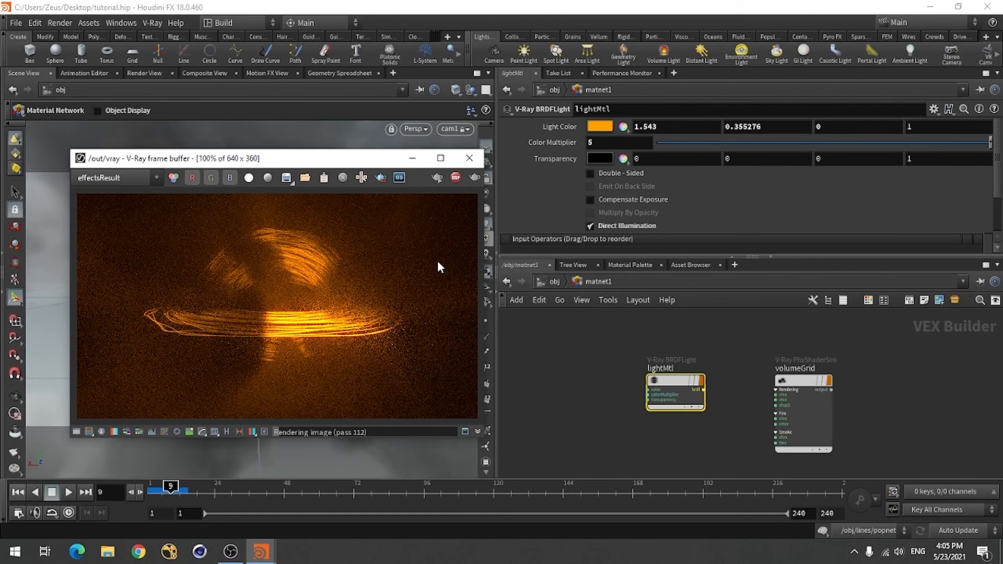
drag(340, 167, 758, 143)
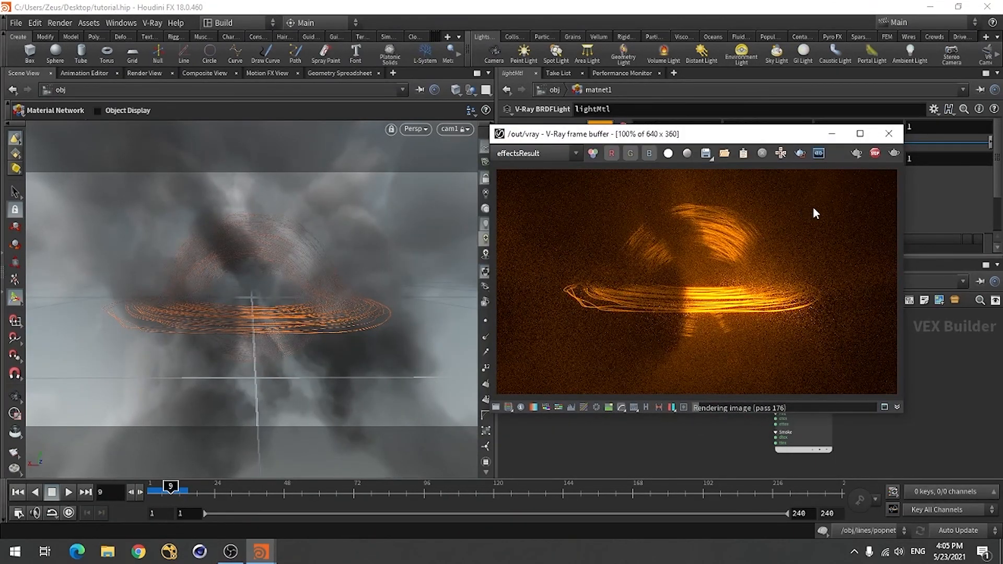
click(875, 154)
Step: Return to the object level and set cam1's focal length to 22
drag(799, 134, 391, 167)
click(548, 282)
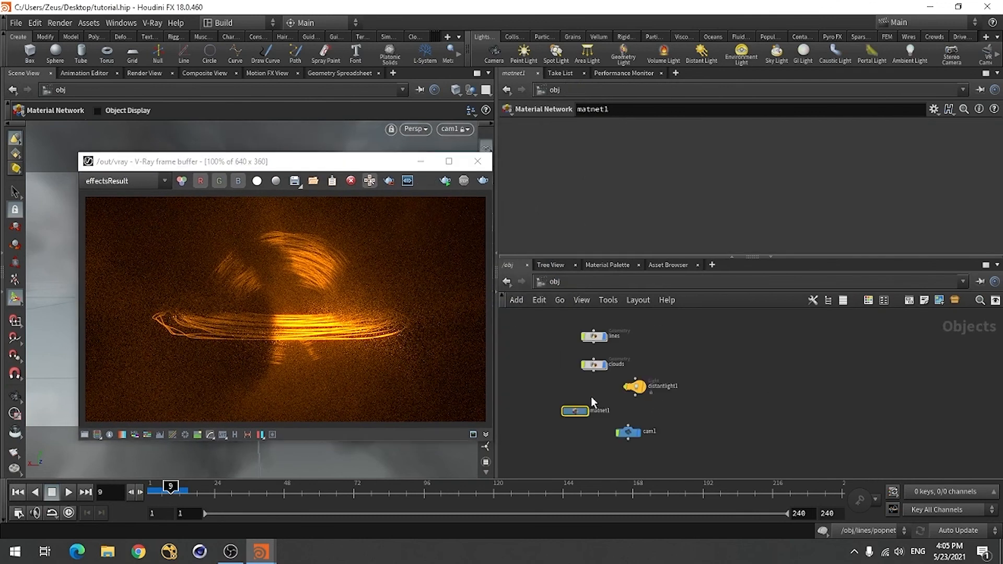
click(627, 432)
click(609, 224)
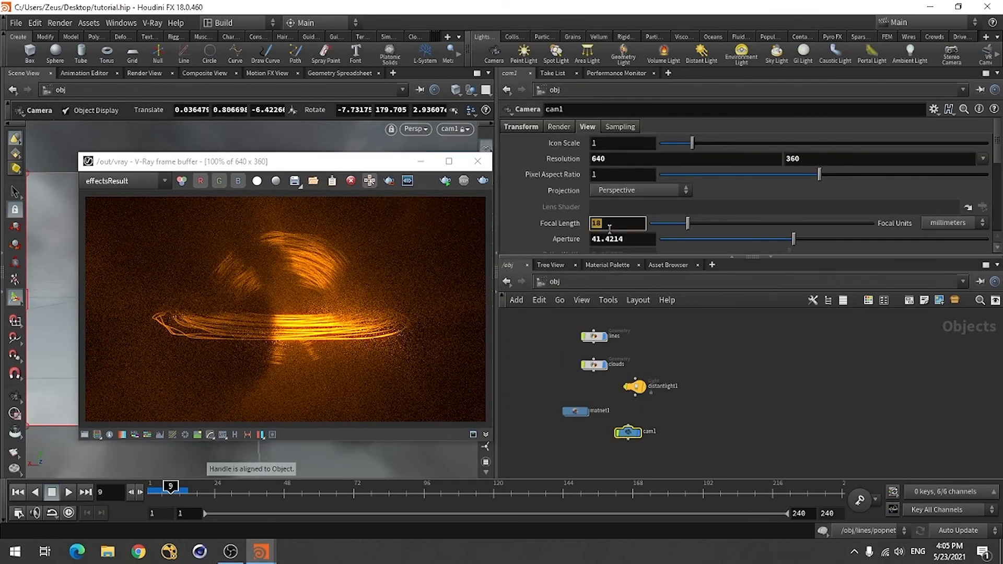
text(22)
key(Return)
Step: Pull cam1 back and orbit it slightly so the rings are seen from a higher, angled view
drag(327, 165, 834, 195)
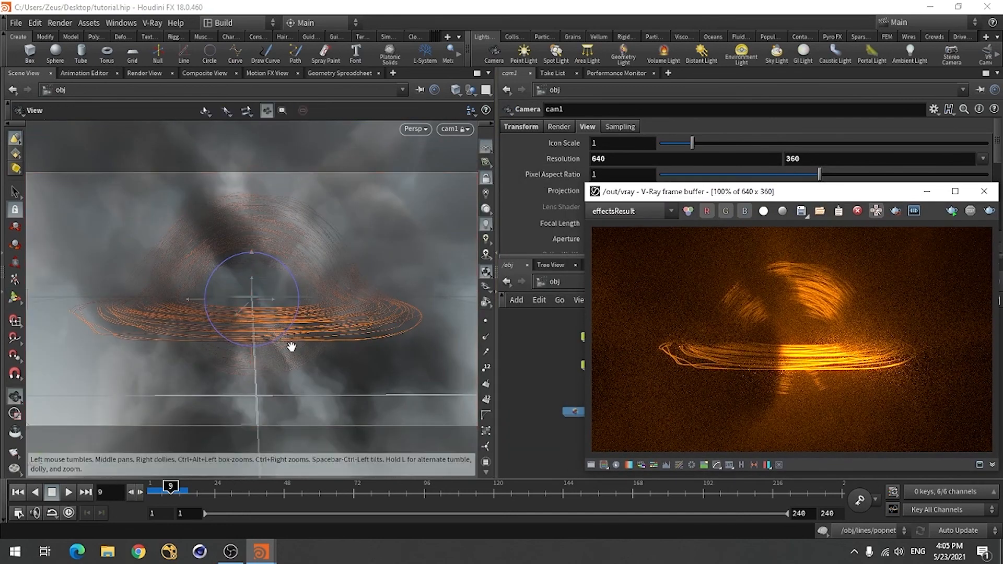
alt+right_drag(291, 347, 306, 371)
drag(306, 370, 264, 372)
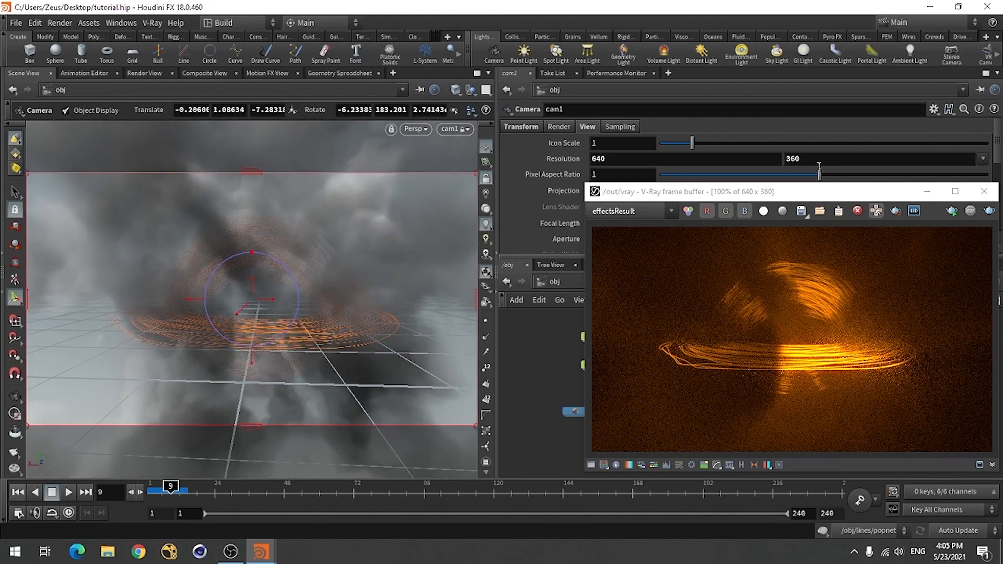
Step: Test-render the new cam1 view of the rings and clouds, and stop the render after checking it
drag(838, 191, 293, 151)
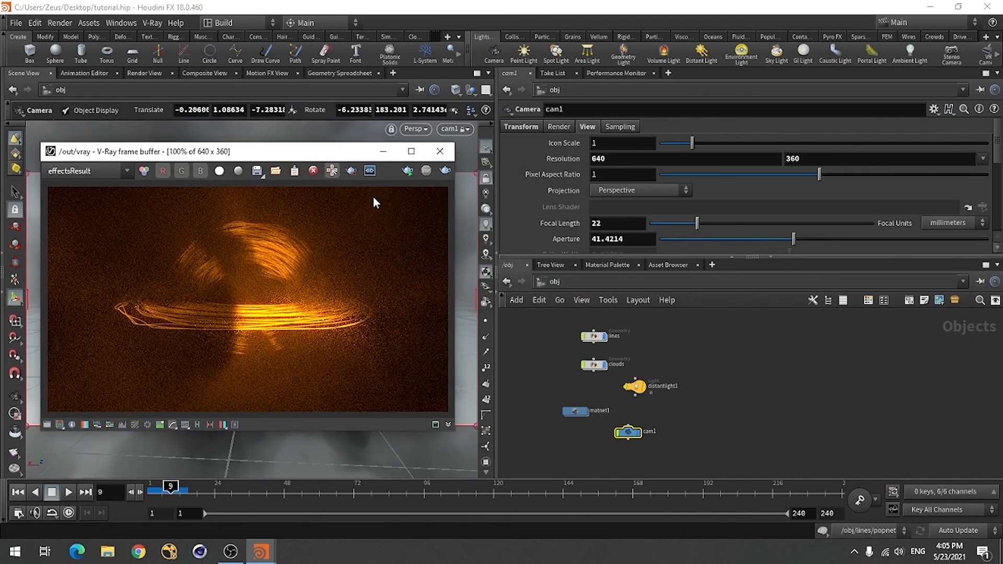
click(445, 172)
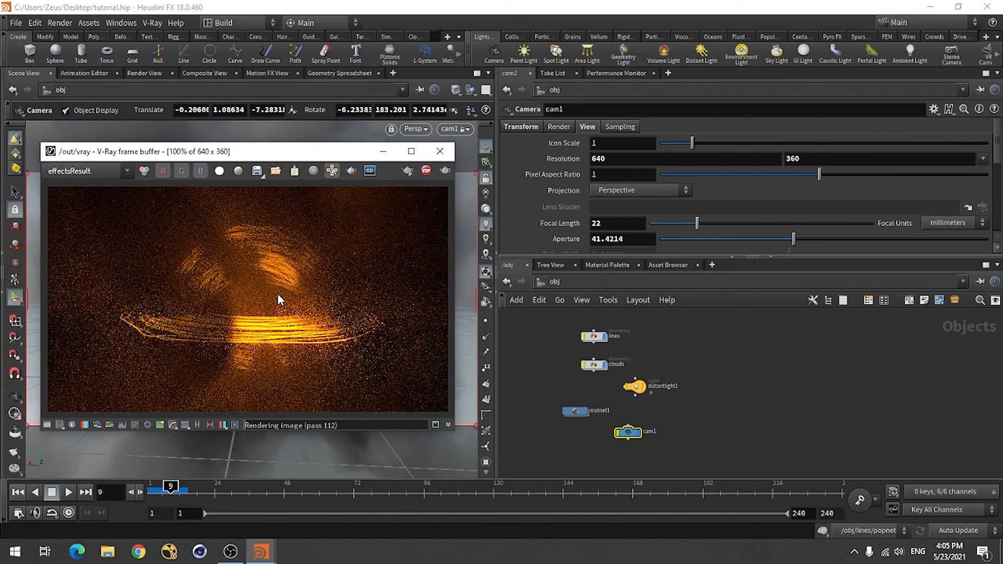
click(426, 171)
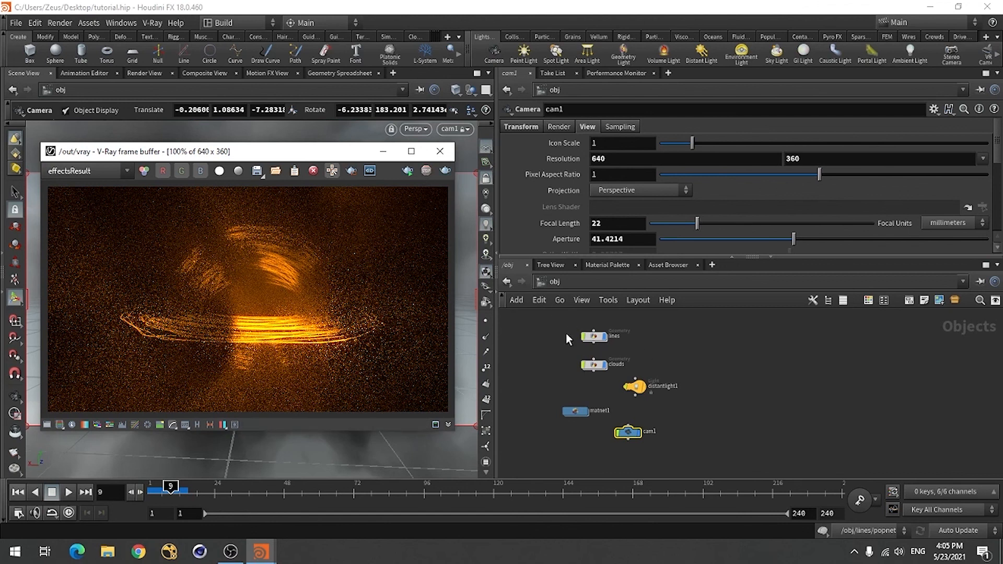
Step: Animate the cloud noise by setting volumevop1's Flow to $T*0.1, and check the clouds in the viewport
double_click(594, 364)
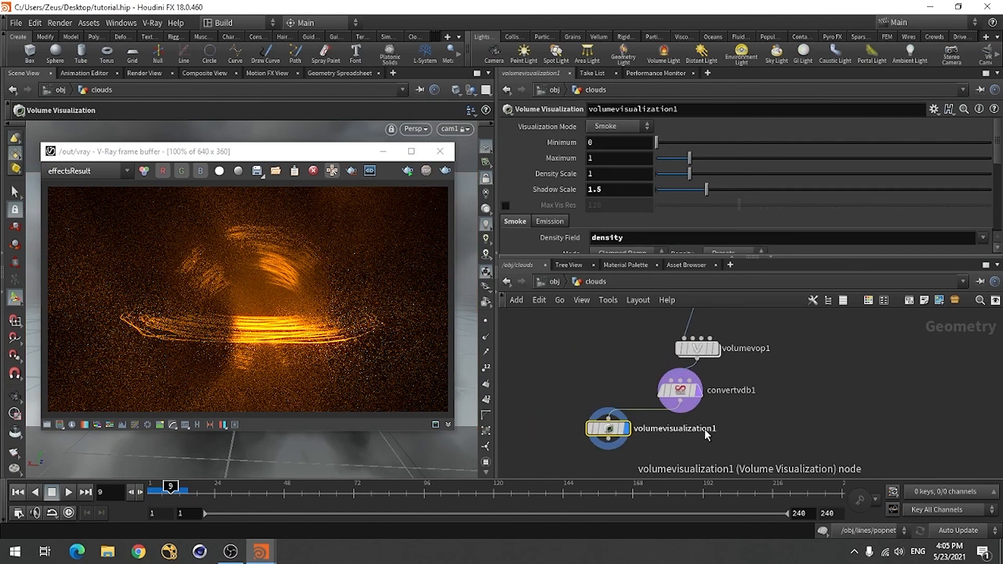
click(696, 348)
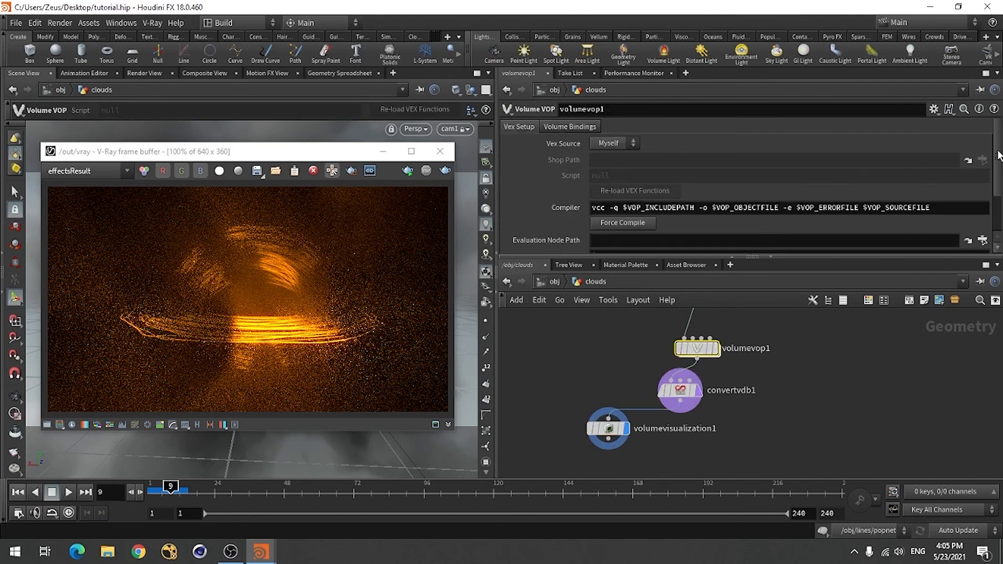
scroll(998, 155, down, 3)
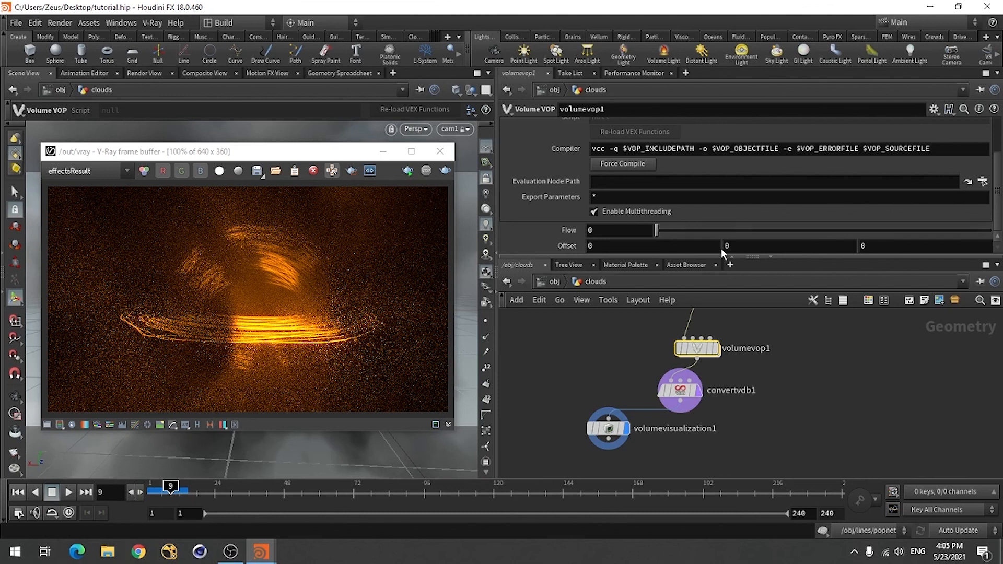
click(623, 231)
text($)
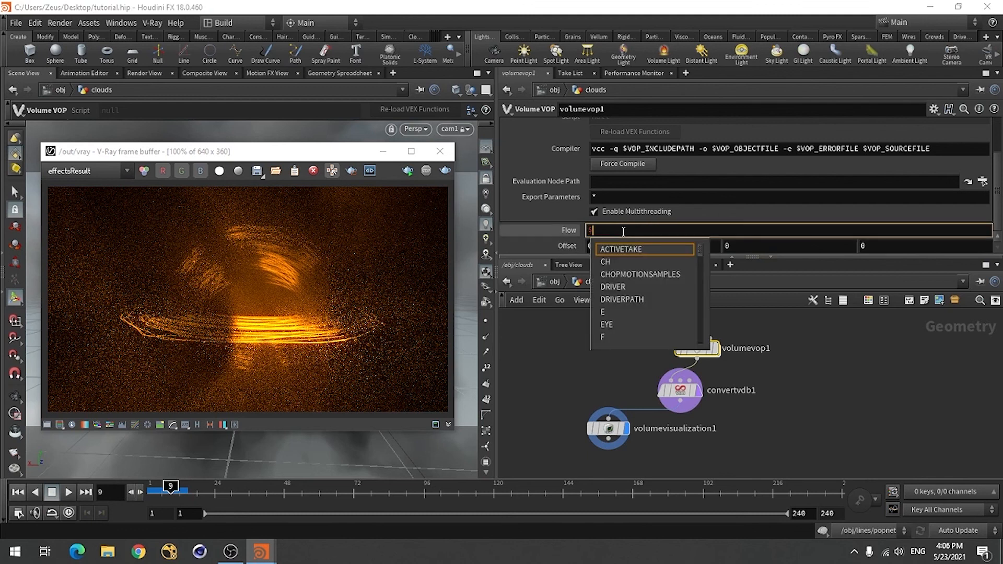
text(T)
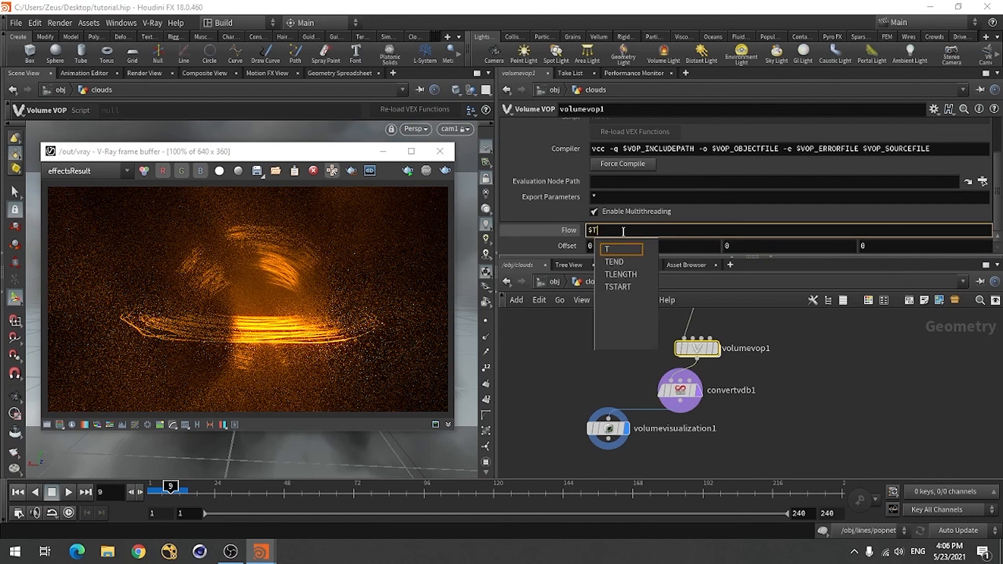
text(*0.1)
key(Return)
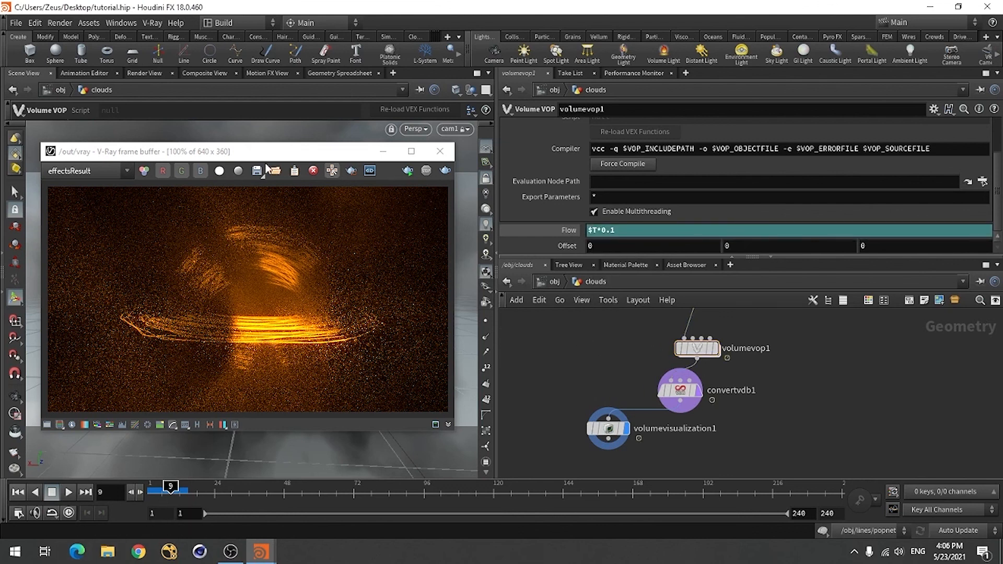
drag(265, 152, 591, 196)
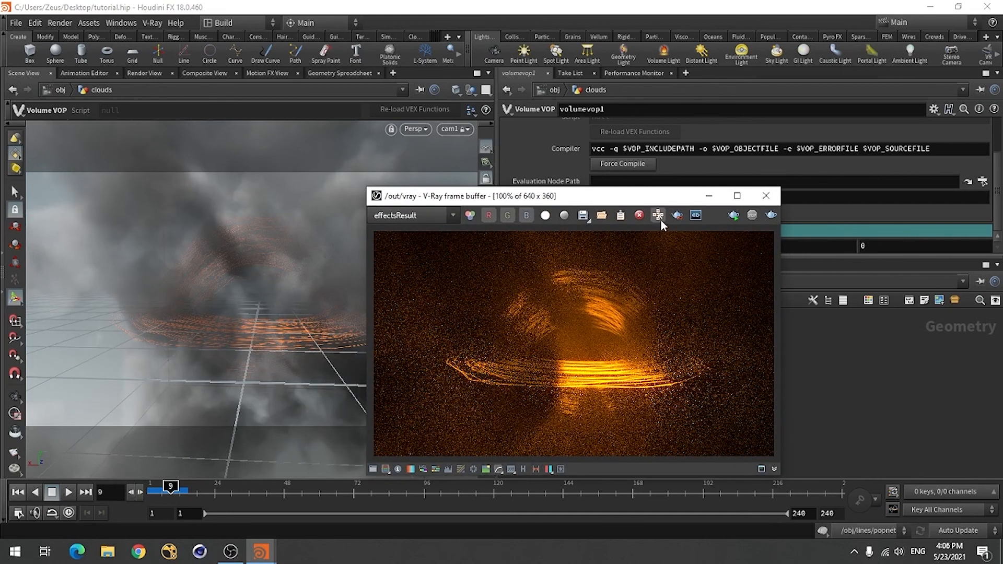
drag(666, 196, 356, 183)
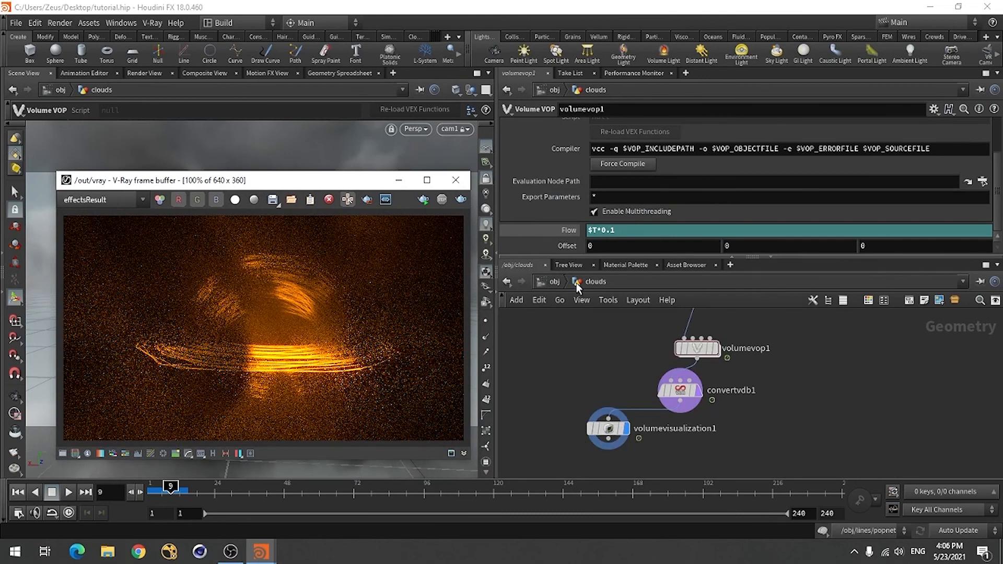
Step: Reduce the saturation of lightMtl's light color to 0.955 in matnet1 and start a new render
click(554, 282)
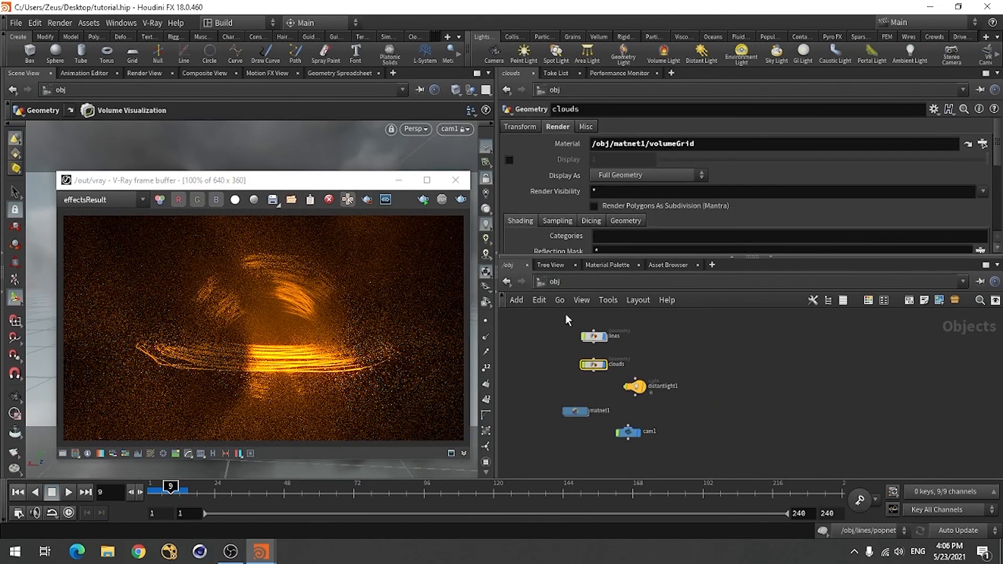
double_click(577, 411)
click(623, 127)
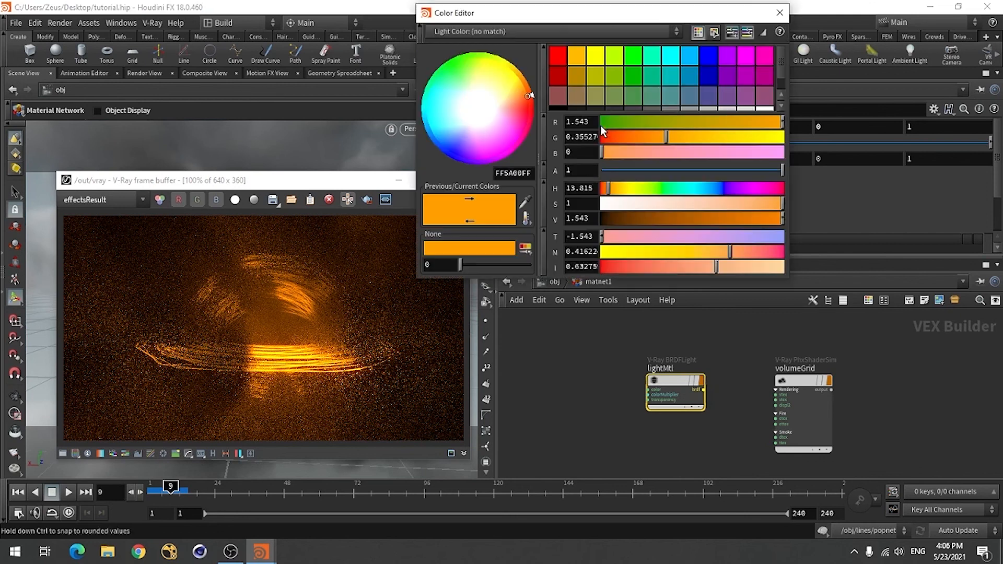
drag(781, 208, 774, 207)
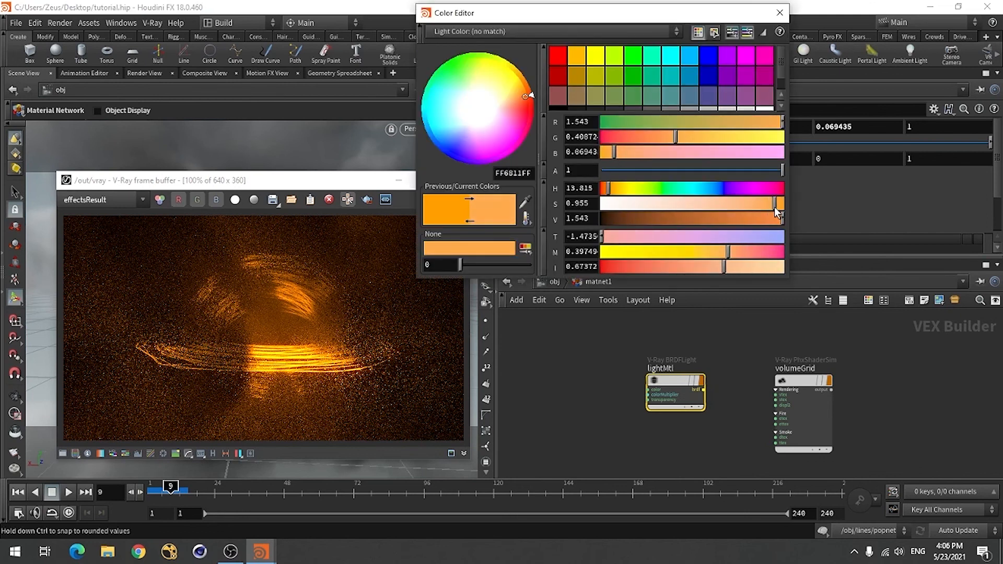
click(779, 12)
click(461, 200)
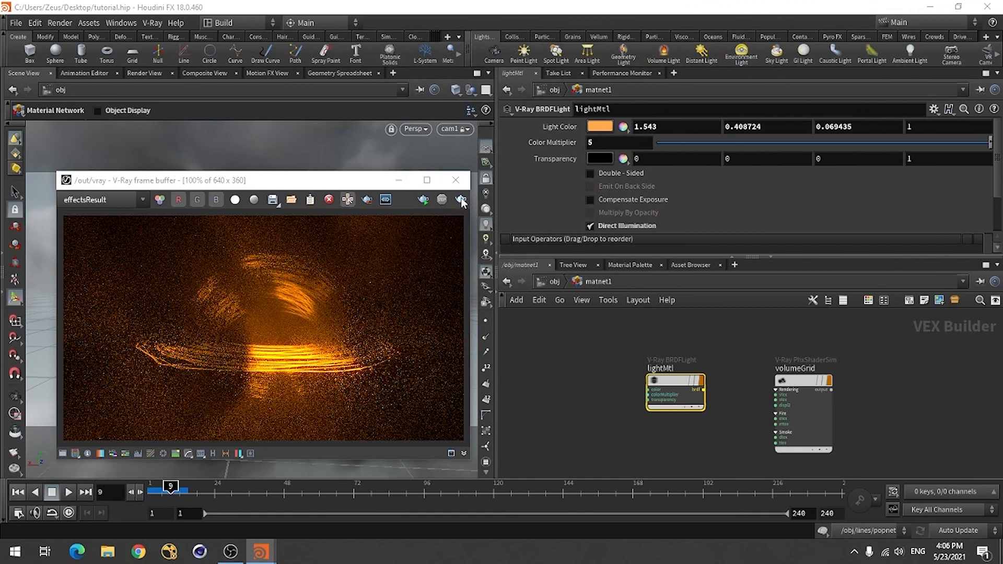